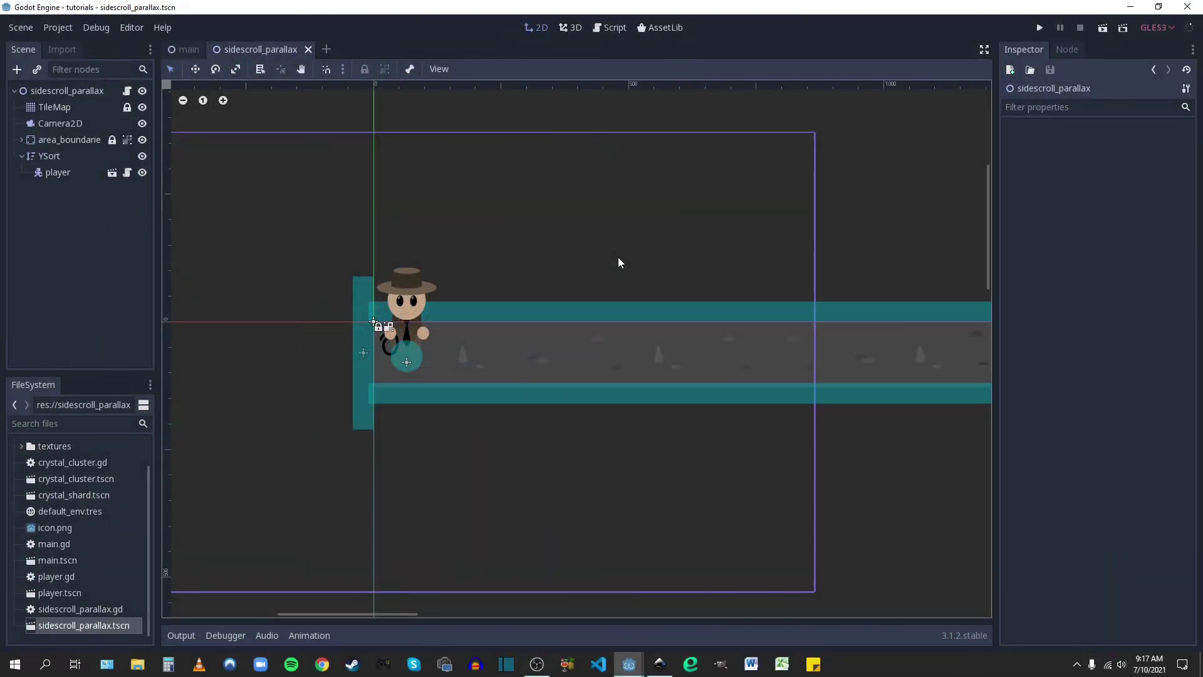
middle_click_drag(520, 260, 537, 257)
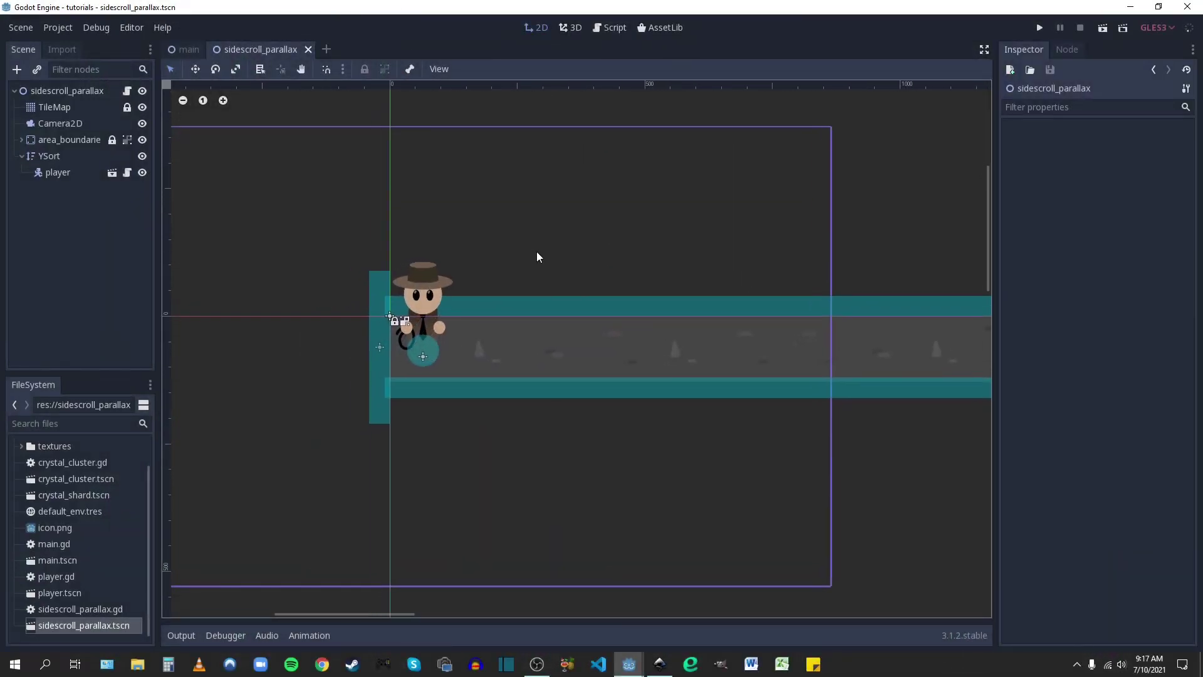
left_click(187, 50)
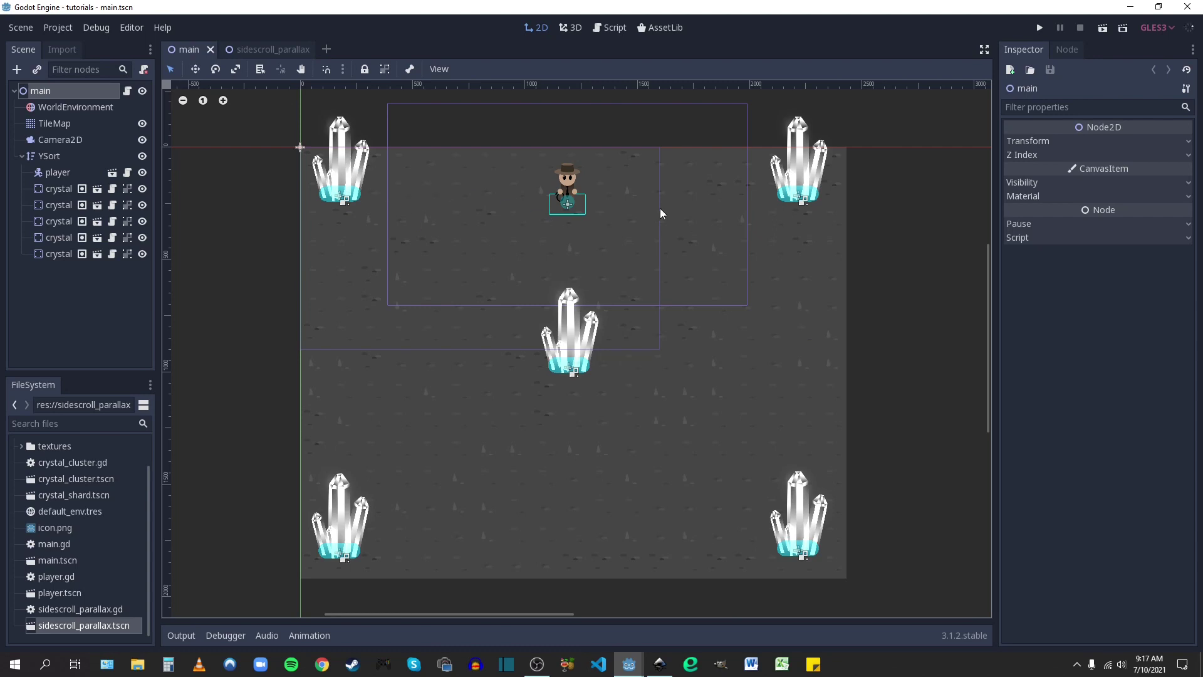
scroll(577, 223, "up", 1)
middle_click_drag(577, 223, 573, 197)
scroll(435, 243, "down", 1)
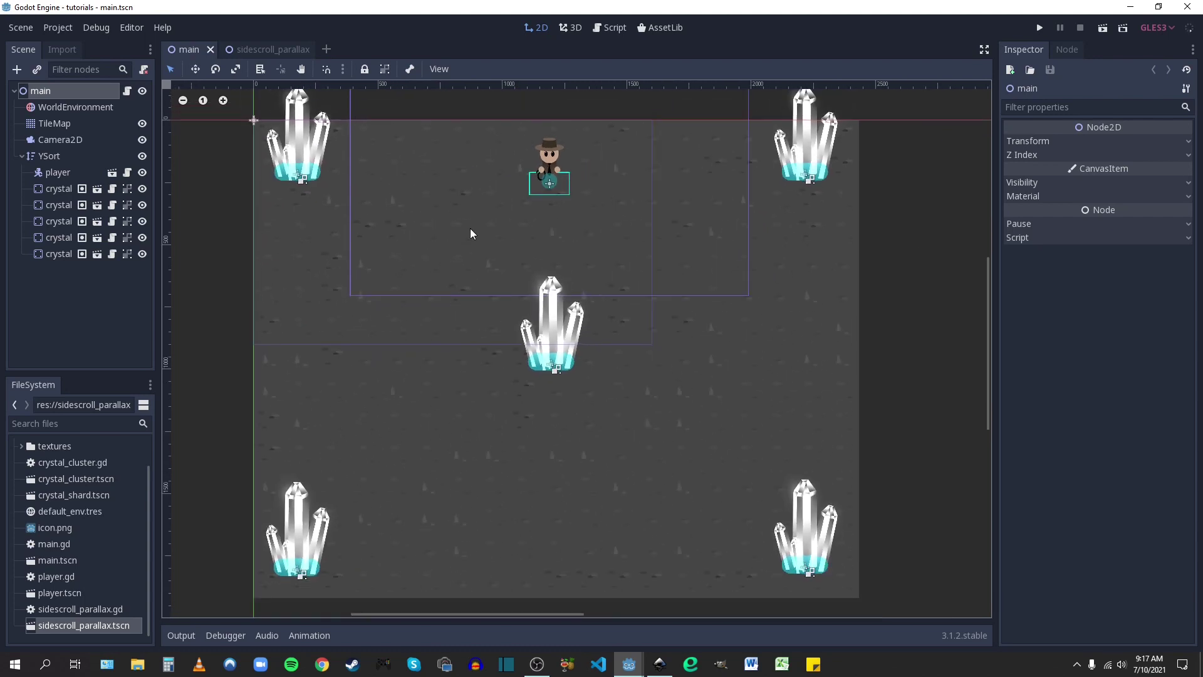
scroll(491, 225, "down", 1)
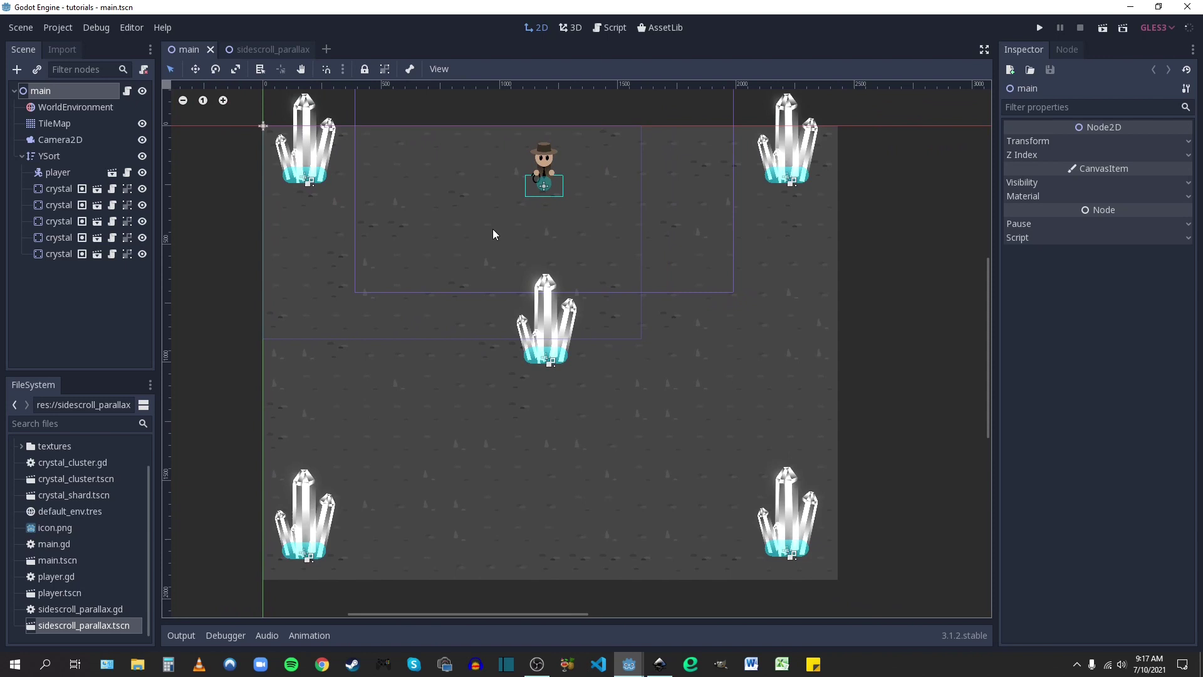
left_click(249, 50)
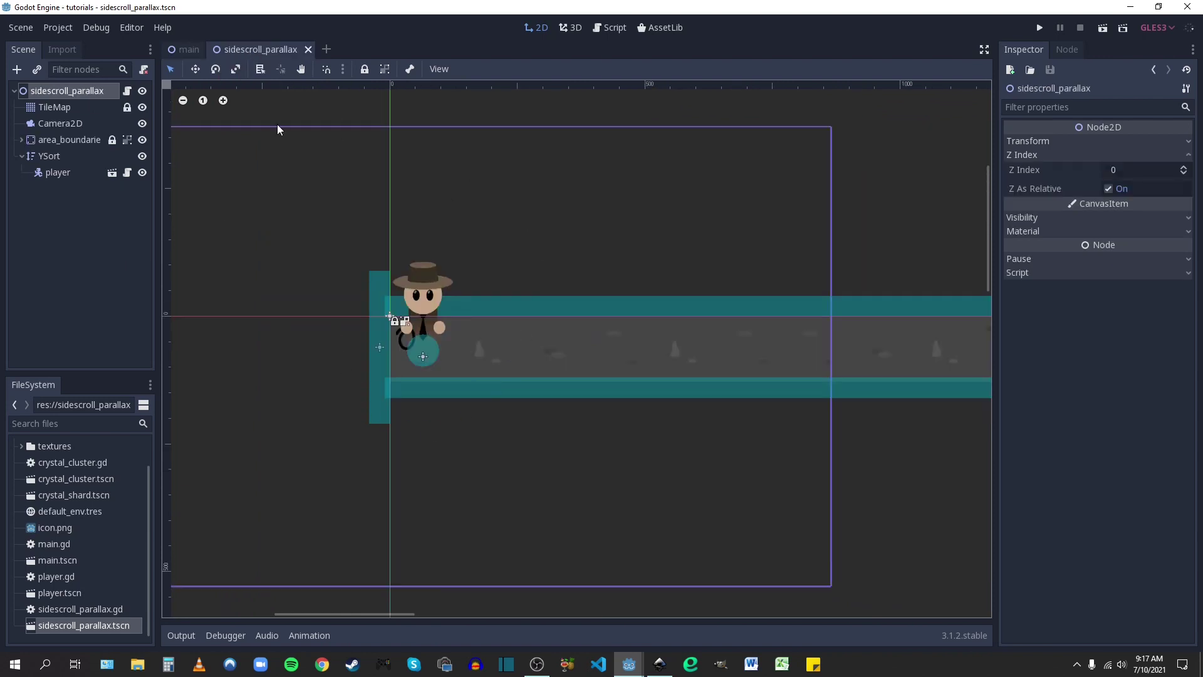
left_click(59, 110)
scroll(660, 339, "down", 3)
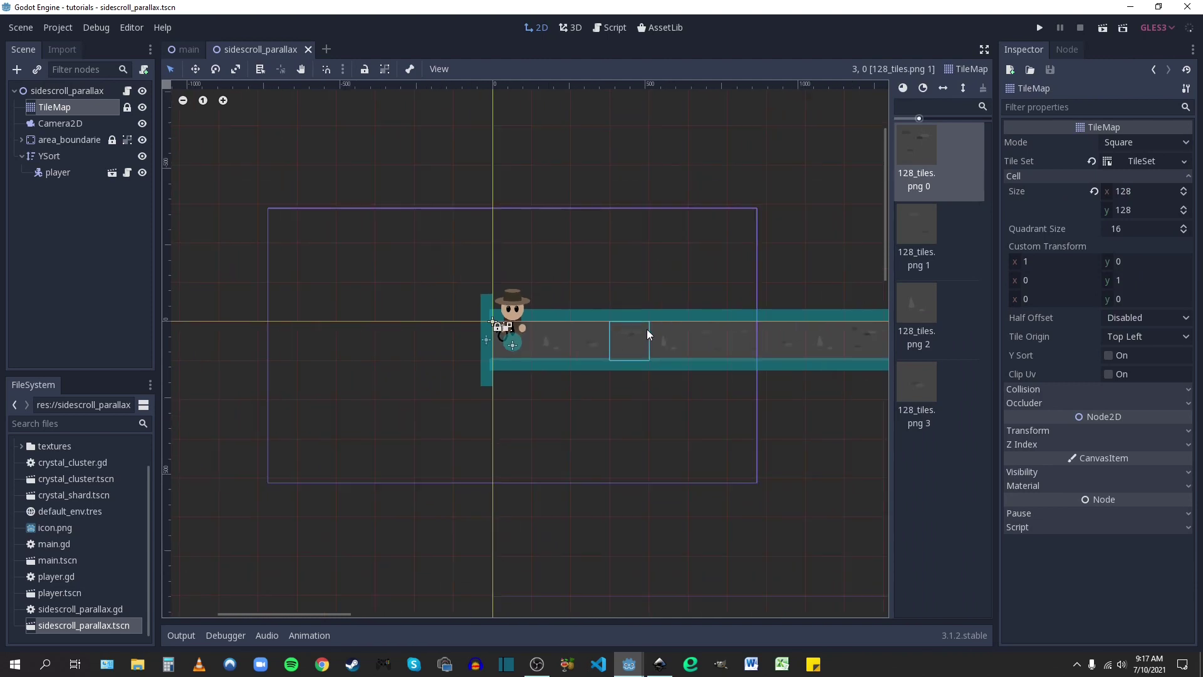
middle_click_drag(811, 360, 596, 357)
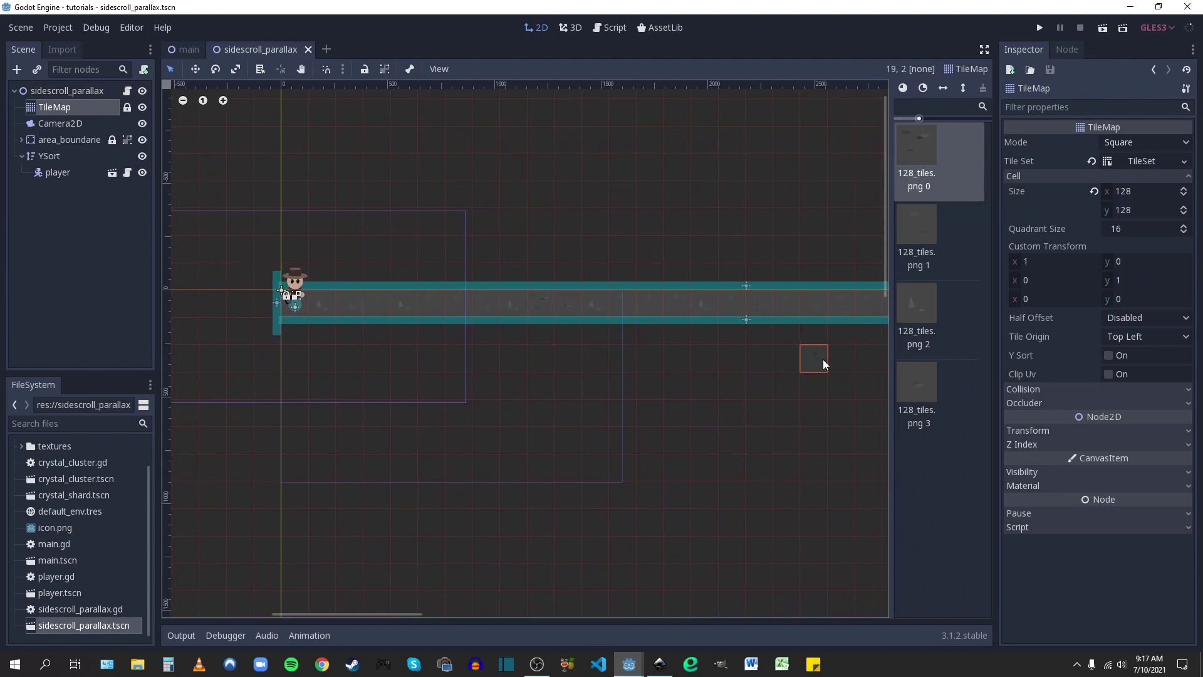
middle_click_drag(813, 357, 403, 368)
middle_click_drag(336, 336, 806, 353)
scroll(489, 323, "up", 2)
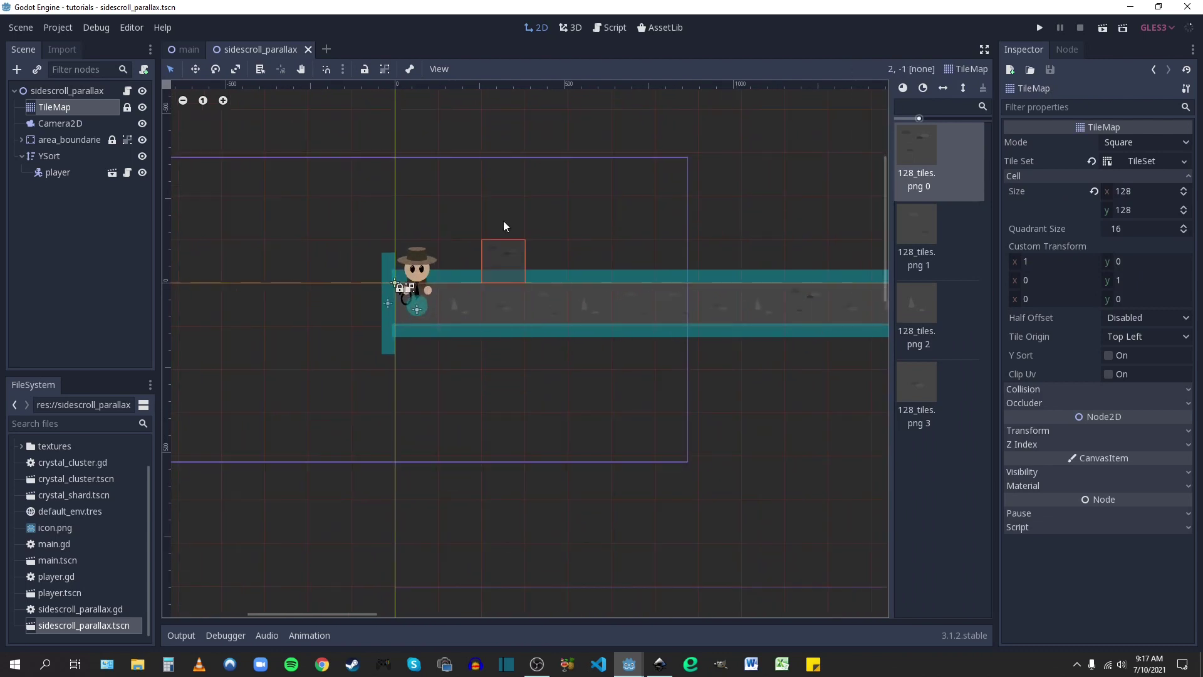
middle_click_drag(687, 393, 580, 396)
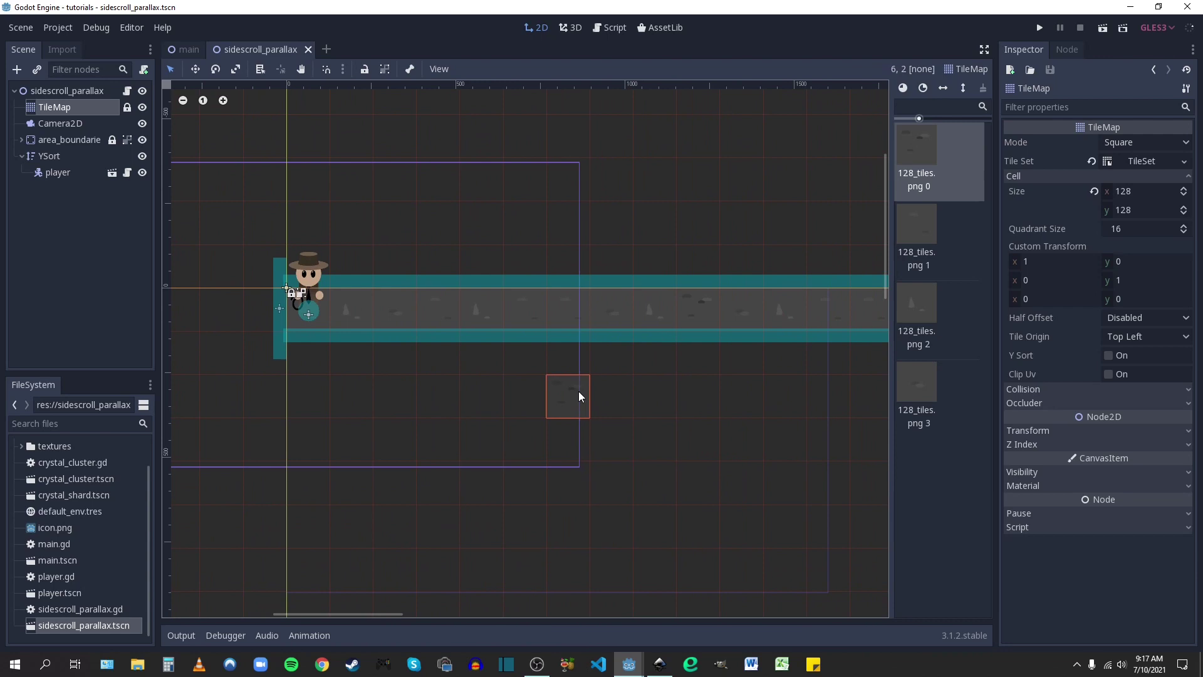
scroll(467, 385, "up", 1)
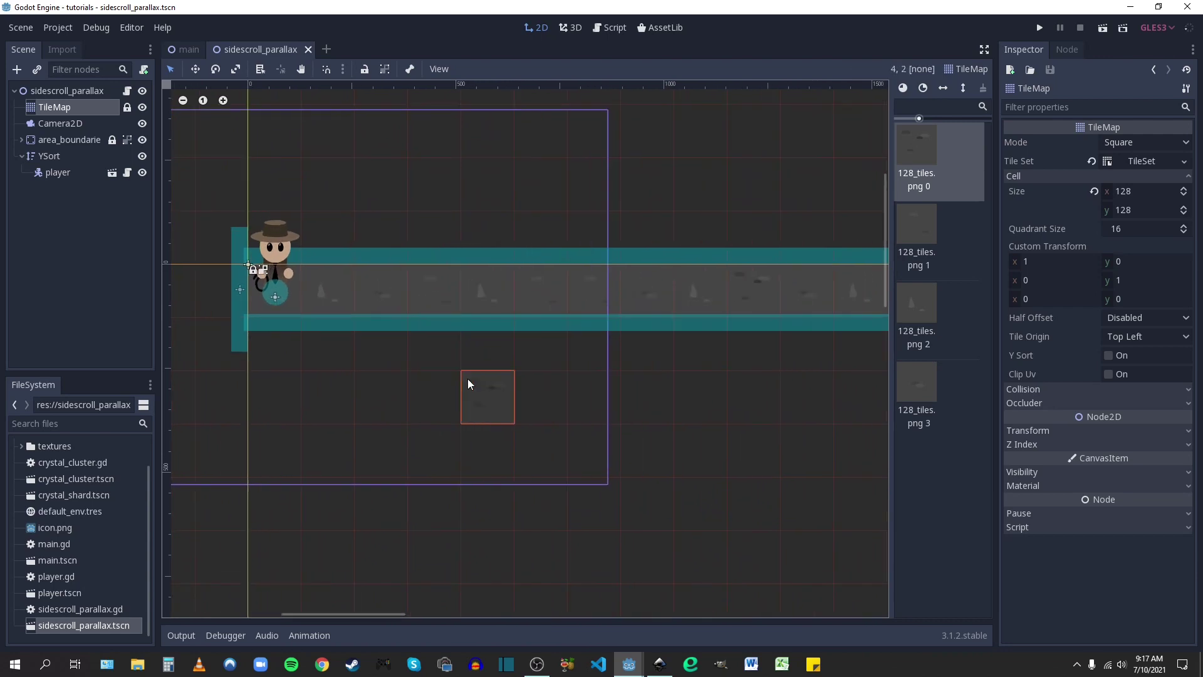
middle_click_drag(468, 384, 553, 370)
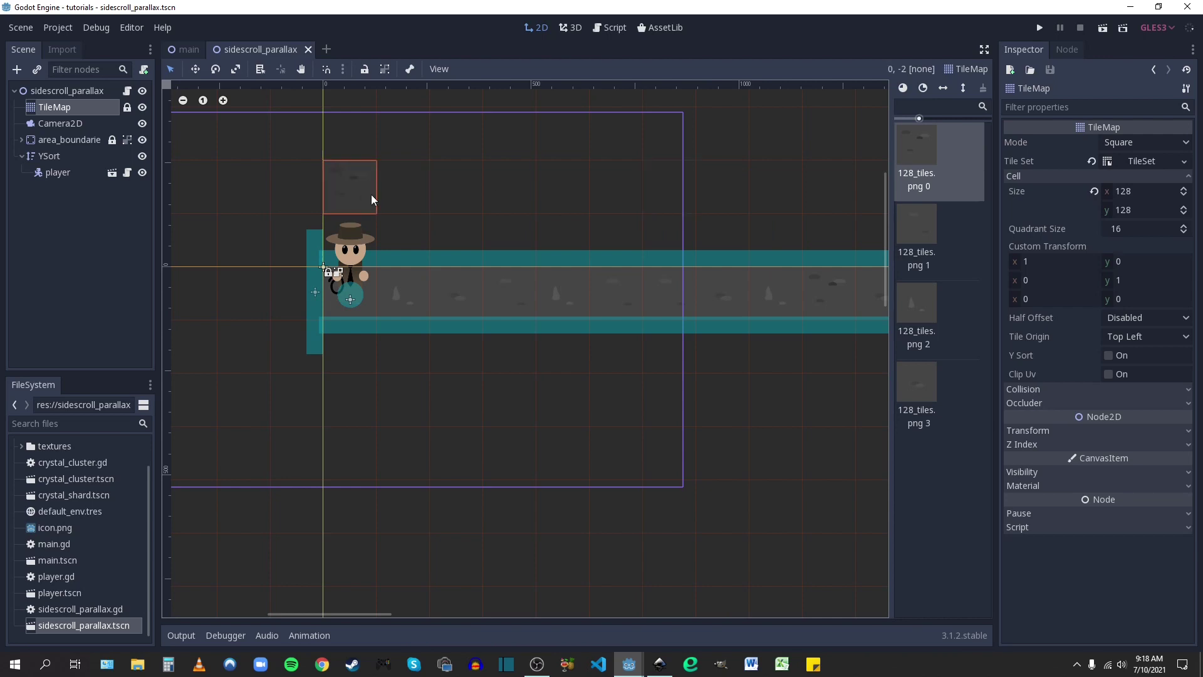
Select Camera2D and review the camera position line in the sidescroll_parallax script
left_click(64, 123)
scroll(526, 289, "down", 1)
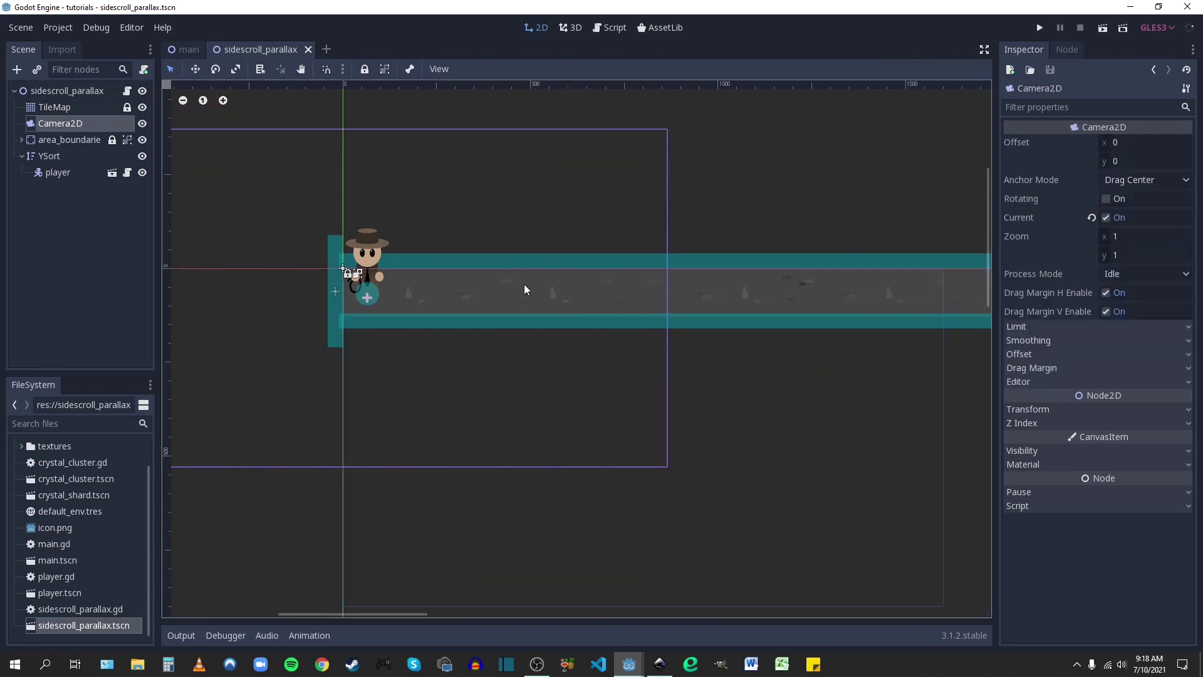
left_click(128, 92)
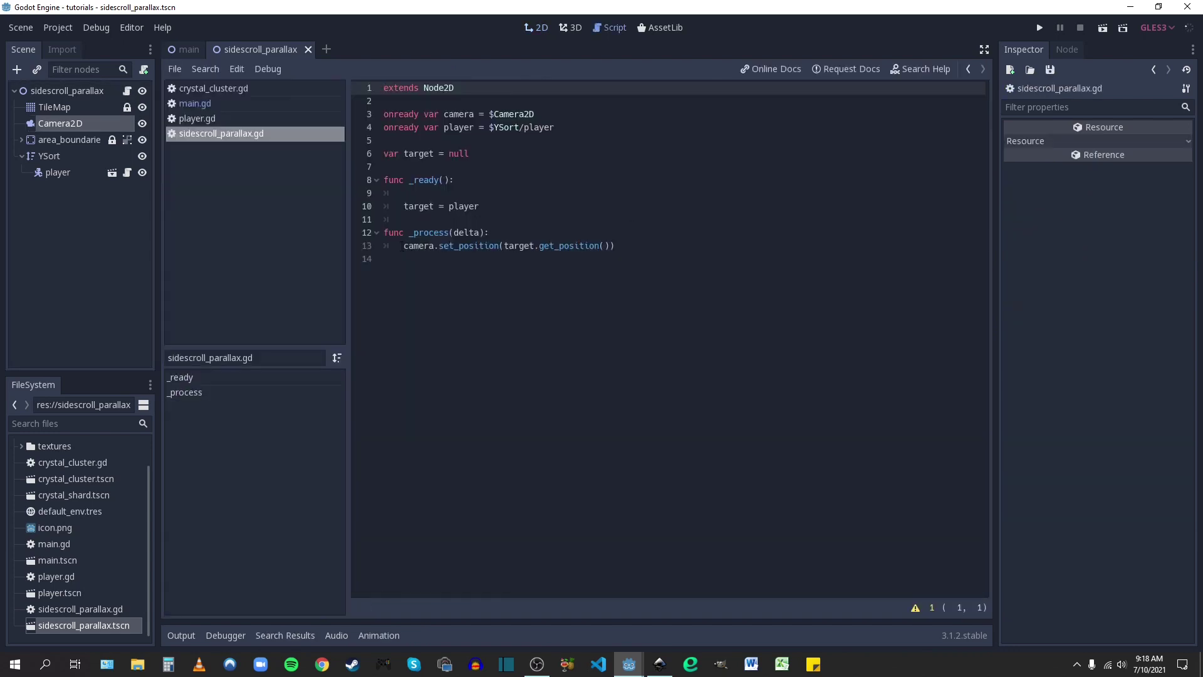
left_click_drag(402, 246, 616, 245)
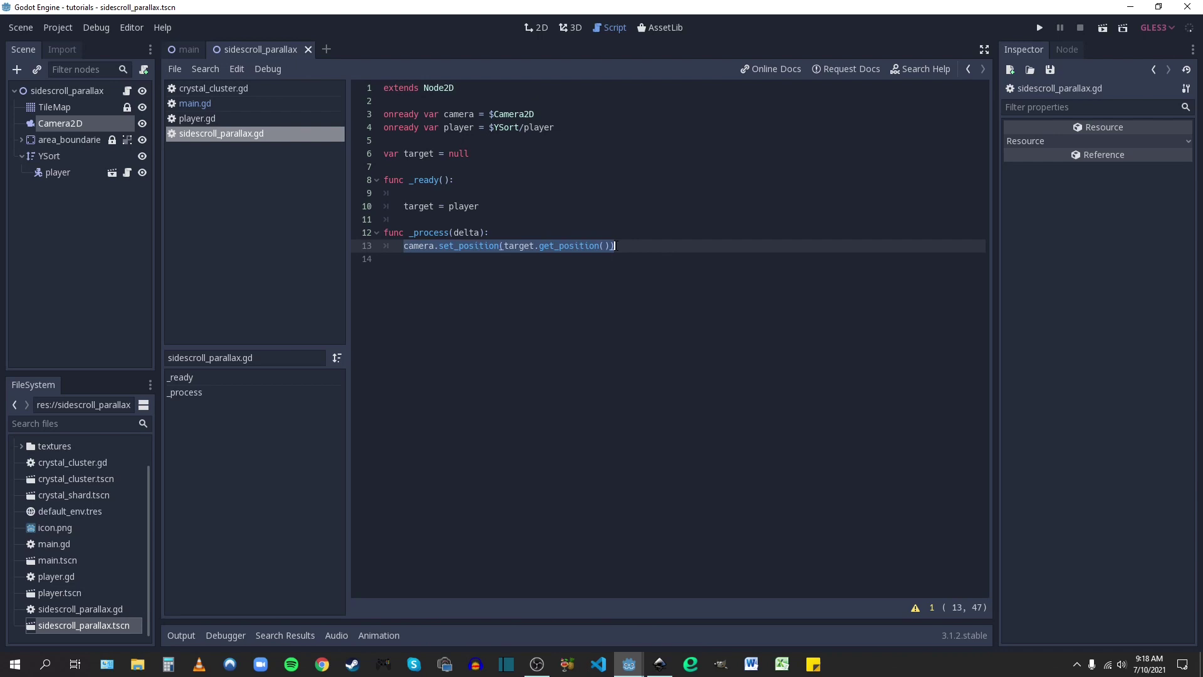
left_click(618, 245)
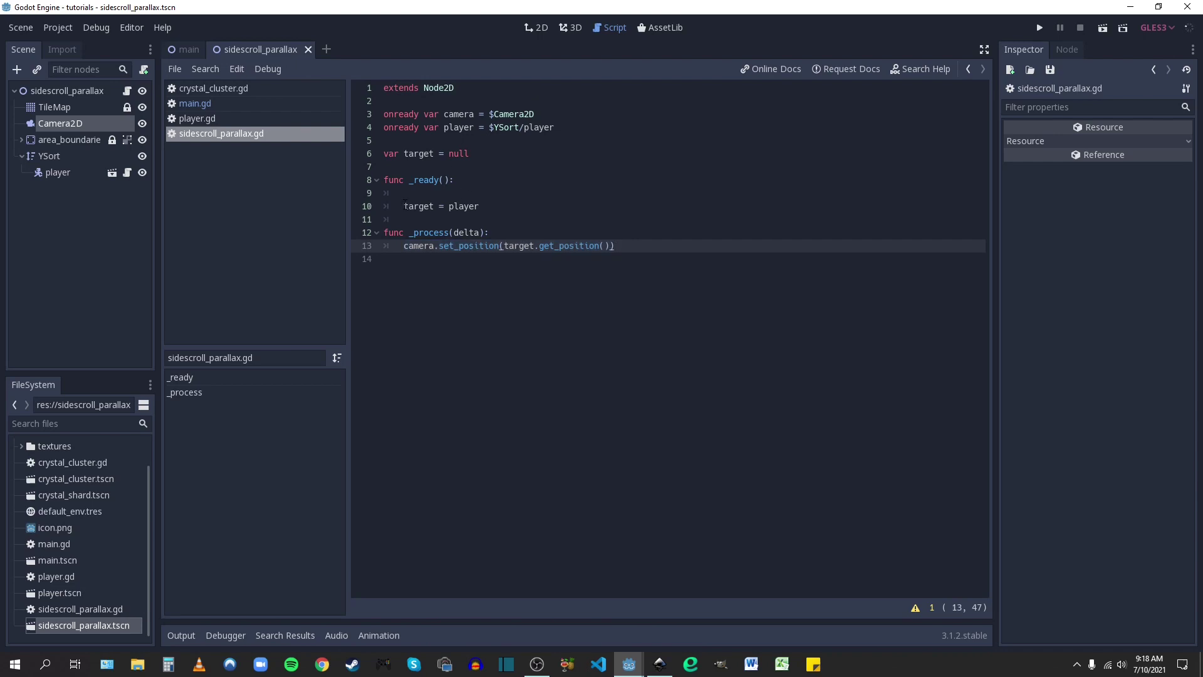
Back in the 2D view, expand area_boundarie and inspect its first CollisionShape2D
left_click(538, 27)
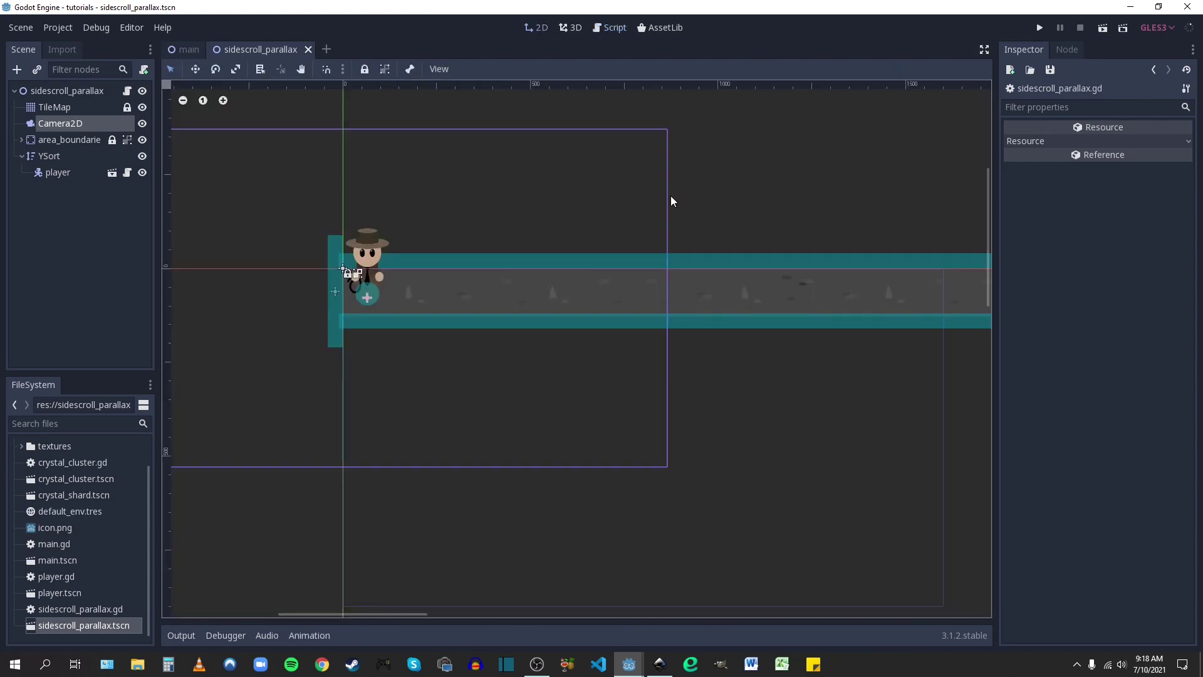
left_click(21, 139)
left_click(70, 156)
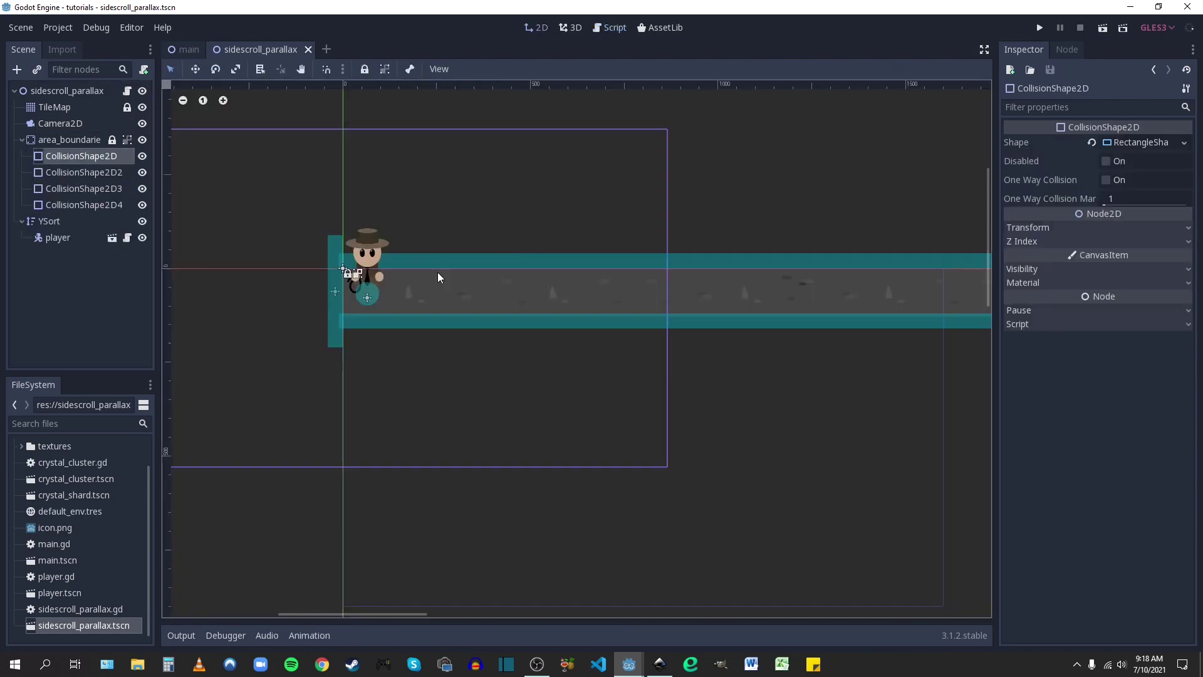
scroll(432, 304, "down", 2)
middle_click_drag(816, 342, 607, 344)
middle_click_drag(800, 355, 590, 360)
scroll(590, 360, "left", 10, "shift")
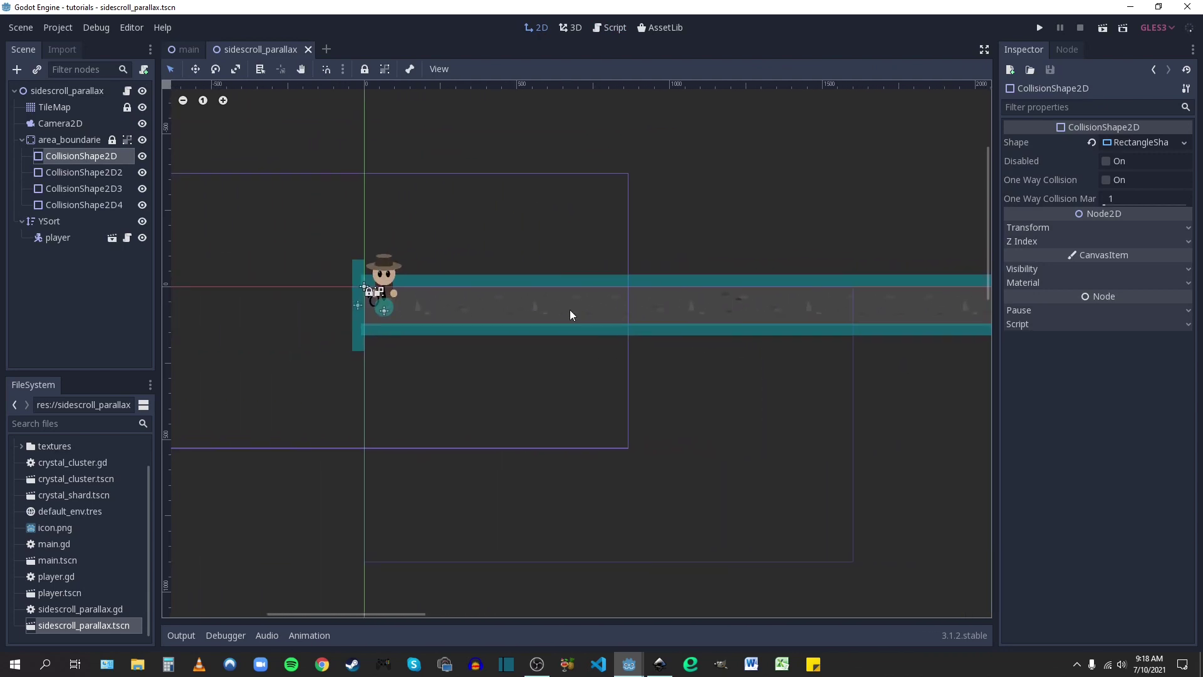
Inspect the YSort and player nodes, then collapse the YSort and area_boundarie branches
left_click(54, 224)
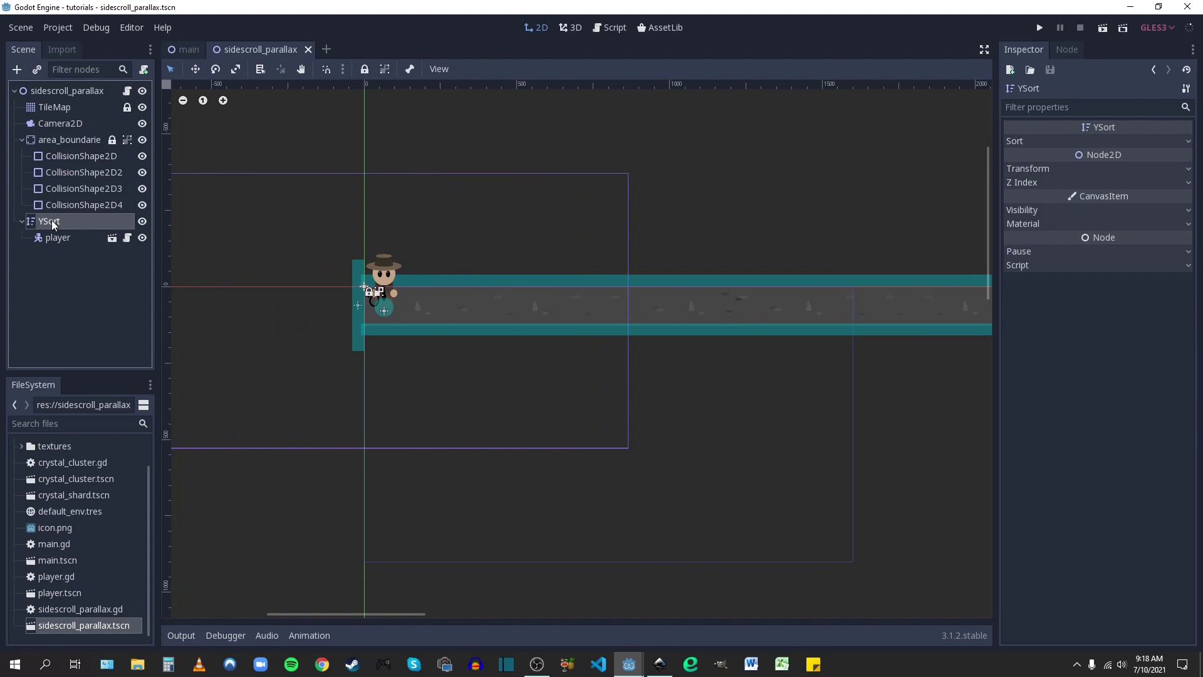
left_click(58, 238)
scroll(465, 348, "up", 4)
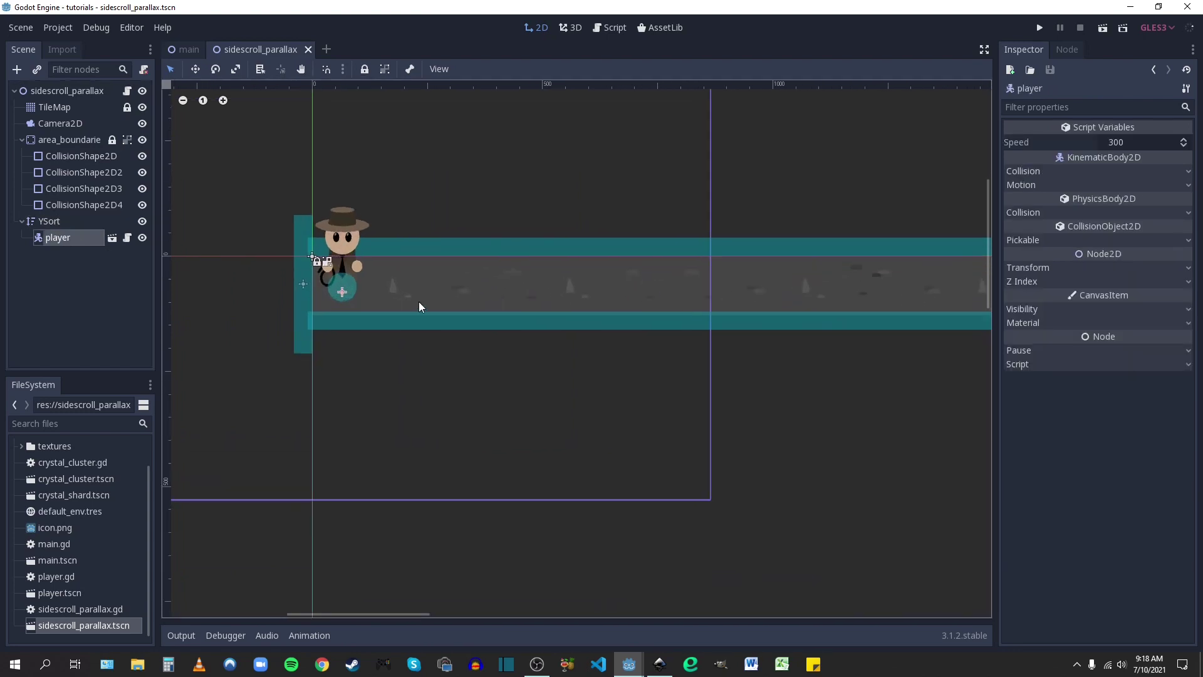
left_click(49, 223)
left_click(55, 238)
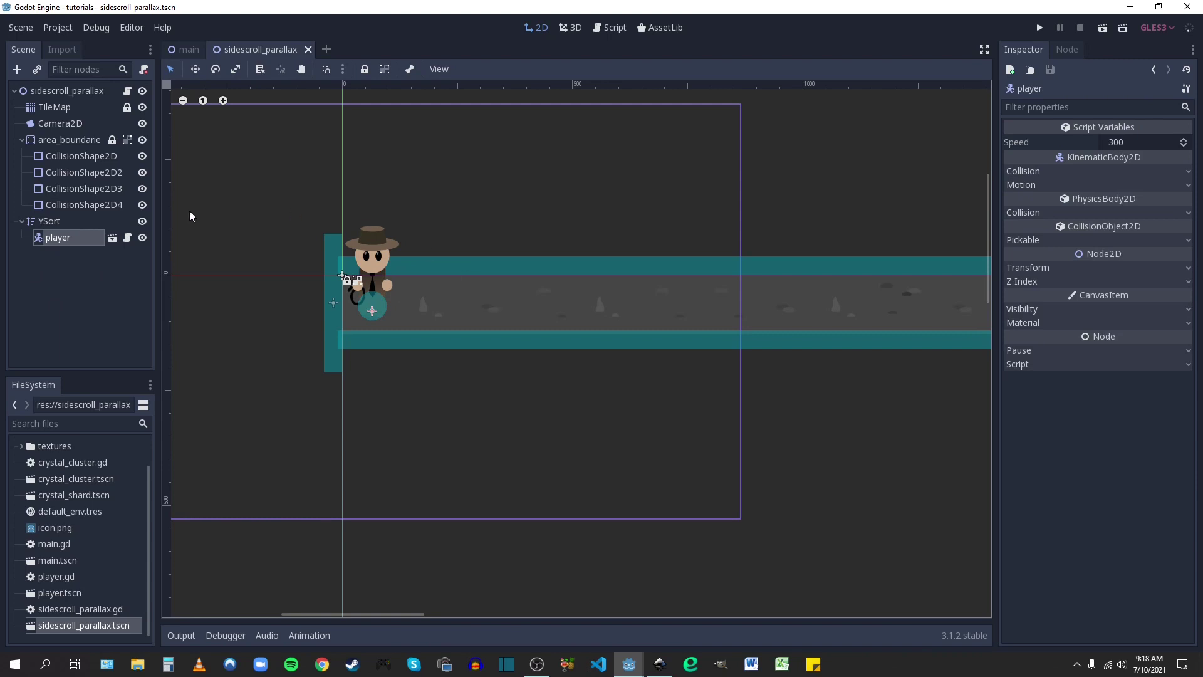
left_click(22, 222)
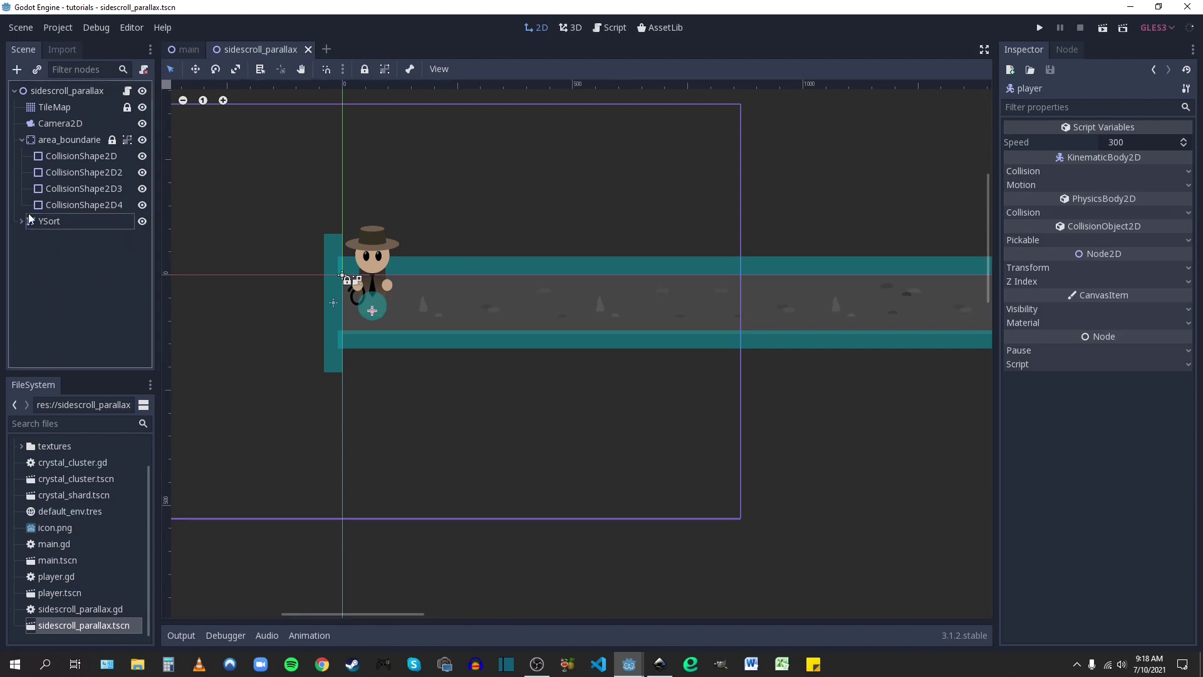
left_click(21, 140)
Pan the level so the player sits near the left, then switch to Inkscape
scroll(712, 306, "down", 3)
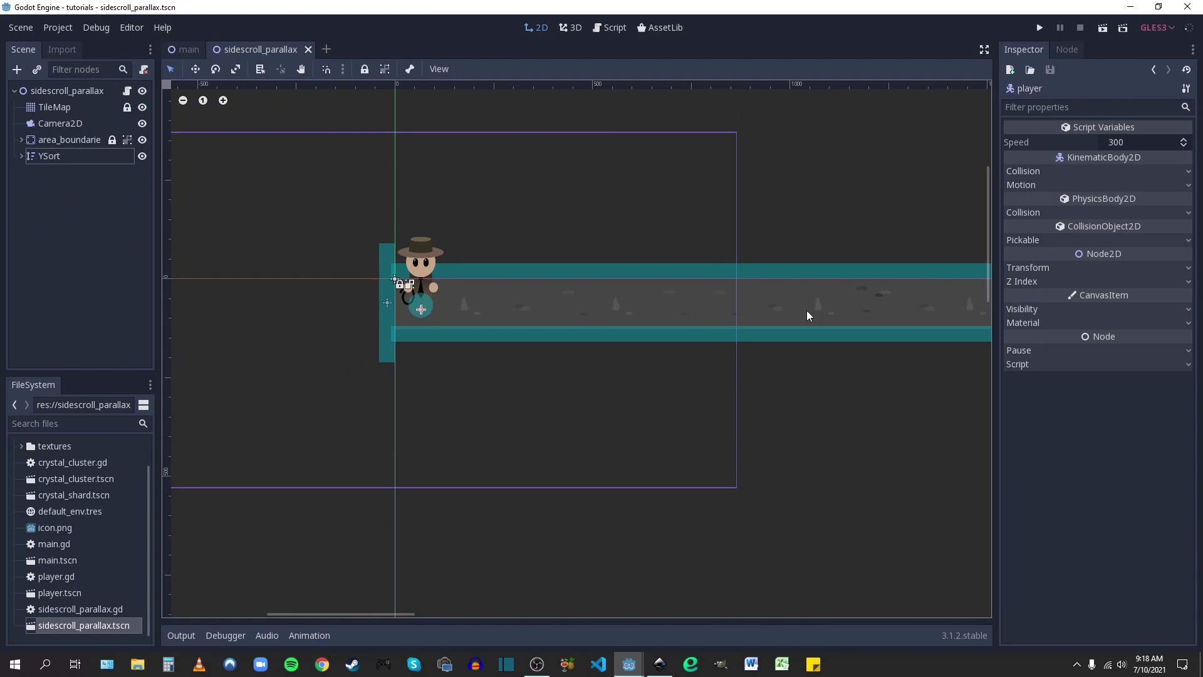
middle_click_drag(807, 311, 654, 324)
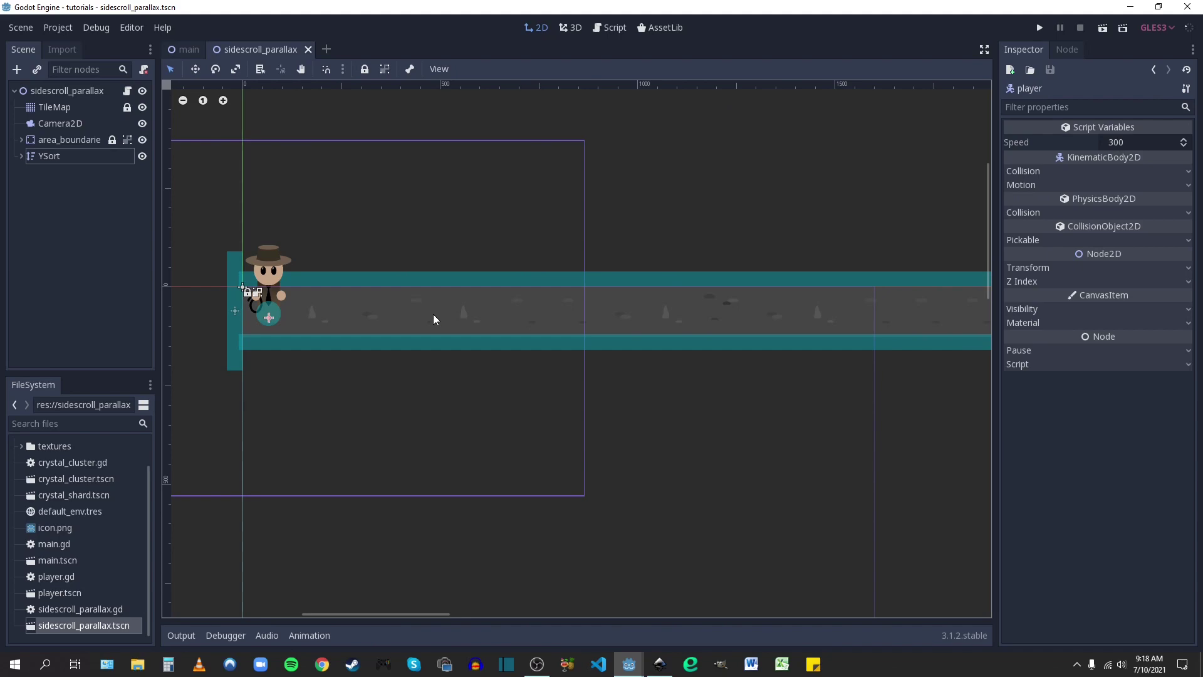
middle_click_drag(433, 315, 508, 354)
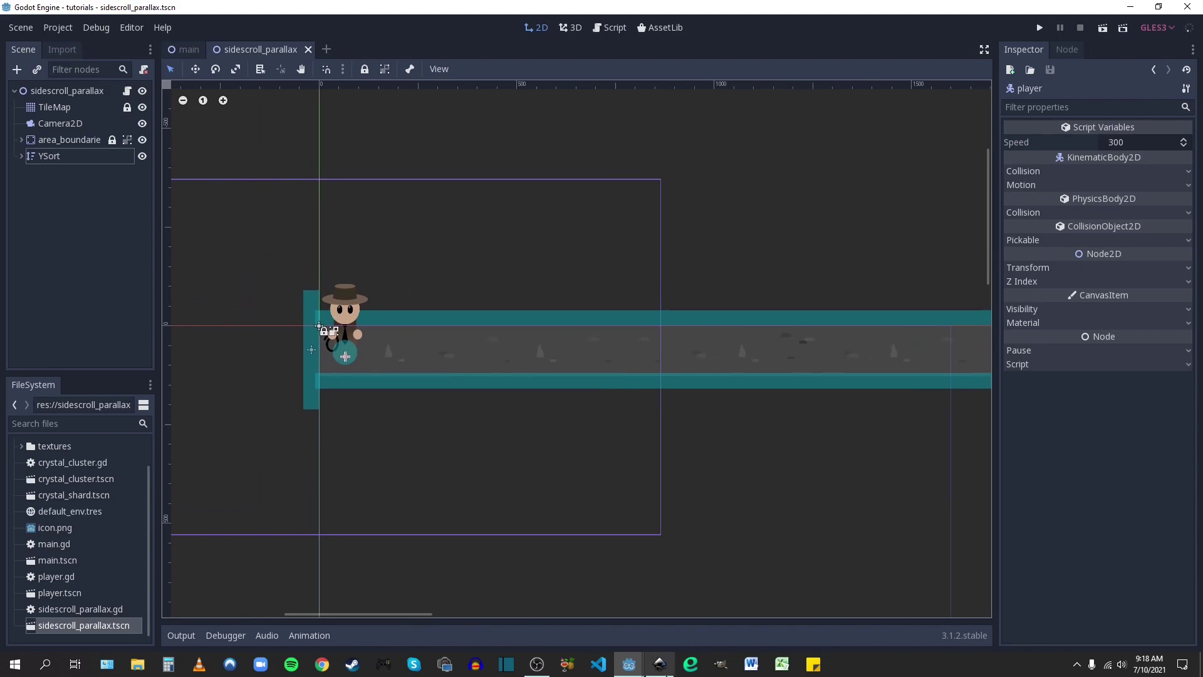
left_click(660, 664)
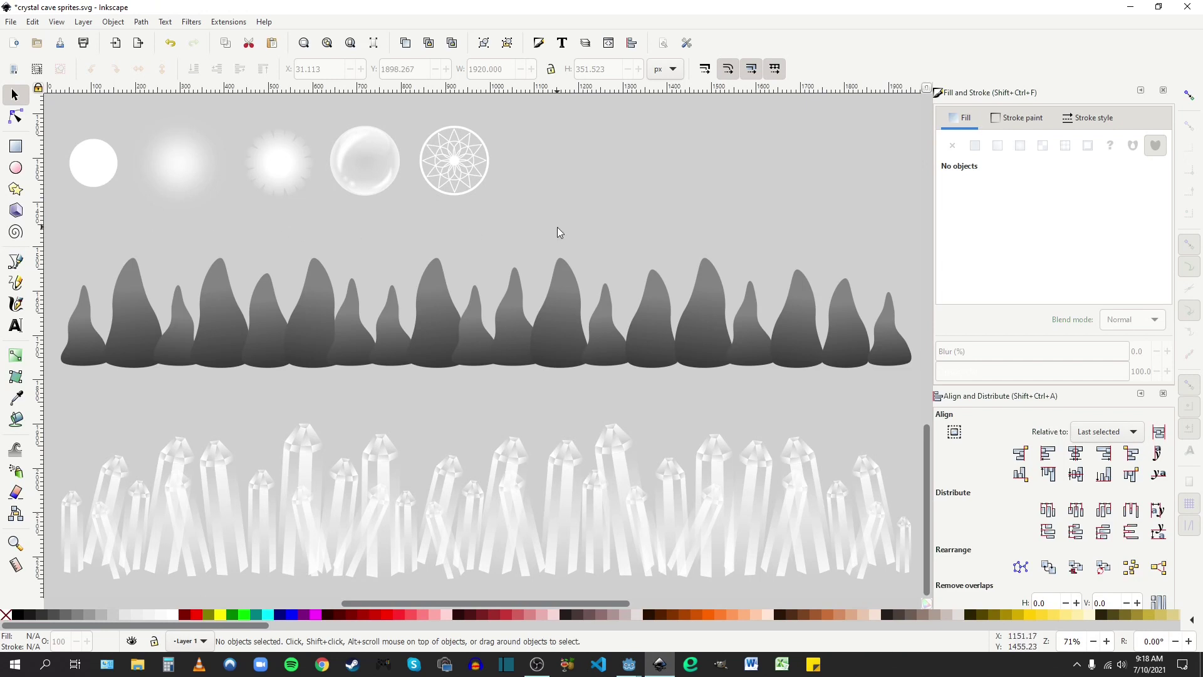
left_click(87, 171)
left_click(171, 172)
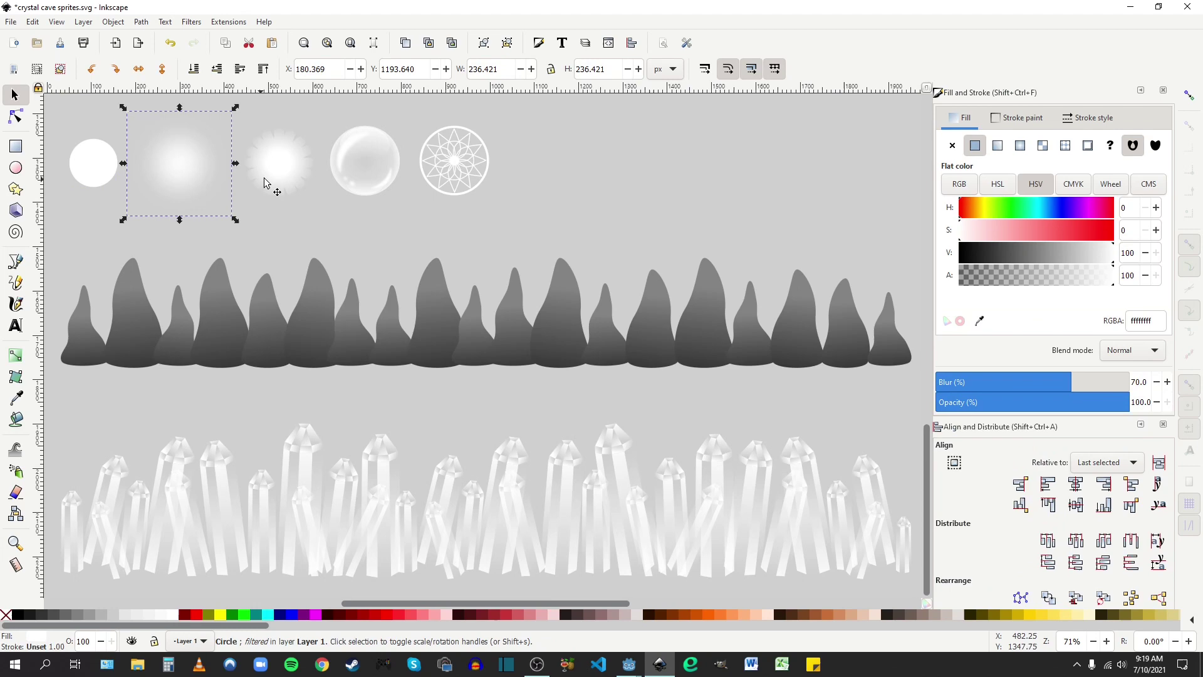
left_click(285, 188)
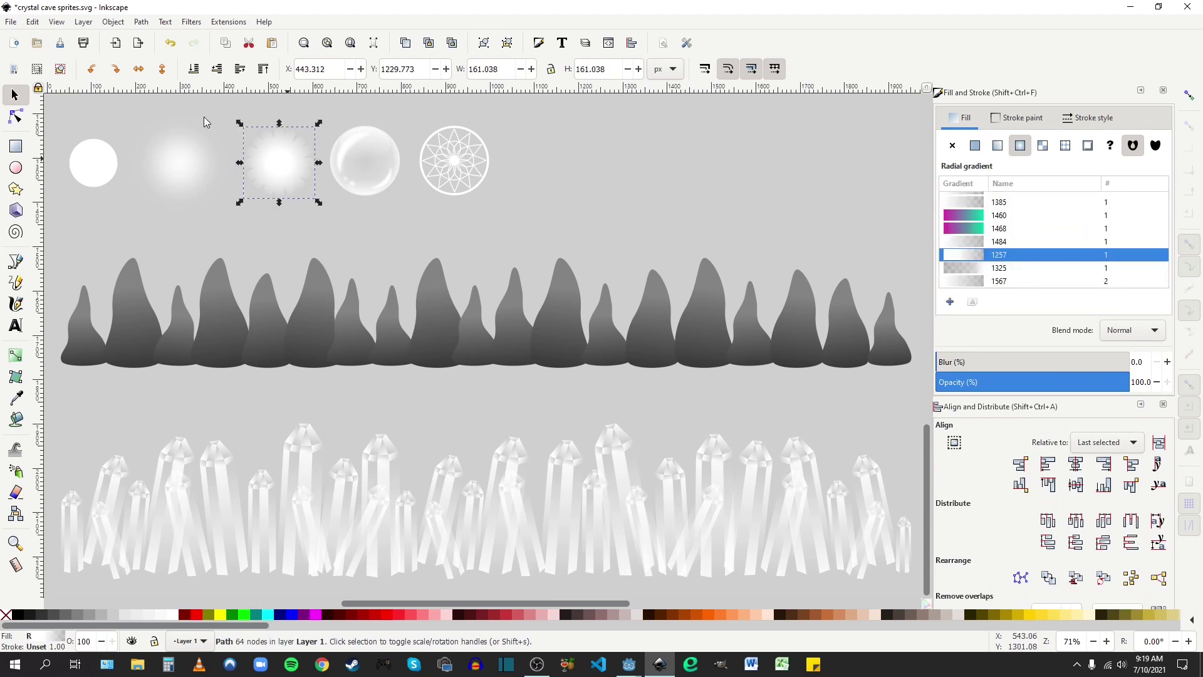
left_click(286, 185)
left_click(366, 220)
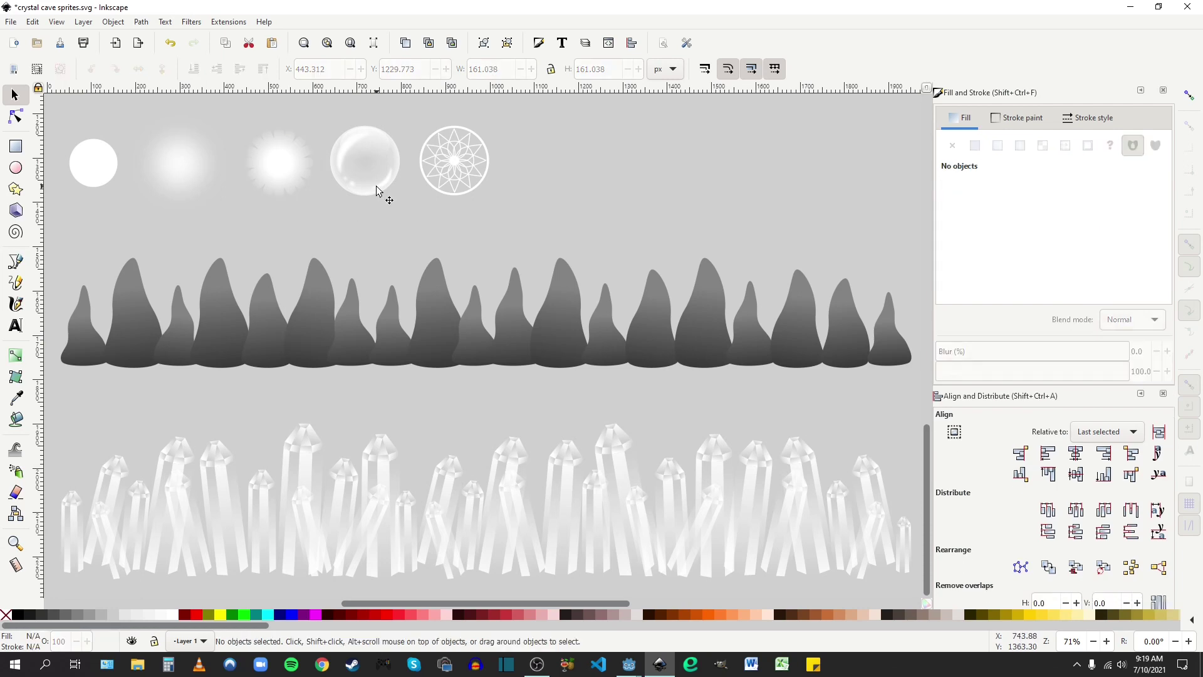
left_click(376, 186)
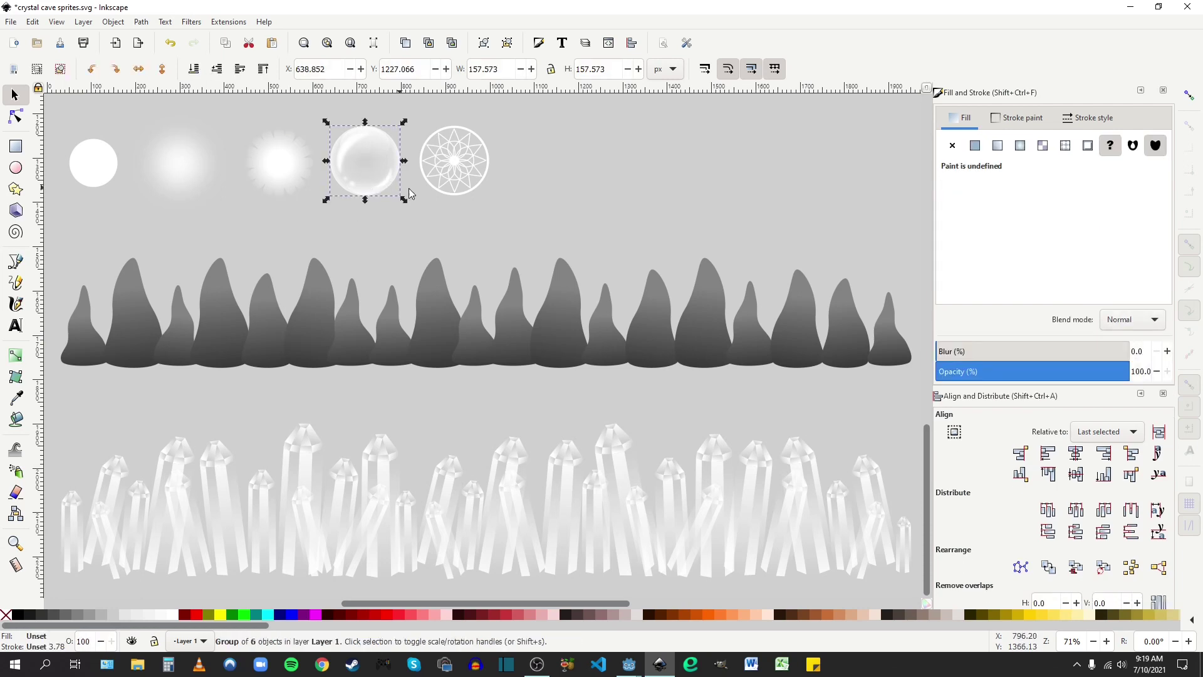
left_click(459, 175)
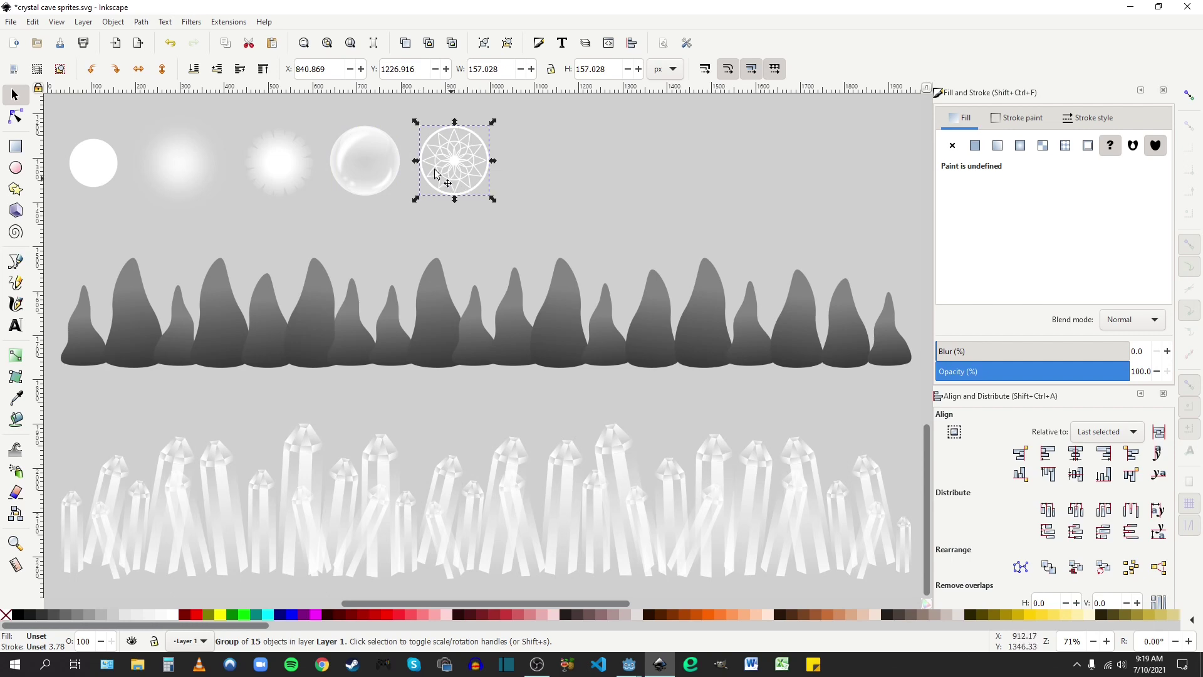
left_click(98, 166)
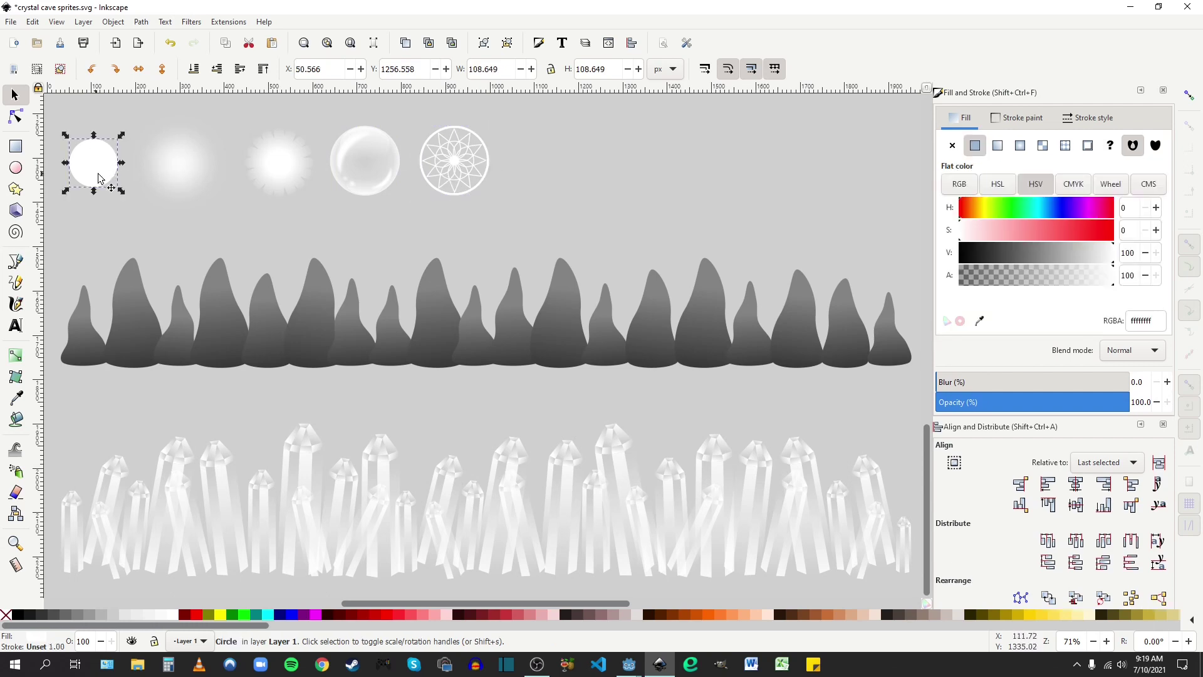
left_click(200, 164)
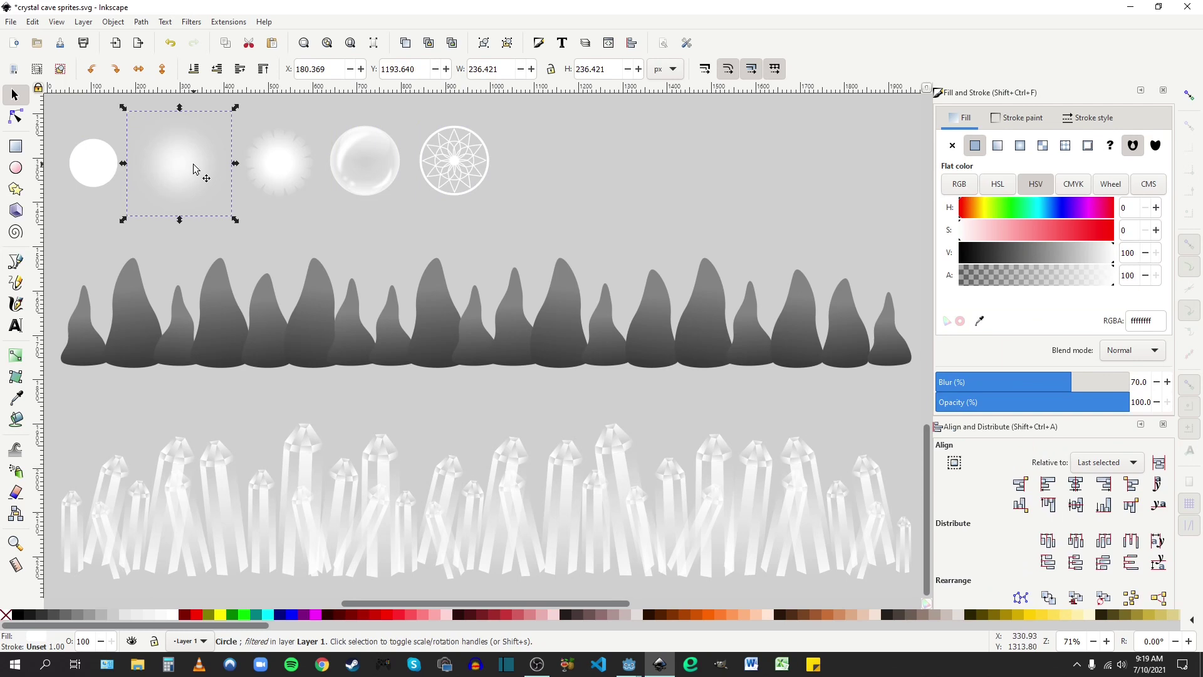
left_click(218, 340)
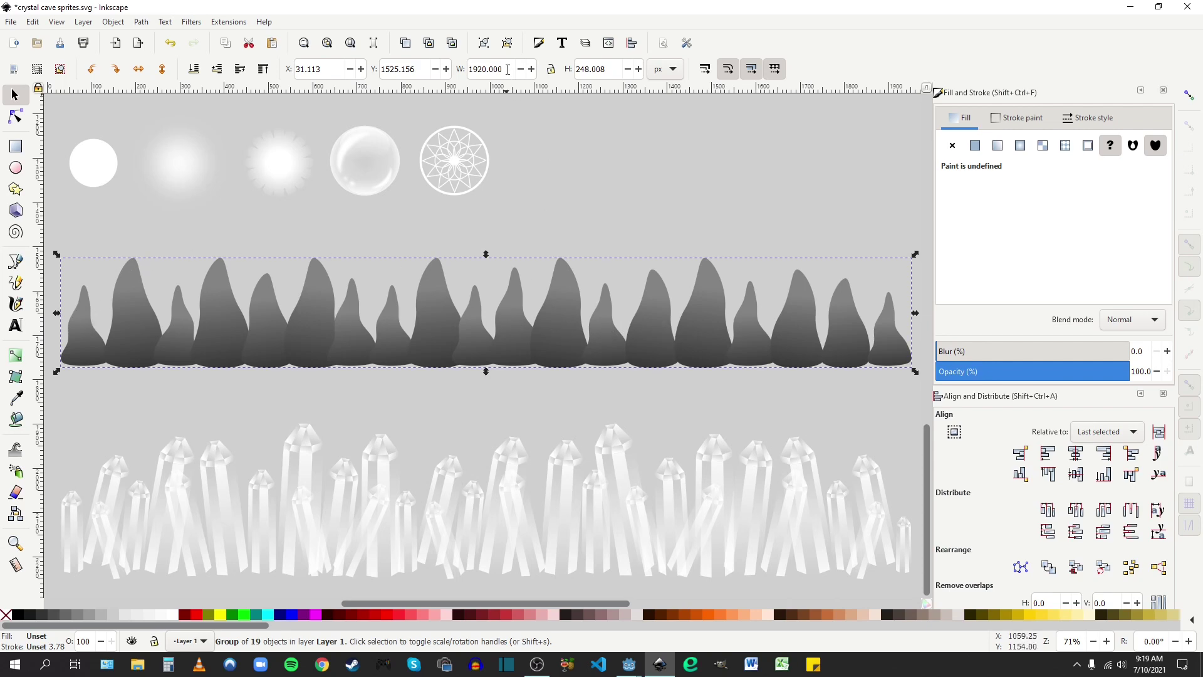
Check the stalagmite row's 1920 width and bring its right end into view
left_click_drag(508, 69, 471, 71)
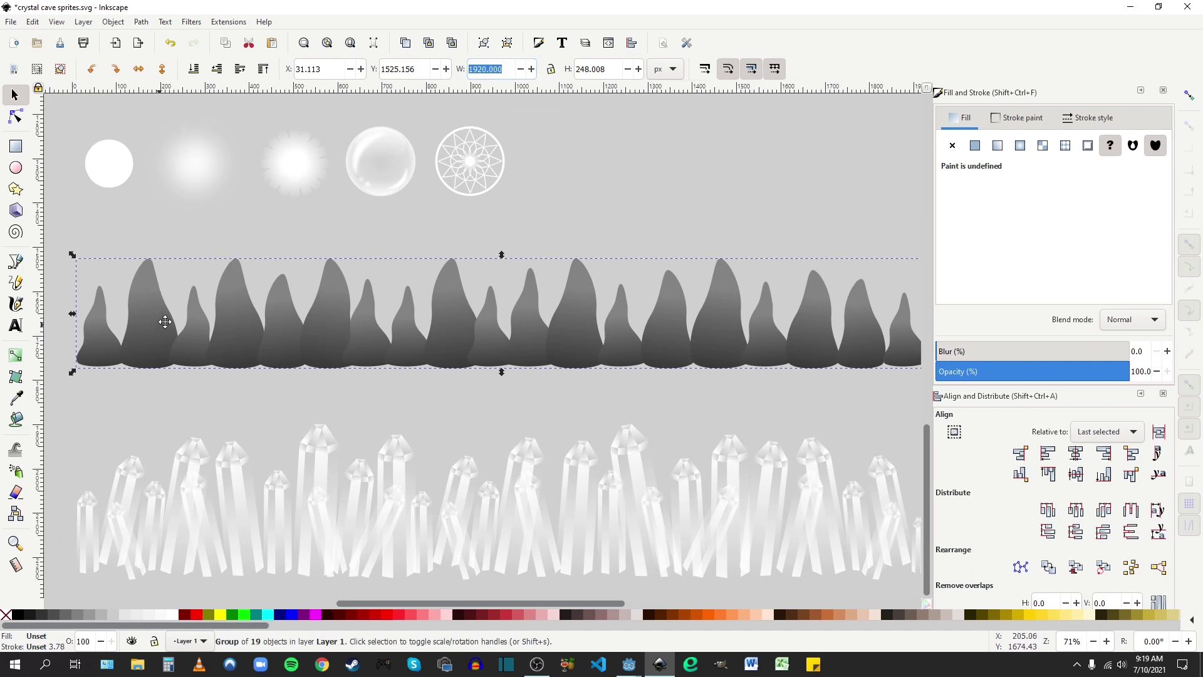
middle_click_drag(165, 321, 297, 307)
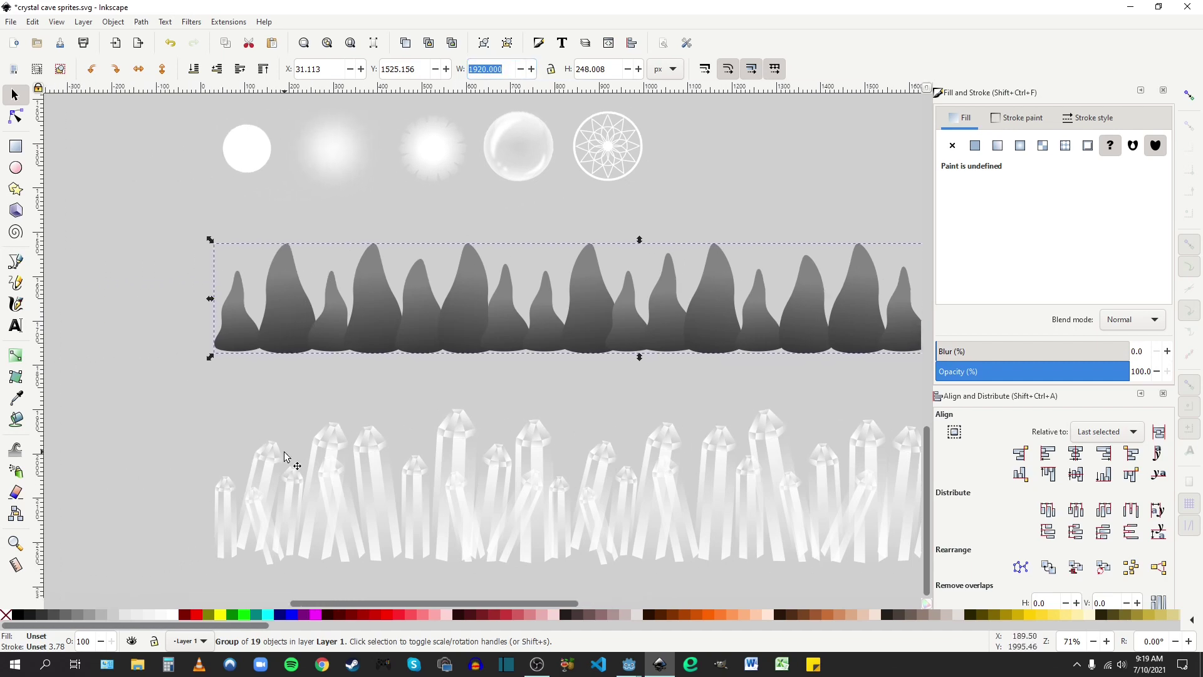
middle_click_drag(650, 313, 491, 344)
middle_click_drag(642, 358, 384, 352)
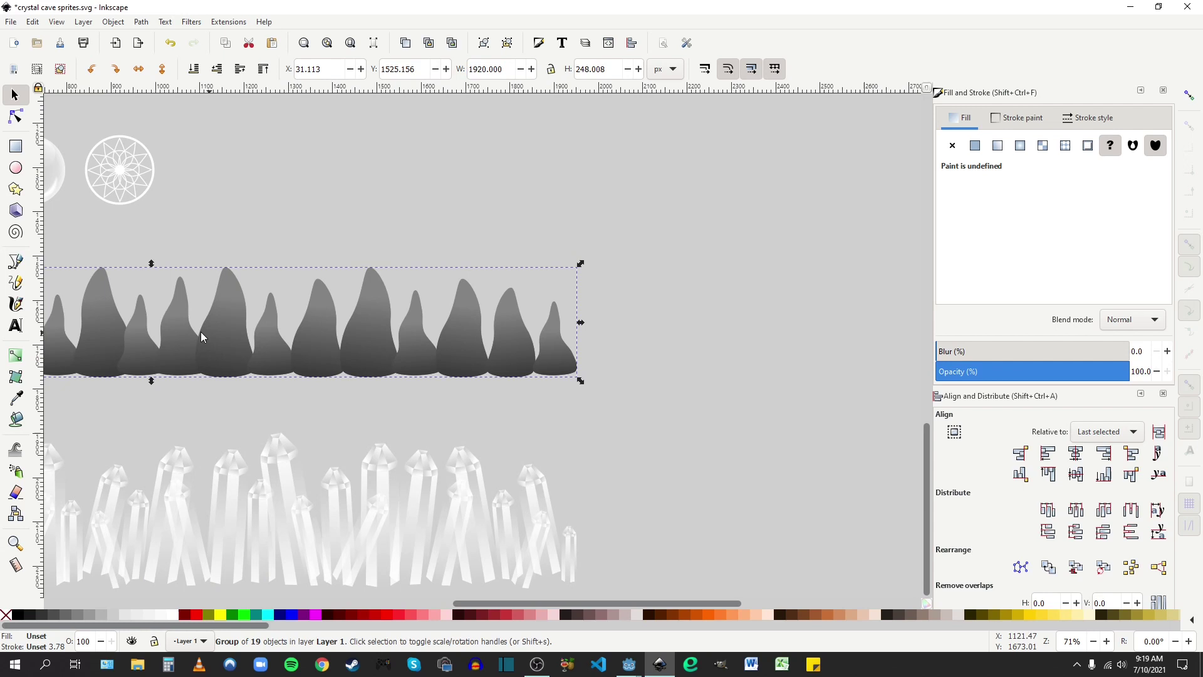
Place the row copy end to end with the original and close the seam
left_click_drag(202, 338, 869, 354)
left_click_drag(429, 362, 611, 344)
scroll(612, 344, "up", 4, "ctrl")
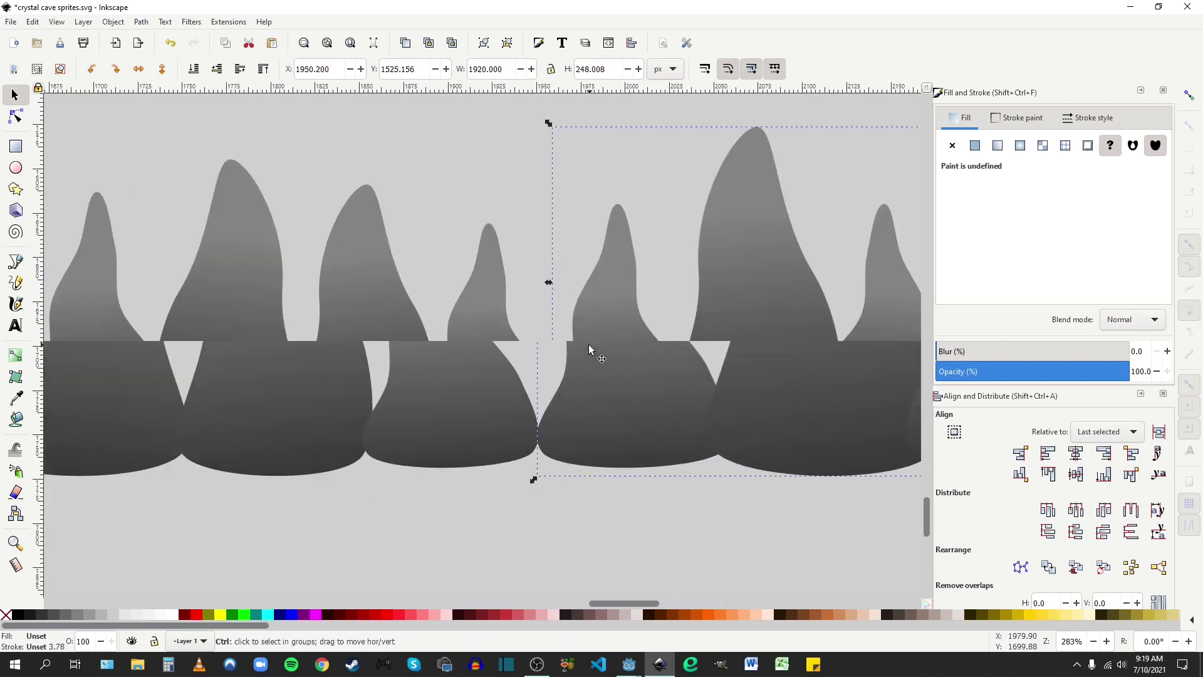
scroll(589, 350, "up", 1, "ctrl")
scroll(592, 360, "up", 1)
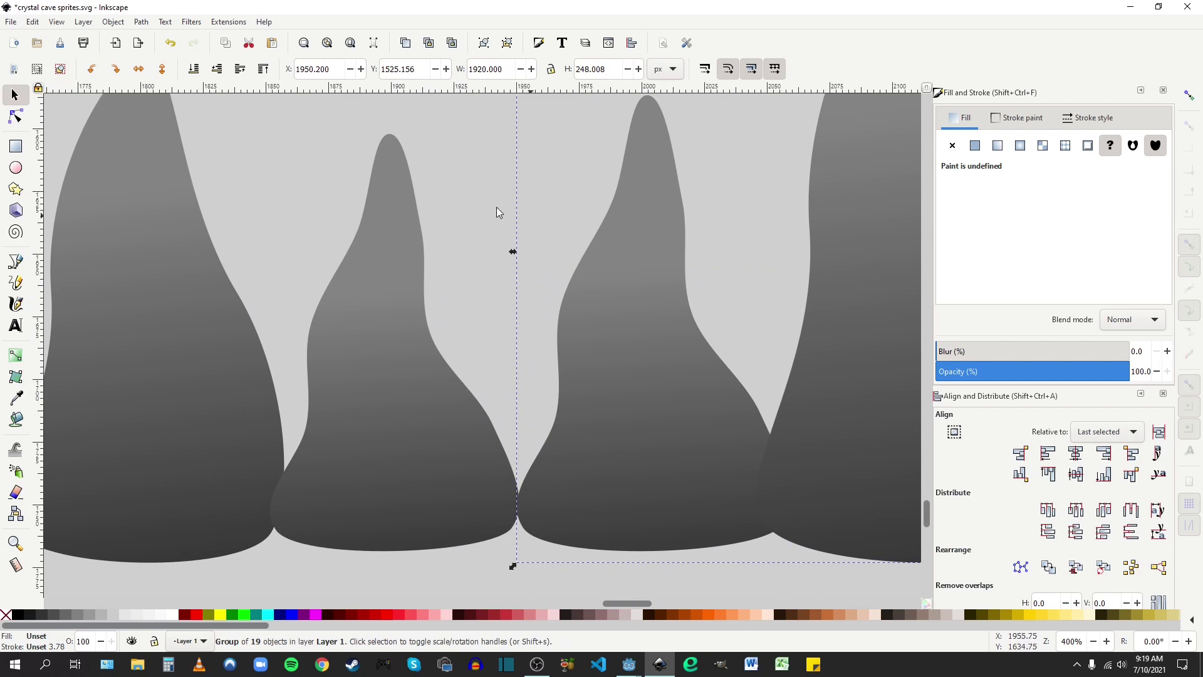
scroll(541, 265, "down", 2, "ctrl")
scroll(559, 291, "up", 1)
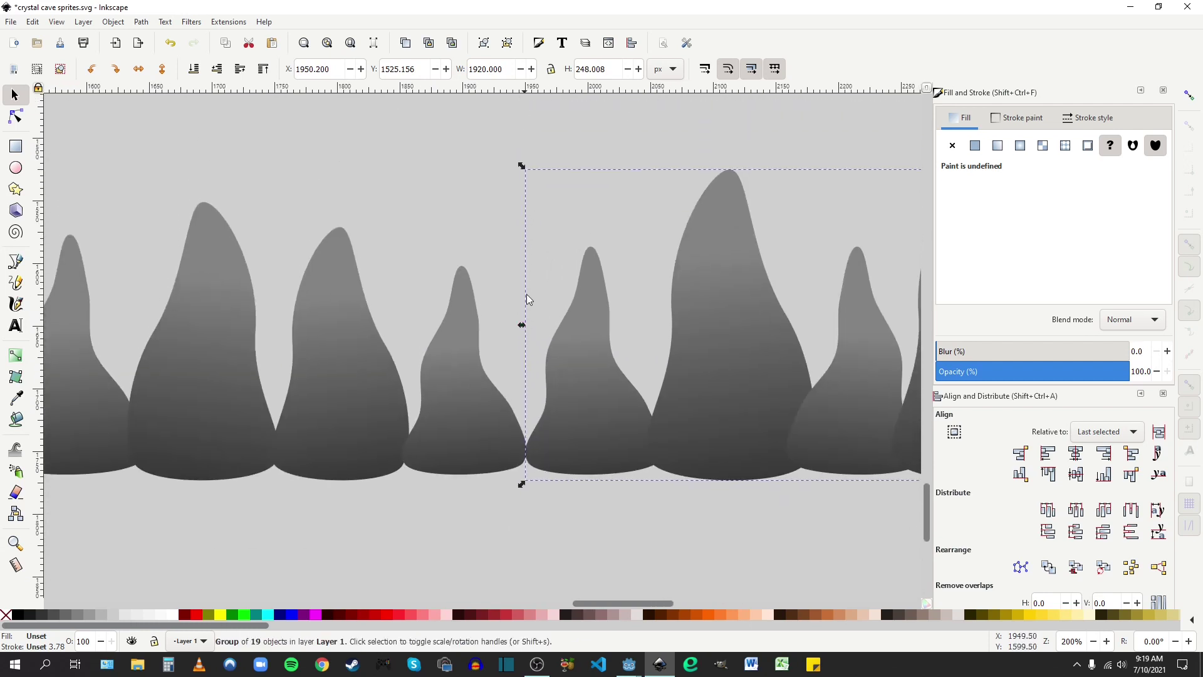
left_click_drag(568, 418, 571, 415)
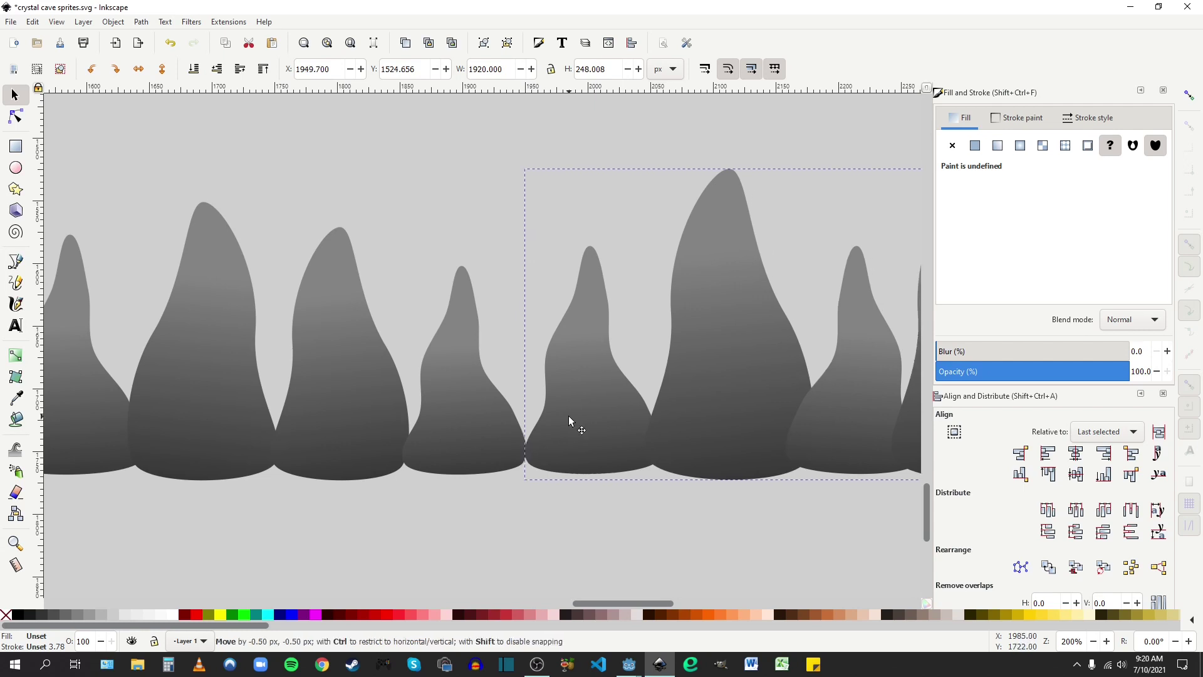
key("Escape")
Delete the test copy of the stalagmite row and return to Godot's level view
scroll(578, 358, "down", 2, "ctrl")
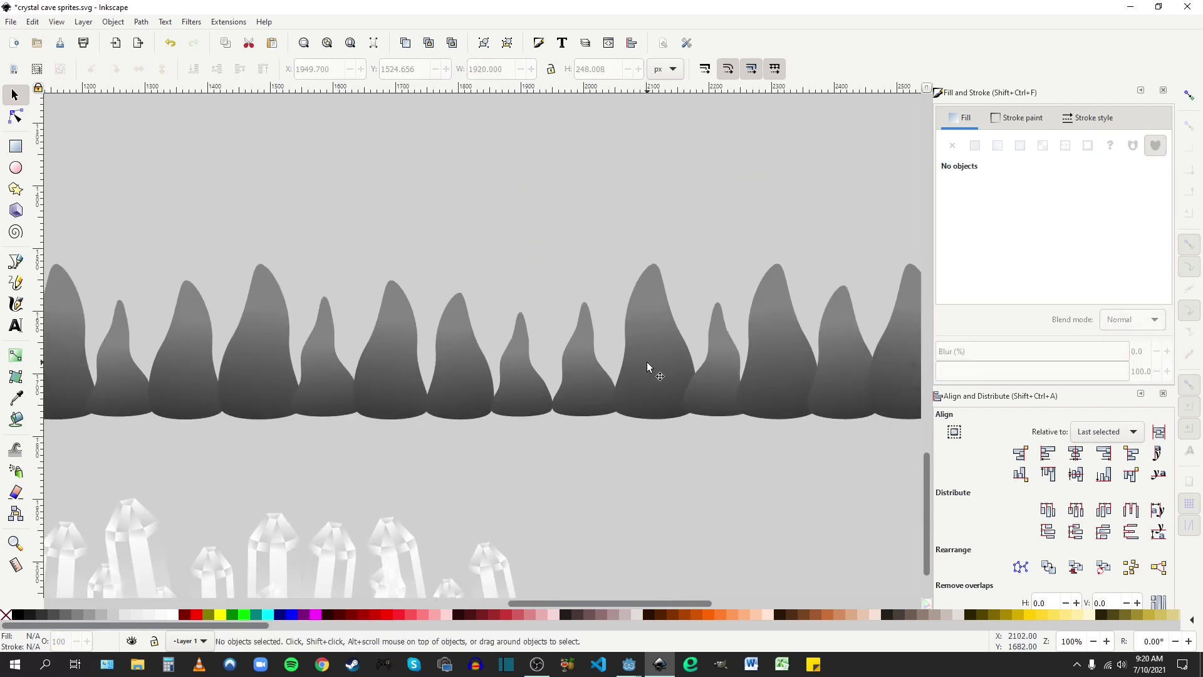
scroll(647, 362, "down", 2, "ctrl")
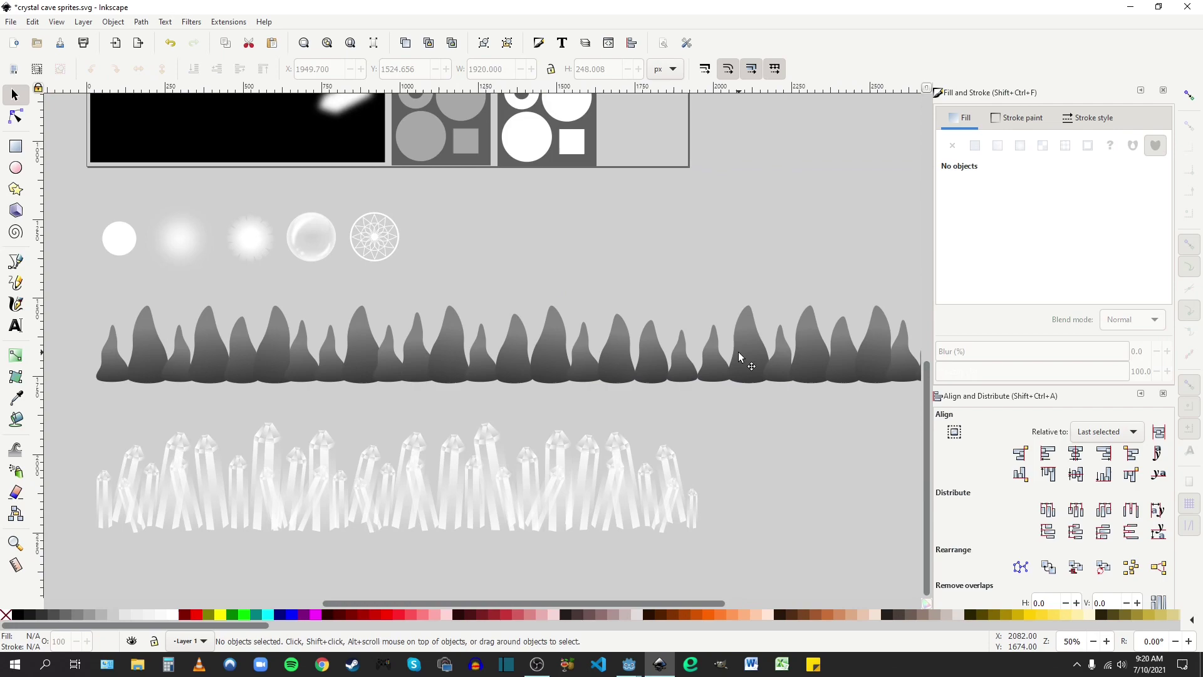
left_click(740, 356)
key("Delete")
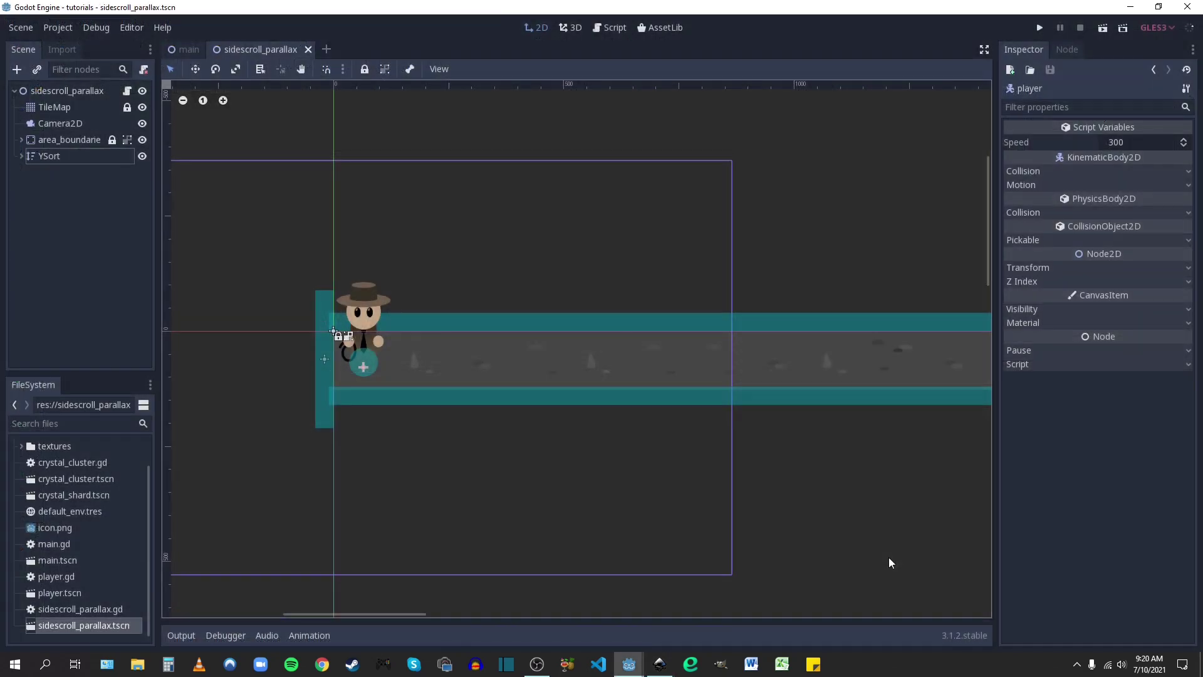
scroll(550, 322, "down", 1)
scroll(486, 329, "up", 1)
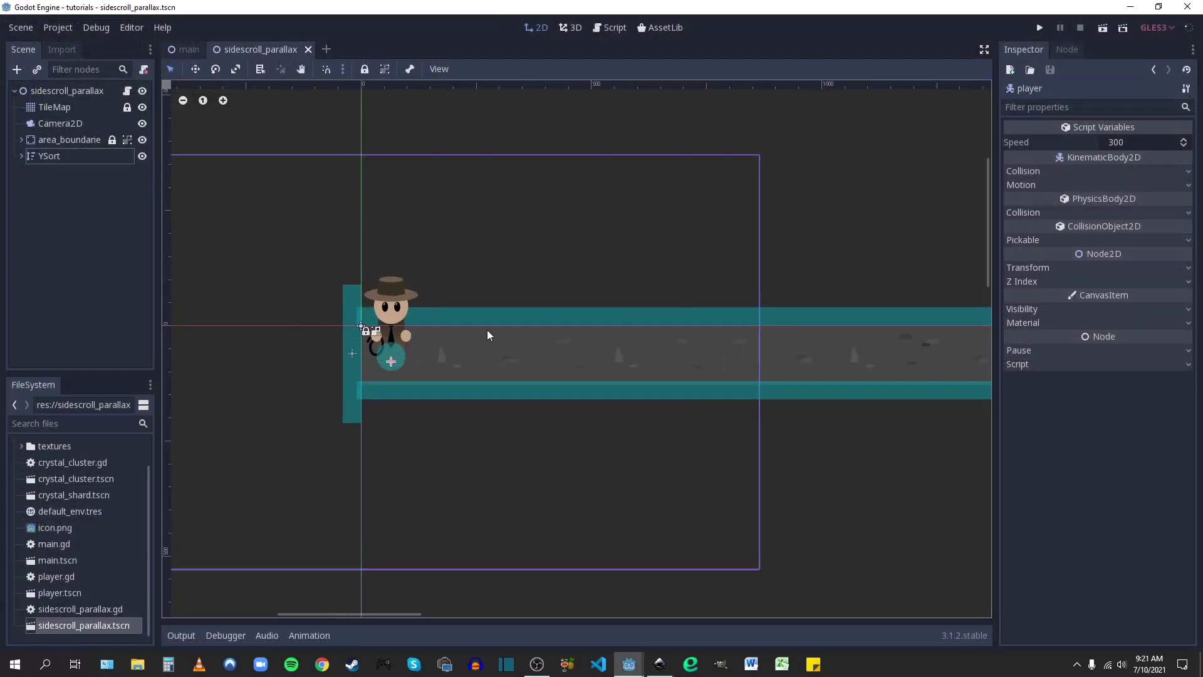
middle_click_drag(487, 330, 443, 305)
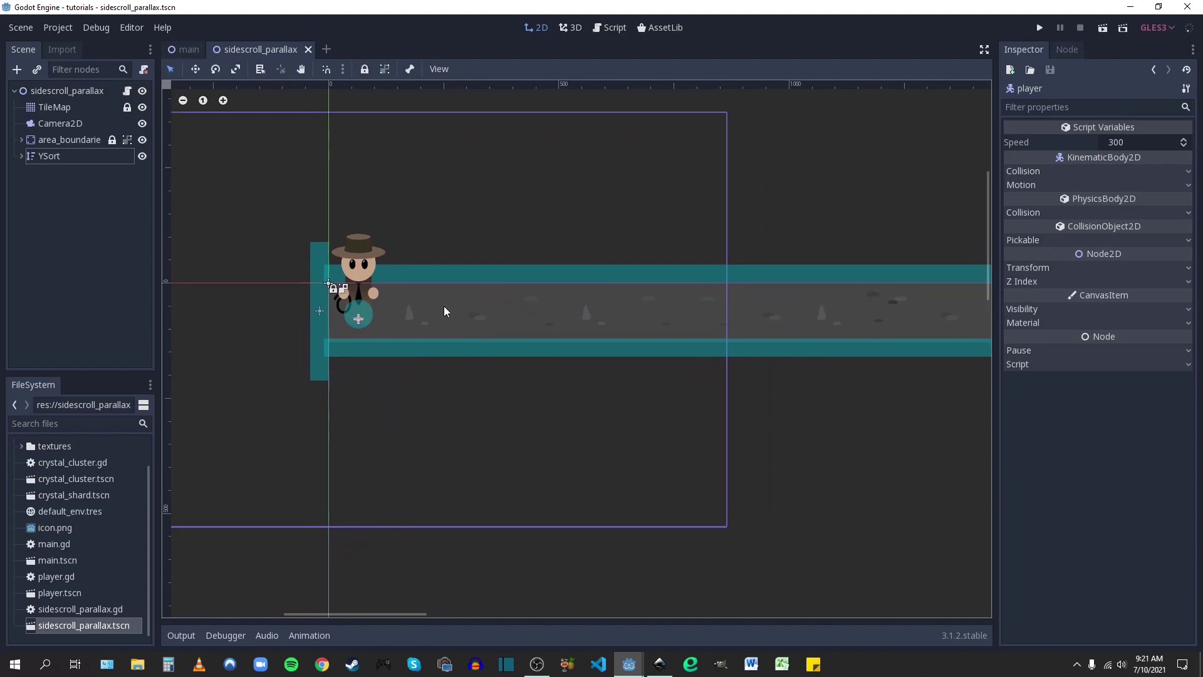
Add a ParallaxBackground child node under the sidescroll_parallax root
left_click(57, 91)
right_click(57, 92)
left_click(86, 129)
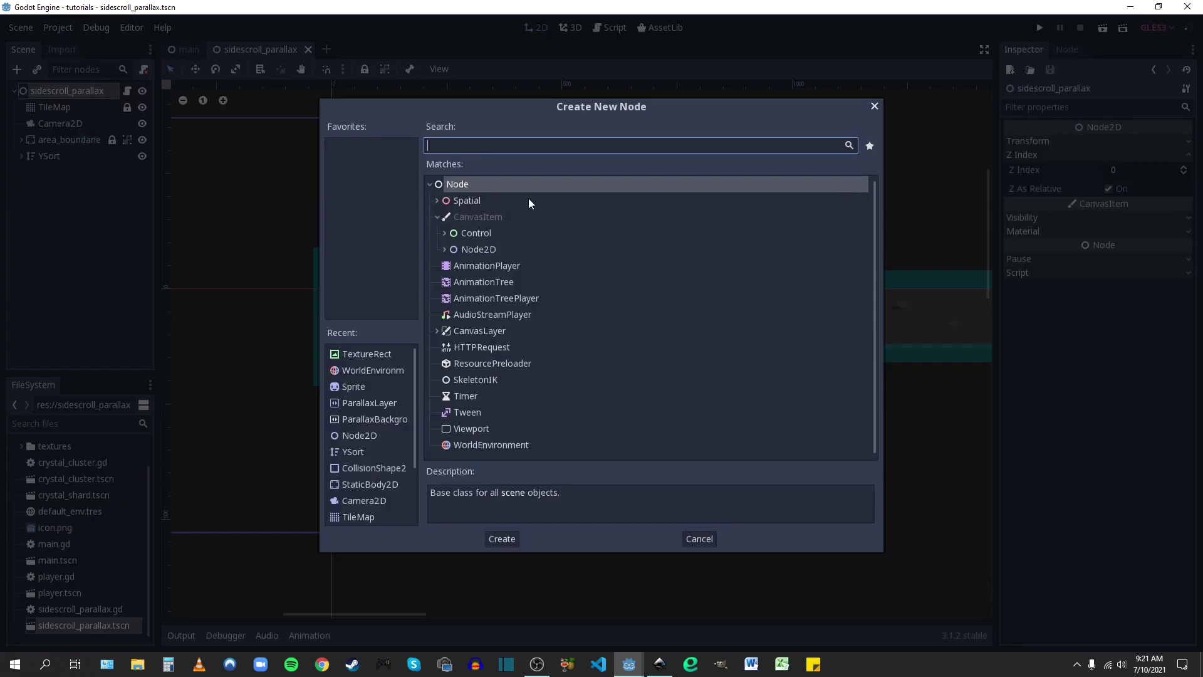
type("para")
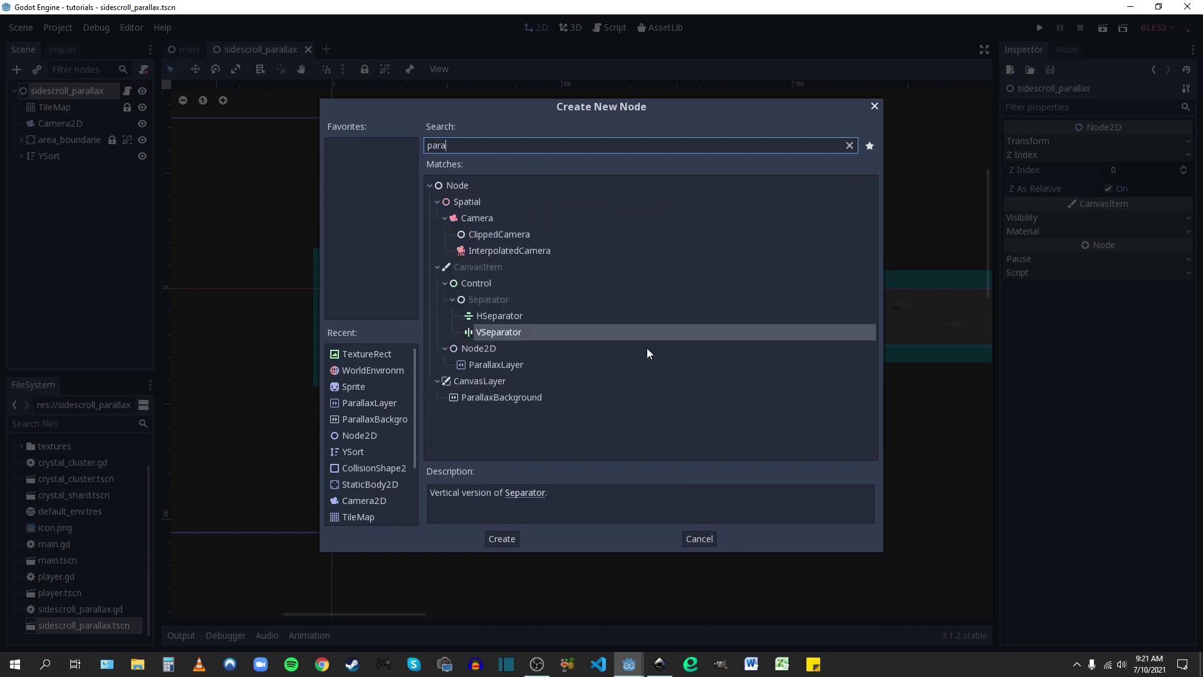
left_click(502, 398)
double_click(517, 398)
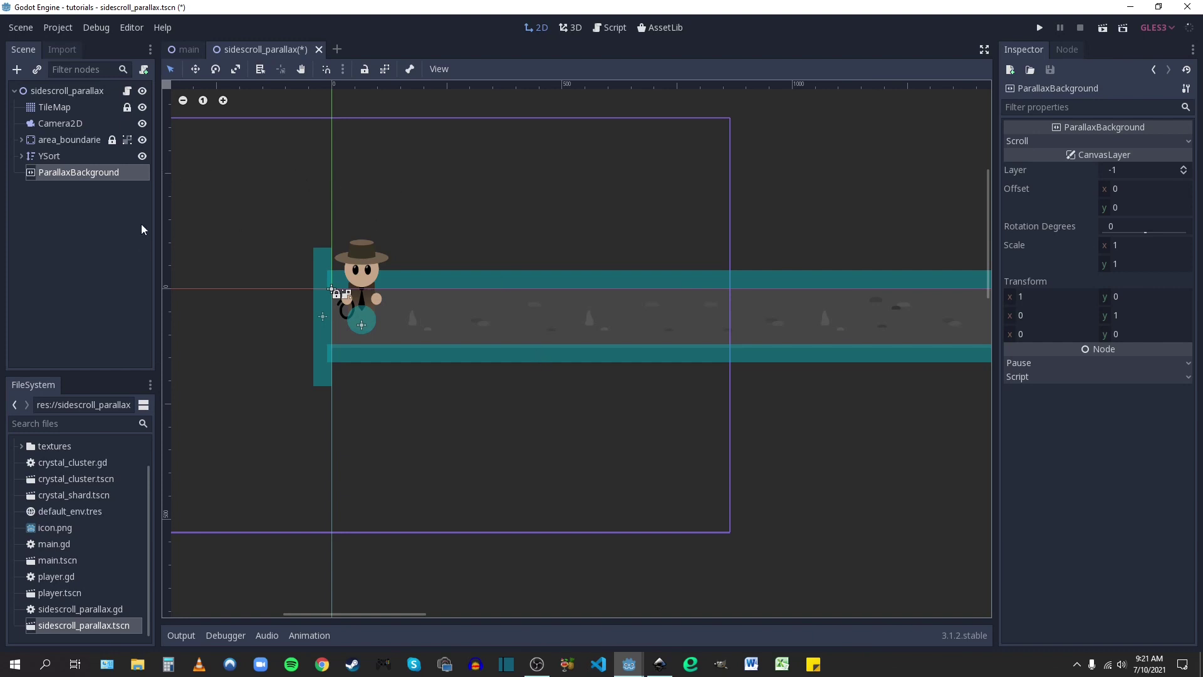
Rename the new node to ParallaxForeground
double_click(122, 173)
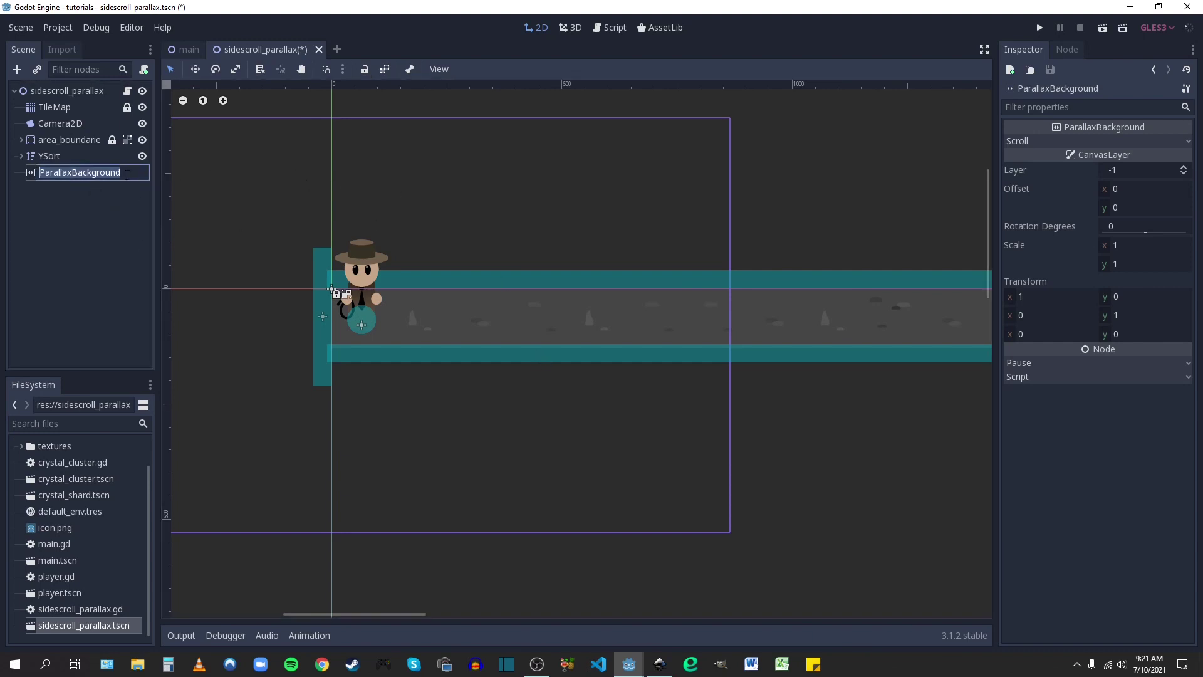
left_click_drag(121, 172, 79, 173)
key("BackSpace")
key("BackSpace")
type("Foreground")
left_click(96, 220)
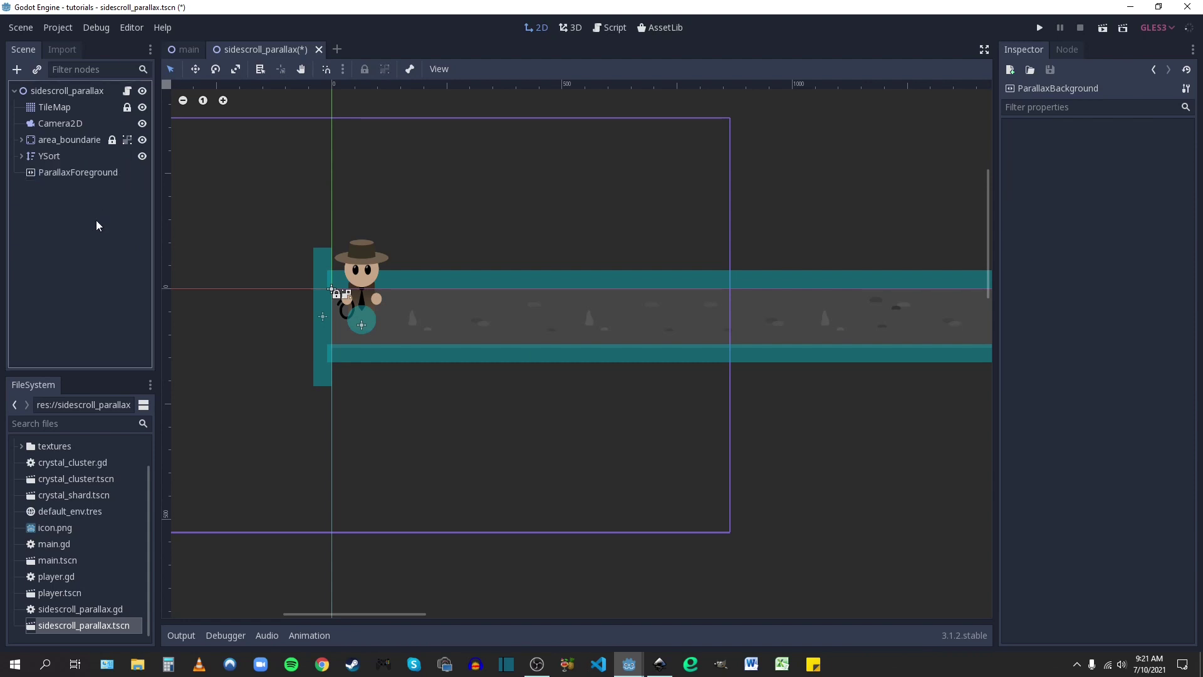
Add a ParallaxLayer child under ParallaxForeground
left_click(74, 174)
right_click(66, 174)
left_click(107, 186)
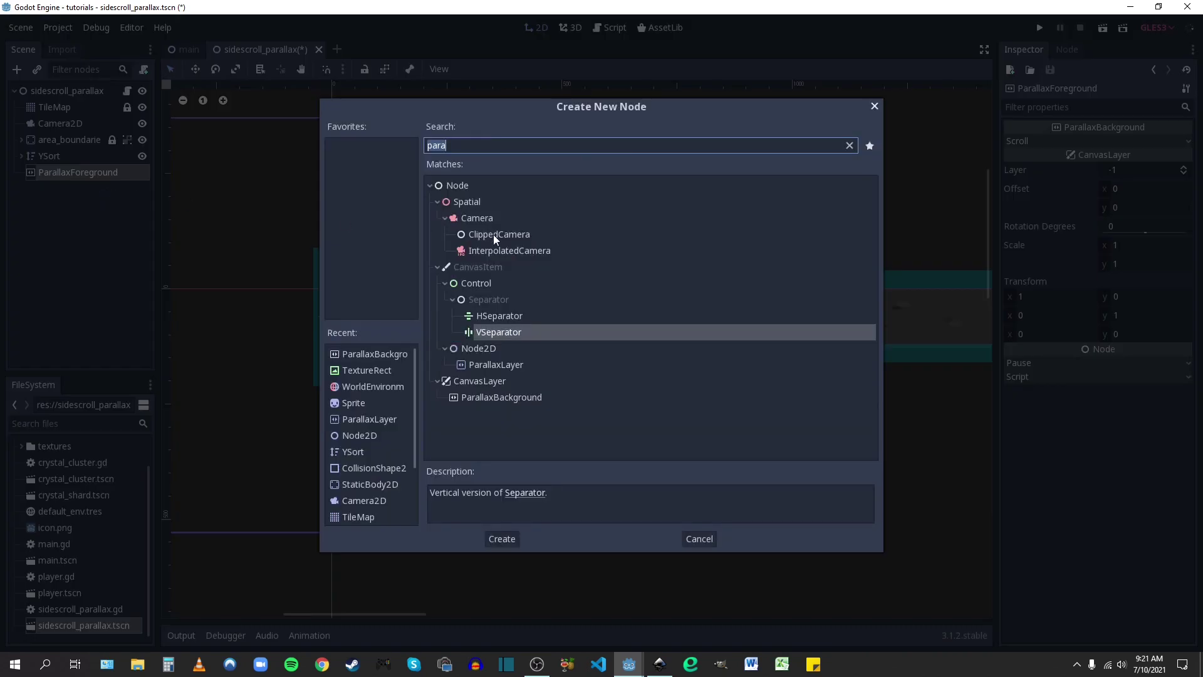
left_click(488, 333)
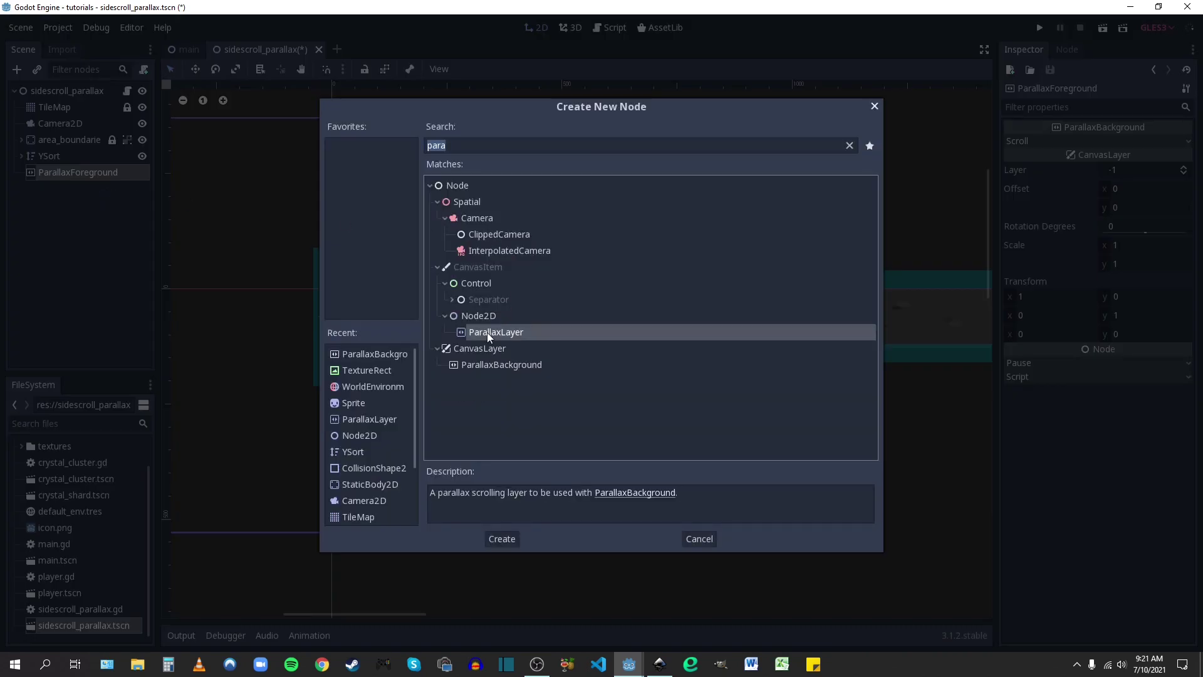
double_click(532, 331)
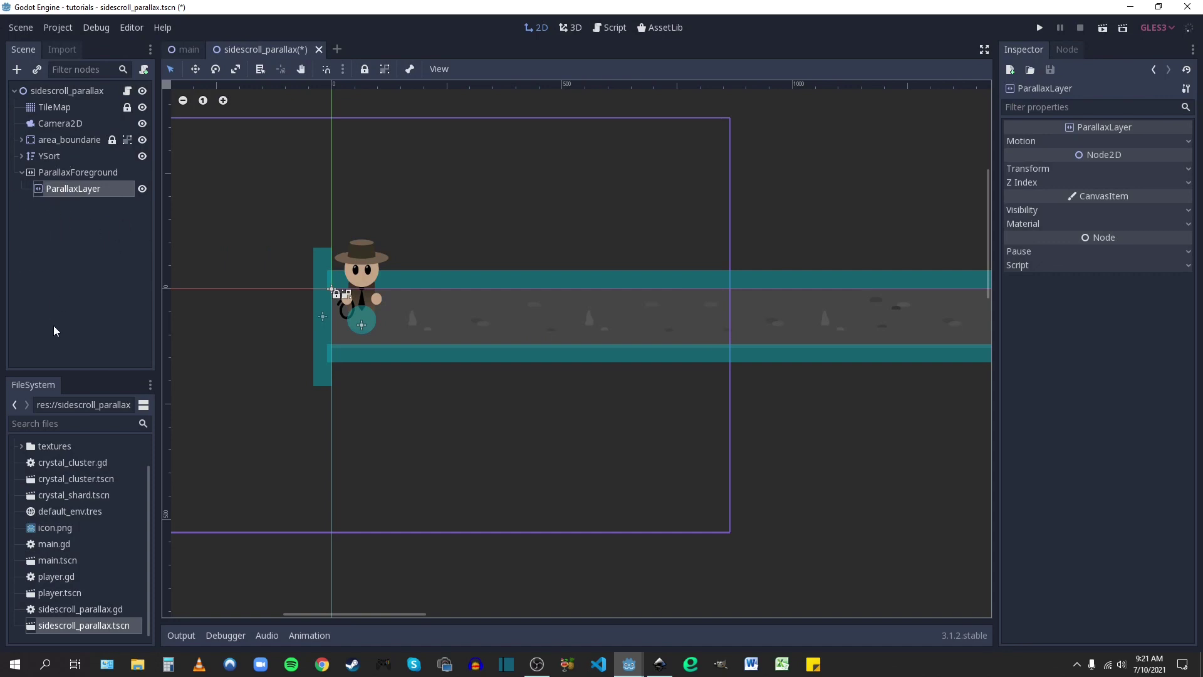
Add a Sprite child under the ParallaxLayer
scroll(420, 262, "up", 2)
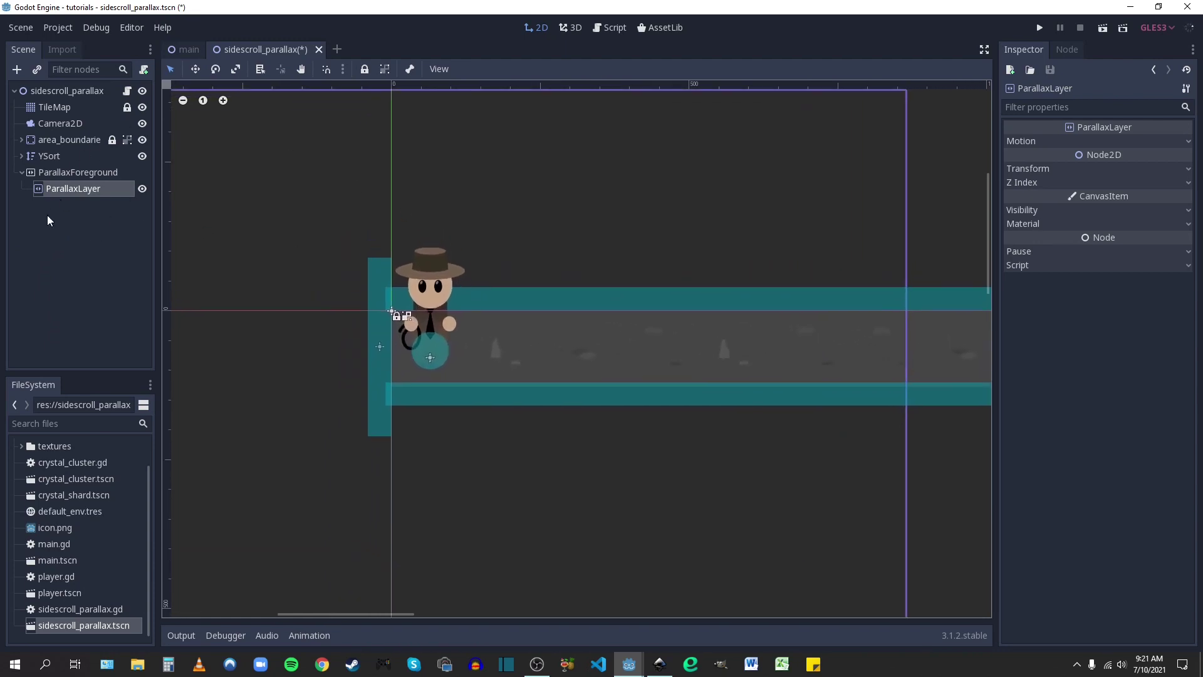
right_click(66, 189)
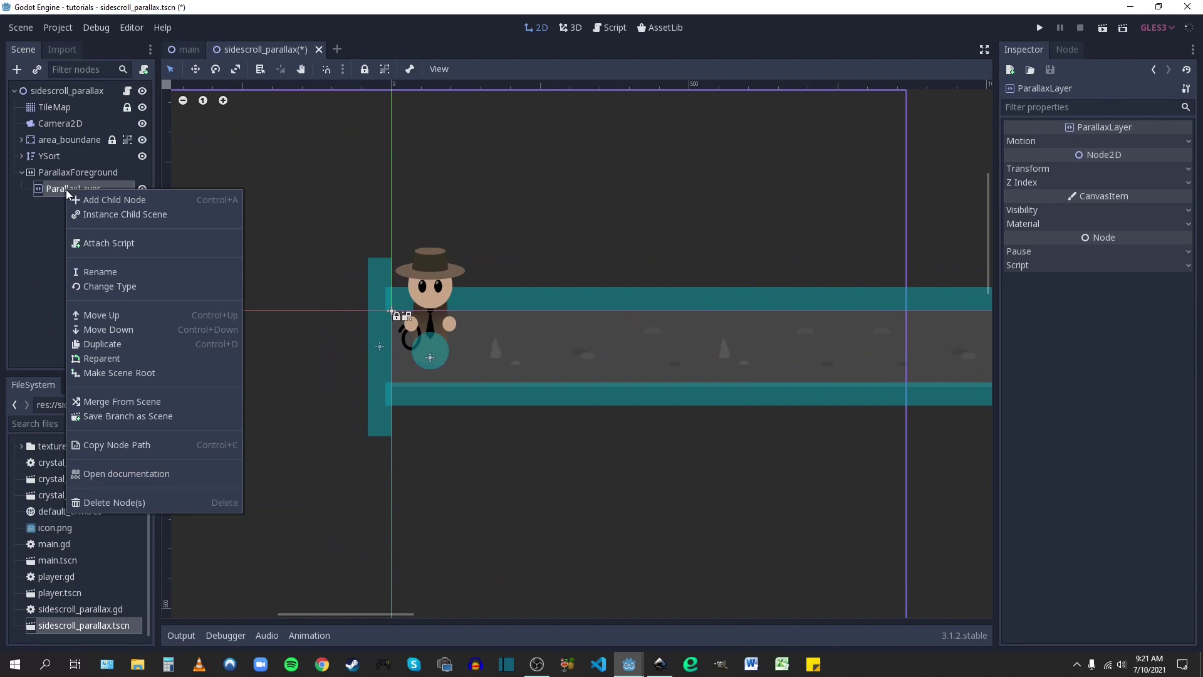
left_click(92, 200)
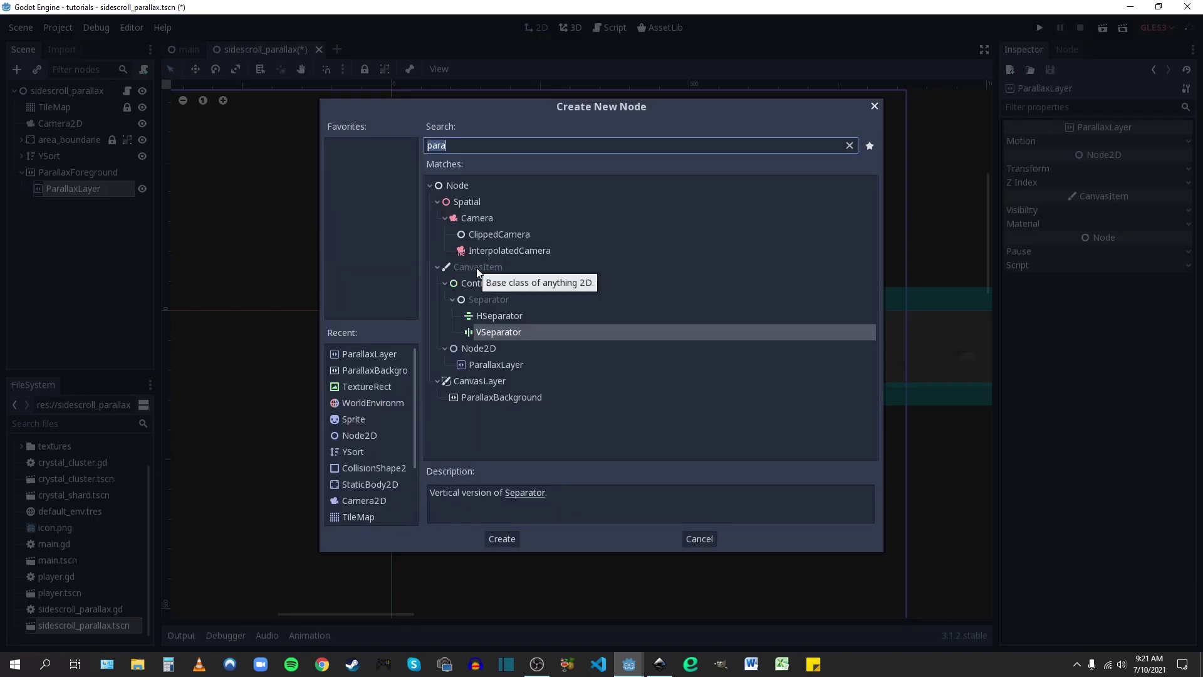
type("sprite")
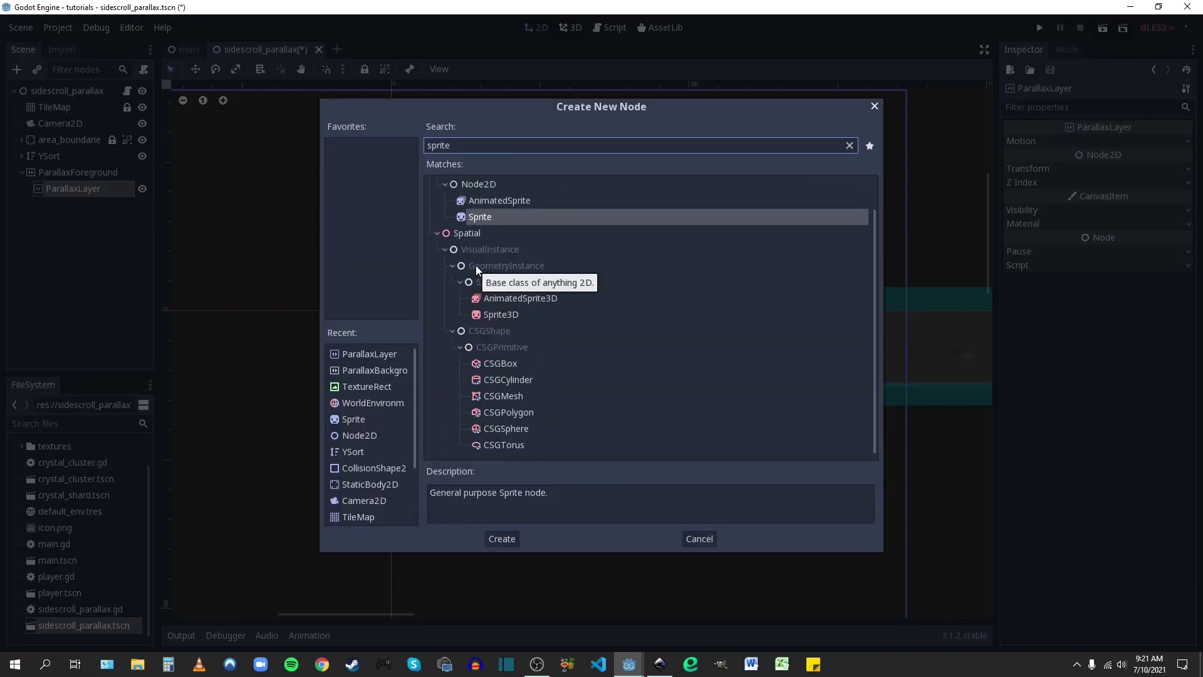
double_click(482, 217)
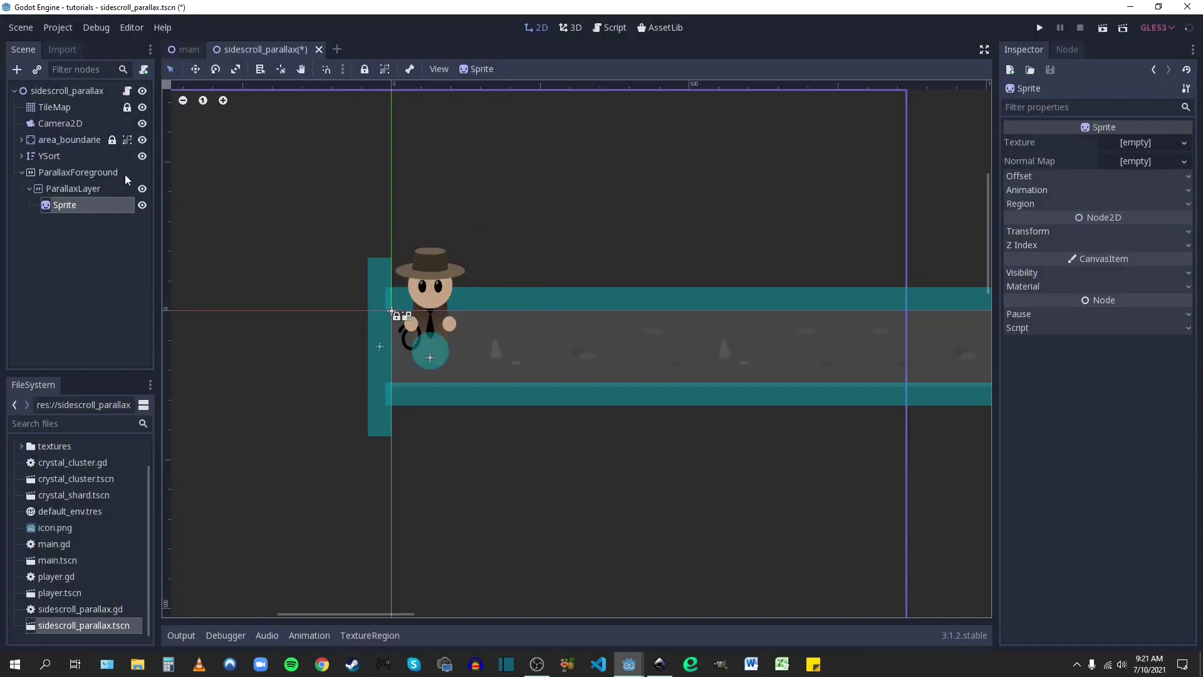
Assign stalag_row.png from the textures folder as the Sprite's texture
left_click(69, 192)
left_click(63, 206)
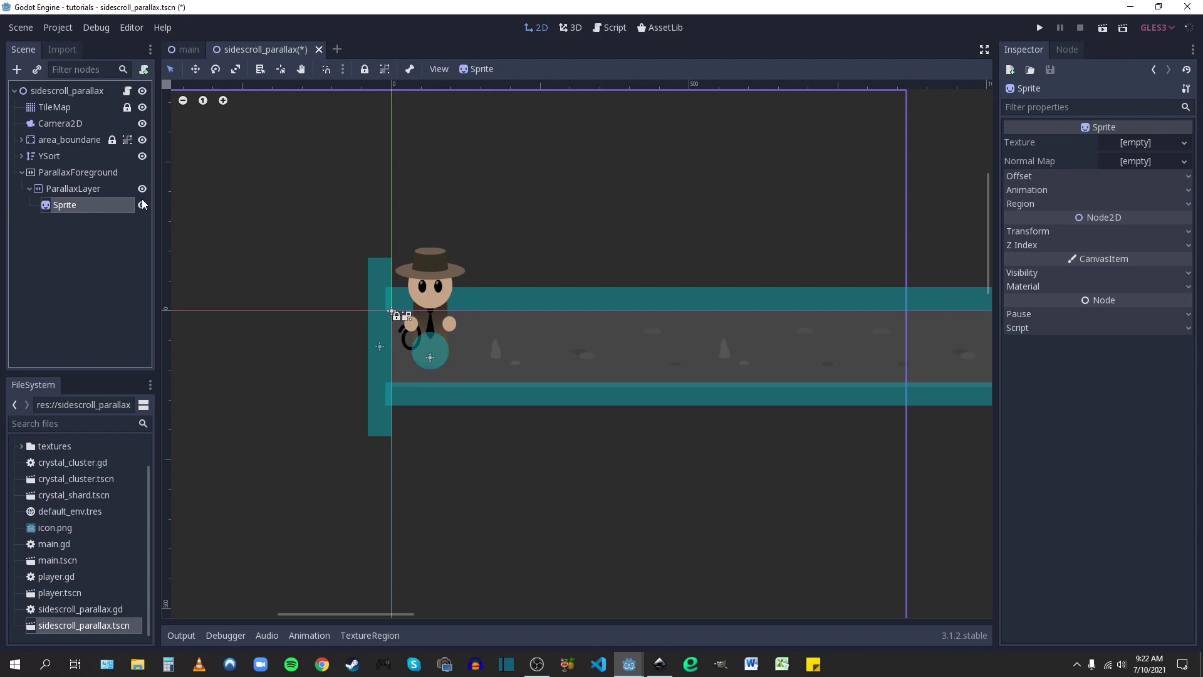
left_click(21, 447)
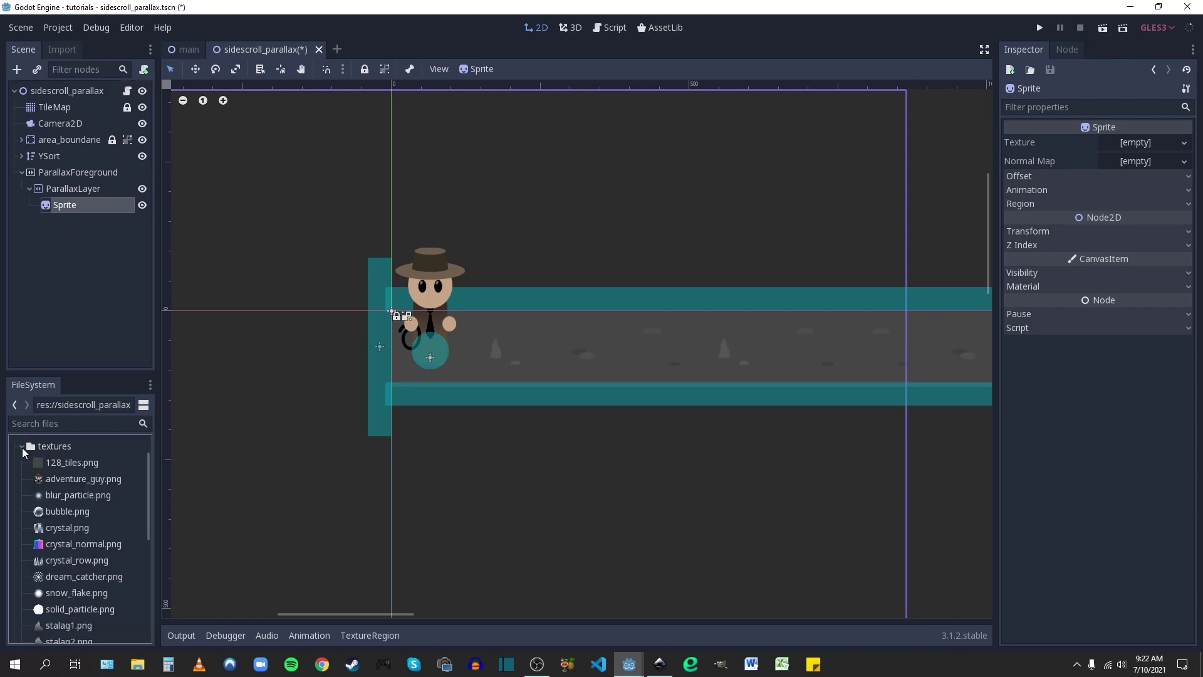
scroll(88, 526, "down", 2)
scroll(88, 526, "down", 2)
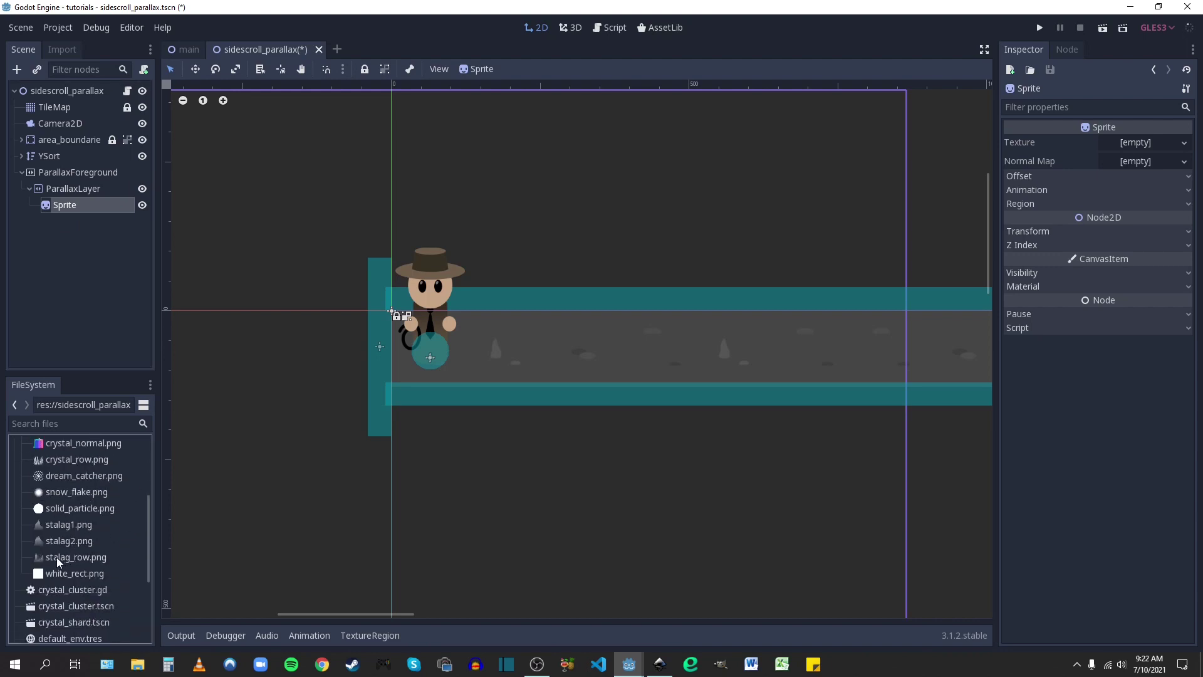
left_click_drag(57, 558, 1132, 146)
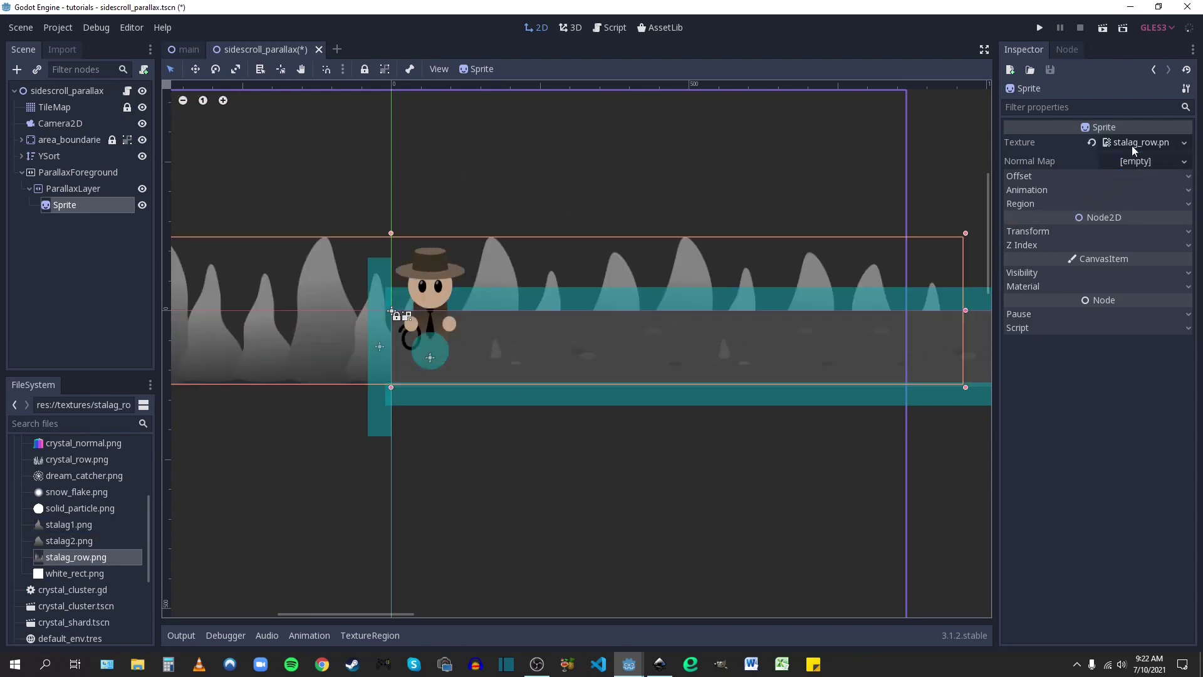
scroll(491, 295, "down", 6)
scroll(490, 295, "down", 3)
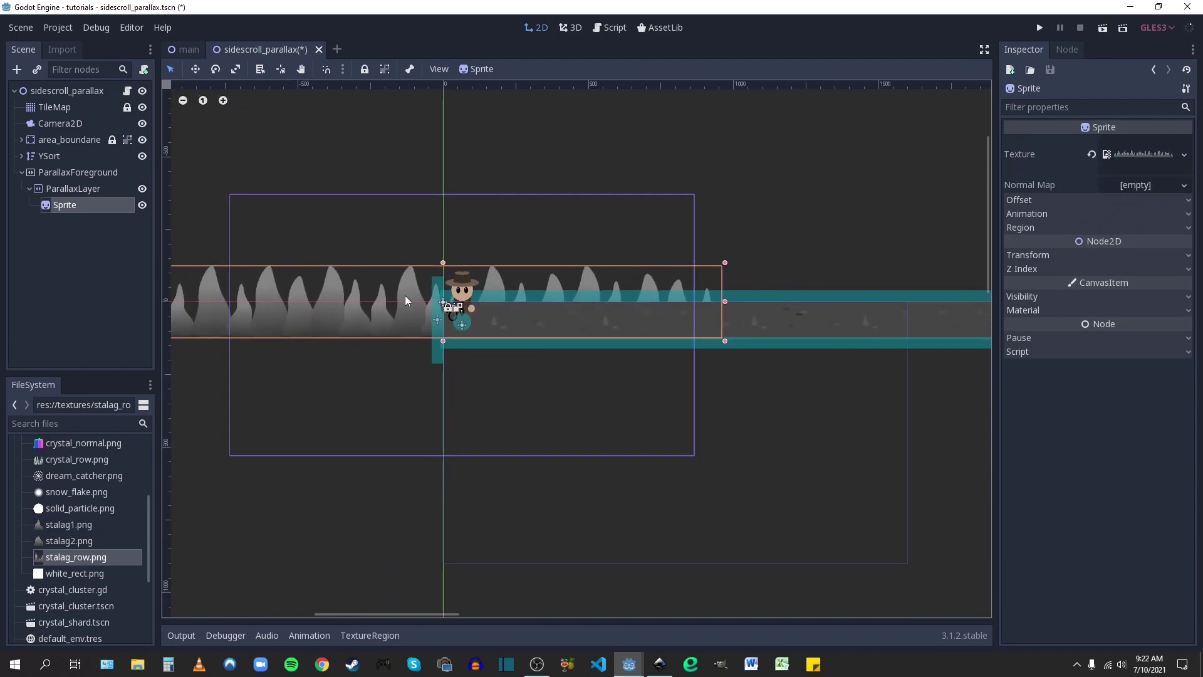
middle_click_drag(470, 279, 529, 311)
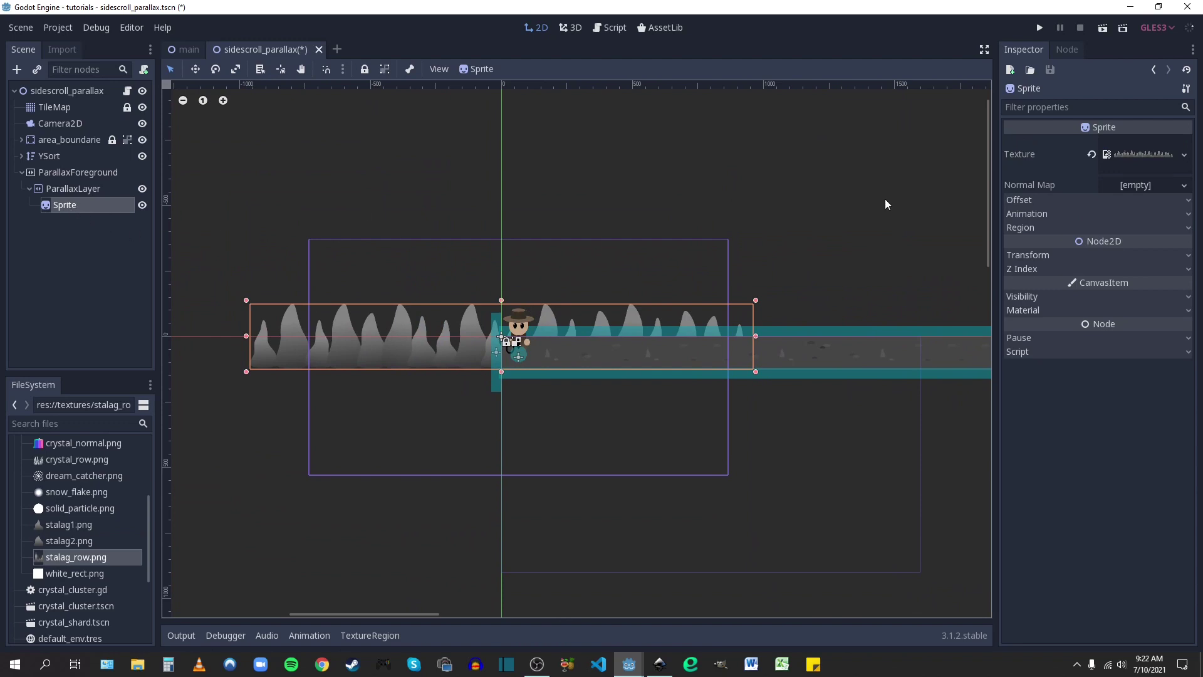
Turn off the Sprite's Centered offset so the row starts at the origin
left_click(1027, 200)
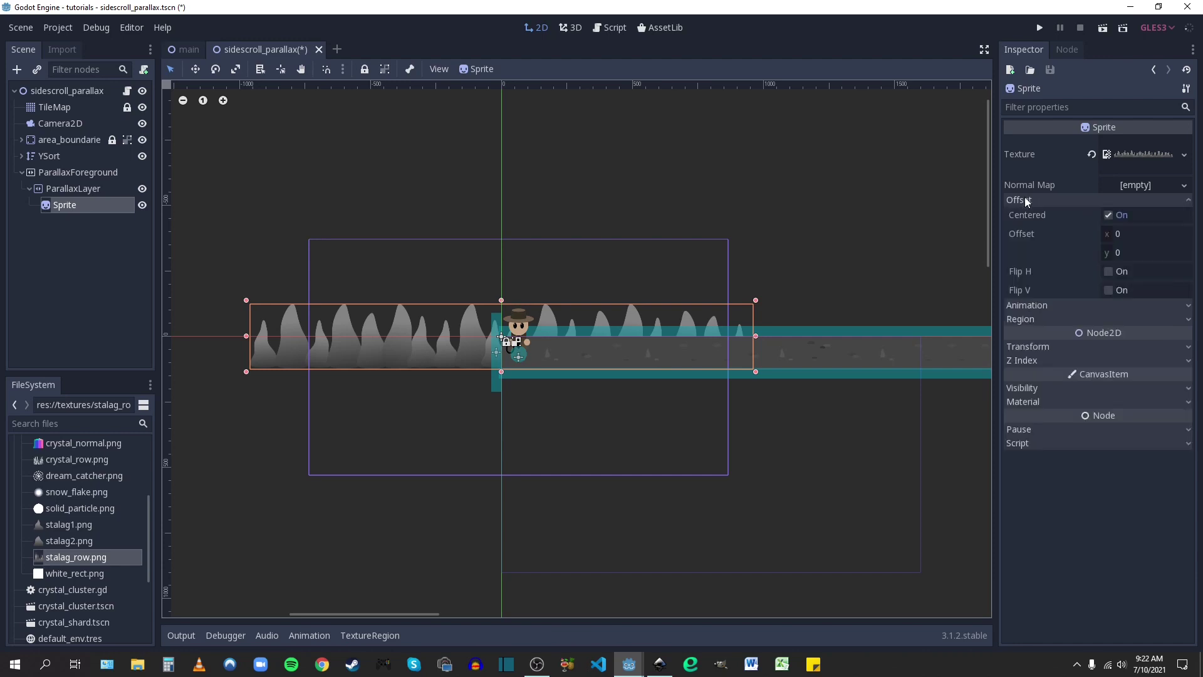
left_click(1108, 214)
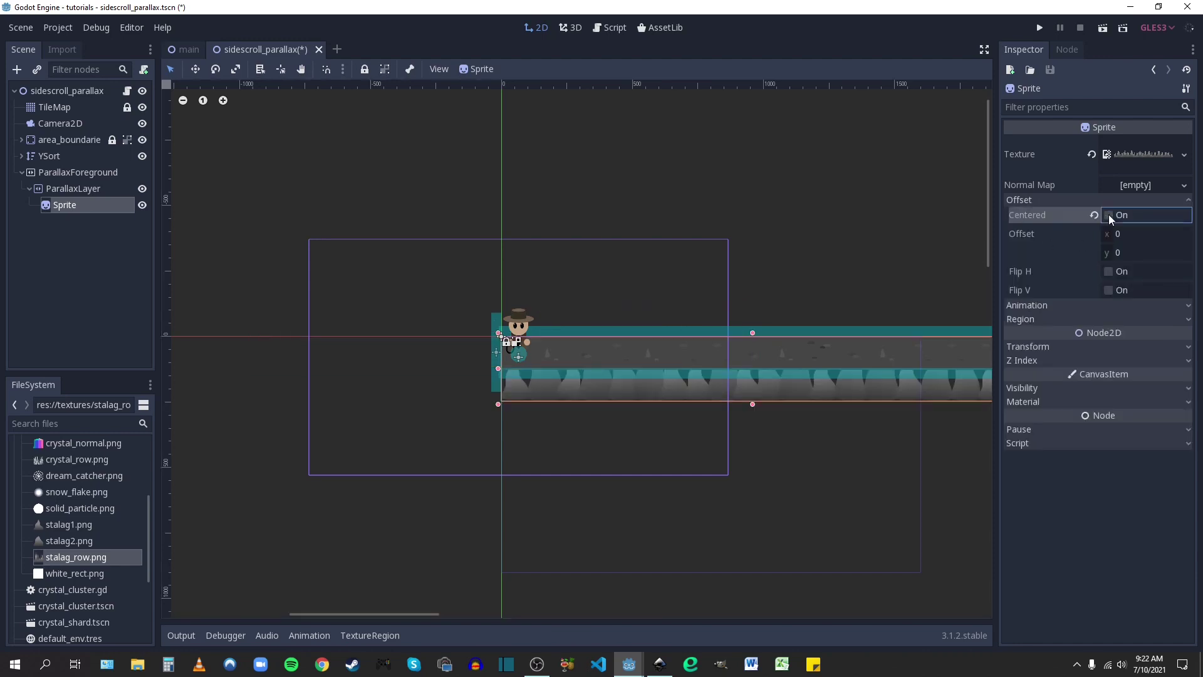
scroll(773, 382, "up", 2)
scroll(342, 362, "down", 2)
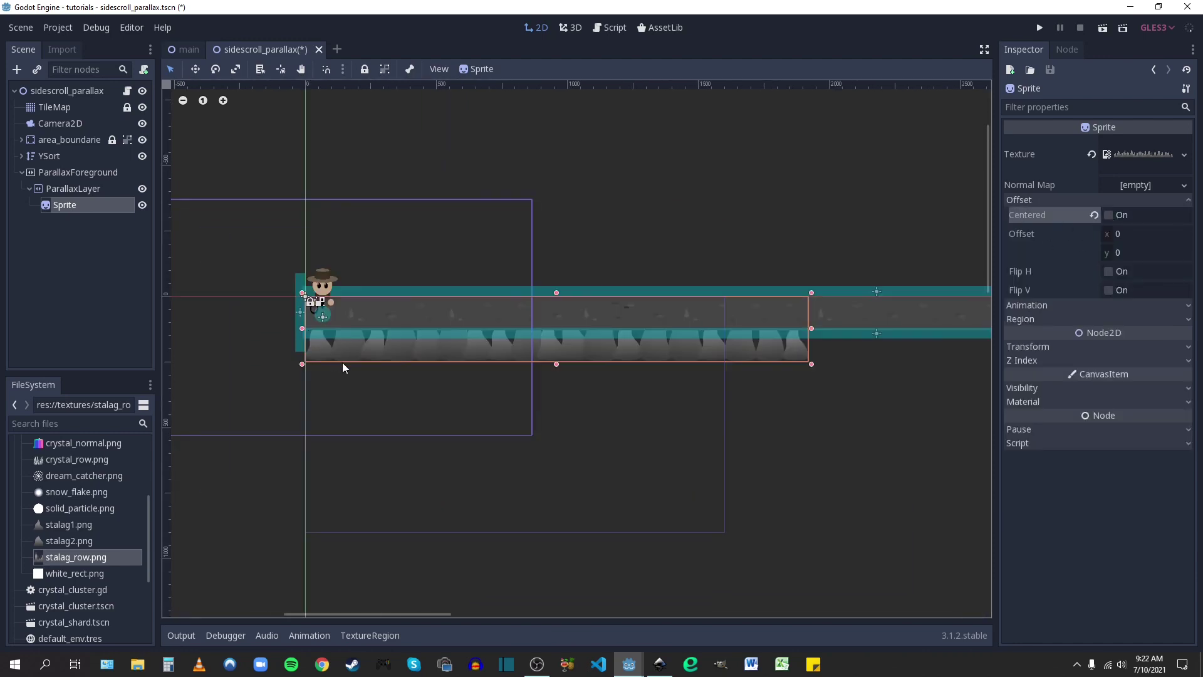
scroll(456, 354, "up", 2)
scroll(413, 376, "up", 2)
middle_click_drag(373, 398, 474, 396)
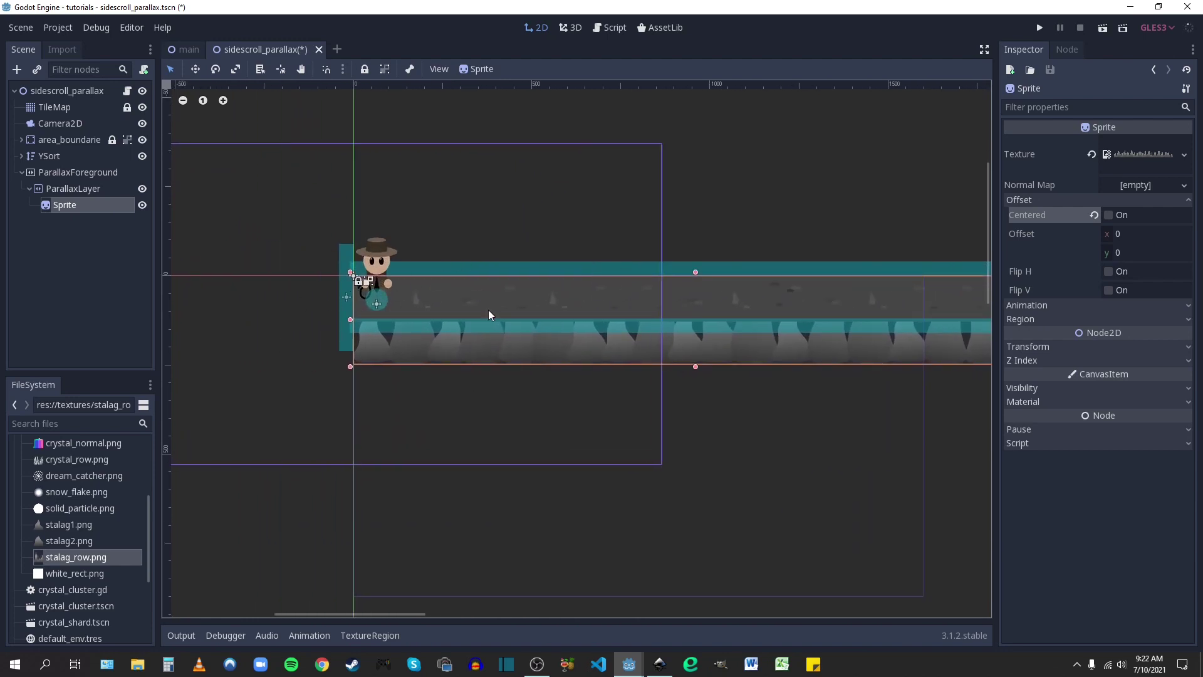
middle_click_drag(369, 219, 564, 229)
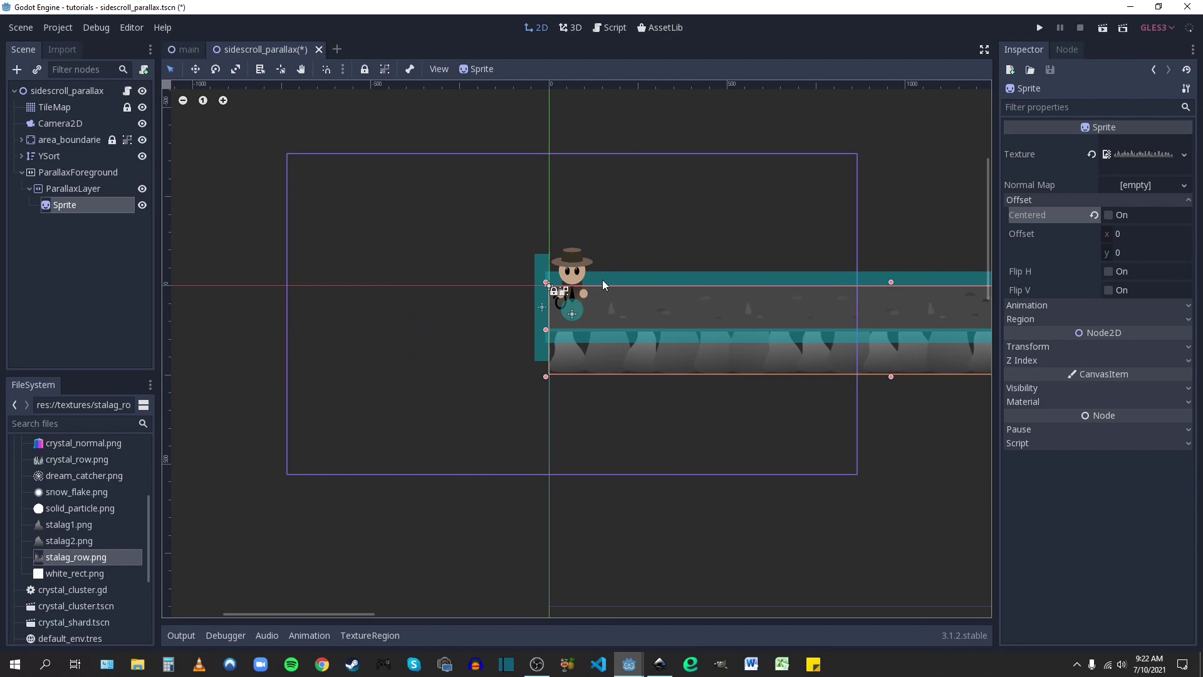
scroll(648, 307, "down", 3)
Change ParallaxForeground's Layer from -1 to 1
middle_click_drag(870, 333, 563, 325)
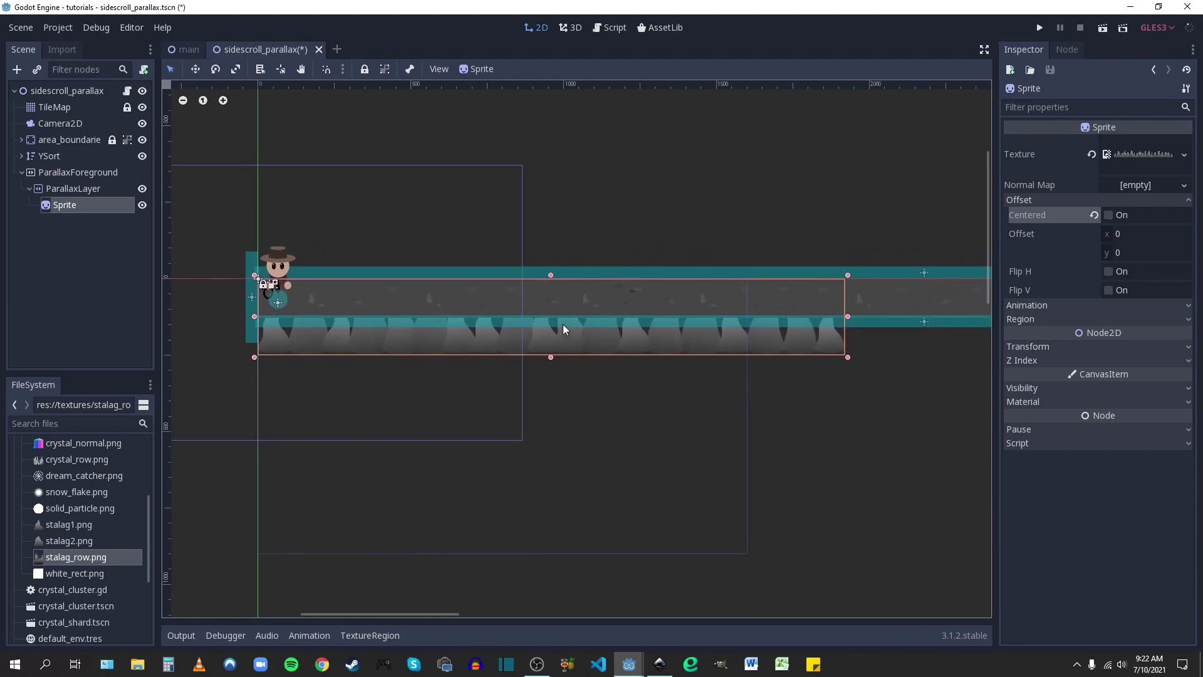
left_click(63, 178)
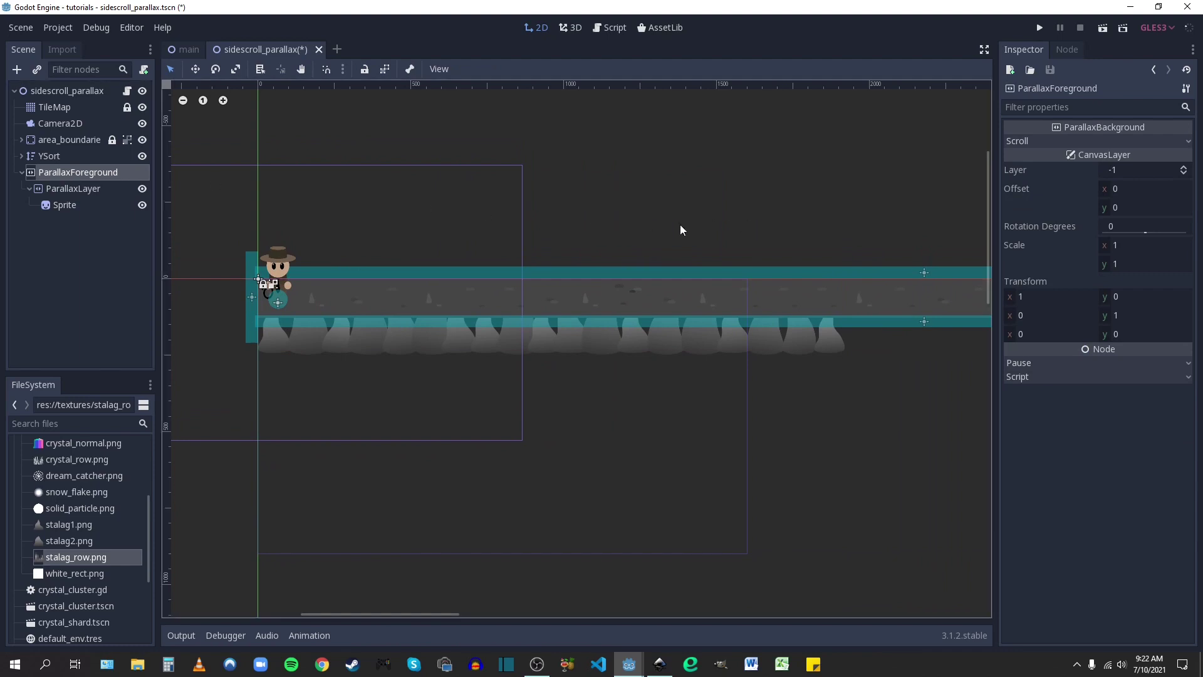
left_click(1116, 174)
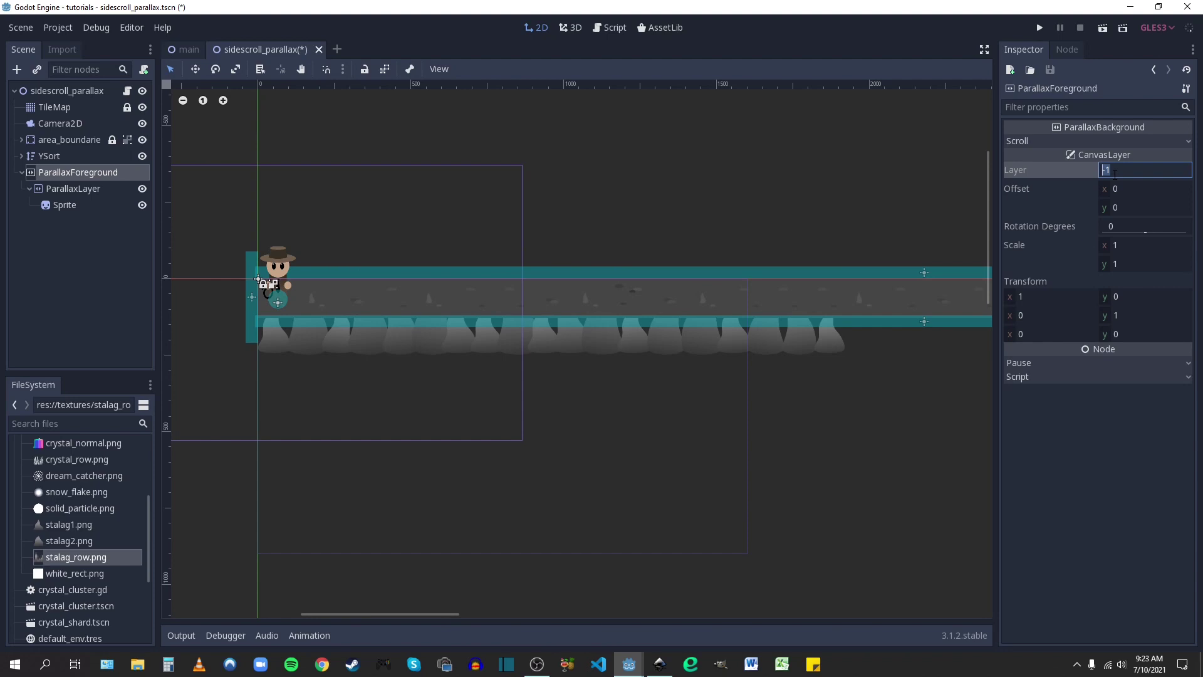
type("1")
key("Return")
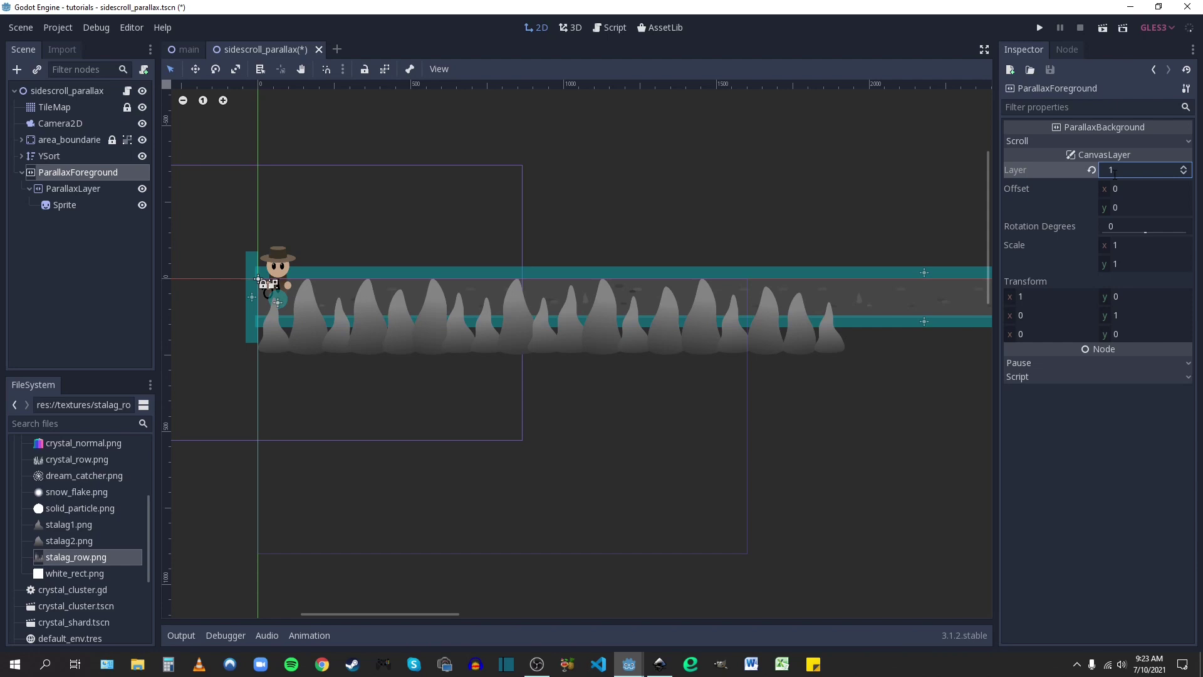
Check the stalactites now drawn in front and review the foreground's child nodes
scroll(346, 332, "up", 2)
middle_click_drag(346, 333, 461, 337)
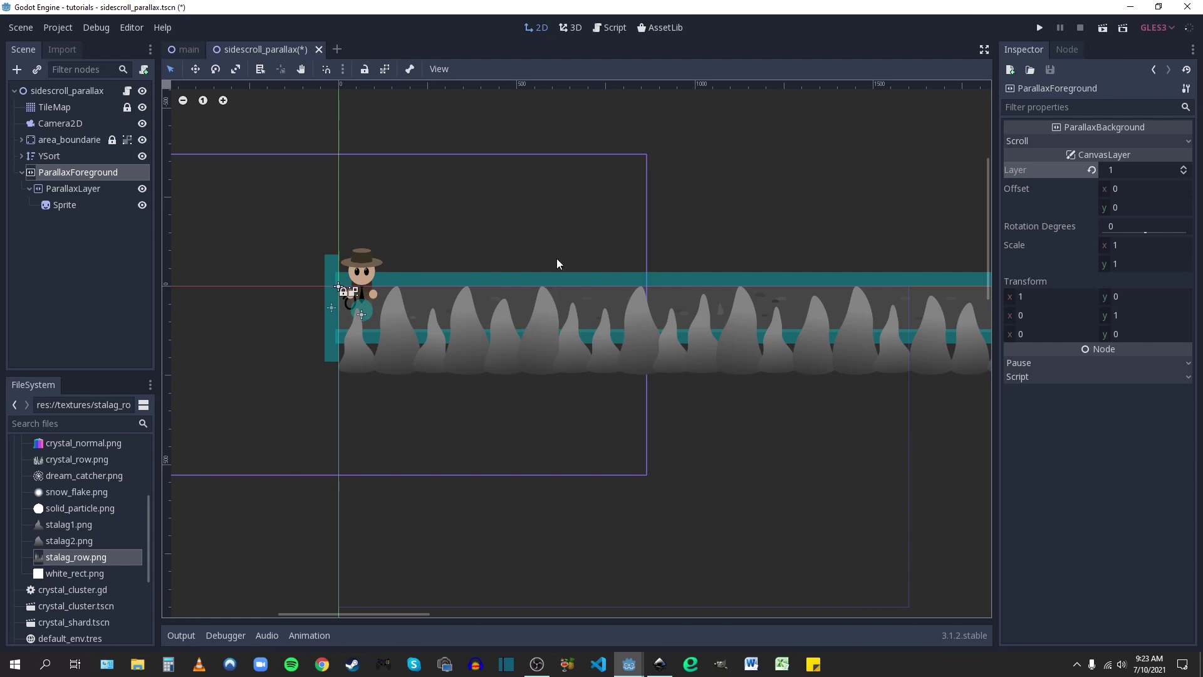
middle_click_drag(803, 340, 701, 332)
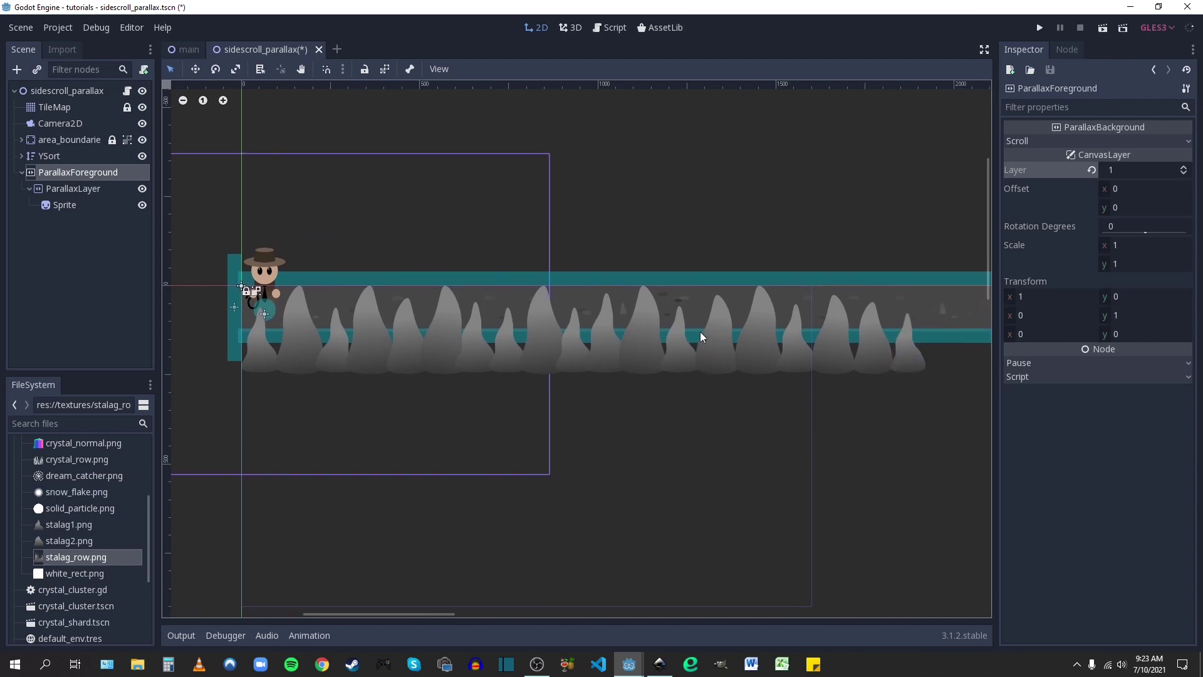
left_click(73, 189)
left_click(64, 205)
left_click(57, 188)
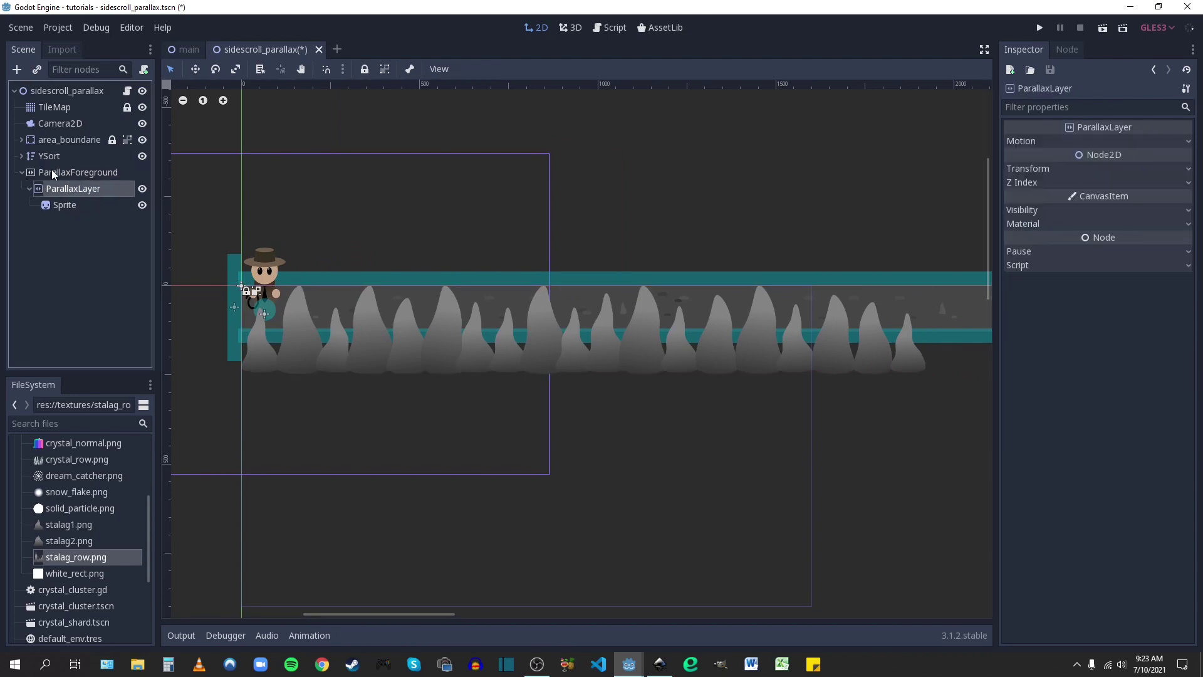
left_click(52, 172)
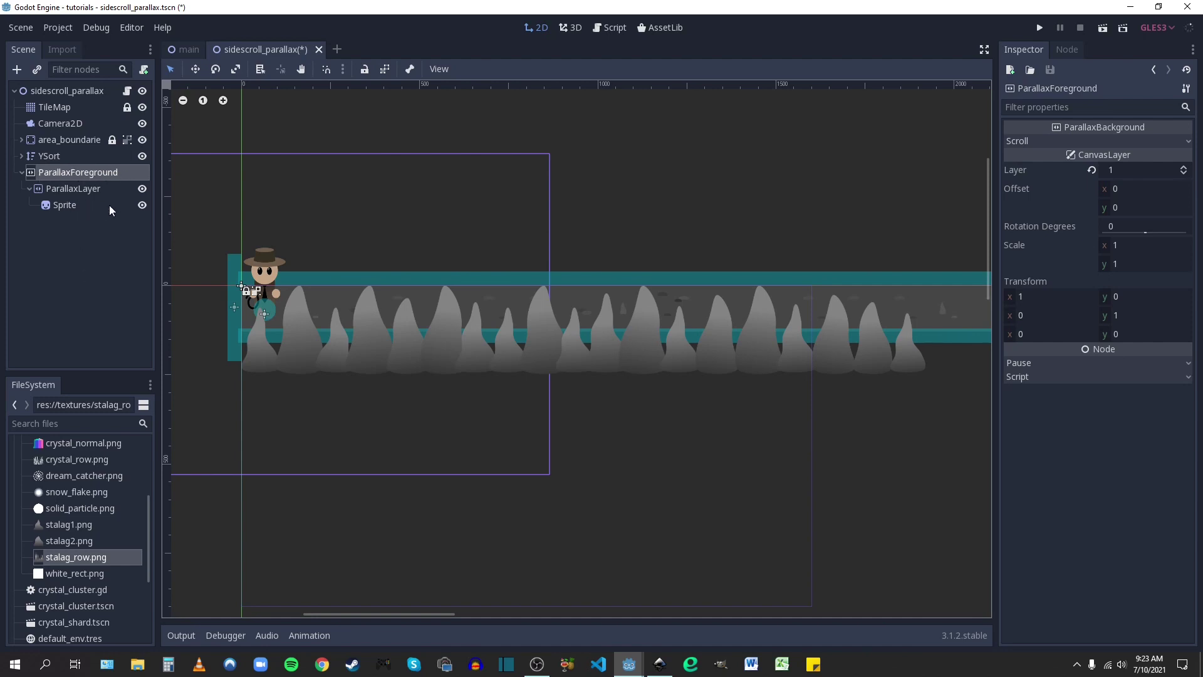
Set the ParallaxLayer's Motion Mirroring x to 1920 and save the scene
left_click(38, 190)
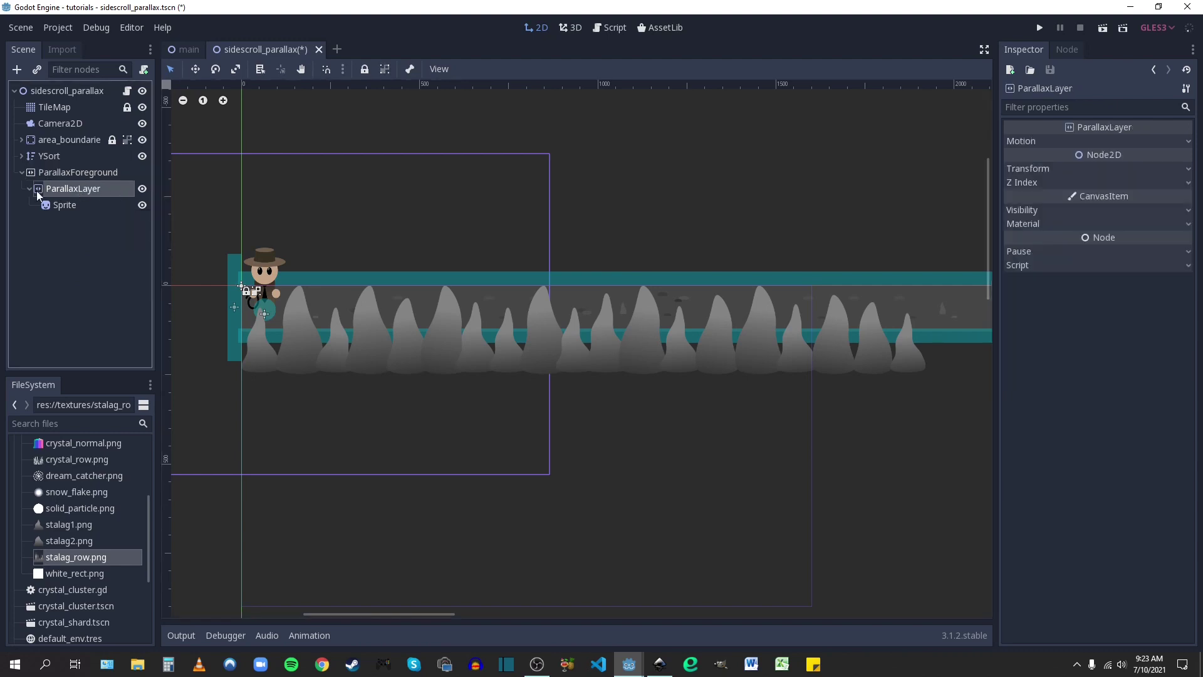
left_click(83, 203)
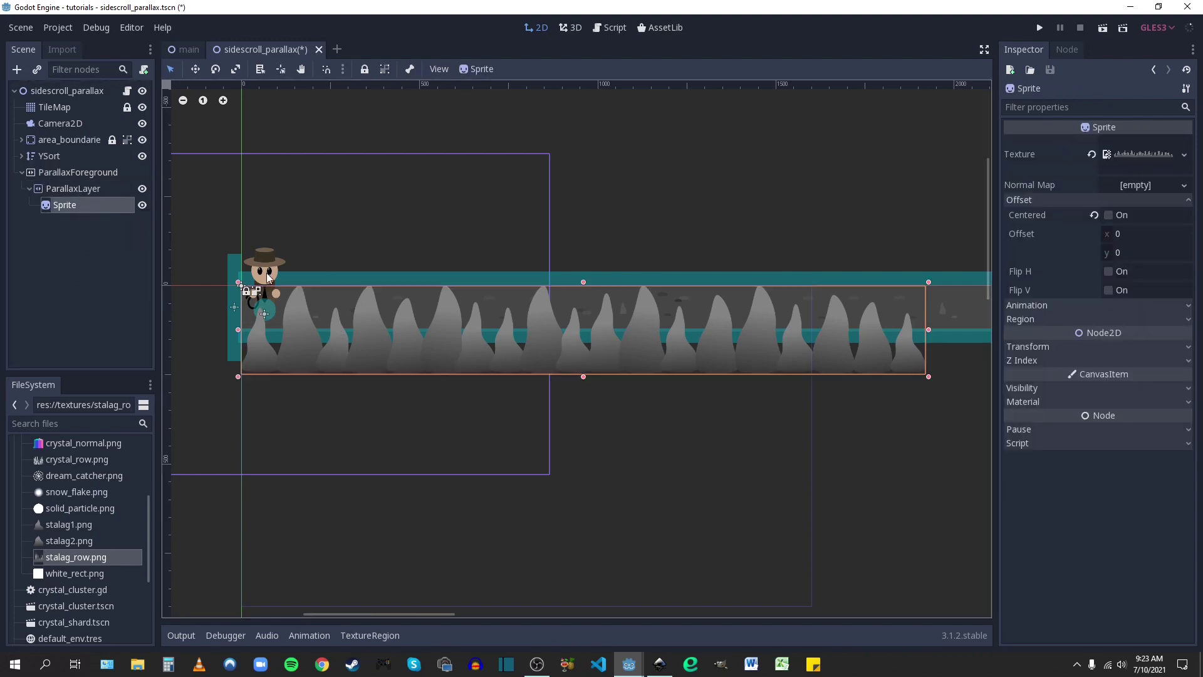
left_click(71, 188)
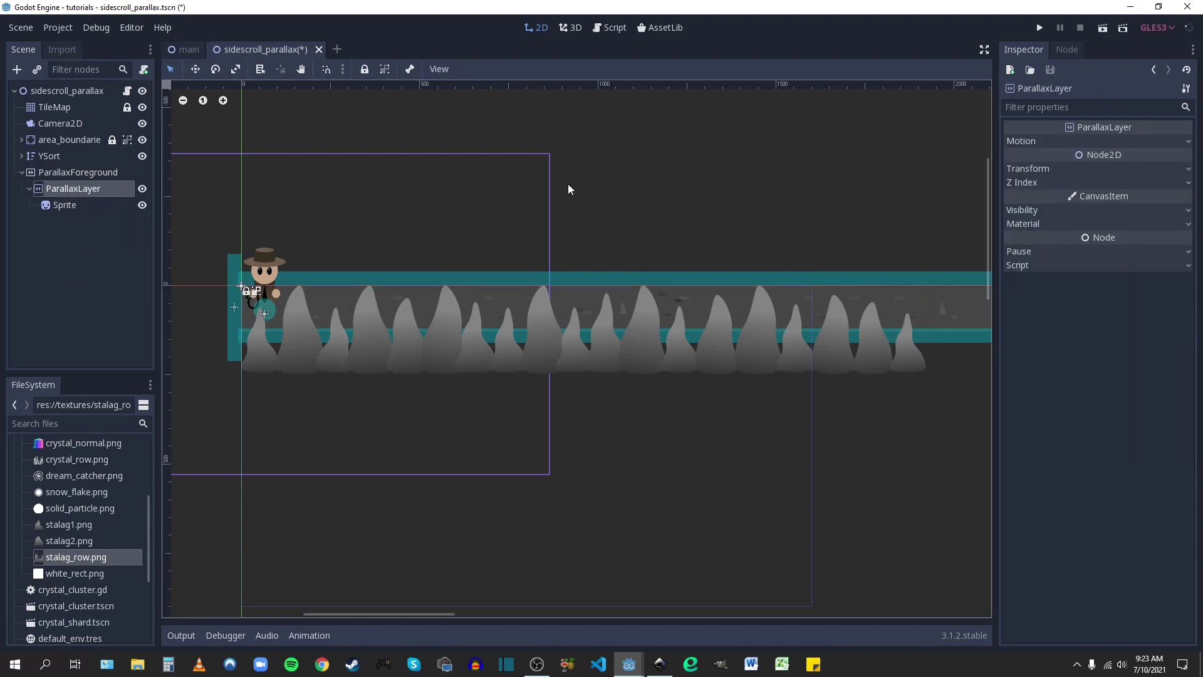
left_click(1018, 142)
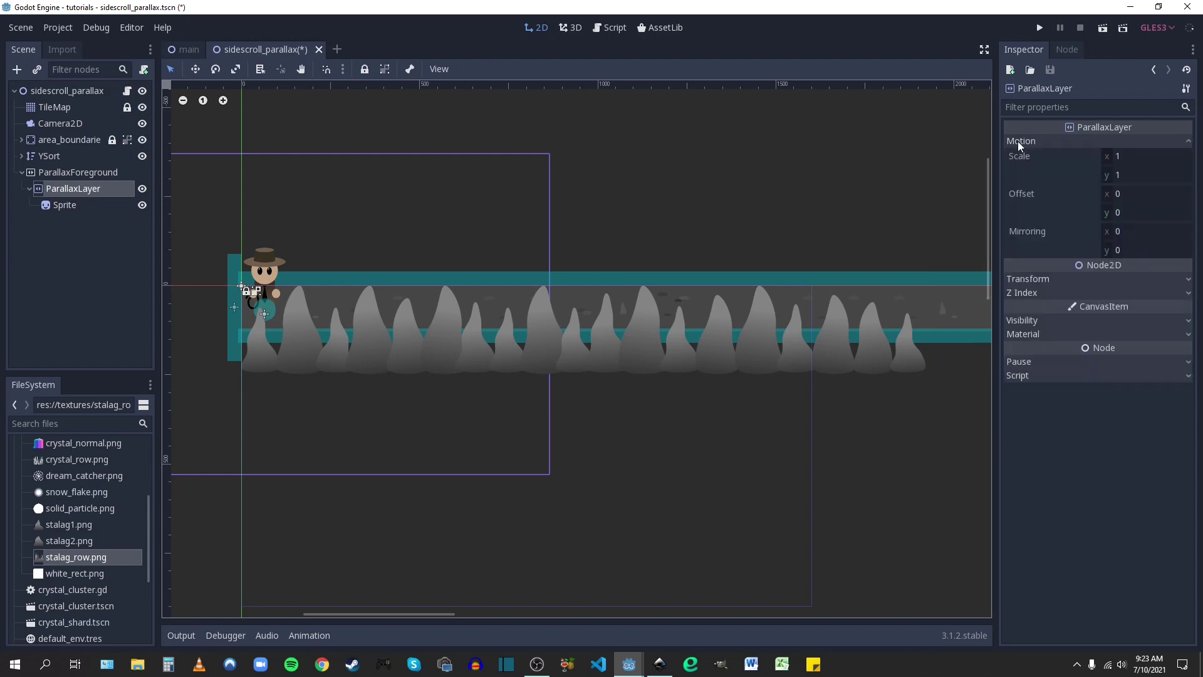
left_click(1127, 231)
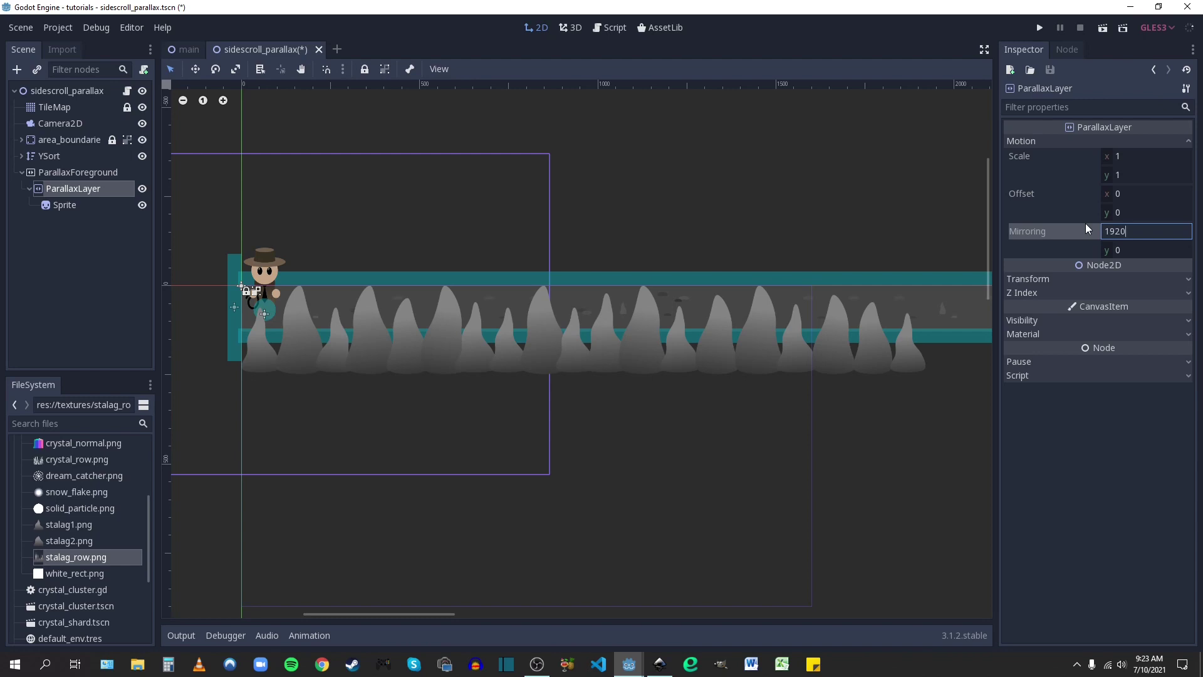
key("Return")
middle_click_drag(959, 419, 885, 359)
key("ctrl+s")
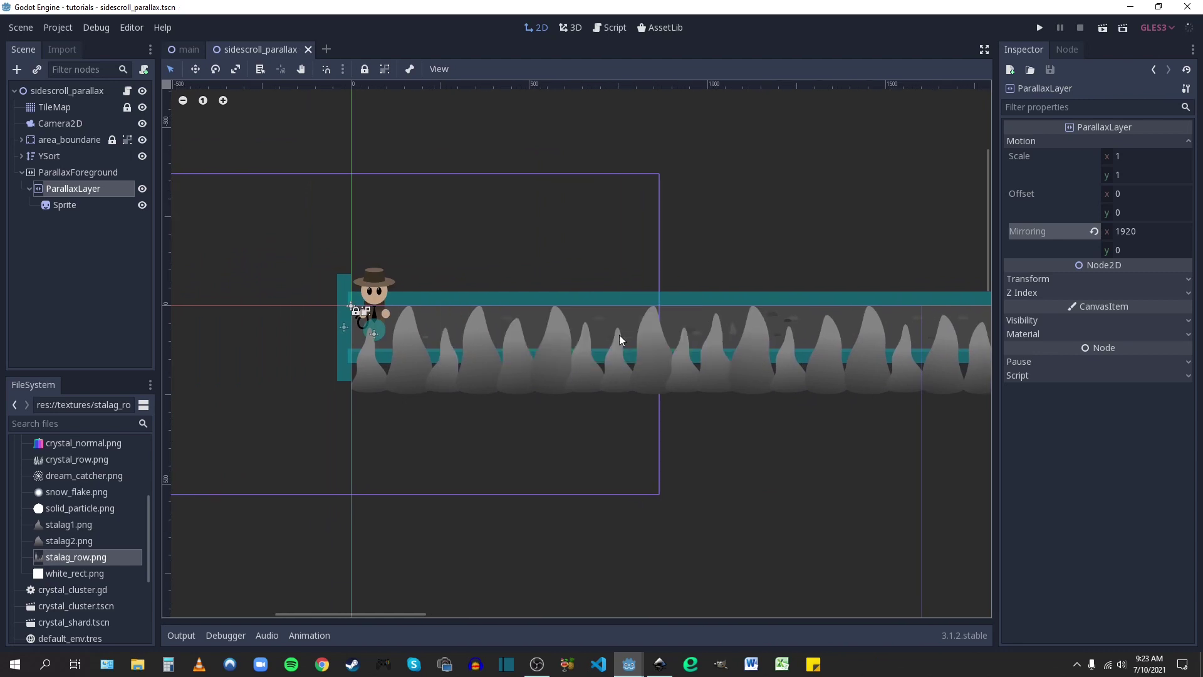
Play the scene, walk the character right and back left, then close the game
left_click(1103, 28)
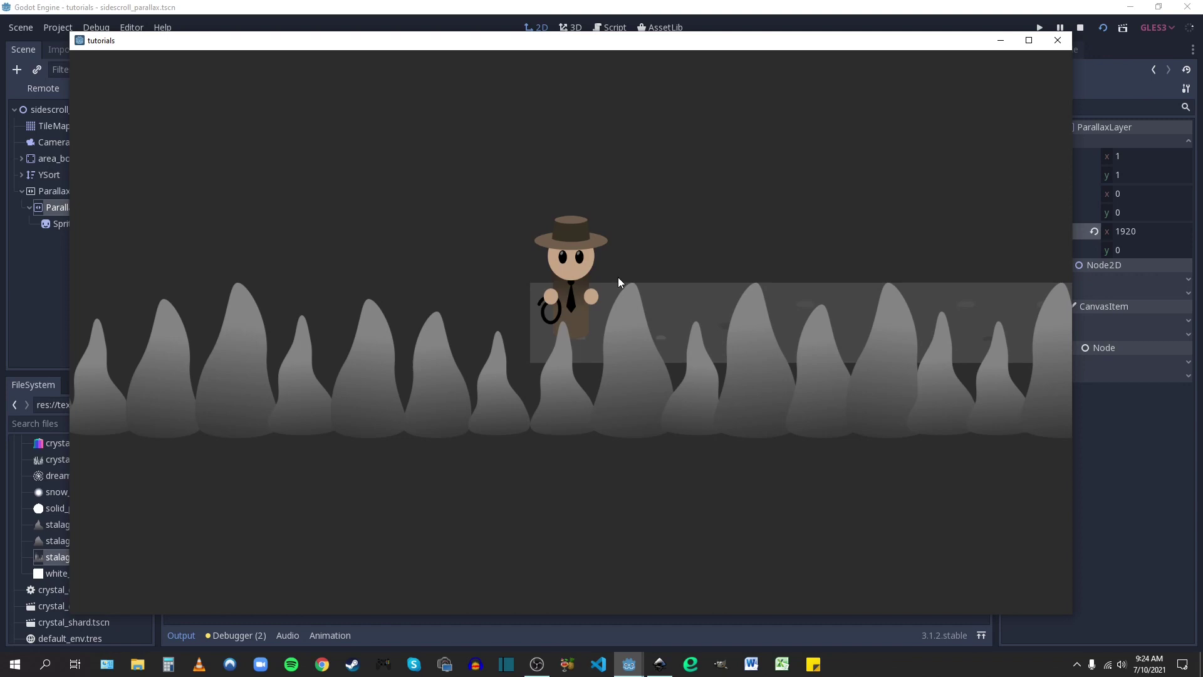
key("Right")
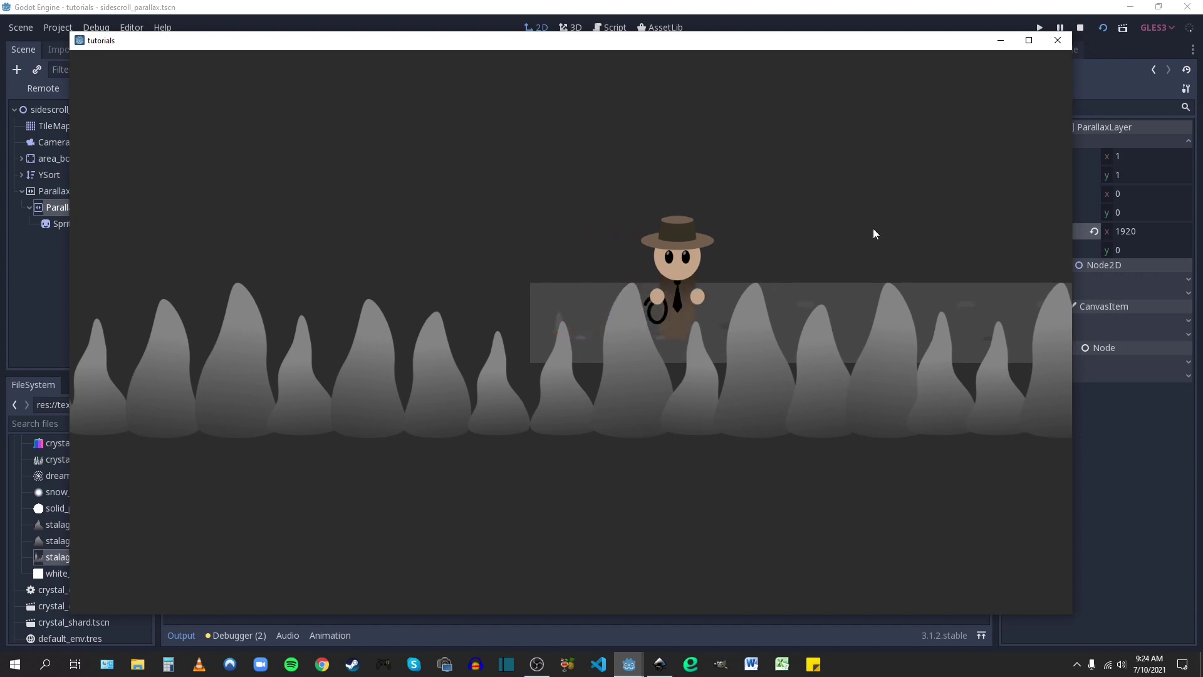
key("Right")
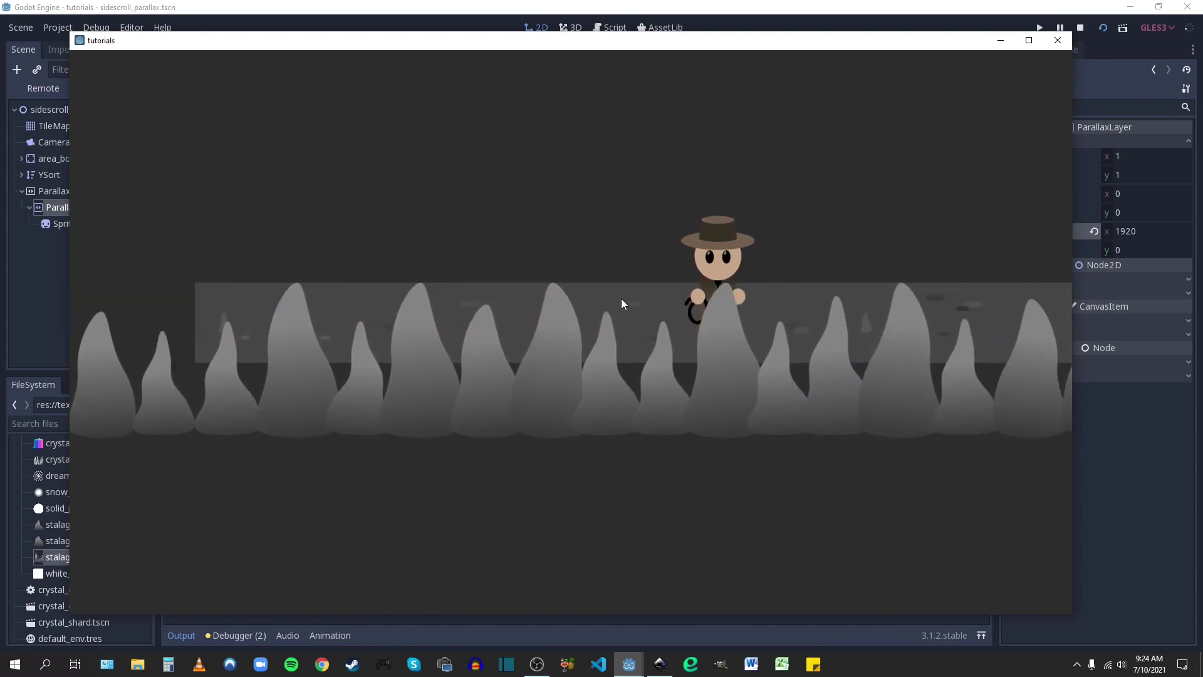
key("Right")
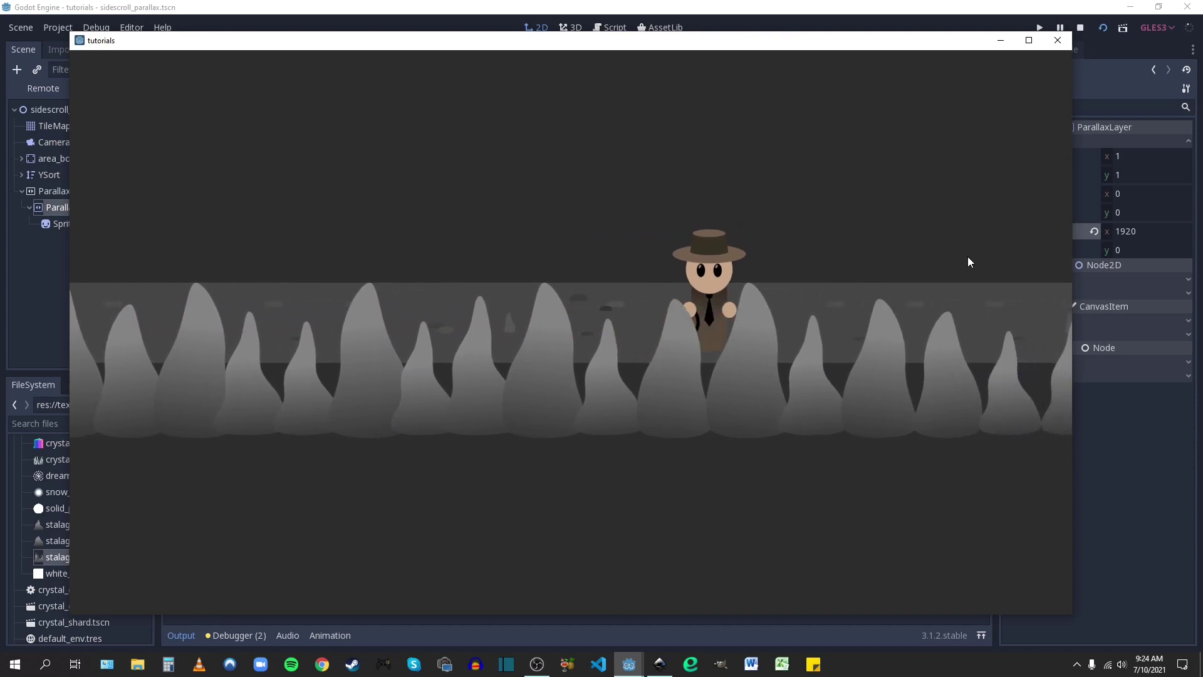
key("Left")
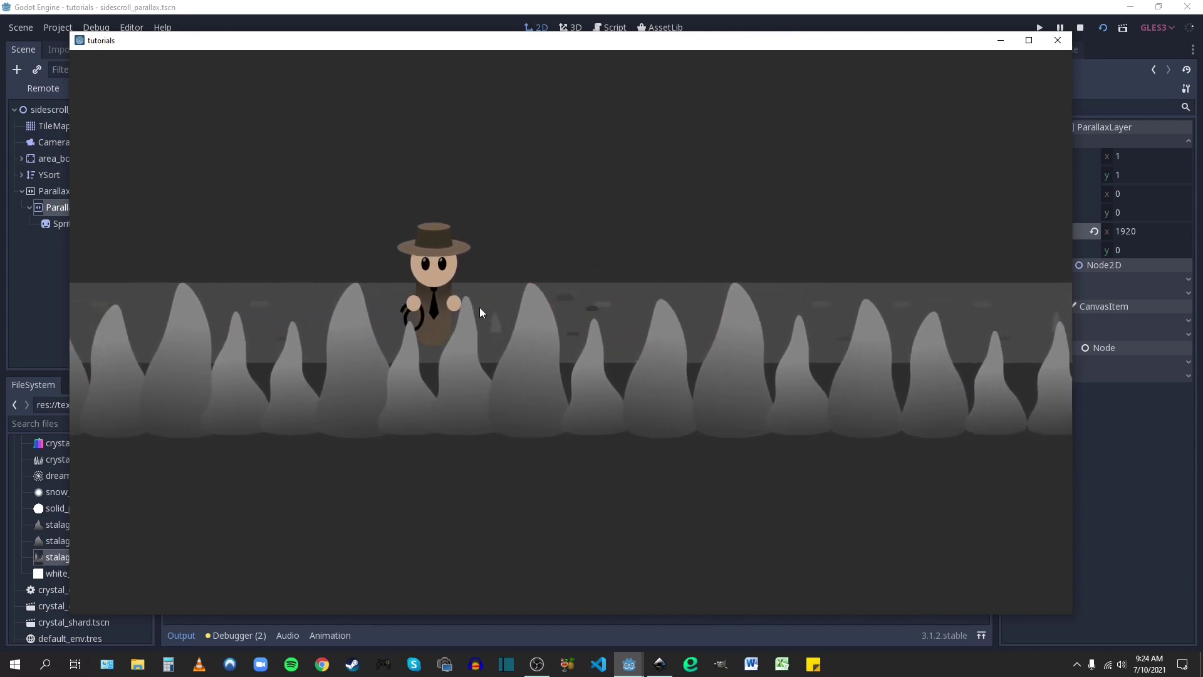
left_click(1058, 40)
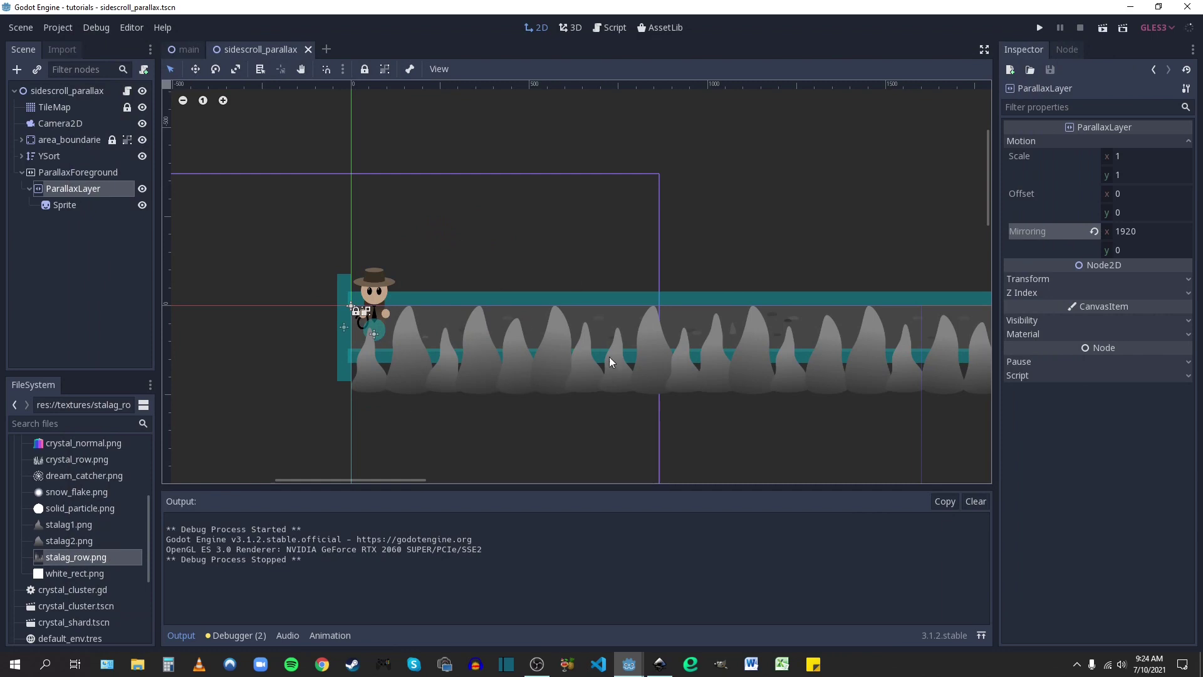
middle_click_drag(682, 369, 636, 351)
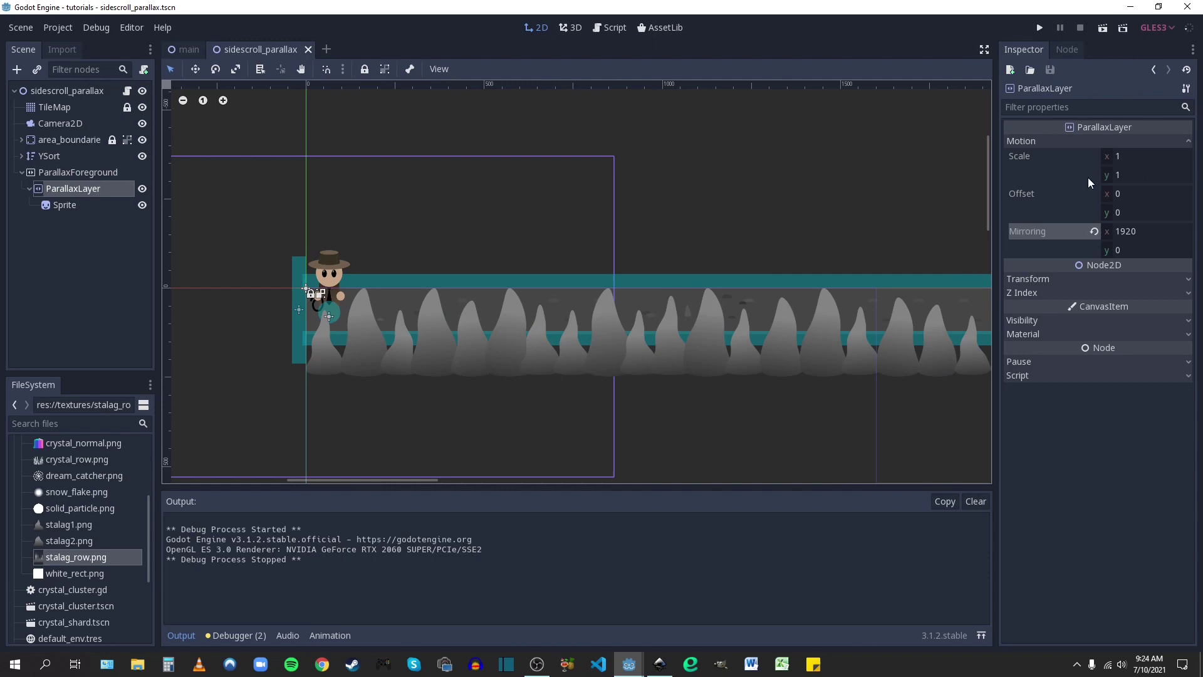
Set the ParallaxLayer's Motion Scale x to 1.5 and recheck the value
left_click(1119, 156)
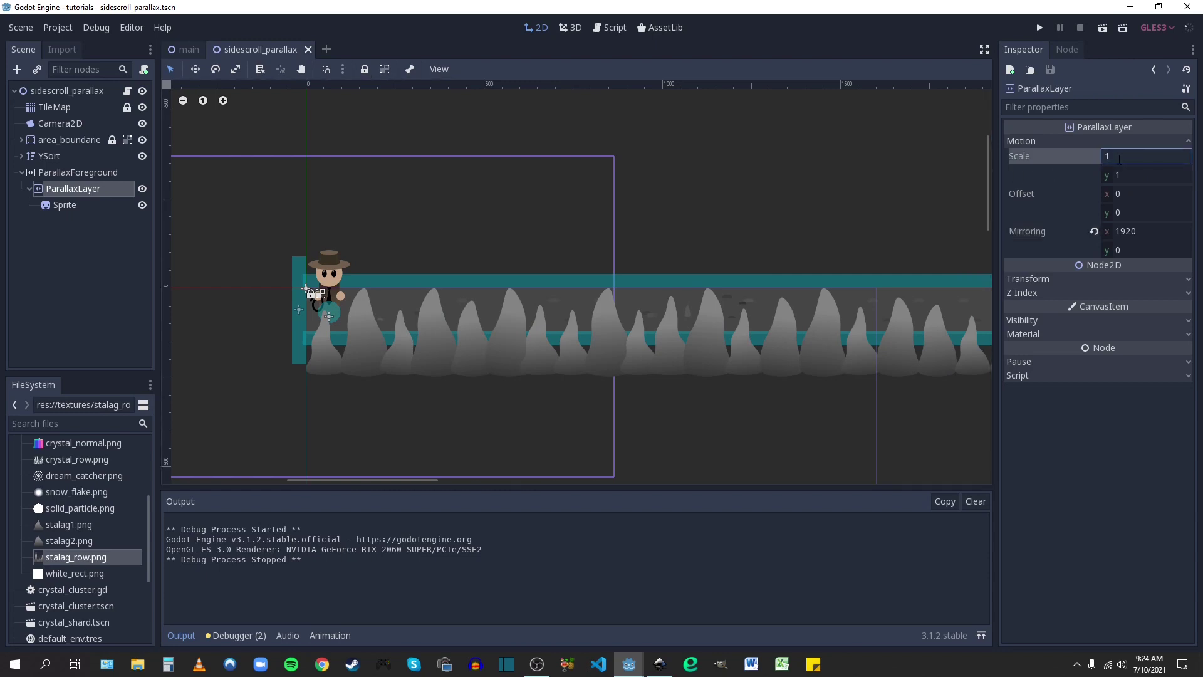
type(".5")
key("Return")
left_click(1133, 160)
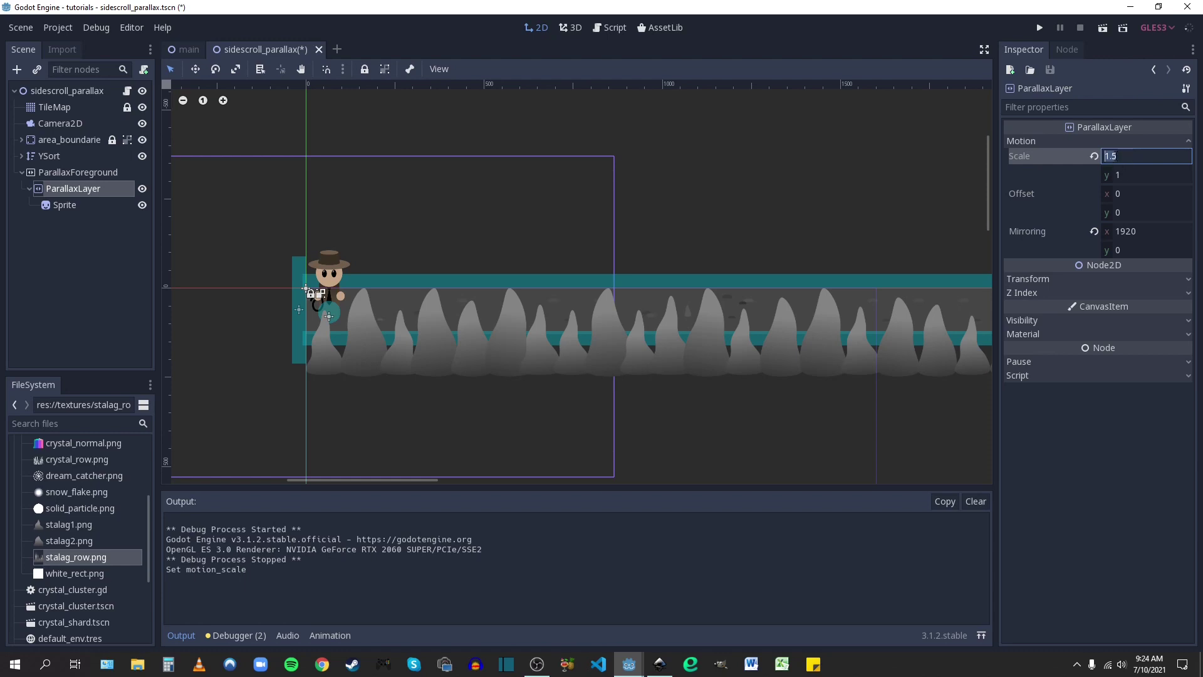
left_click(1131, 161)
left_click(99, 172)
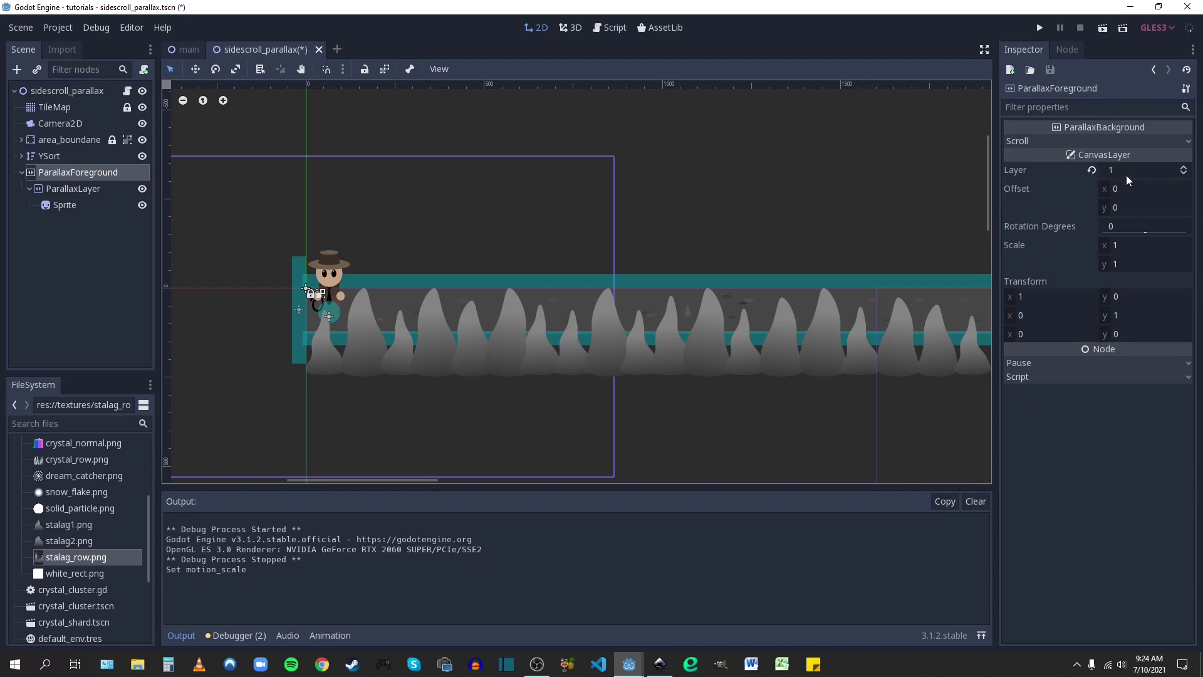
left_click(86, 191)
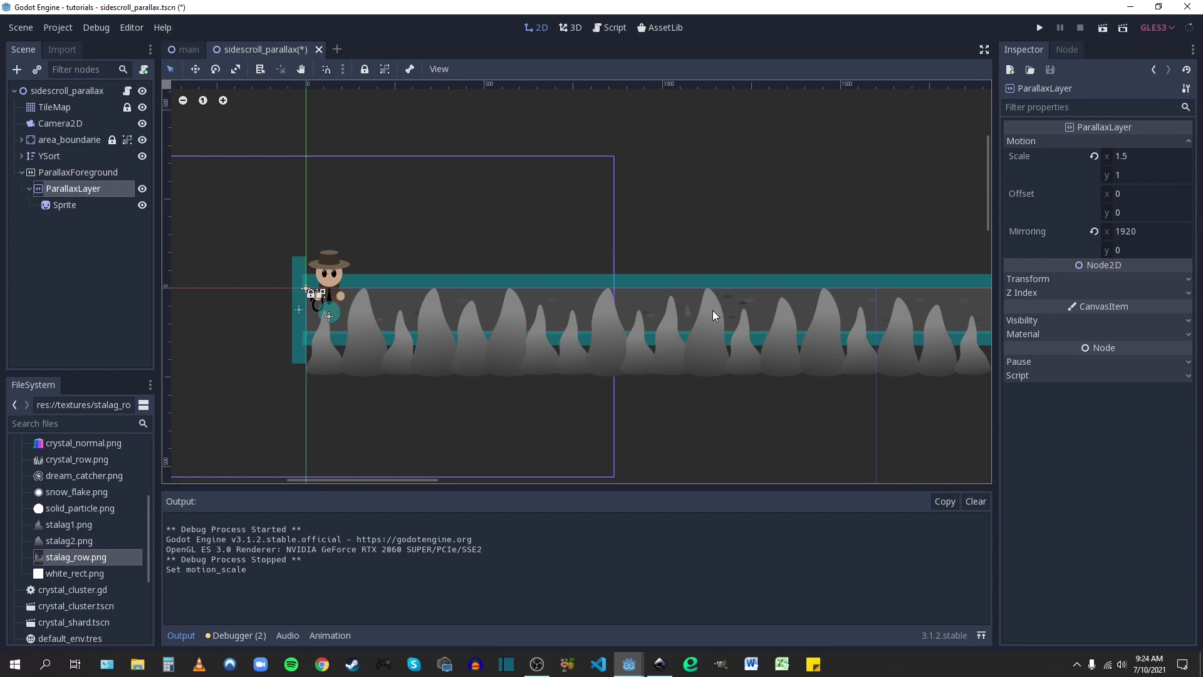
left_click(1133, 158)
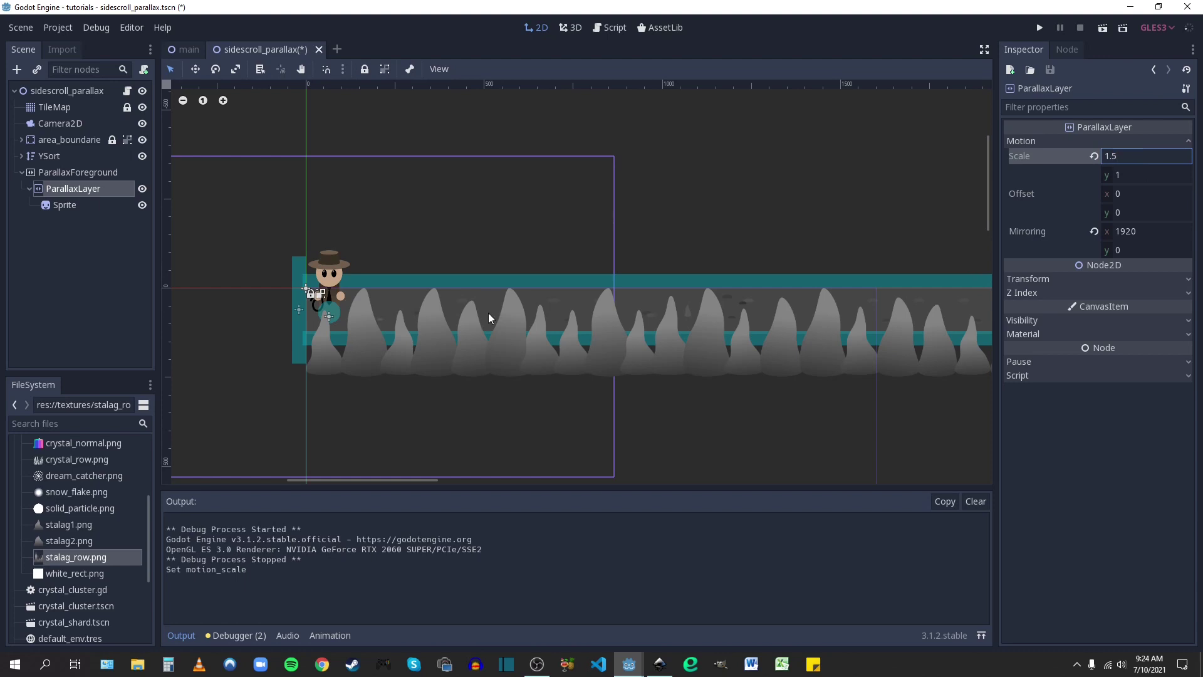
Save, run the scene with F6, and walk the character right then left
left_click(508, 253)
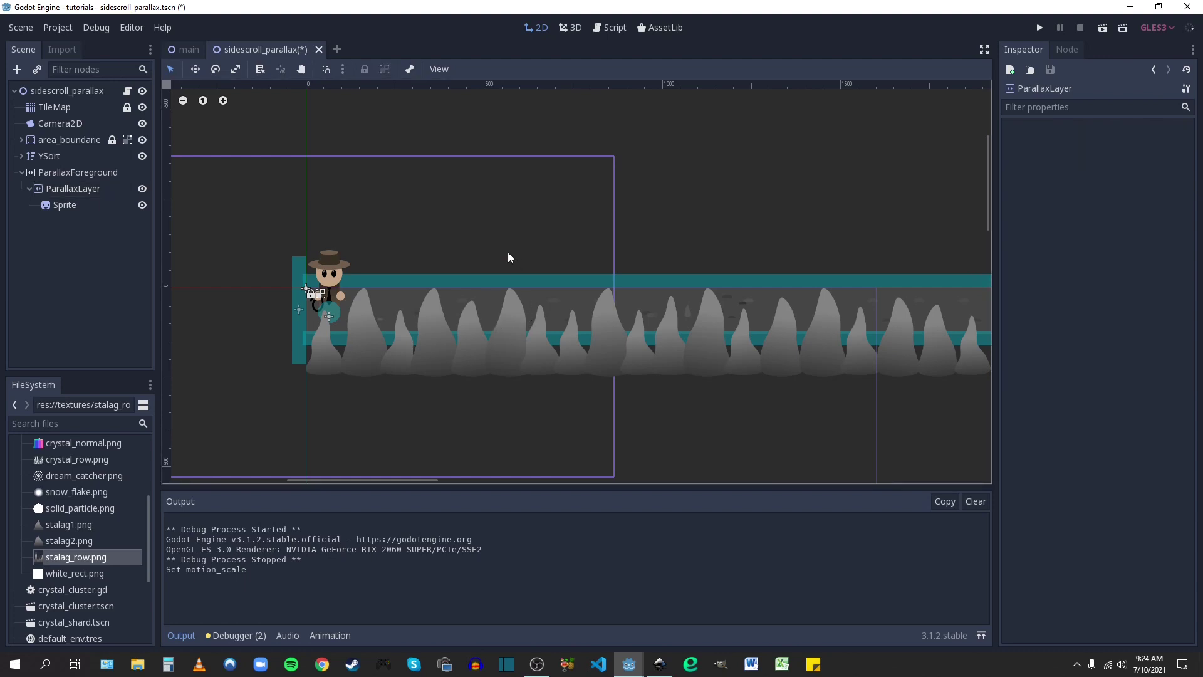
key("ctrl+s")
key("F6")
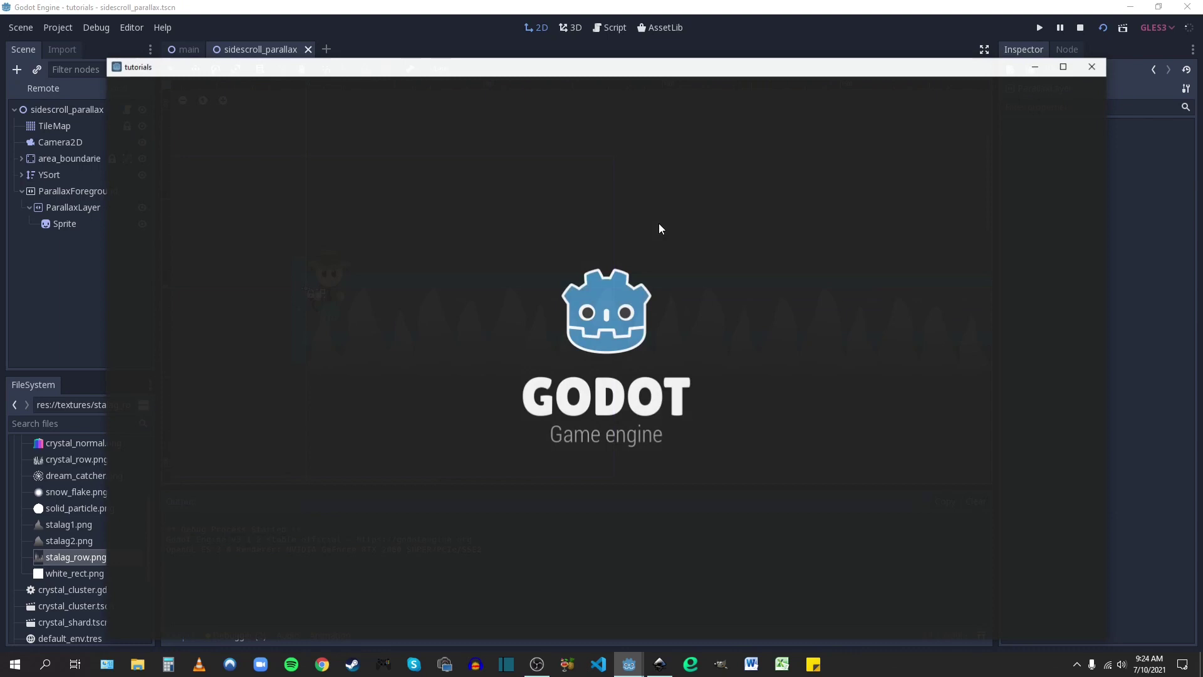
key("Right")
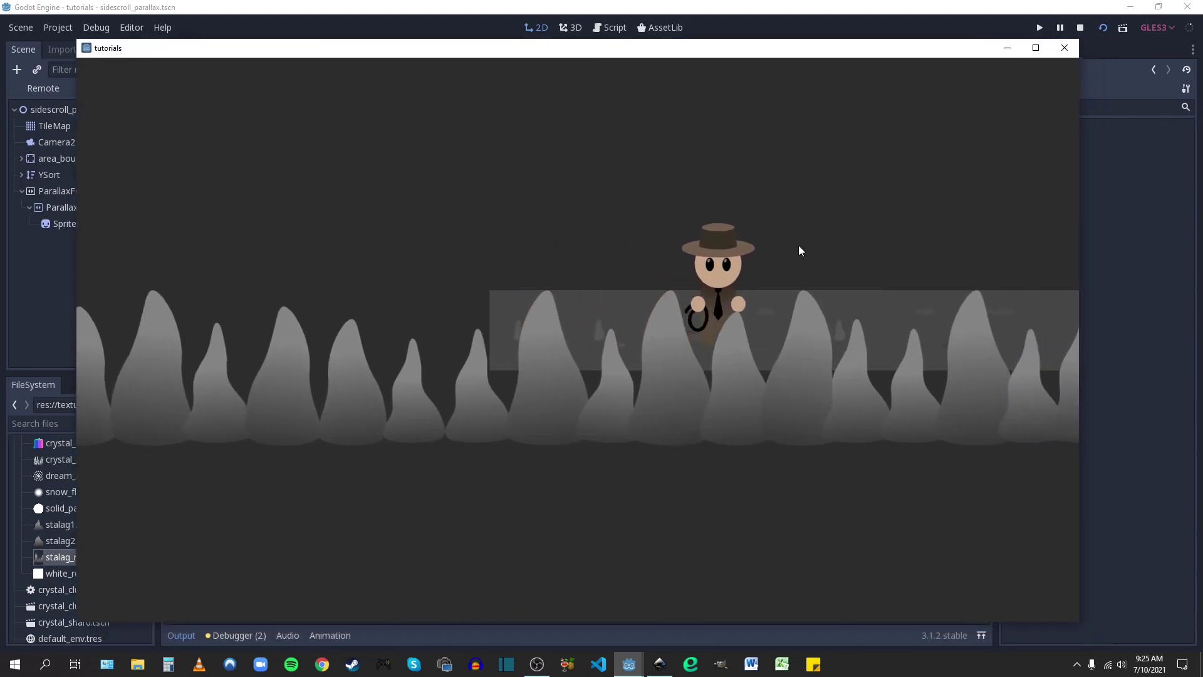
key("Right")
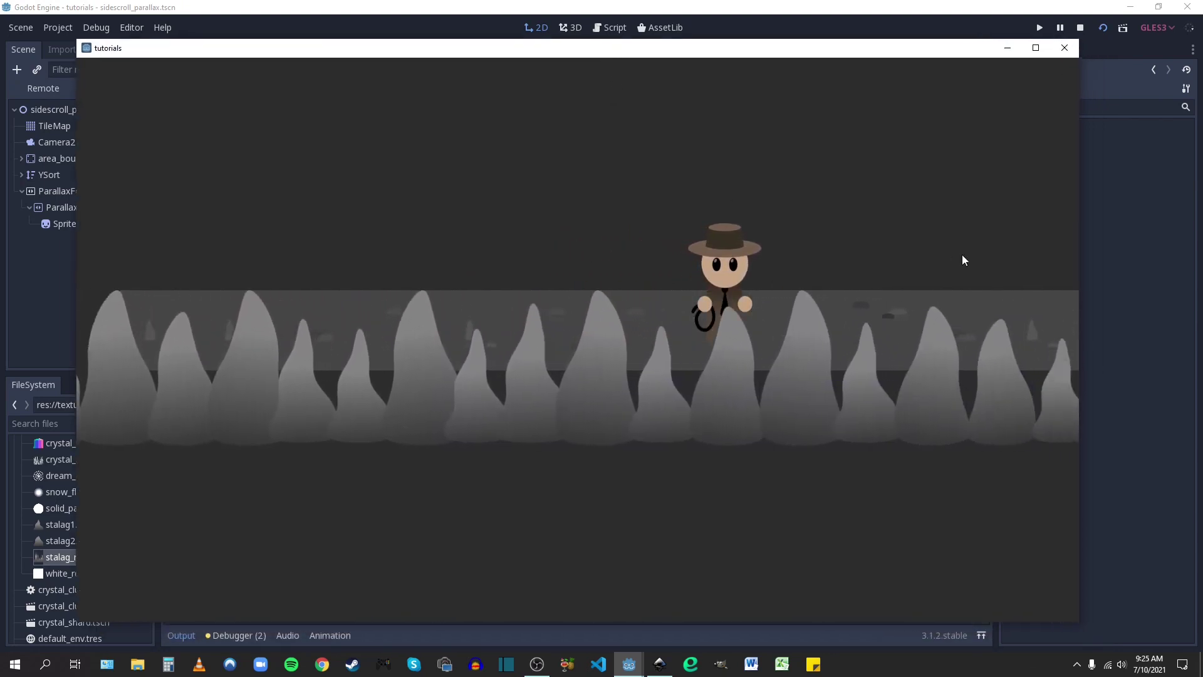
key("Left")
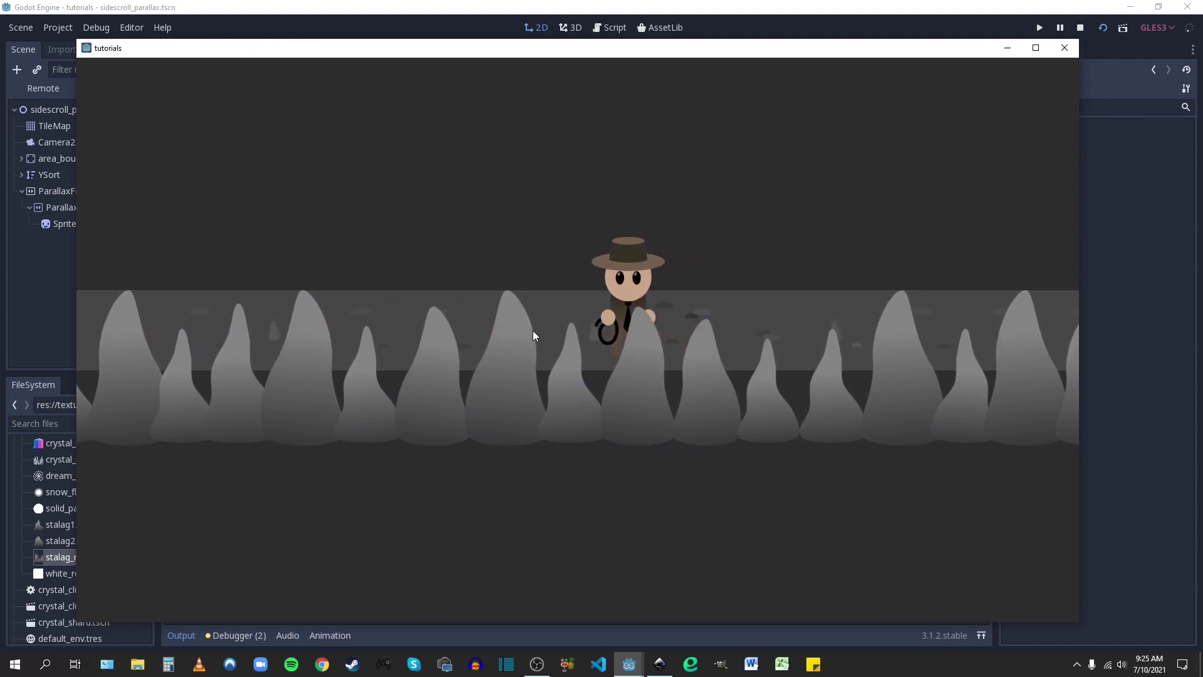
key("Left")
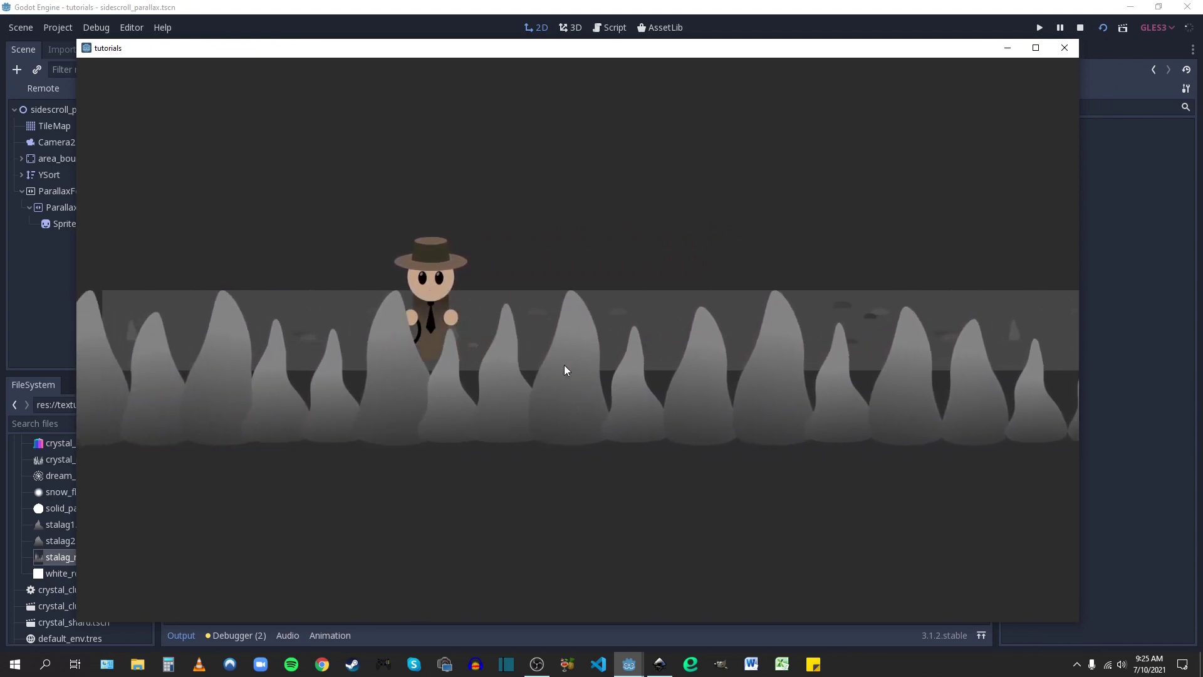
key("Left")
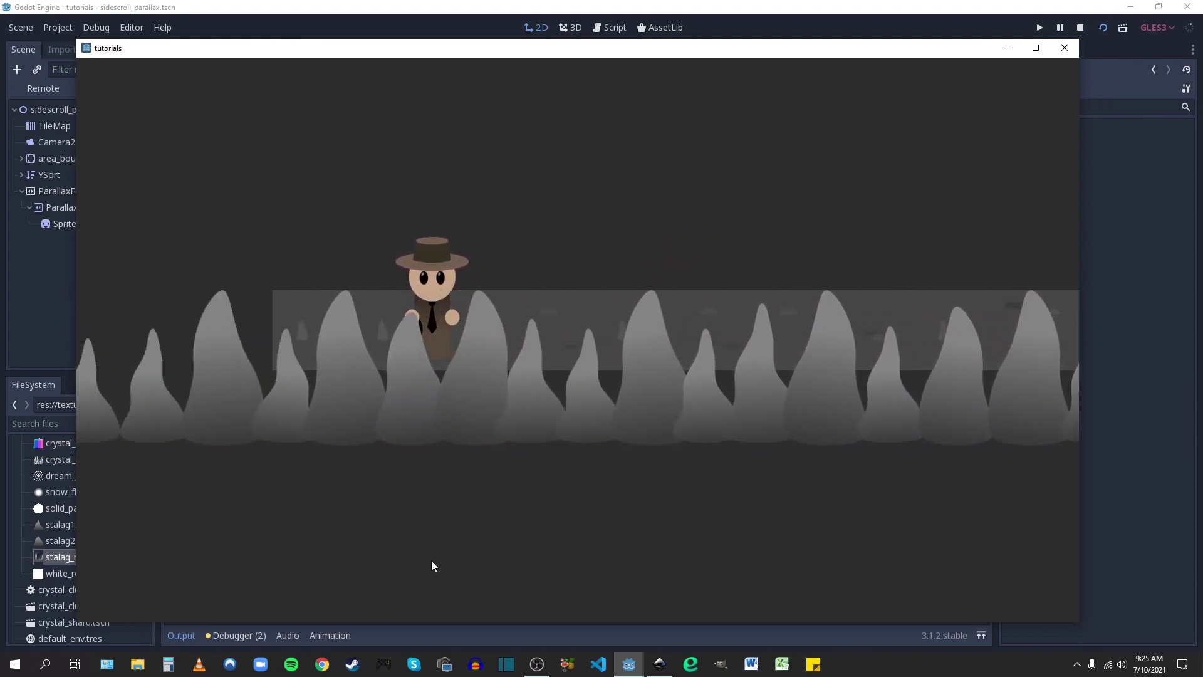
Close the game, recheck ParallaxLayer's 1.5 motion scale, and recentre the view on the stalactites
left_click(1064, 47)
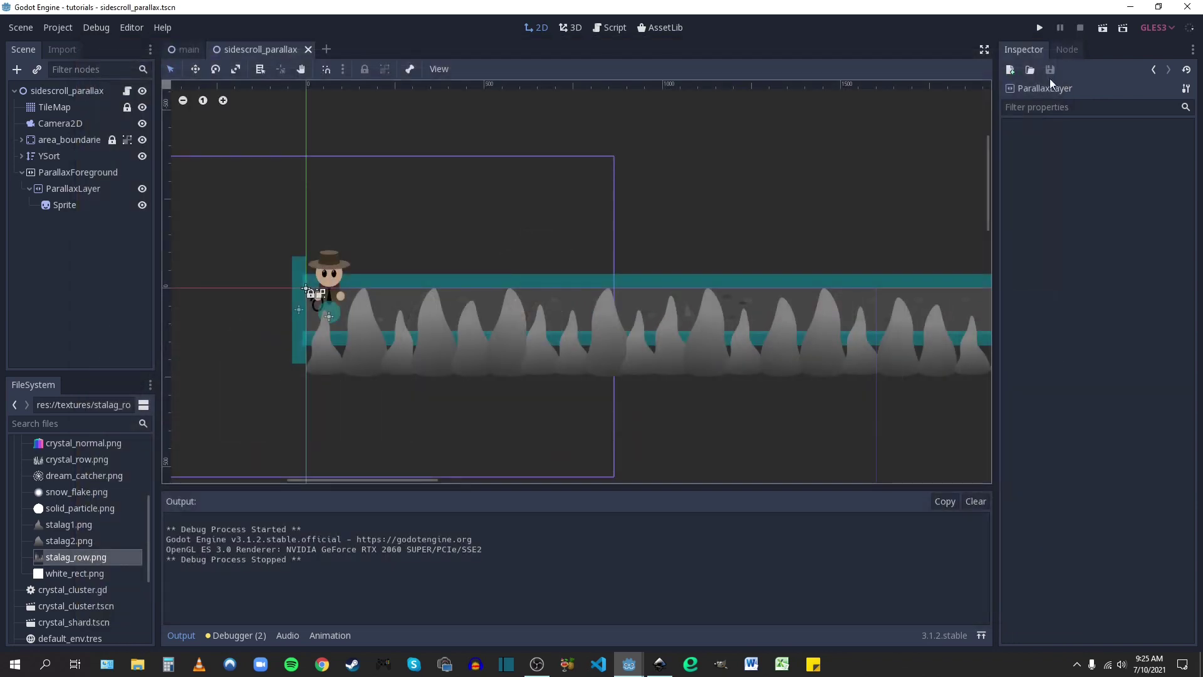
left_click(68, 189)
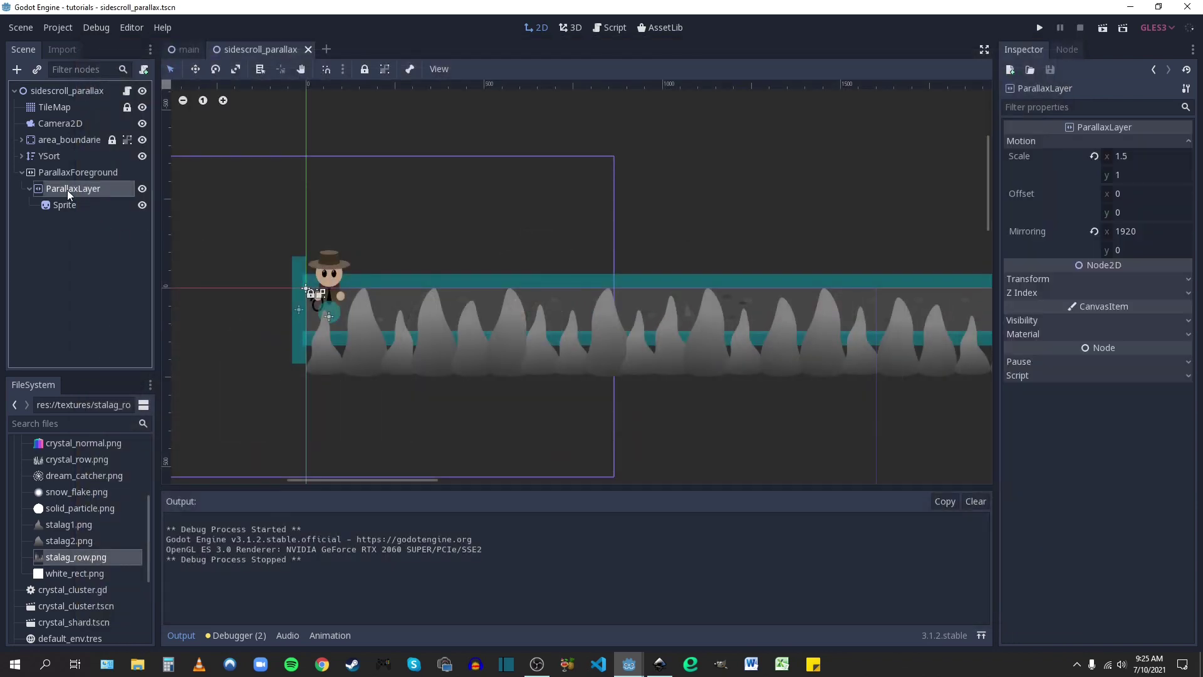
left_click(1132, 153)
left_click(1128, 158)
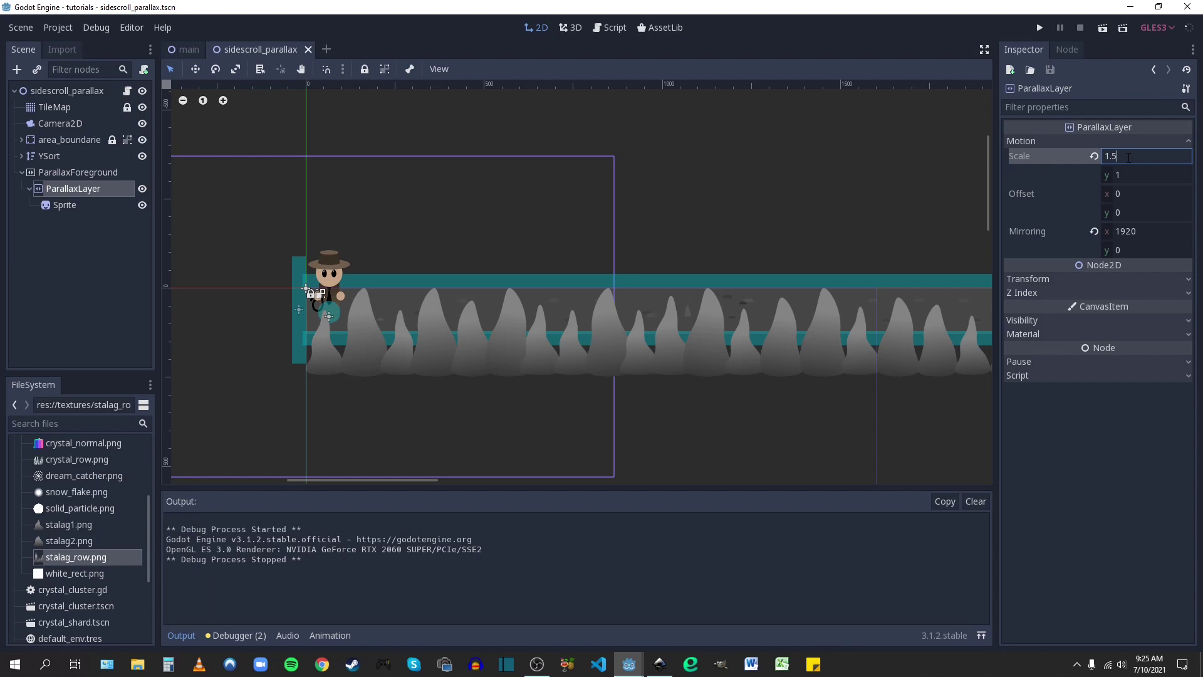
middle_click_drag(564, 397, 495, 288)
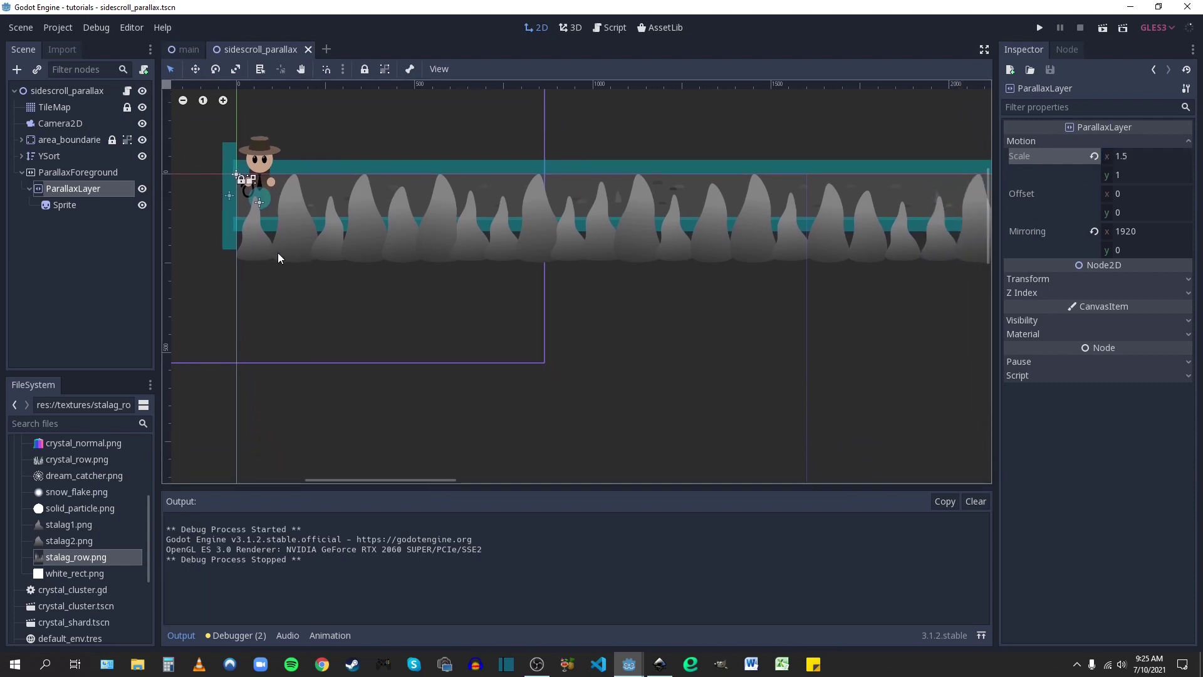
mouse_move(412, 375)
middle_mouse_down()
mouse_move(492, 351)
mouse_move(432, 374)
middle_mouse_up()
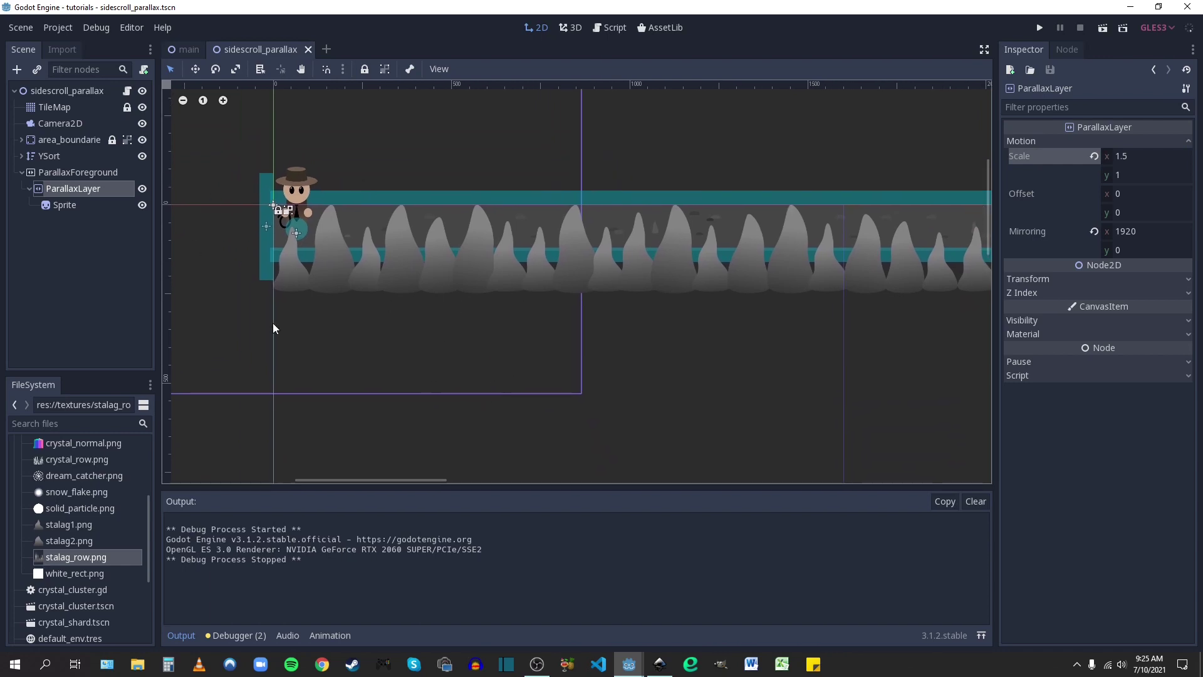
middle_click_drag(400, 319, 574, 349)
middle_click_drag(562, 421, 581, 375)
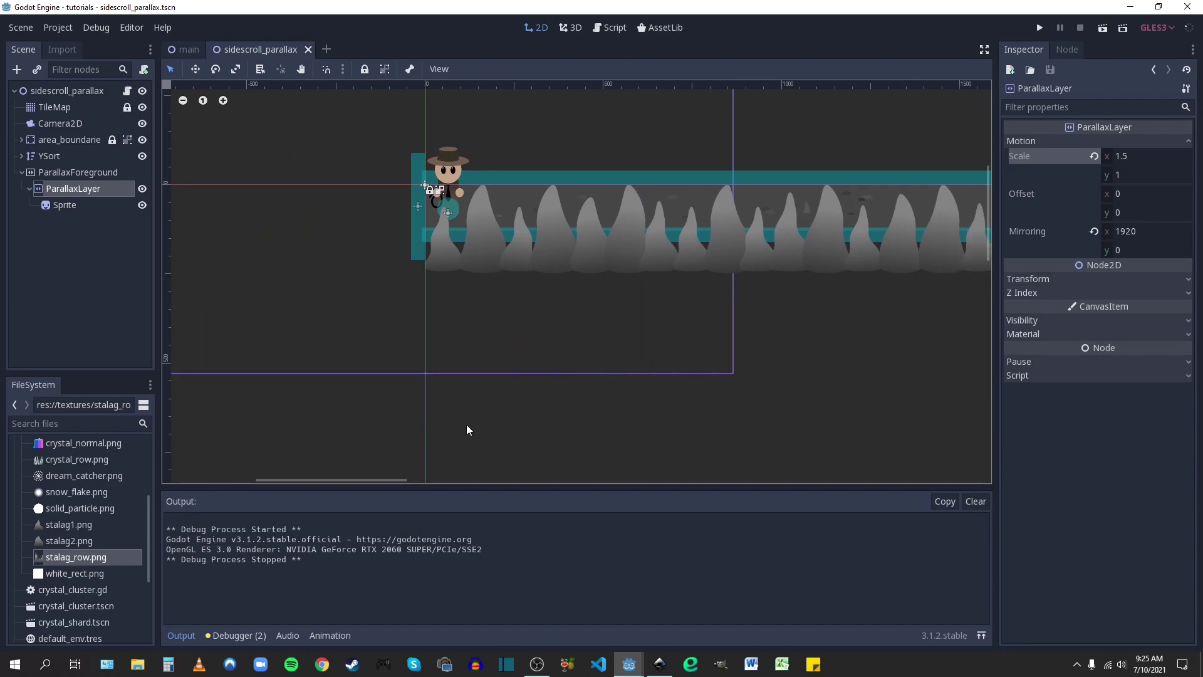
middle_click_drag(480, 323, 513, 351)
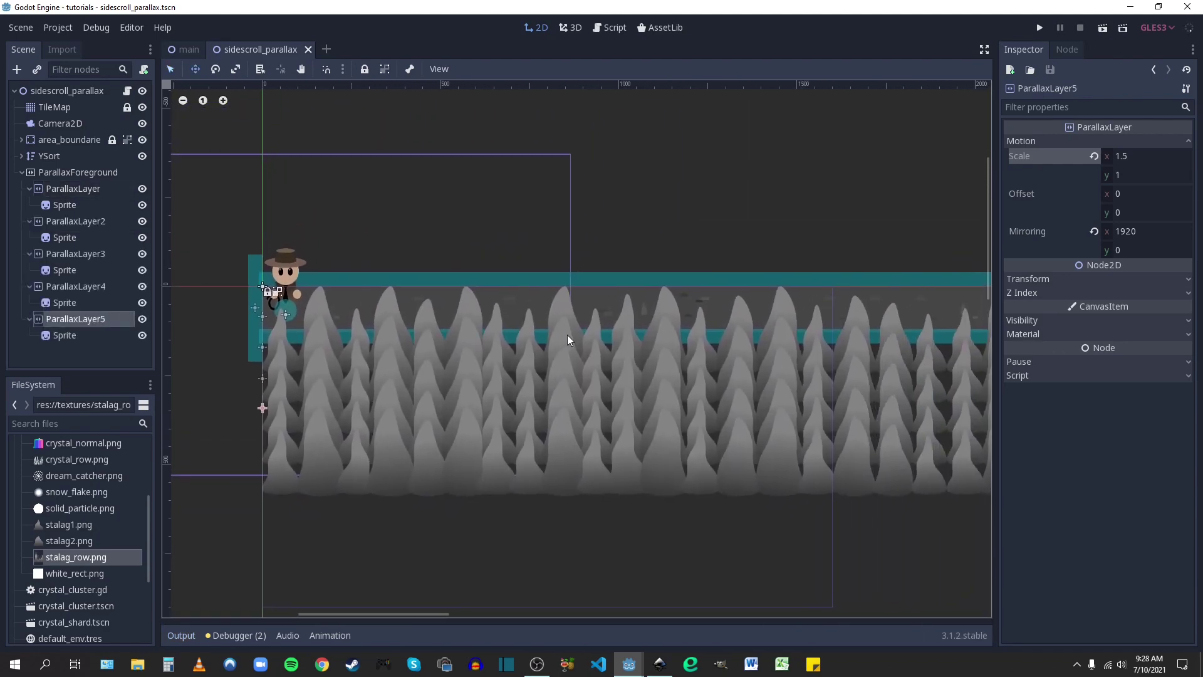
Compare the first and fifth ParallaxLayer settings, then run the scene and walk the character right and left
left_click(96, 189)
left_click(92, 319)
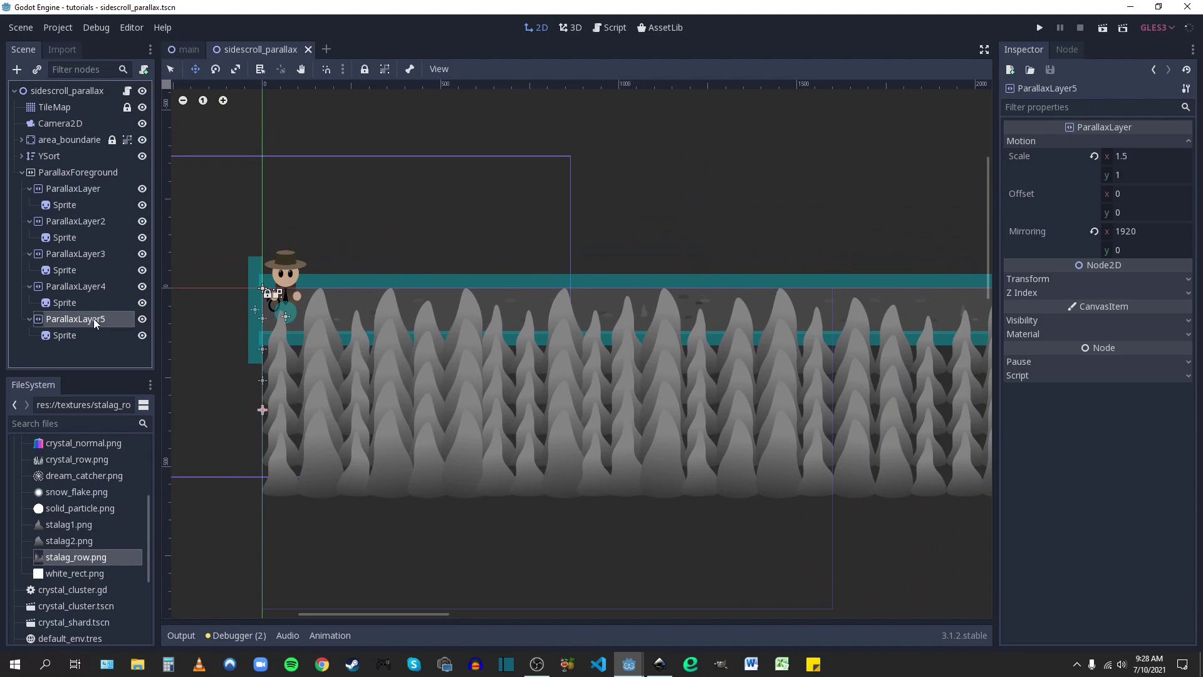
left_click(1103, 30)
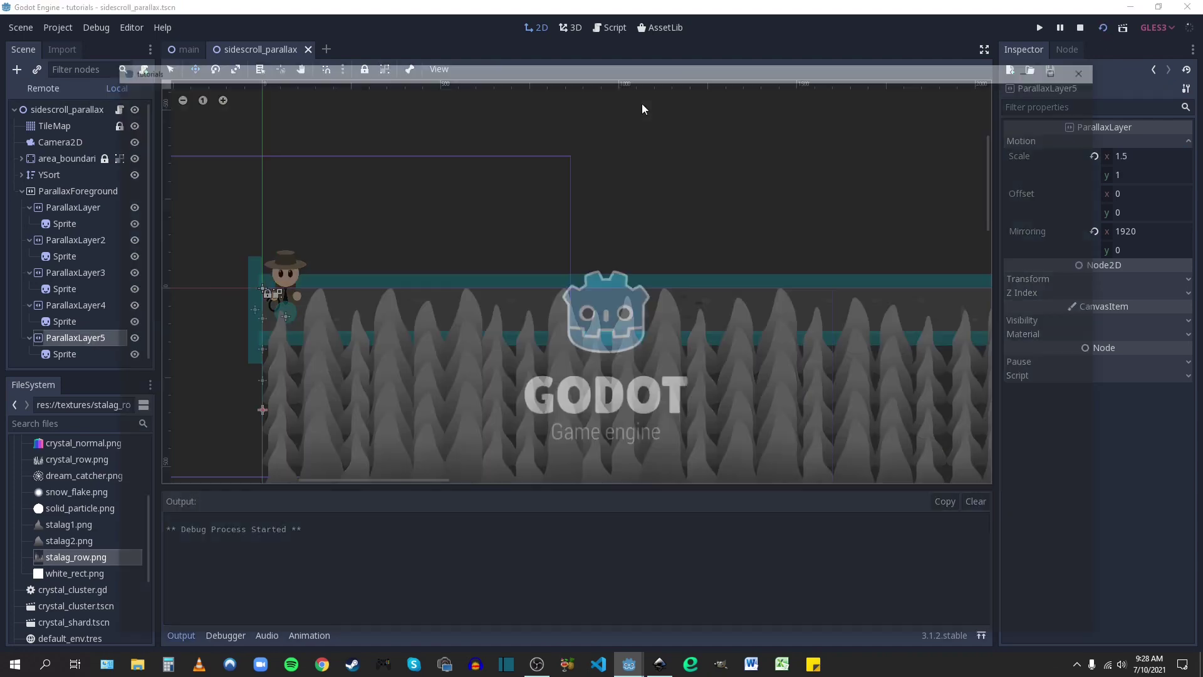
key("Right")
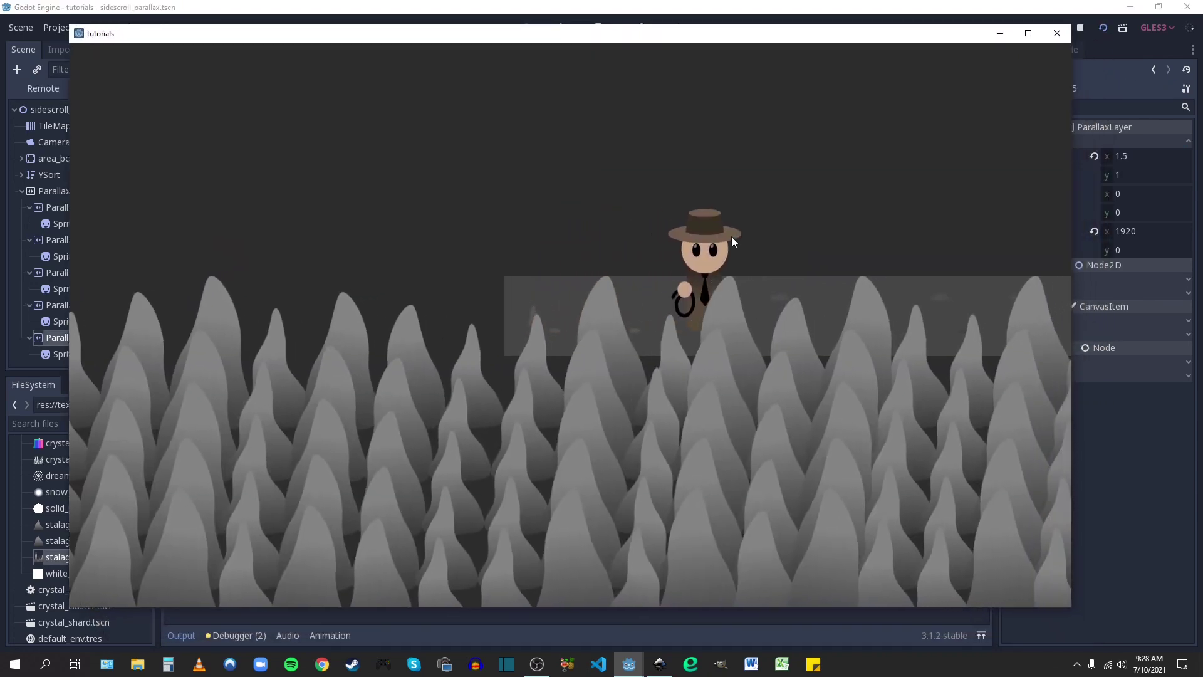
key("Right")
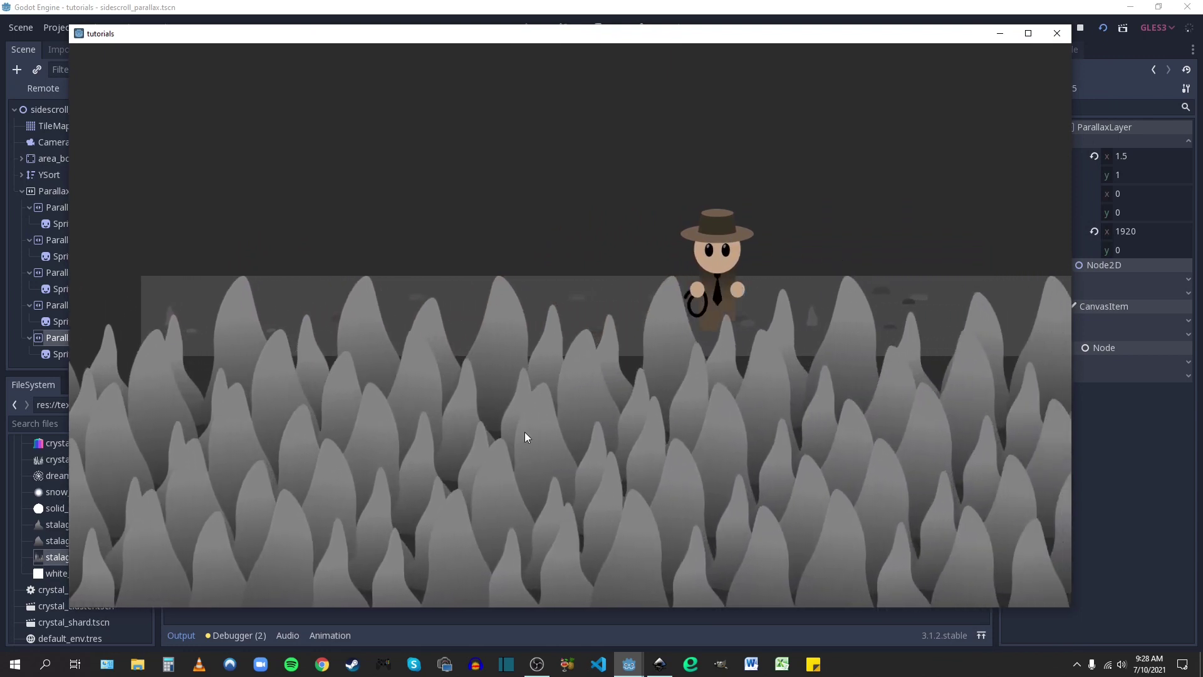
key("Left")
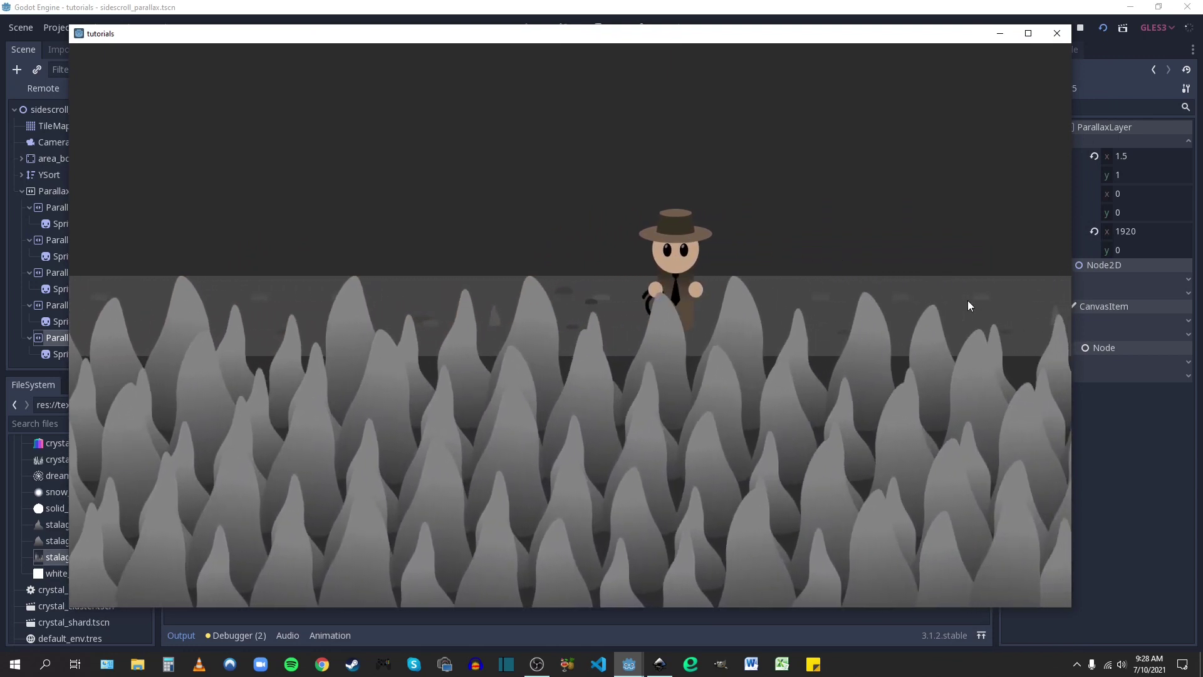
key("Left")
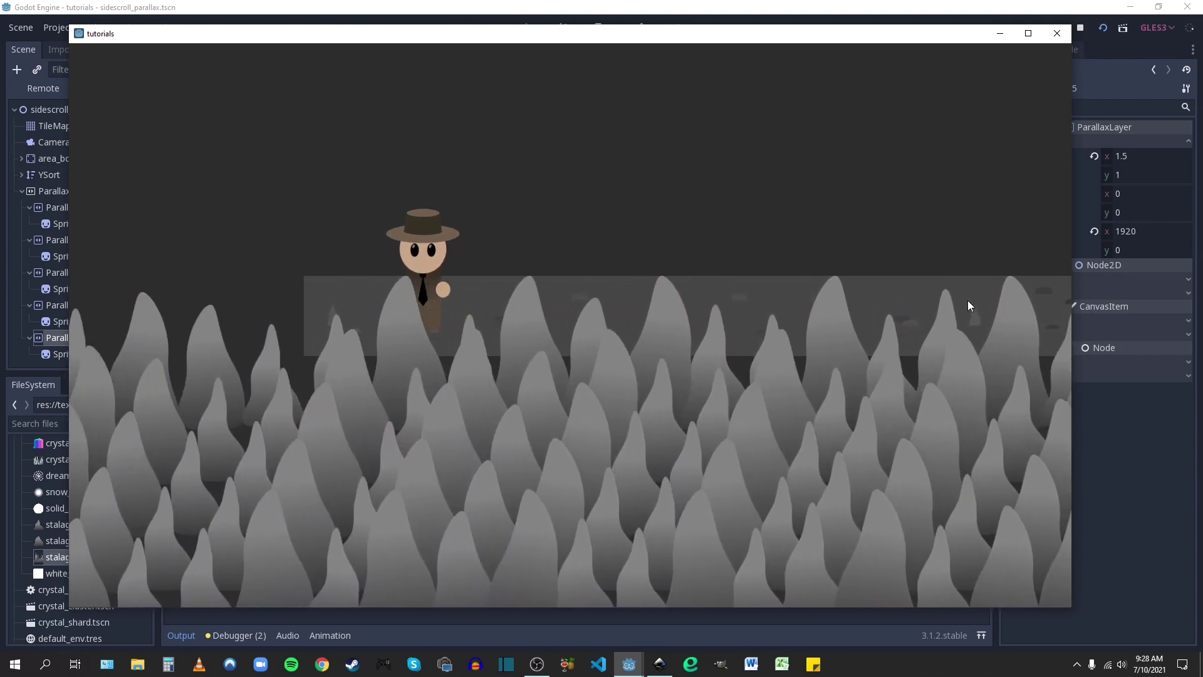
key("Right")
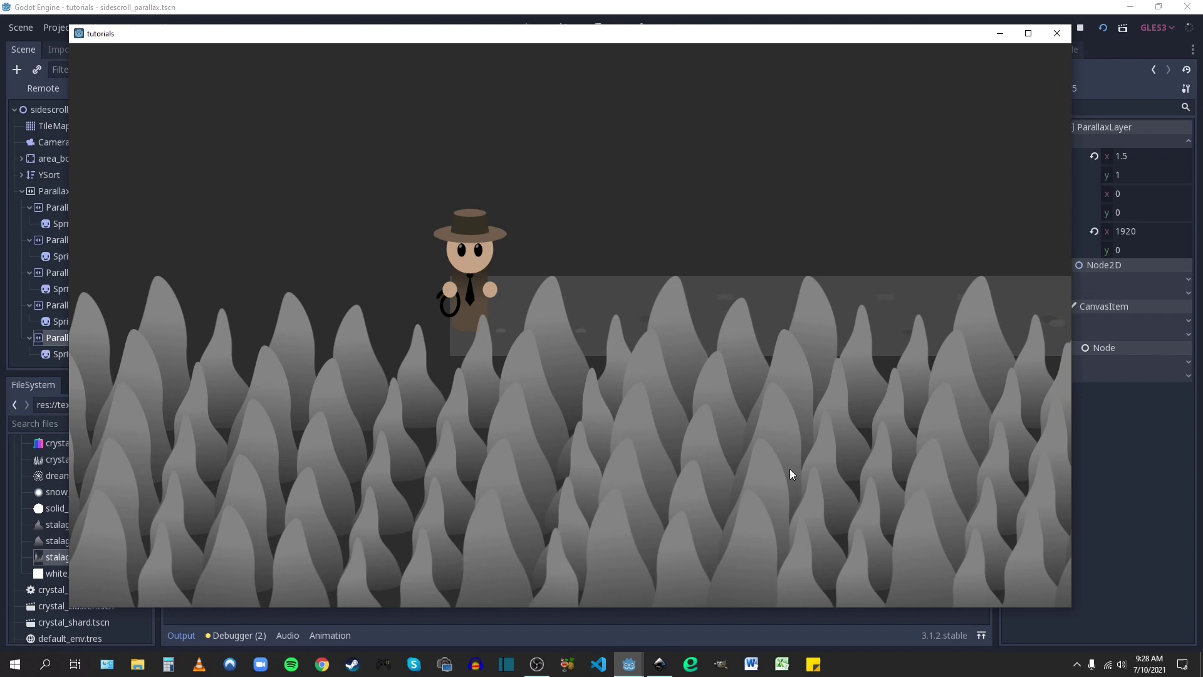
Close the game and set ParallaxLayer2's Motion Offset x to -500
left_click(1057, 33)
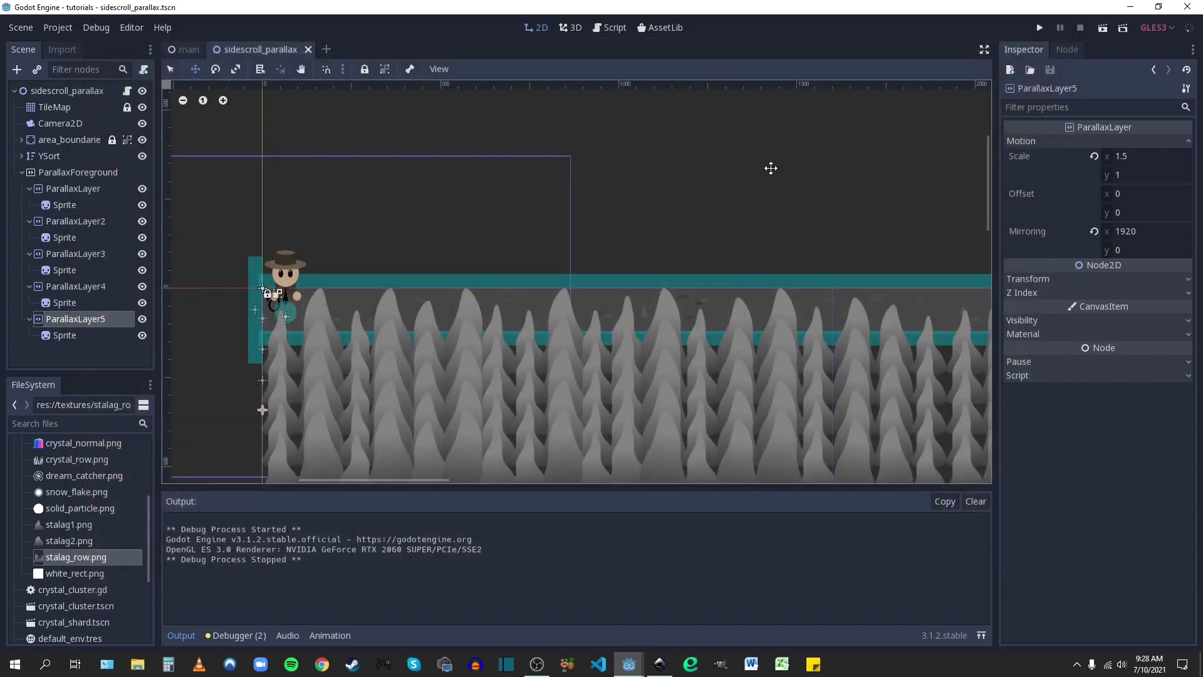
left_click(78, 222)
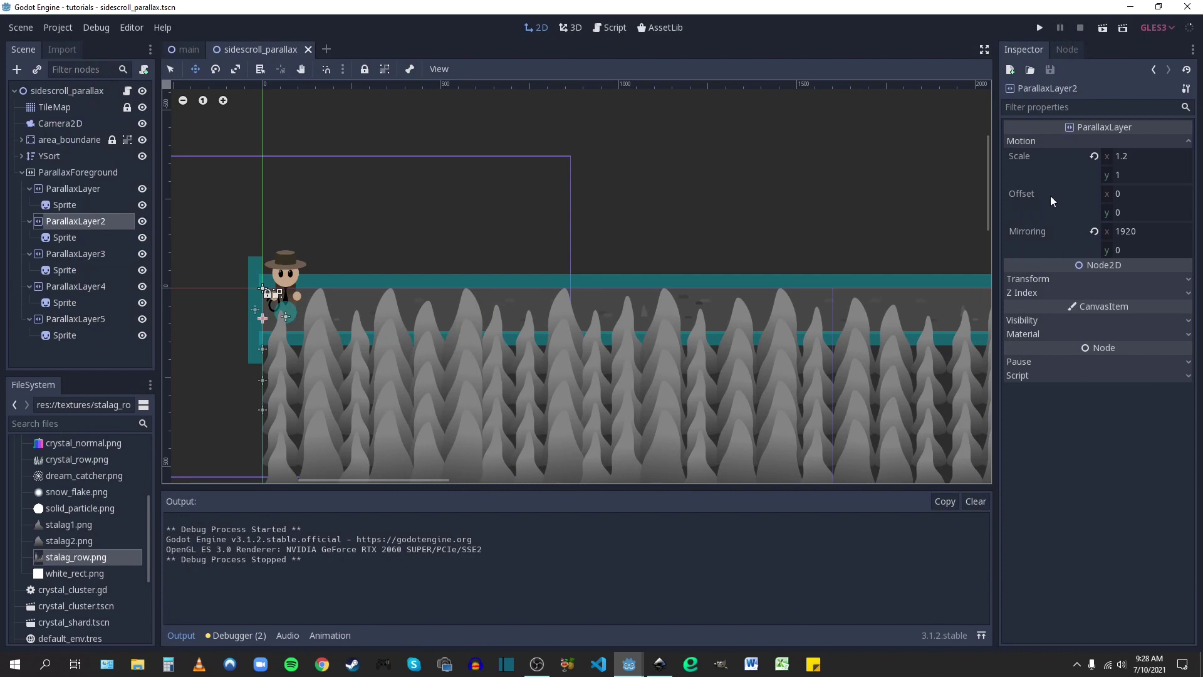
left_click(1117, 192)
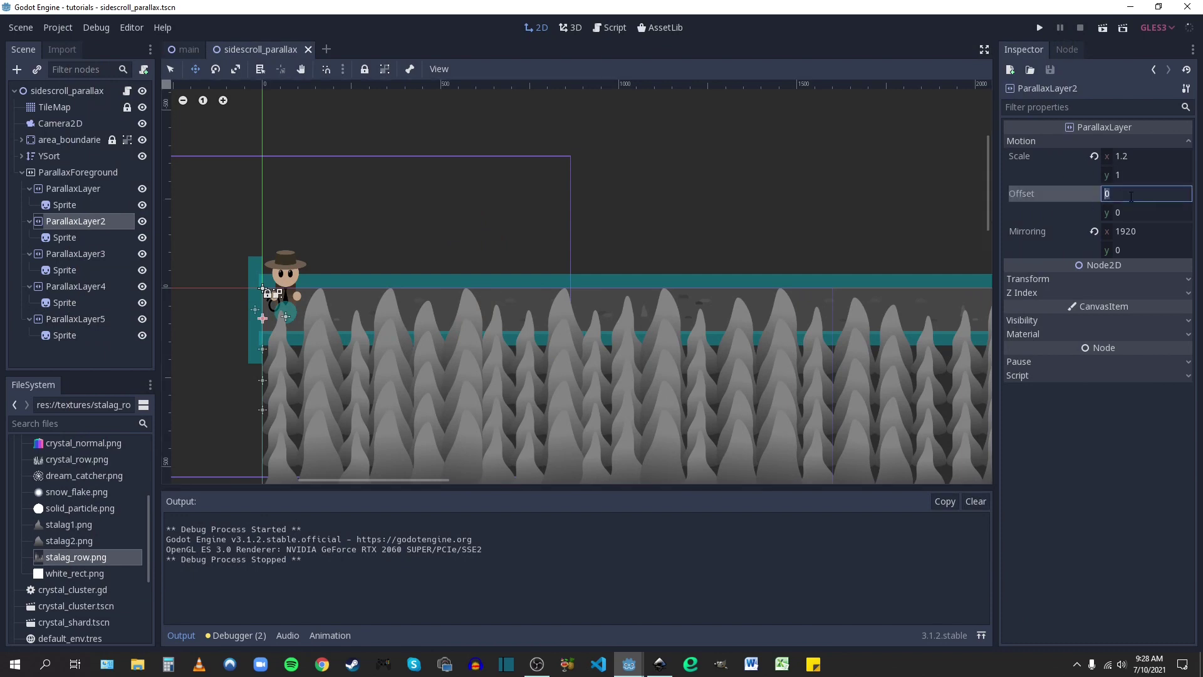
scroll(685, 333, "up", 5)
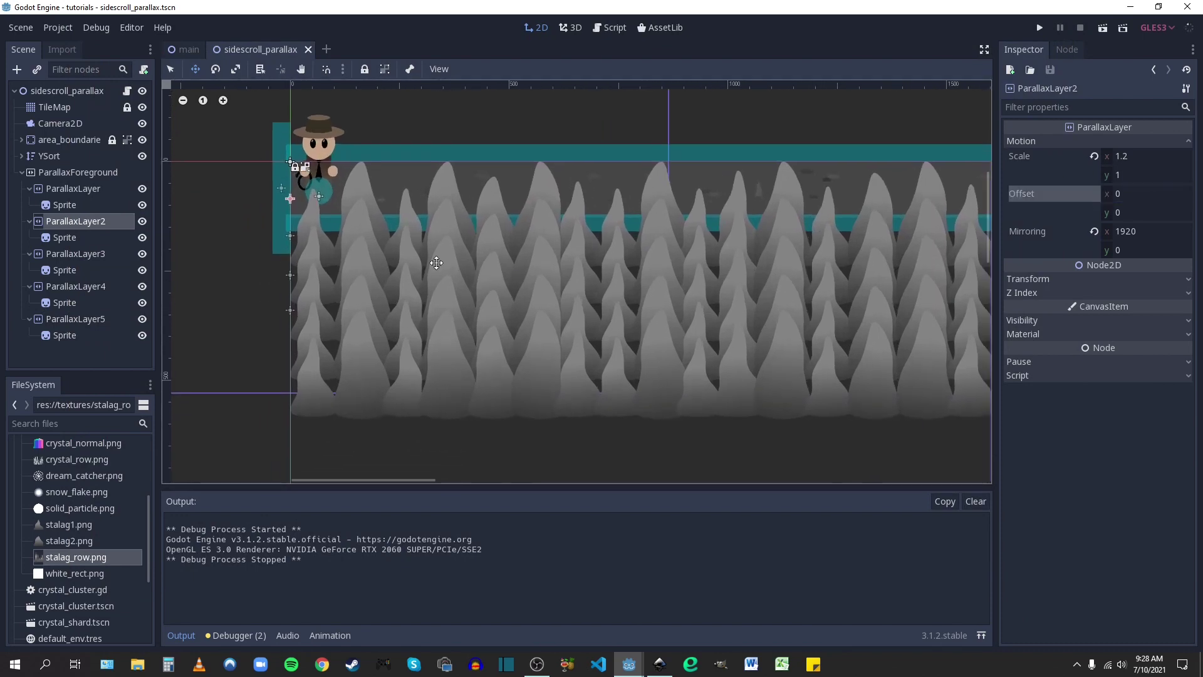
scroll(594, 292, "down", 3)
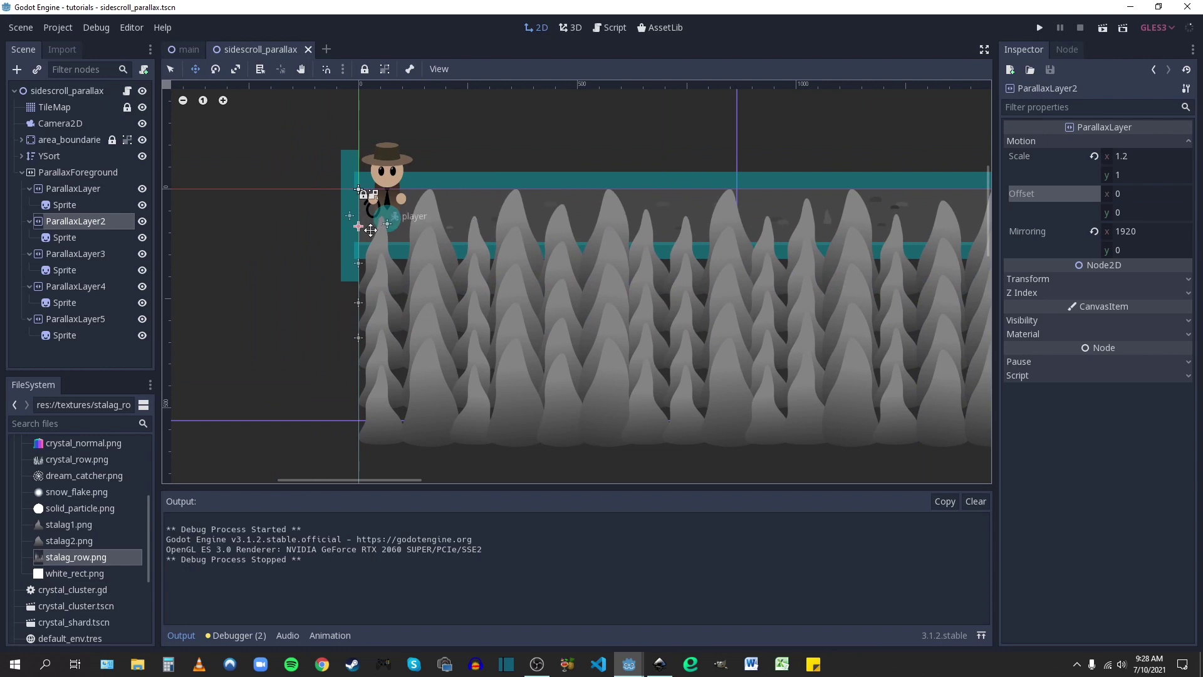
left_click(1128, 194)
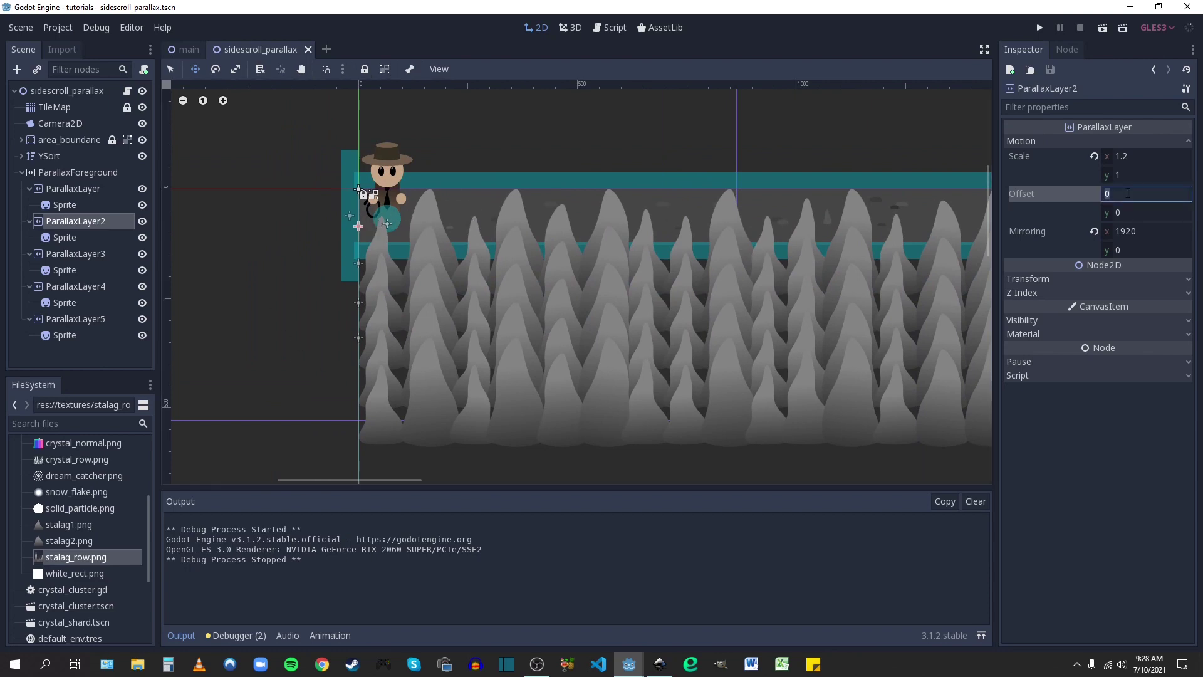
type("-500")
key("Return")
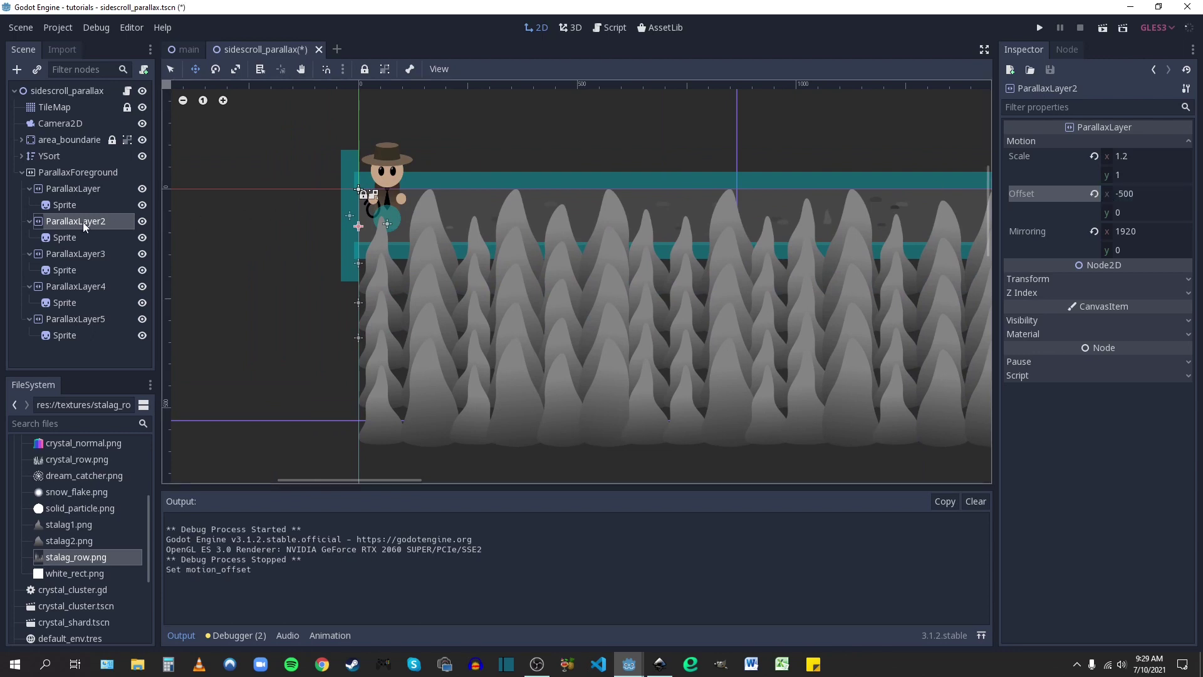
Set Motion Offset x to 500 on ParallaxLayer3 and -300 on ParallaxLayer4
left_click(91, 254)
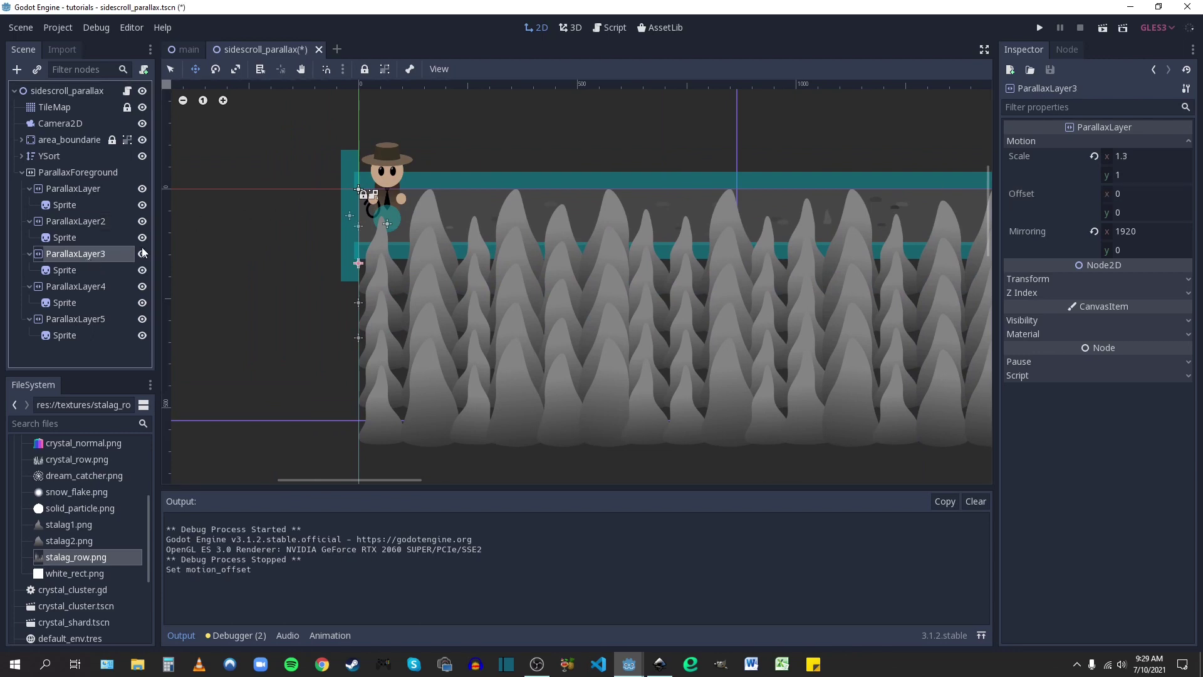
left_click(1138, 193)
type("5--")
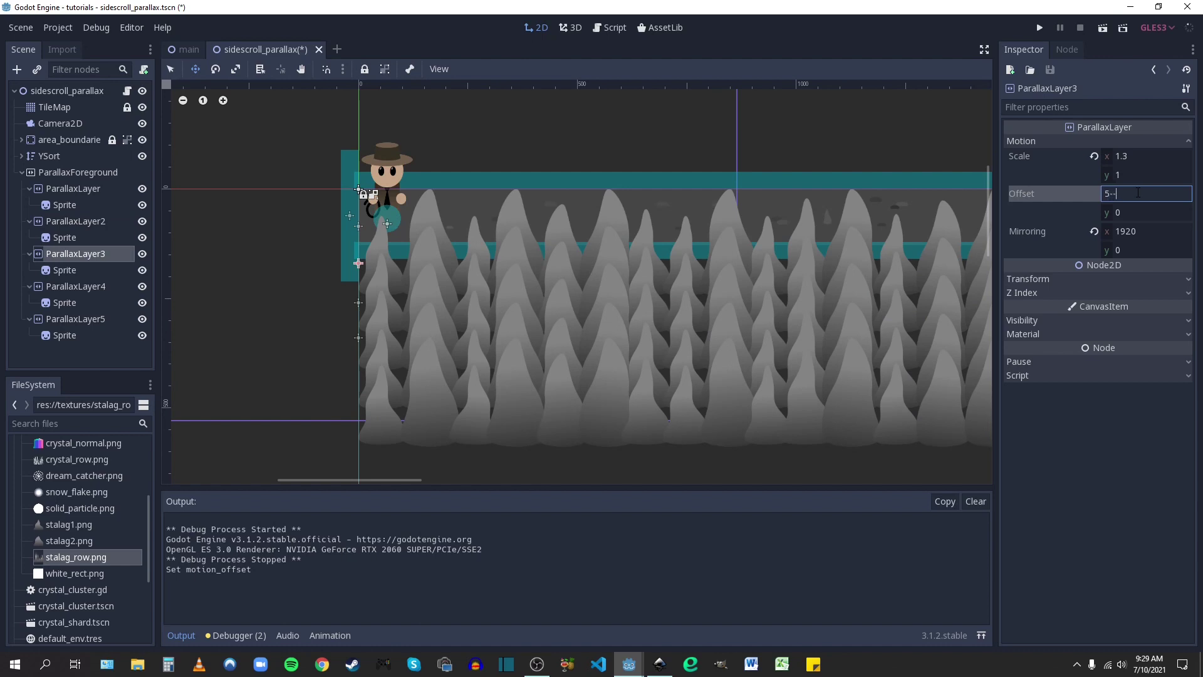
type("00")
key("Return")
left_click(94, 288)
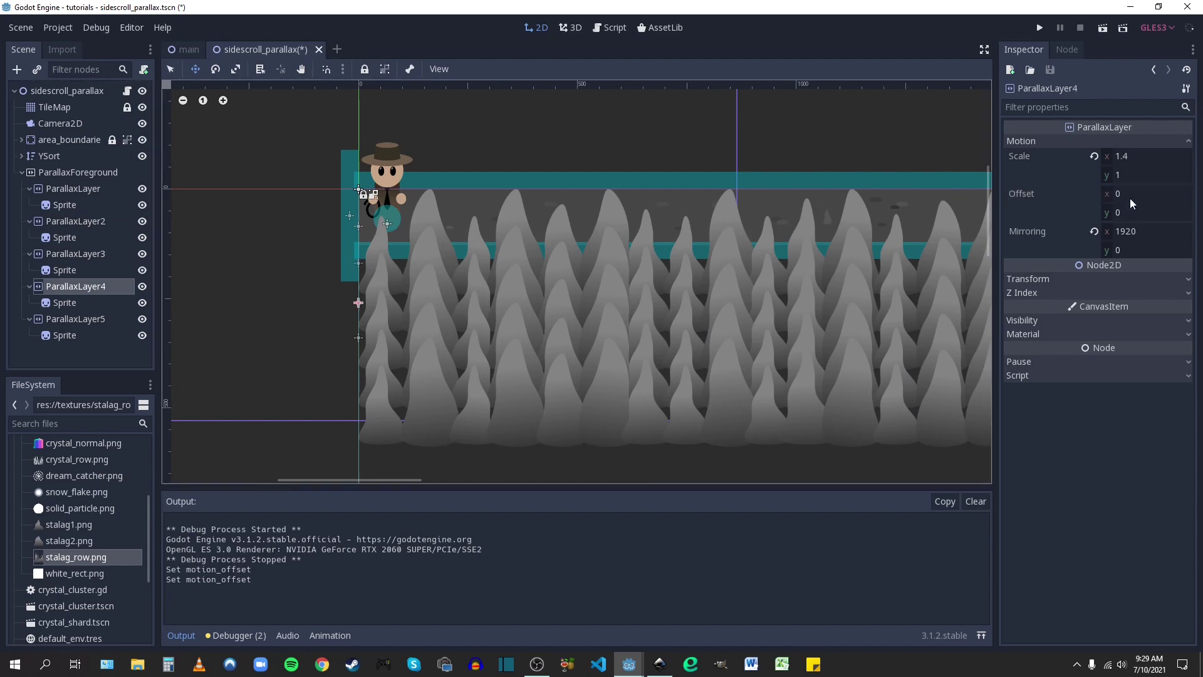
left_click(1148, 194)
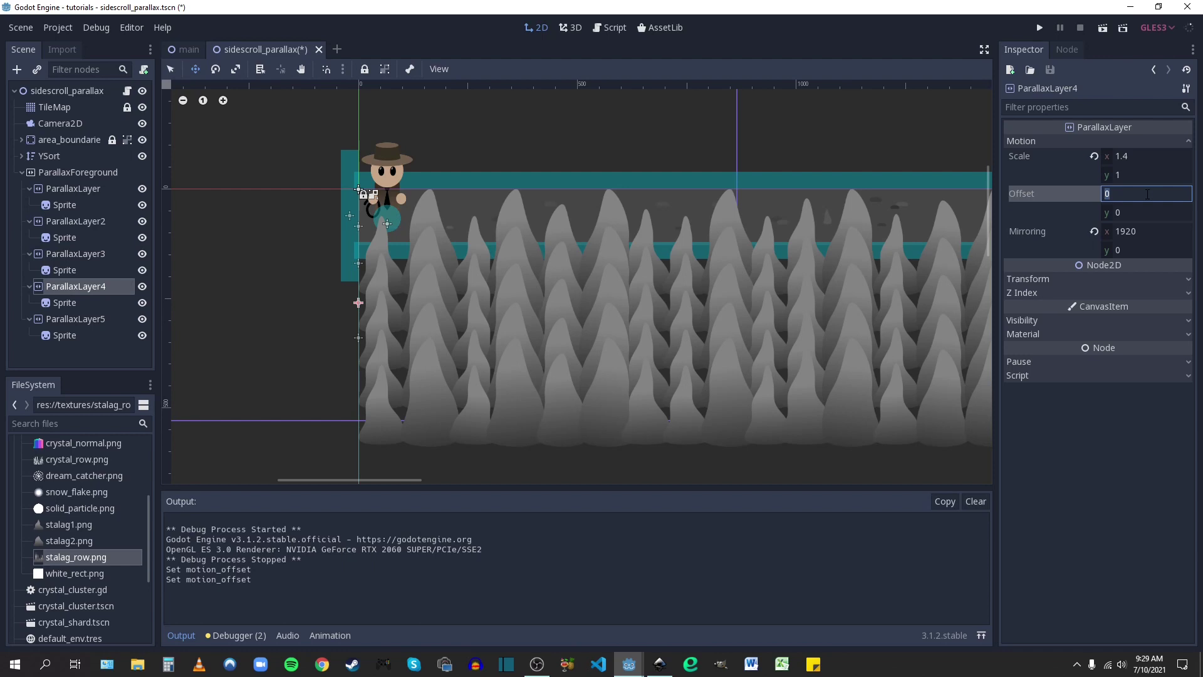
type("-300")
key("Return")
Set ParallaxLayer5's Motion Offset x to 960, then clear the layer selection
left_click(55, 324)
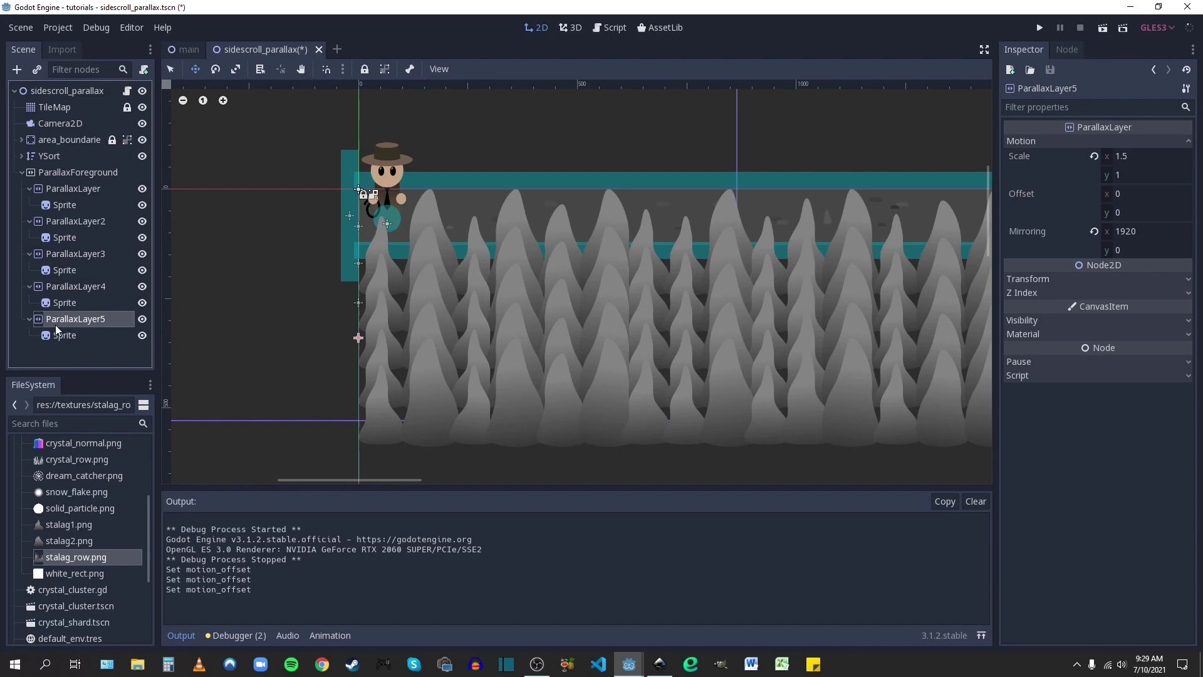
left_click(1126, 193)
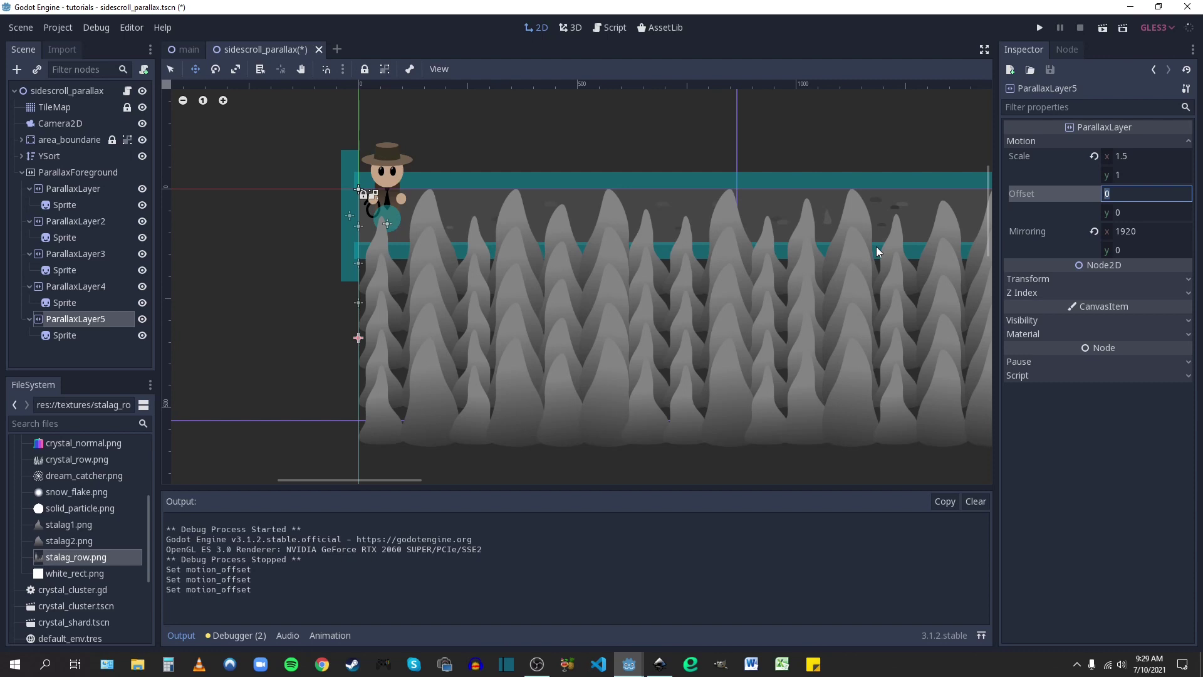
type("960")
key("Return")
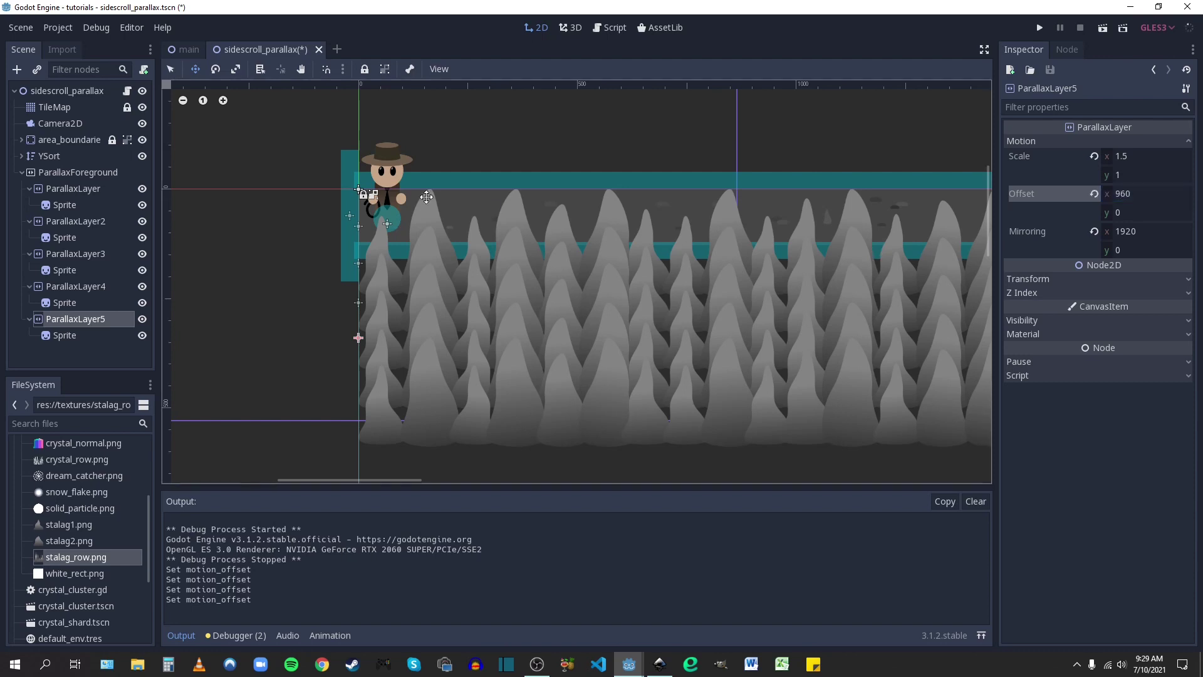
key("q")
left_click(470, 144)
scroll(615, 236, "down", 2)
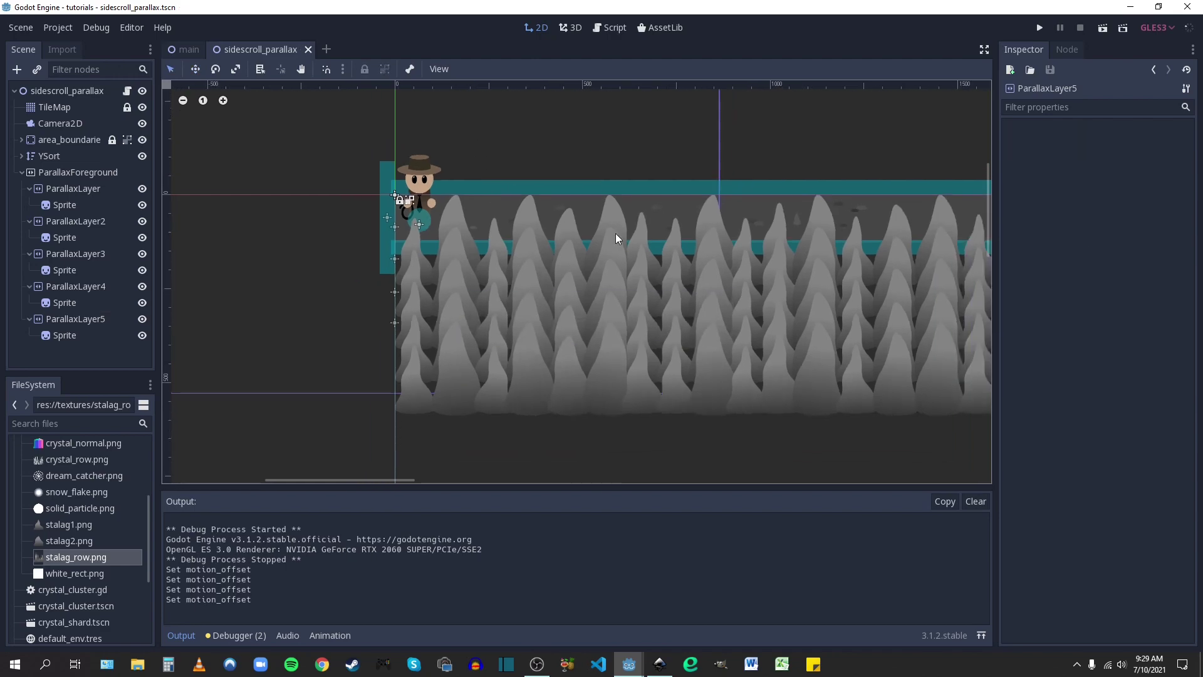
Save the scene and test-run it, walking the character right and then back left
key("ctrl+s")
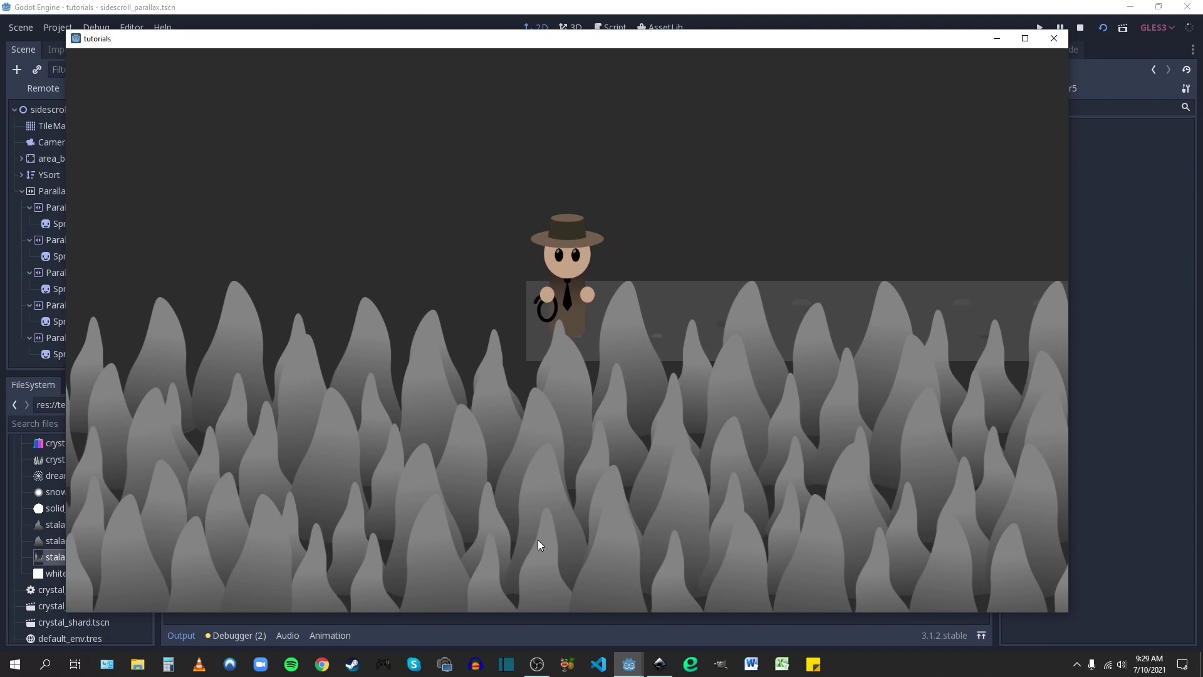
key("Right")
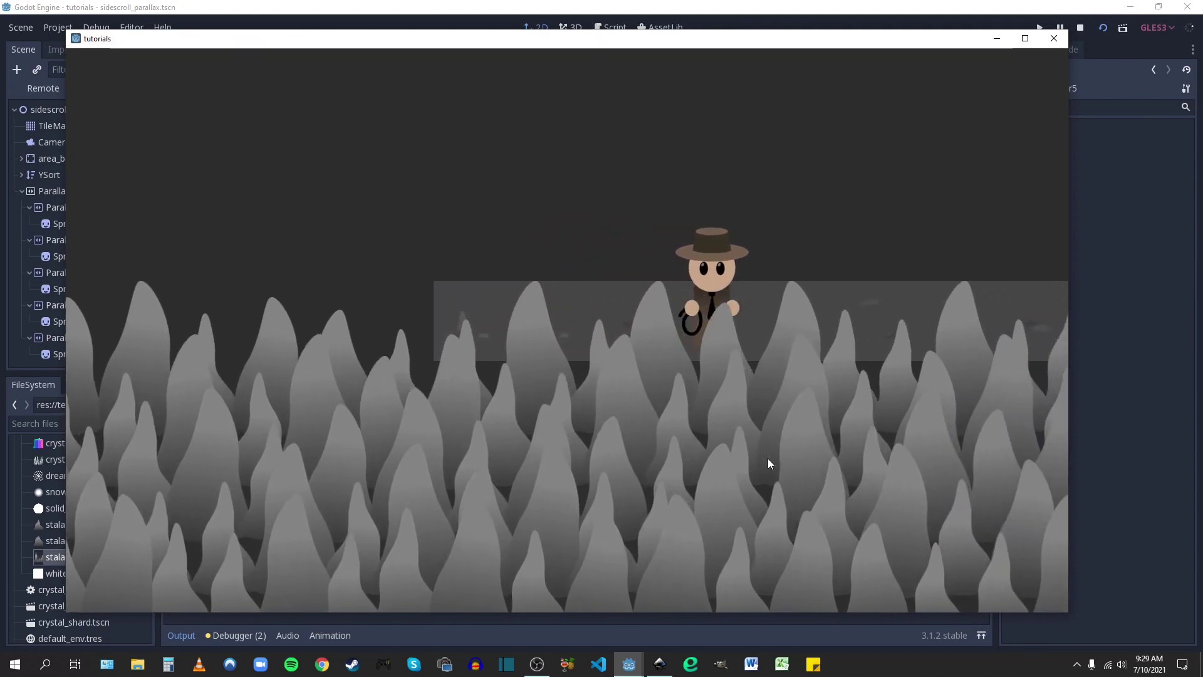
key("Right")
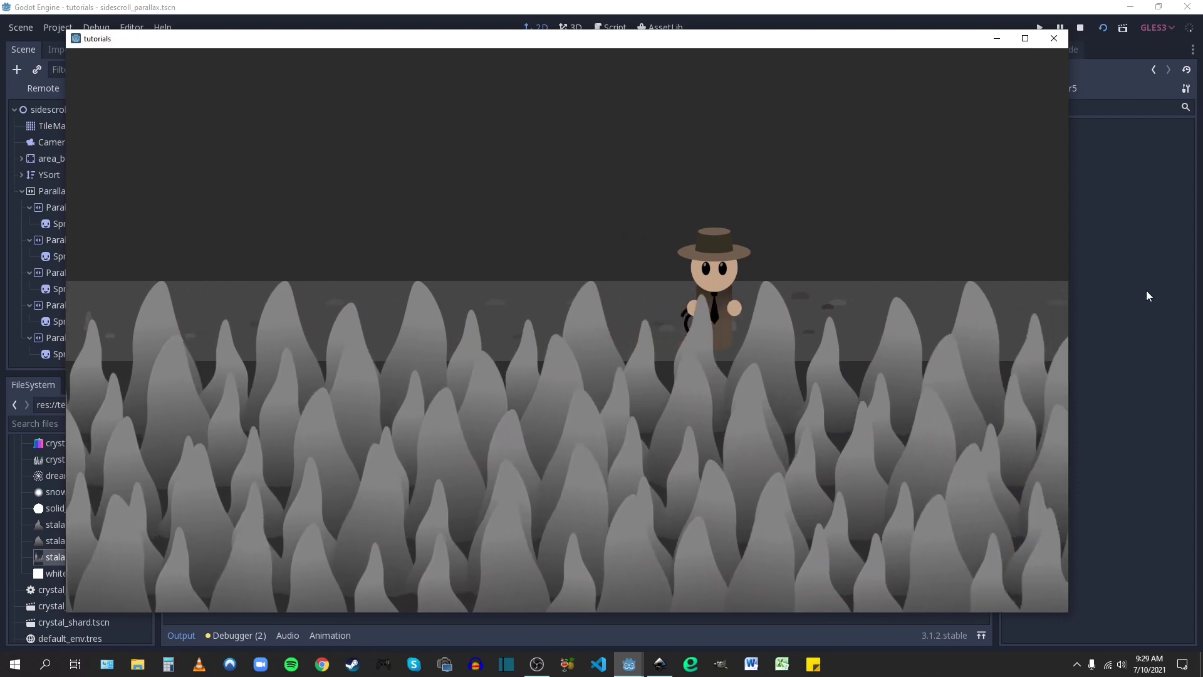
key("Right")
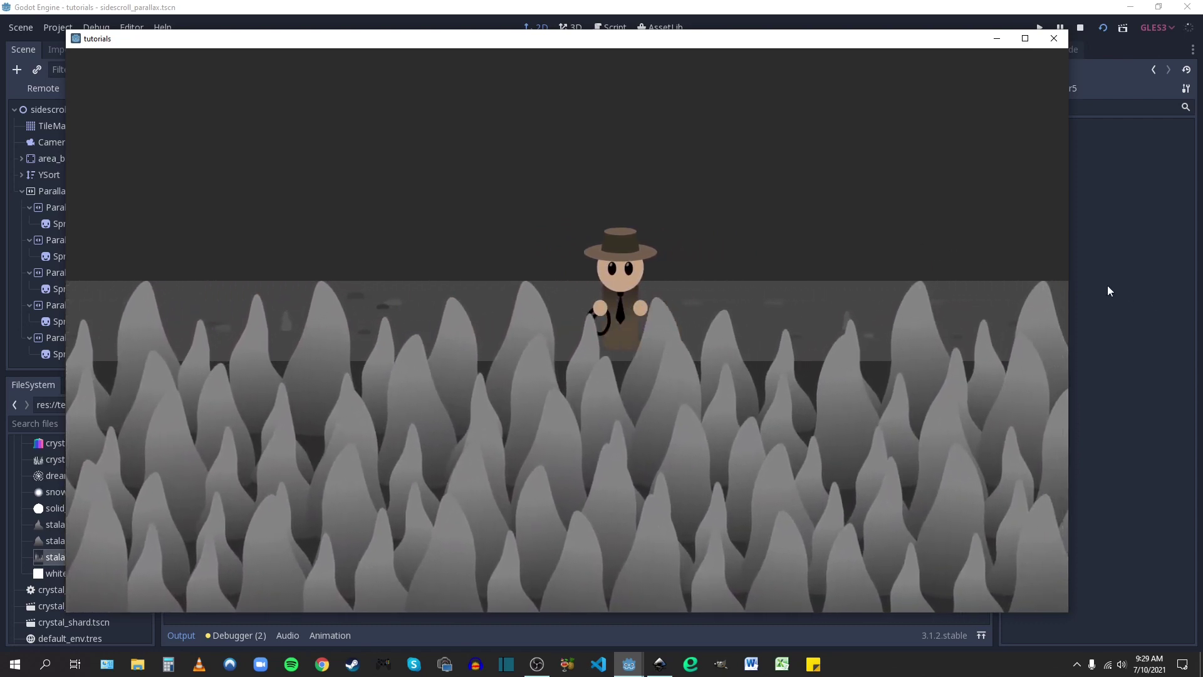
key("Left")
Close the game and select ParallaxLayer5's Sprite in the Scene tree
left_click(1051, 39)
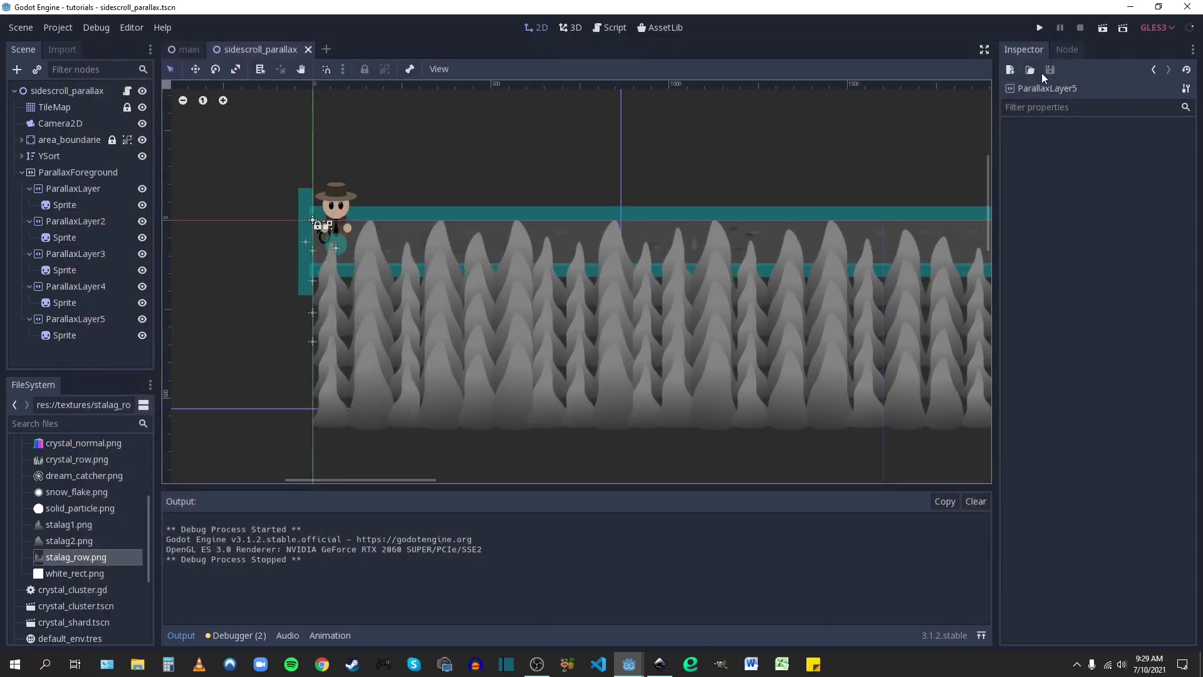
left_click(64, 205)
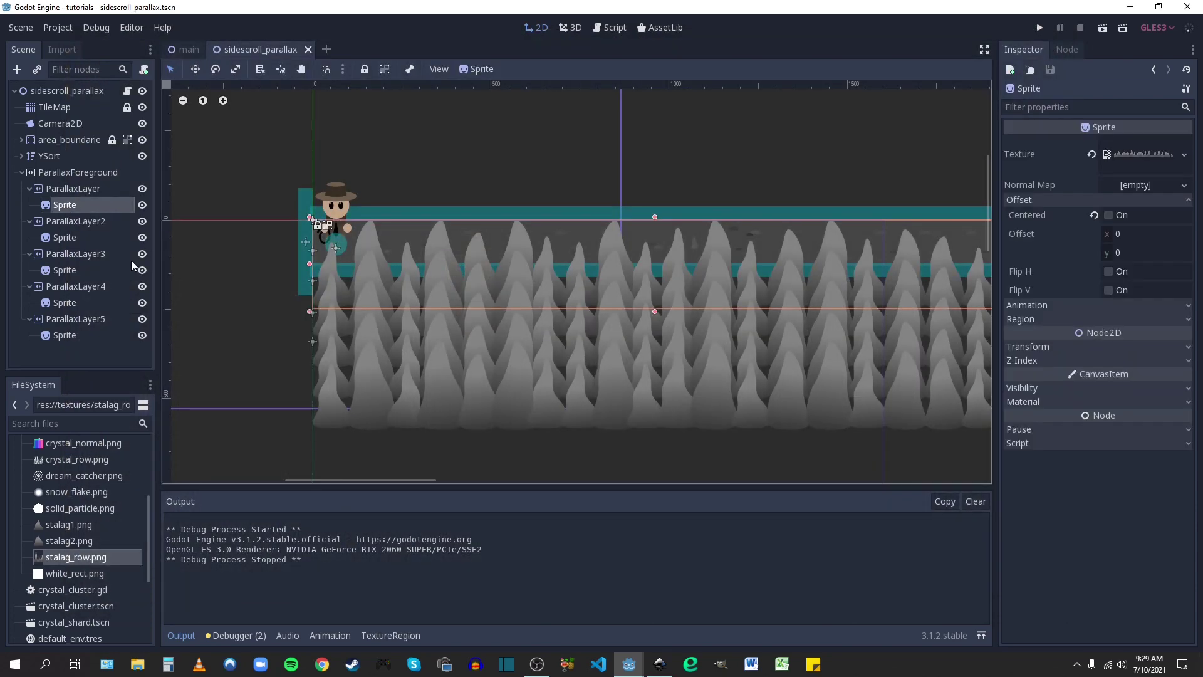
scroll(376, 373, "up", 2)
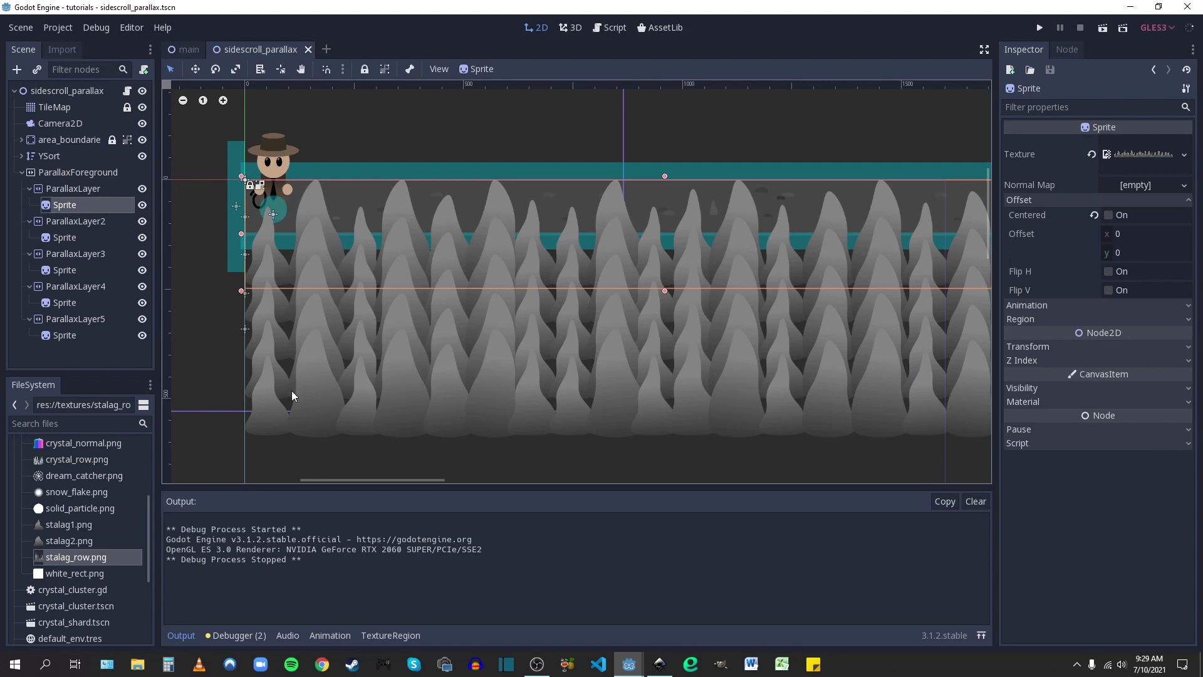
left_click(315, 407)
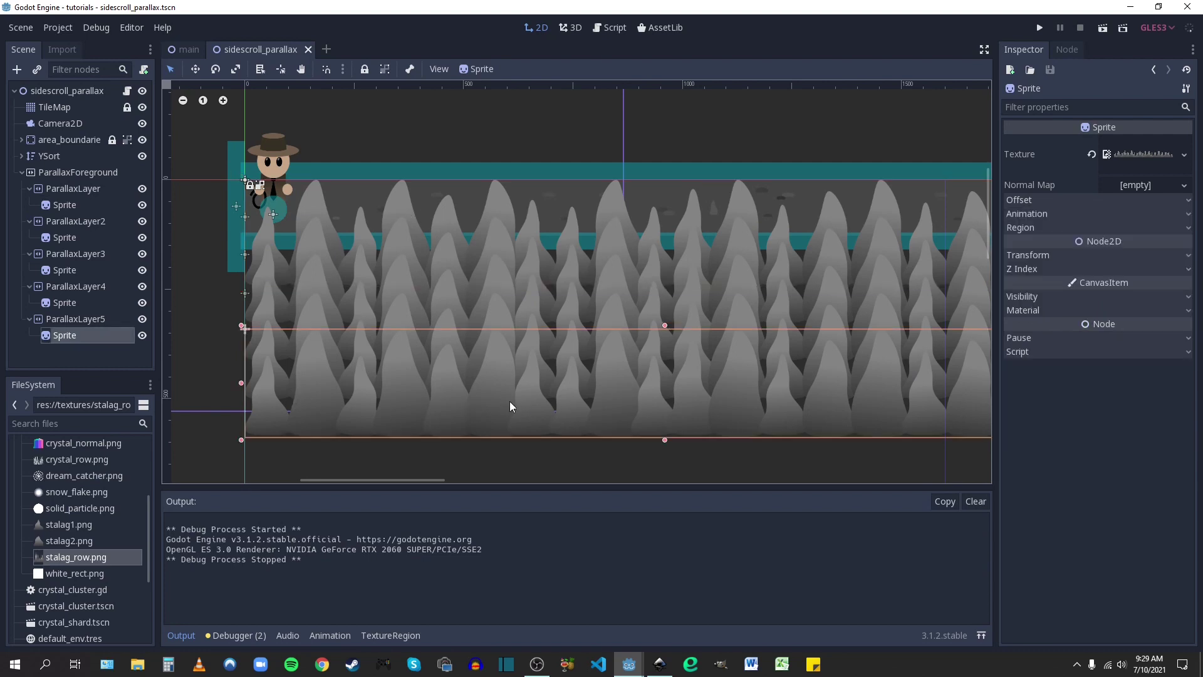
left_click(70, 205)
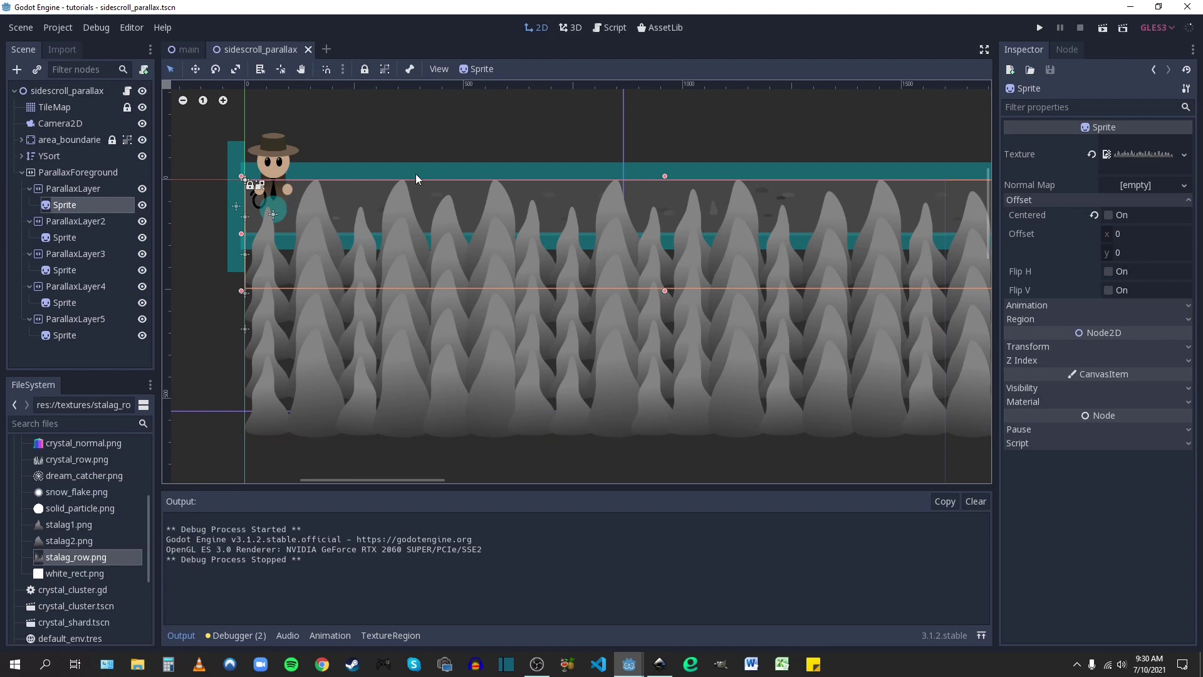
left_click(64, 335)
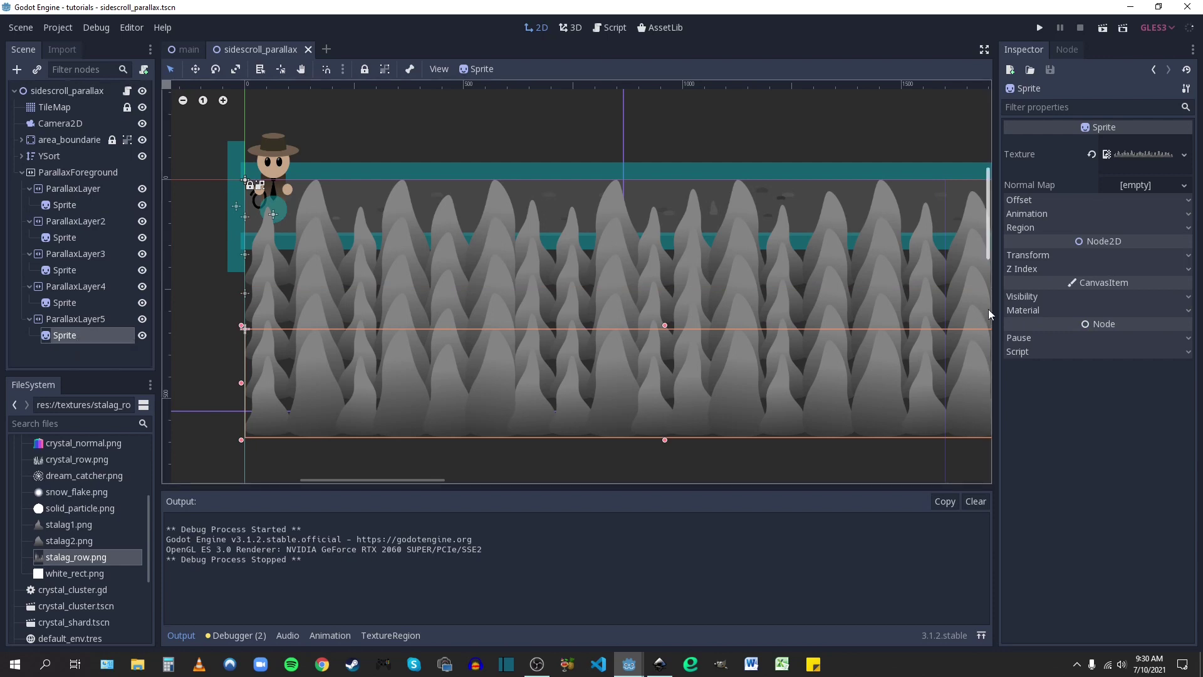
Set the Modulate tint to near-black 232323 for the front row and light grey c3c3c3 for ParallaxLayer2
left_click(1020, 297)
left_click(1120, 332)
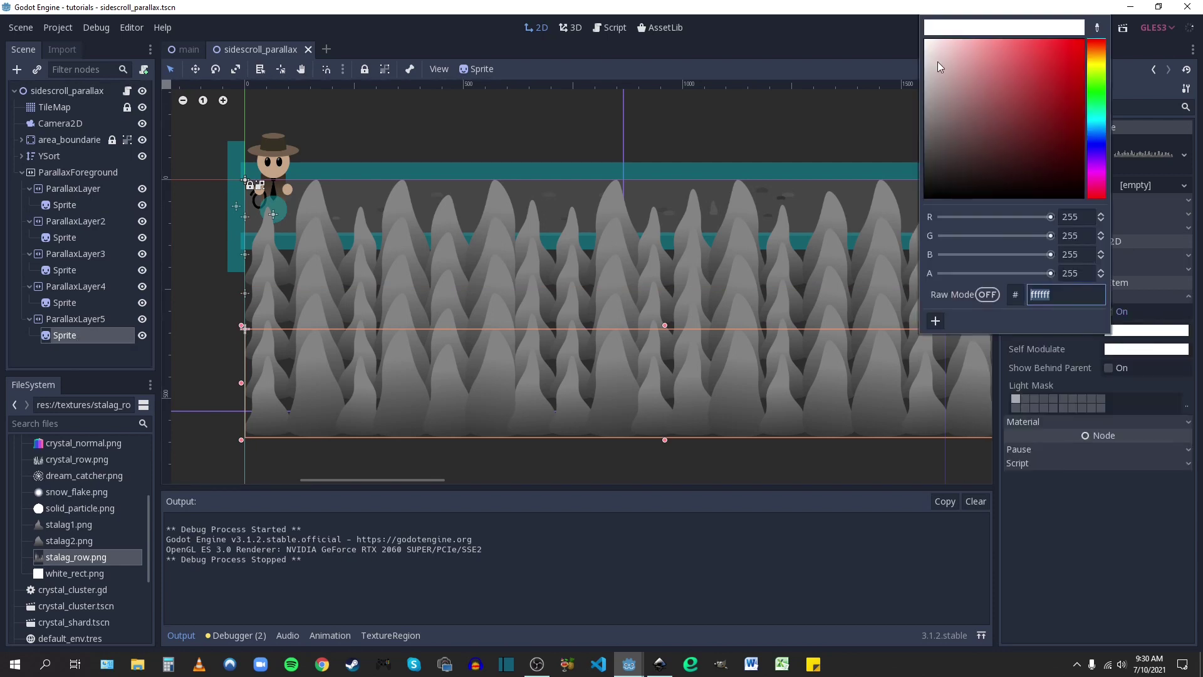
left_click_drag(938, 61, 874, 177)
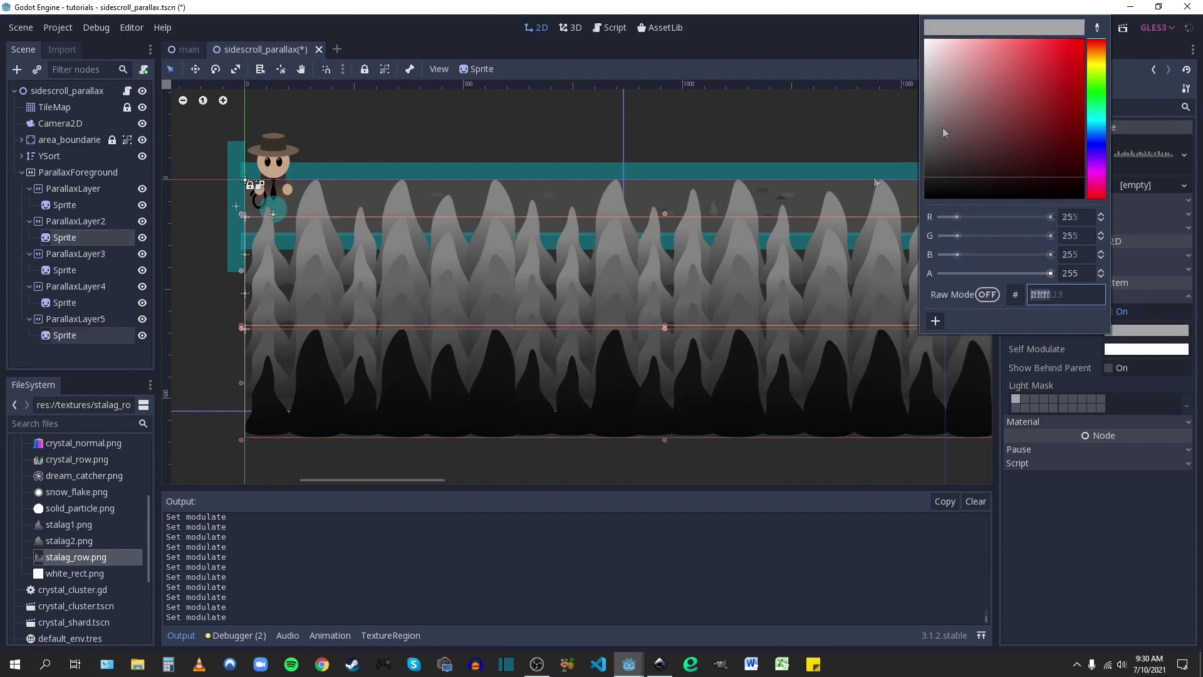
left_click_drag(943, 127, 885, 77)
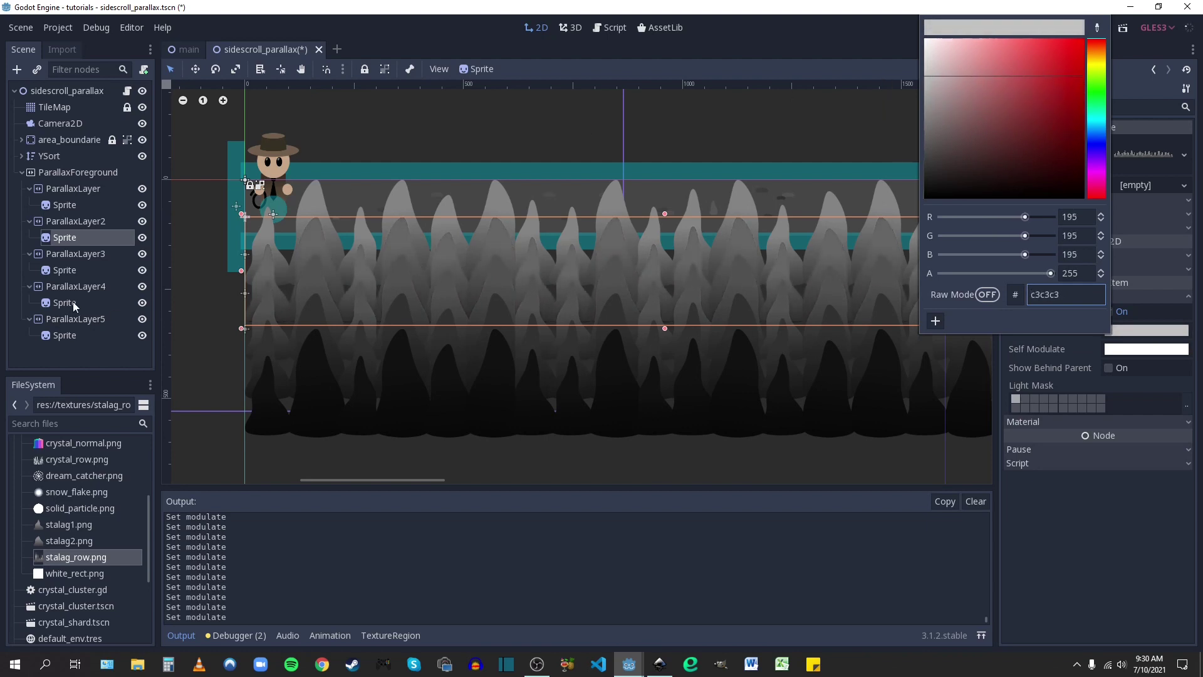
left_click(71, 205)
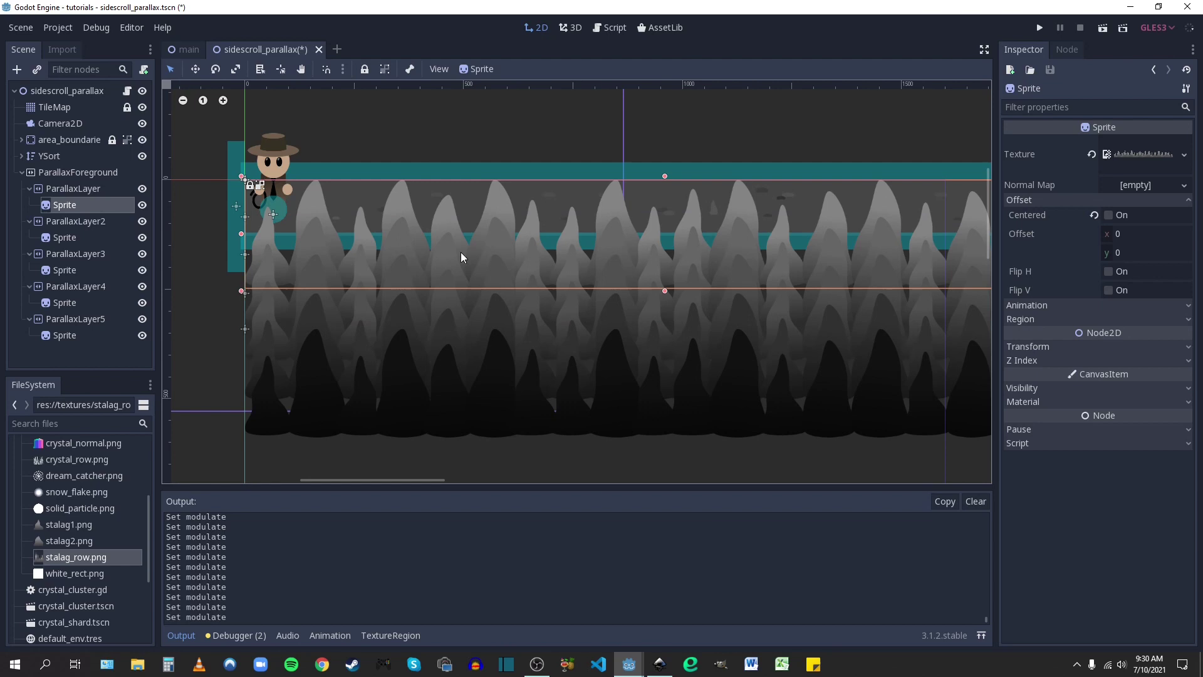
Resize ParallaxLayer2's stalactite Sprite by dragging its top edge
middle_click_drag(638, 263, 604, 280)
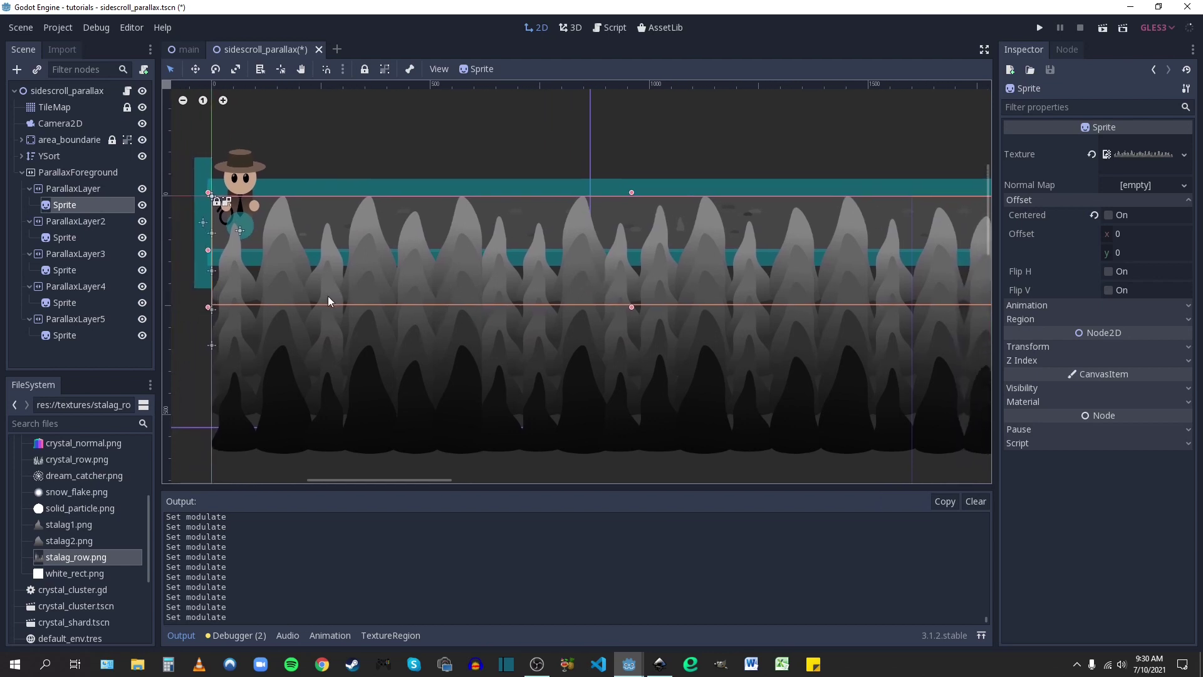
left_click(575, 278)
mouse_move(632, 250)
left_mouse_down()
mouse_move(634, 233)
mouse_move(638, 243)
left_mouse_up()
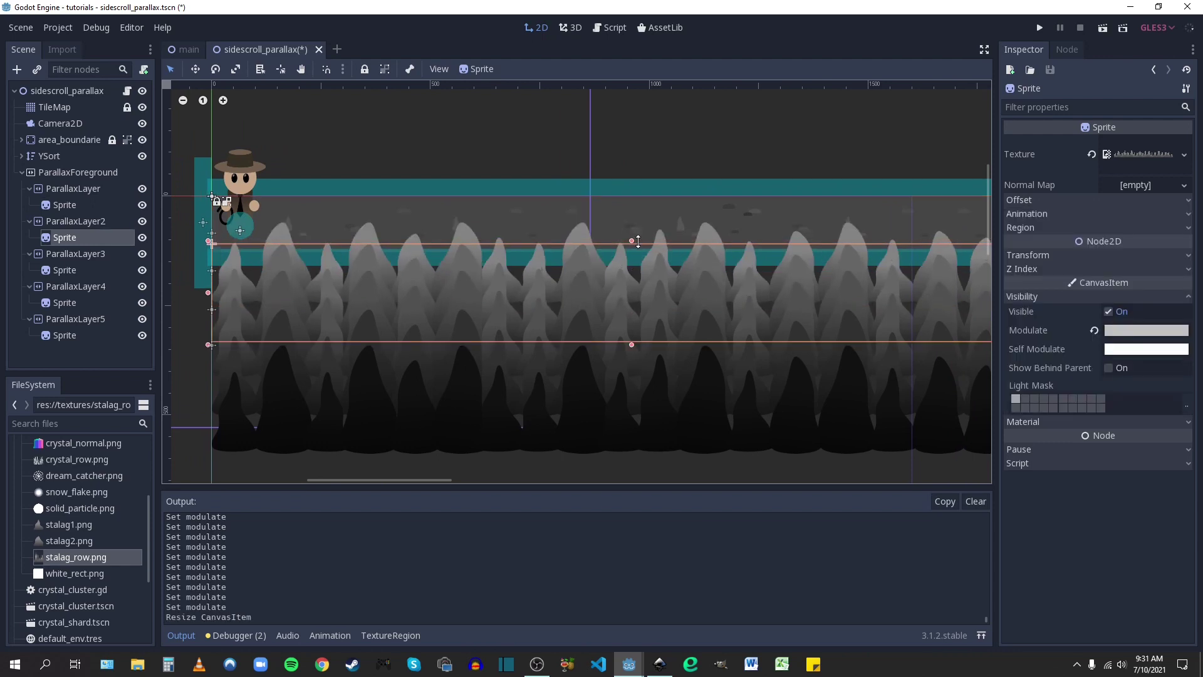
mouse_move(638, 242)
left_mouse_down()
mouse_move(634, 258)
mouse_move(632, 245)
left_mouse_up()
Lower ParallaxLayer4's Sprite top edge and nudge ParallaxLayer2's top edge down slightly
left_click(67, 270)
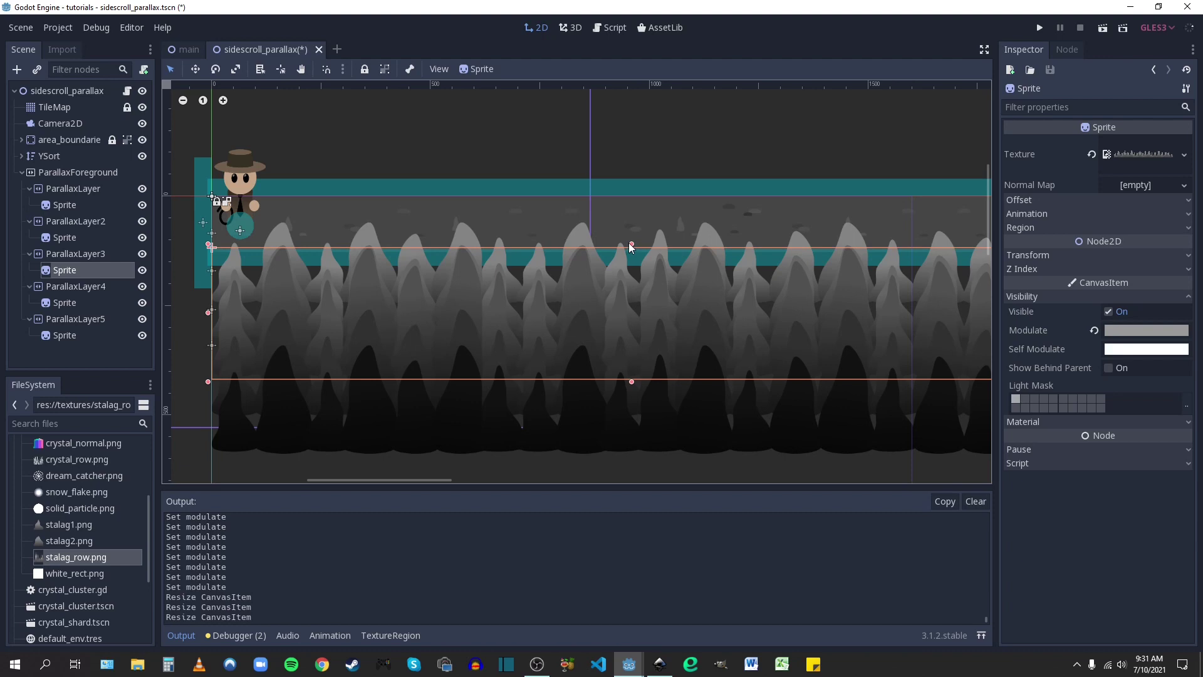
left_click(75, 304)
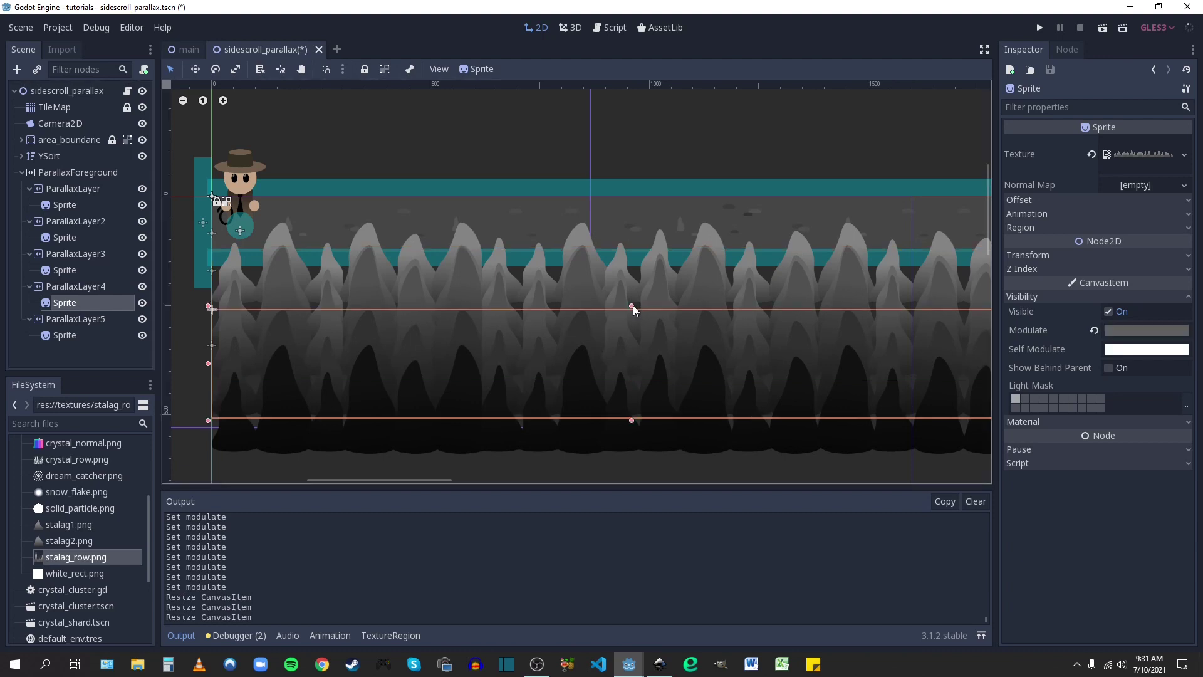
left_click_drag(632, 306, 633, 317)
left_click(74, 338)
left_click(65, 238)
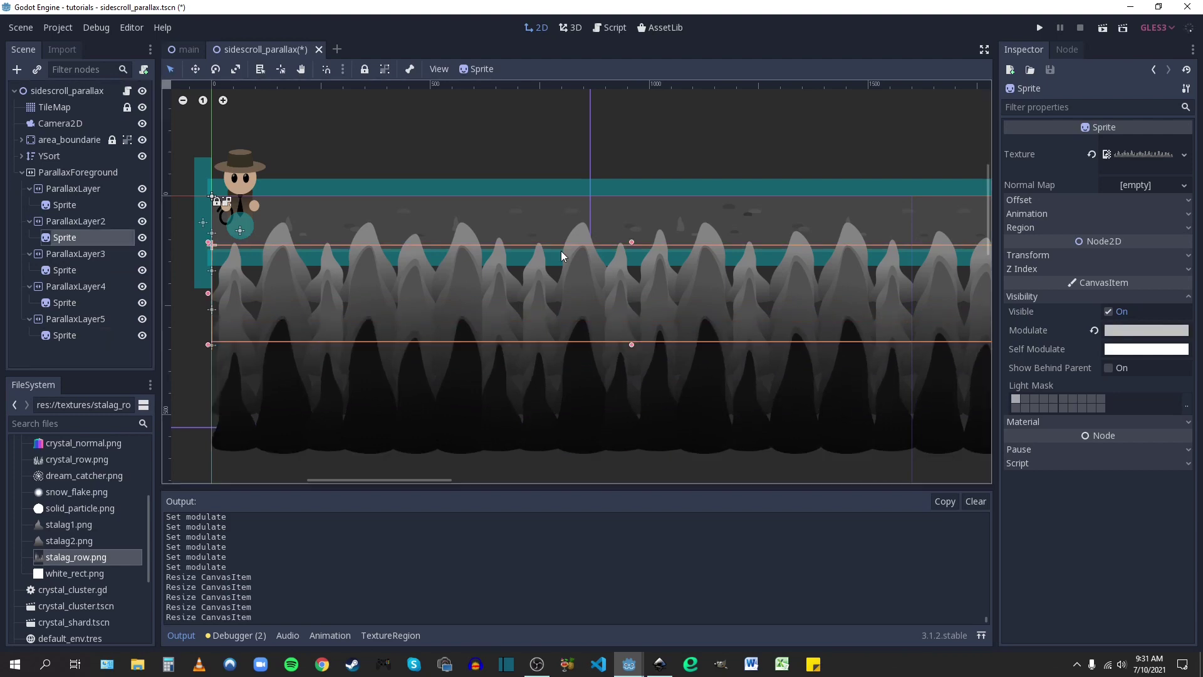
mouse_move(632, 245)
left_mouse_down()
mouse_move(632, 267)
mouse_move(631, 248)
left_mouse_up()
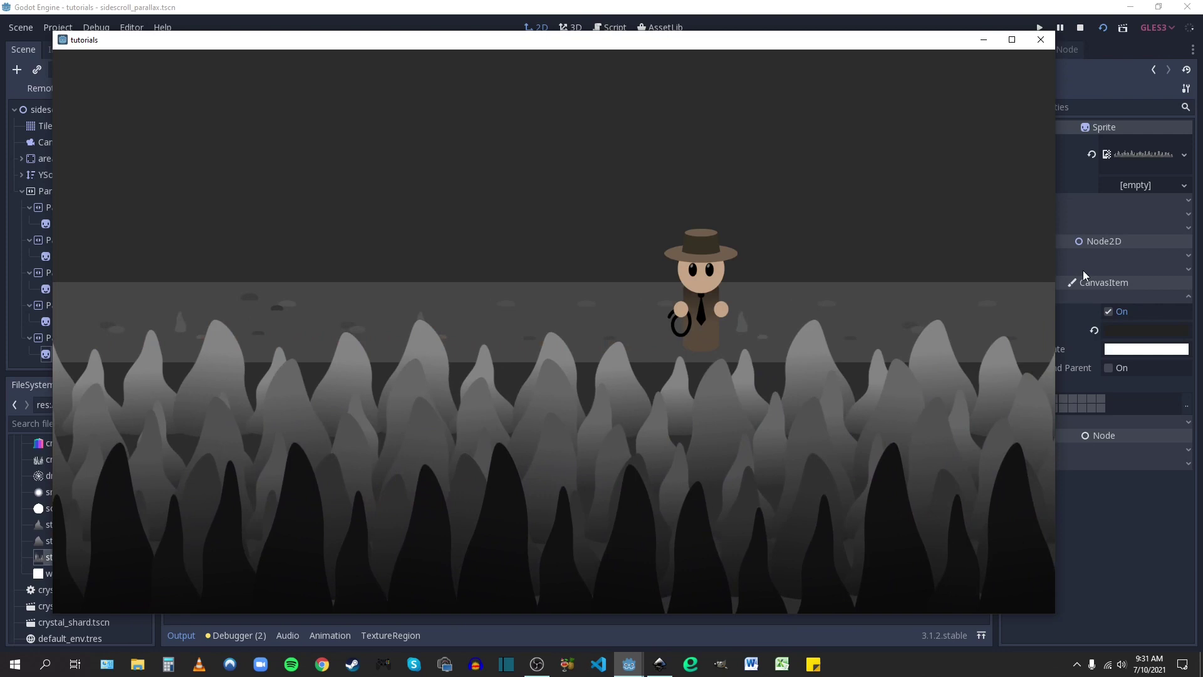
Walk the character left, right, up and down past the foreground stalactites, then stop the game
key("Left")
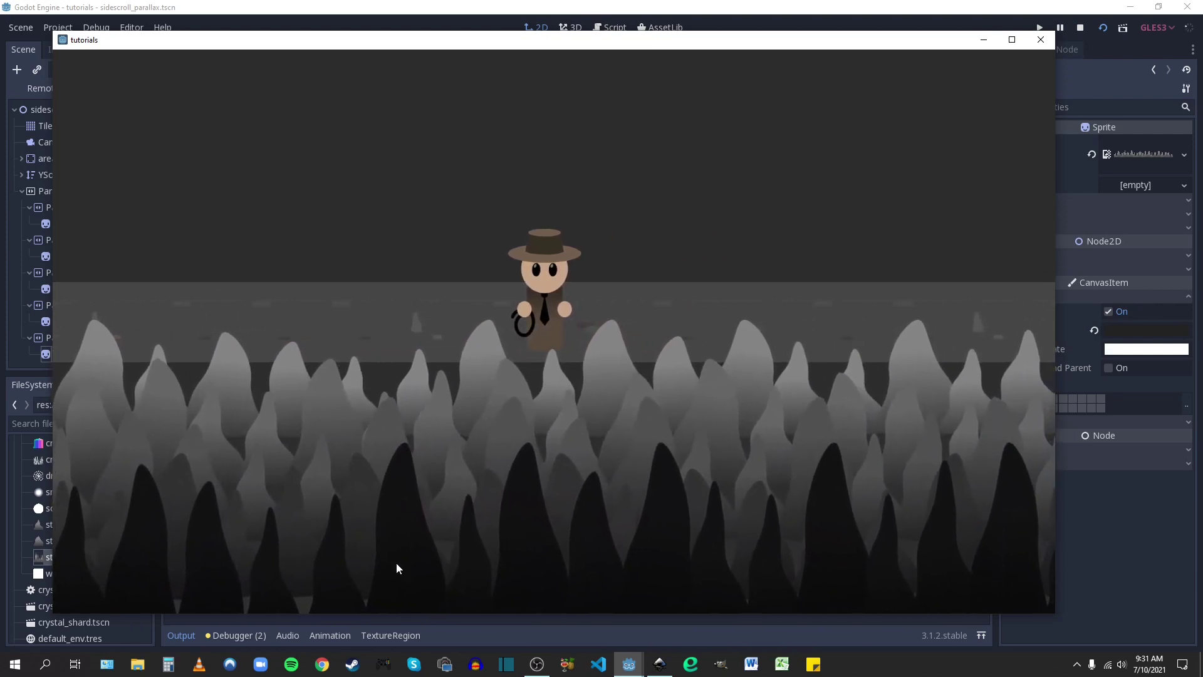
key("Left")
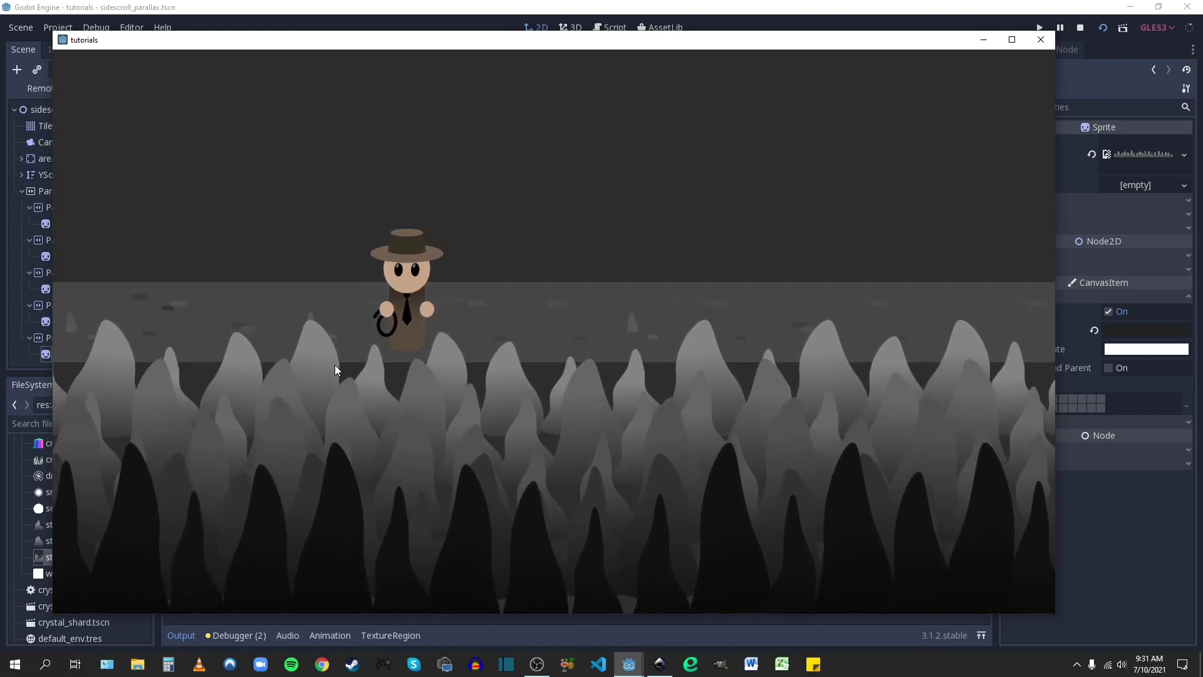
key("Left")
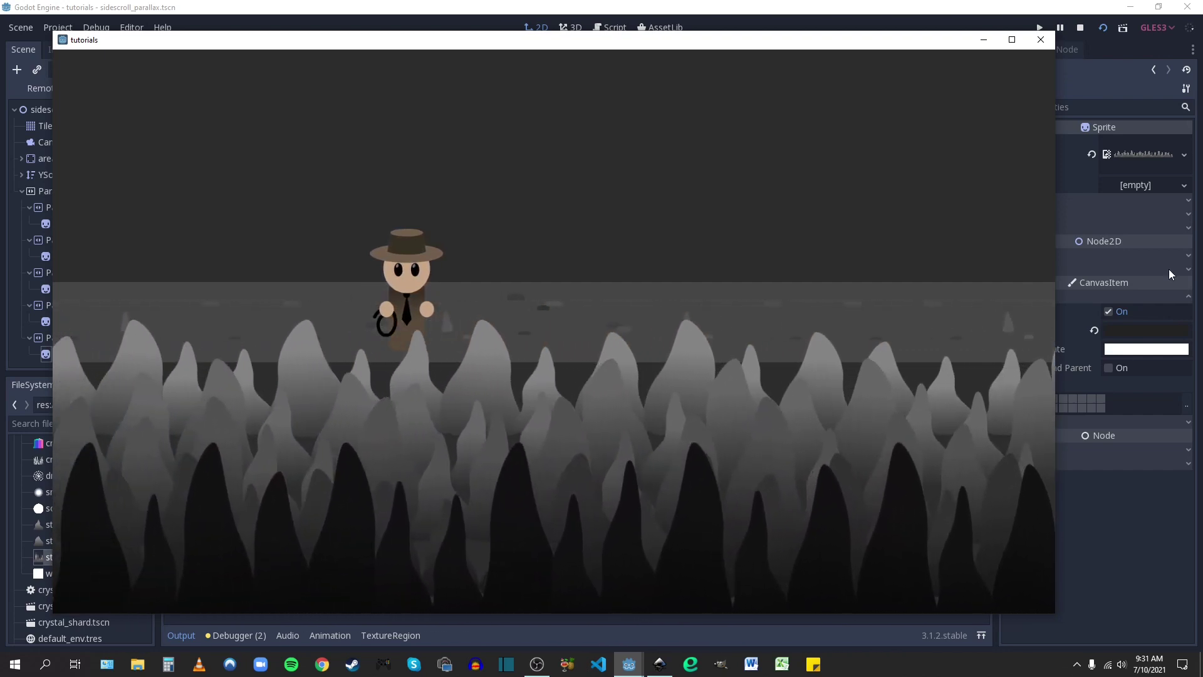
key("Right")
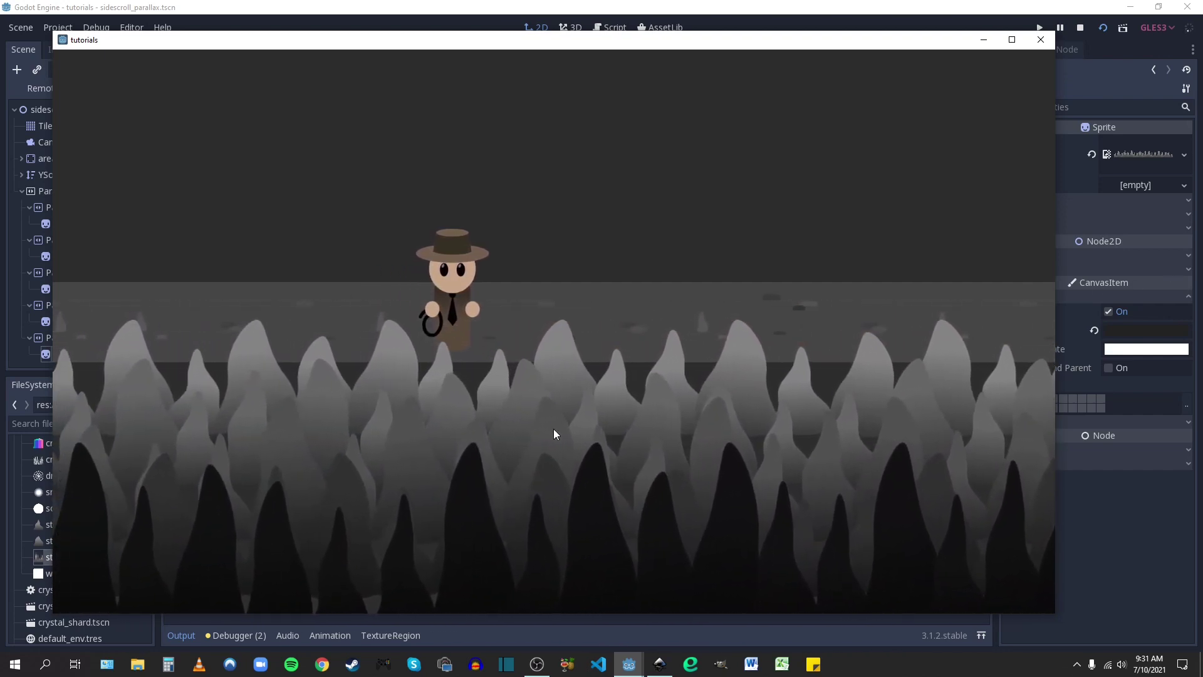
key("Left")
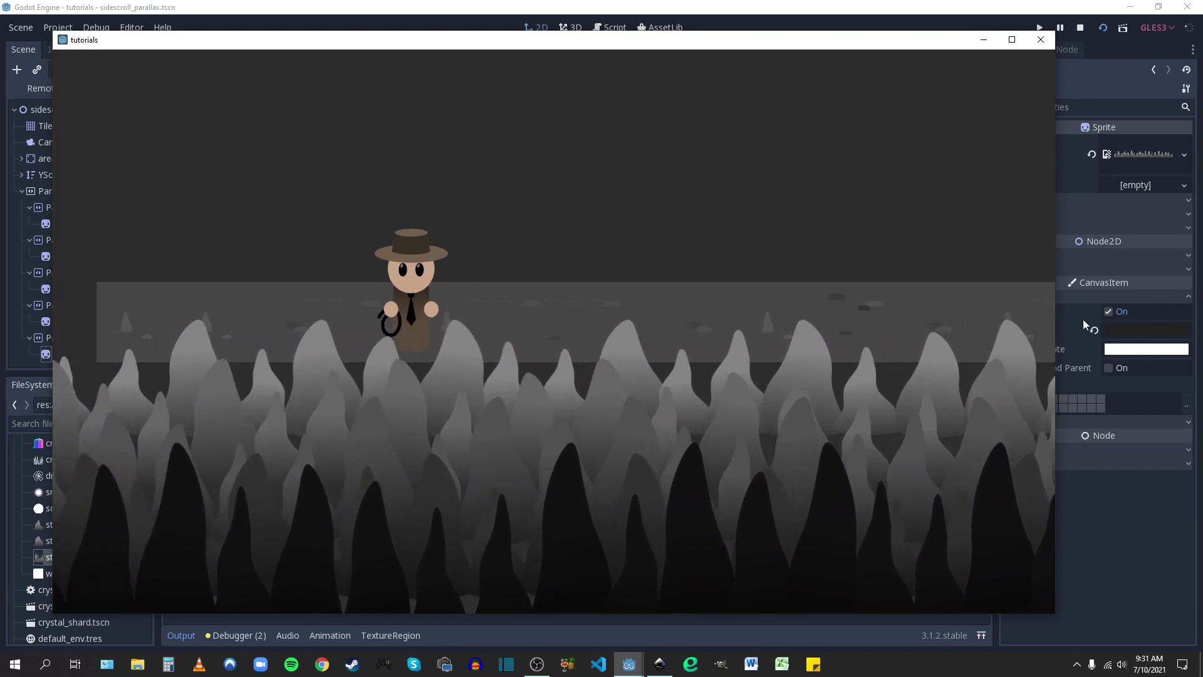
key("Up")
key("Down")
key("Right")
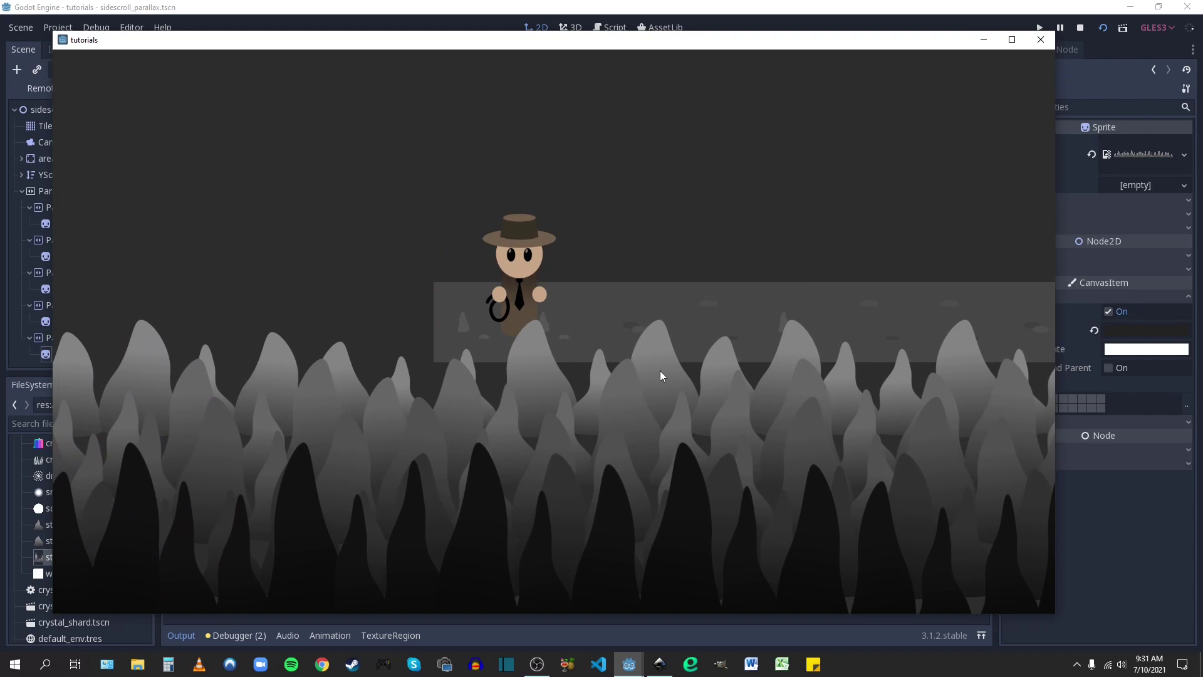
key("Left")
key("Right")
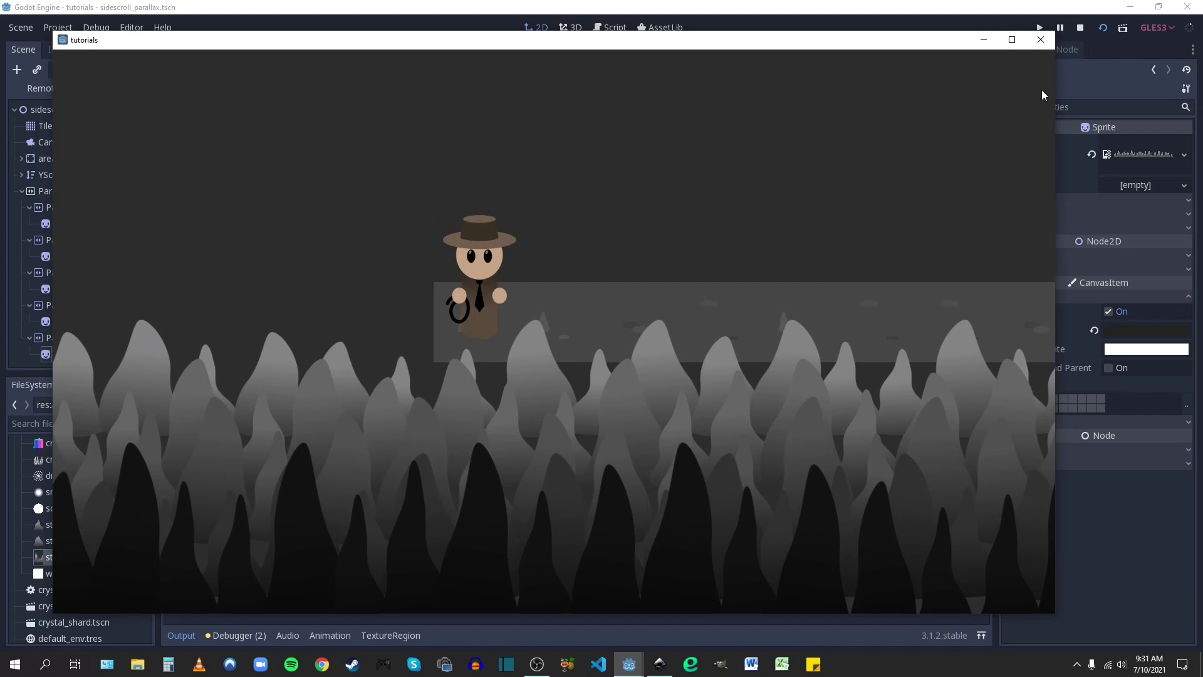
left_click(1041, 40)
Edit ParallaxLayer2's horizontal Motion Scale and shift the canvas view
left_click(75, 221)
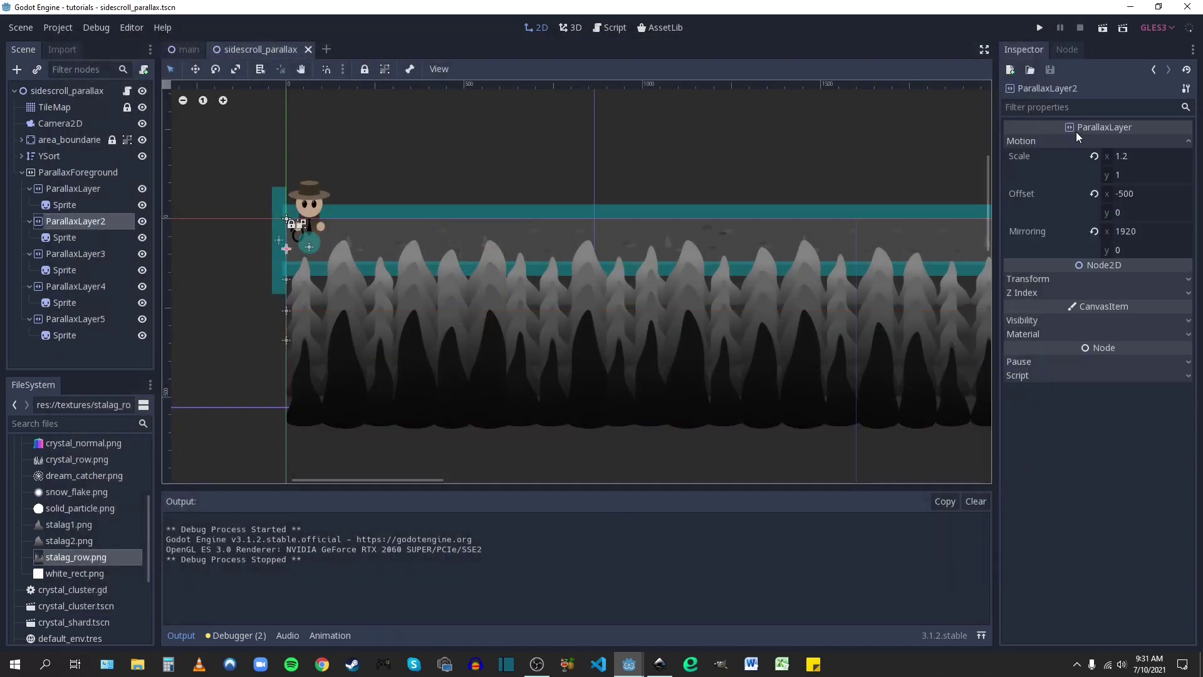
left_click(1127, 158)
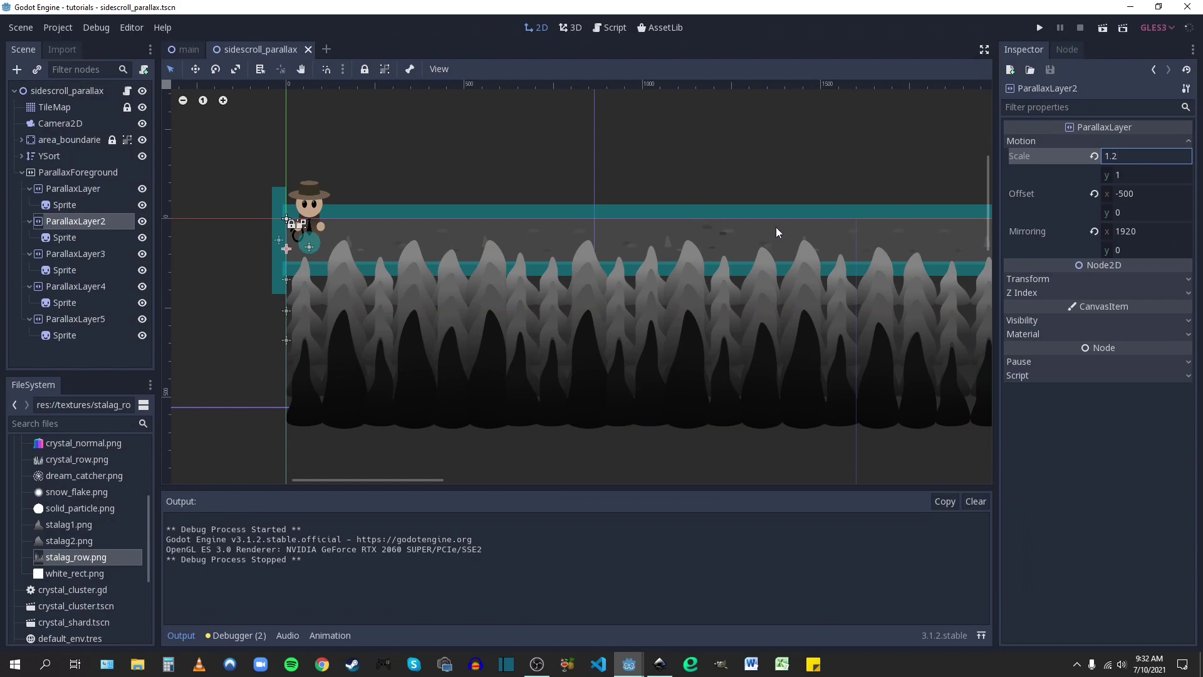
middle_click_drag(354, 244, 419, 259)
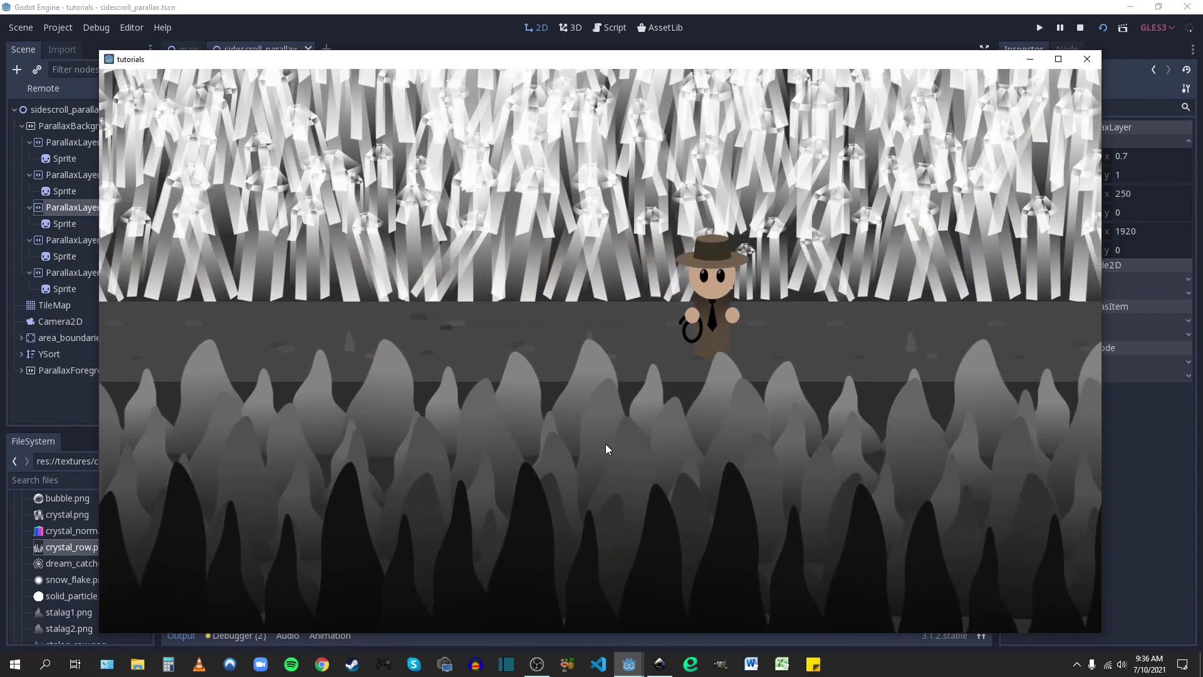
Walk the character left past the crystal backdrop and back right in the test run
key("Left")
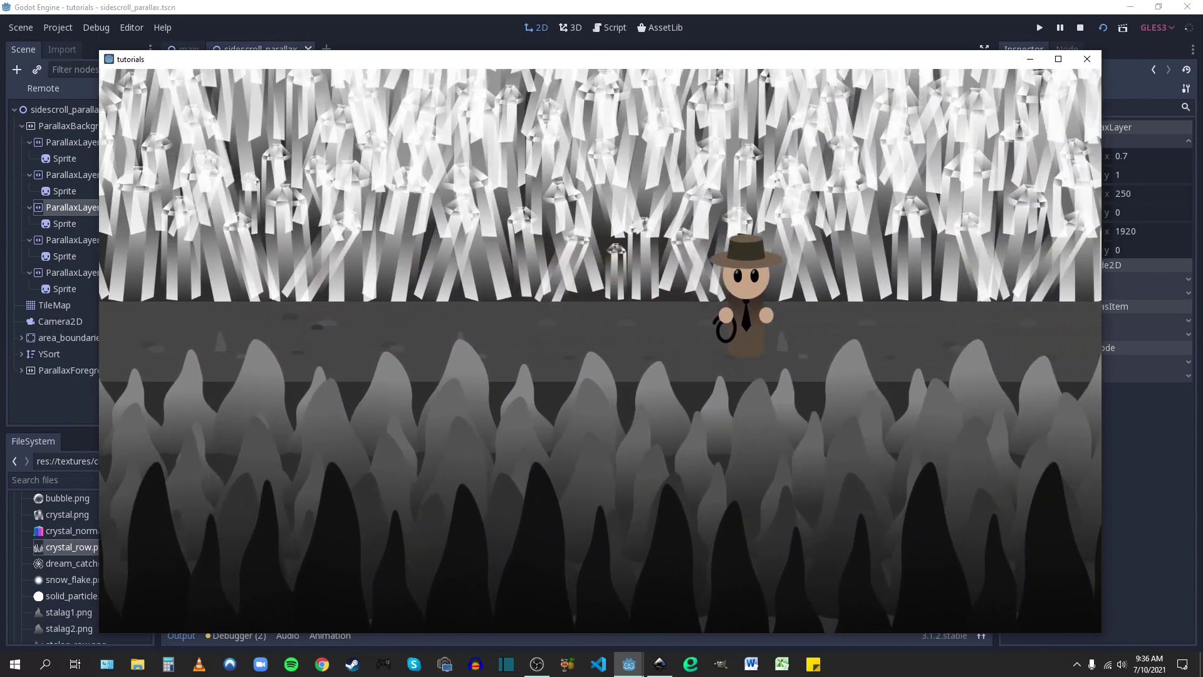
key("Left")
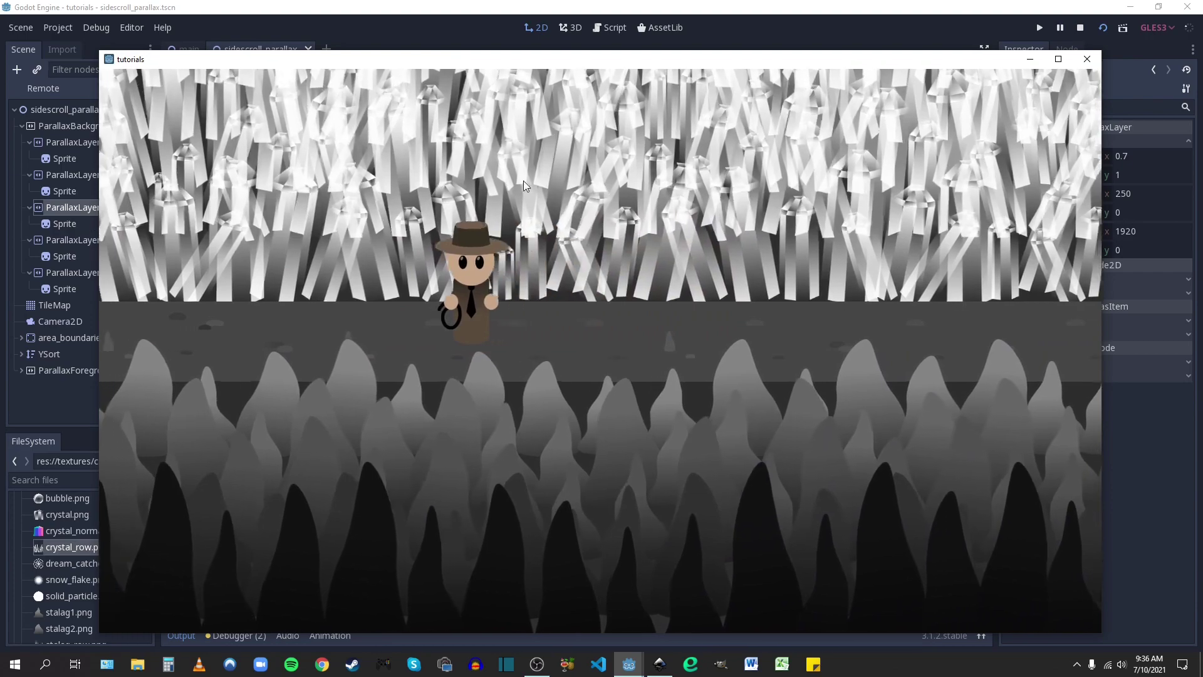
key("Right")
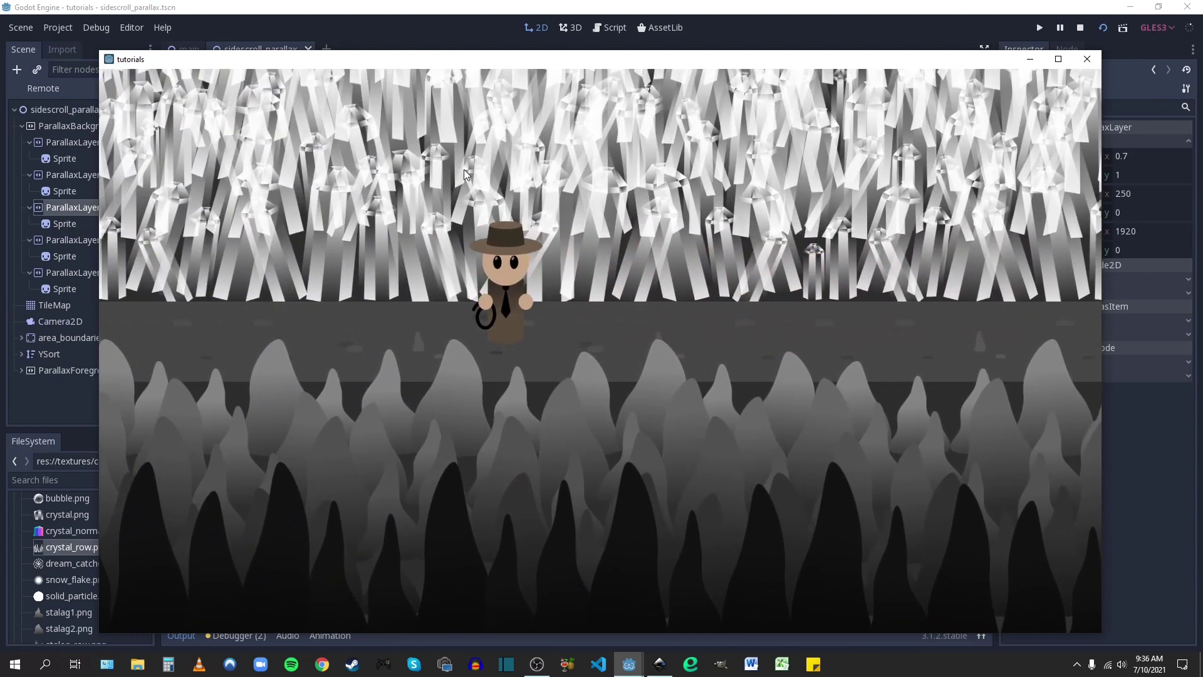
Stop the game, select the first background crystal sprite, and hide the output panel
left_click(1090, 61)
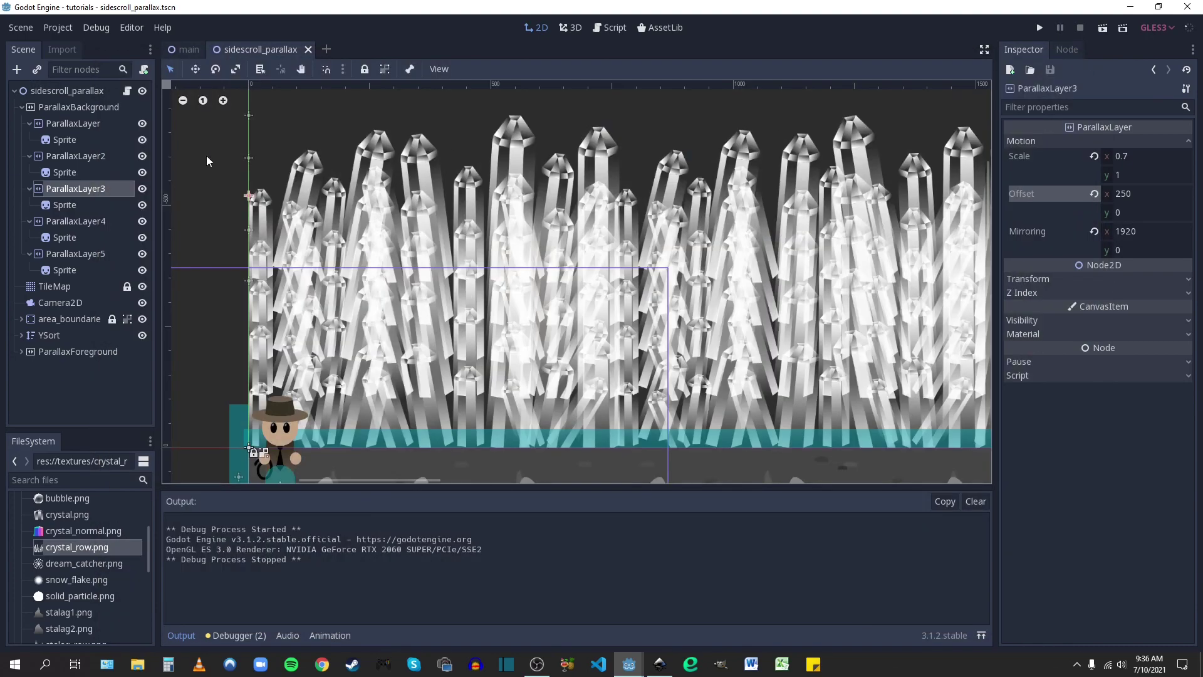
left_click(66, 139)
left_click(181, 635)
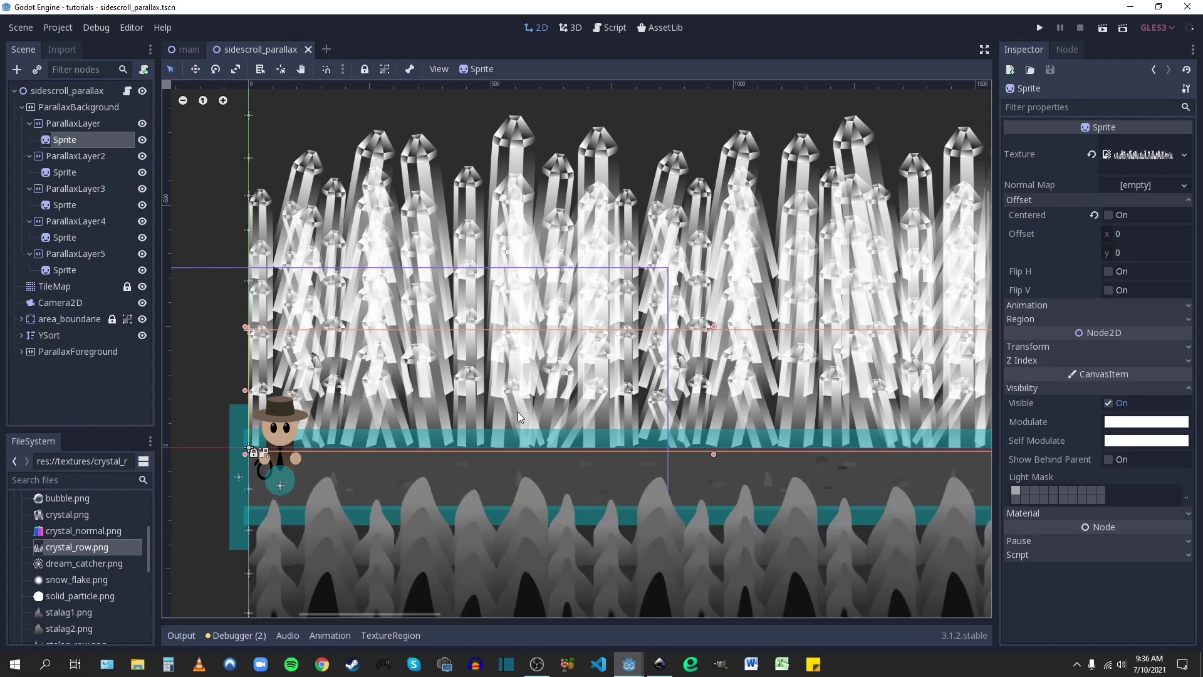
scroll(549, 351, "down", 3)
scroll(981, 388, "up", 1)
scroll(479, 385, "up", 1)
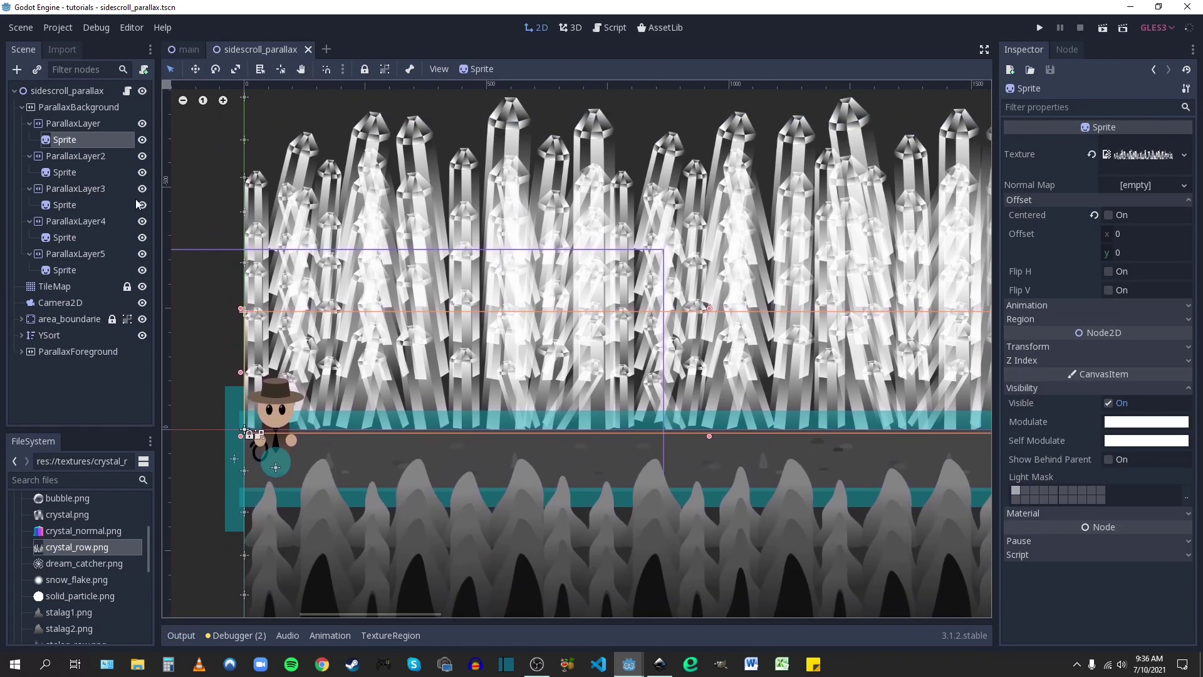
Tint the crystal sprite red and move ParallaxLayer5 to the top of the background layers
left_click(1121, 423)
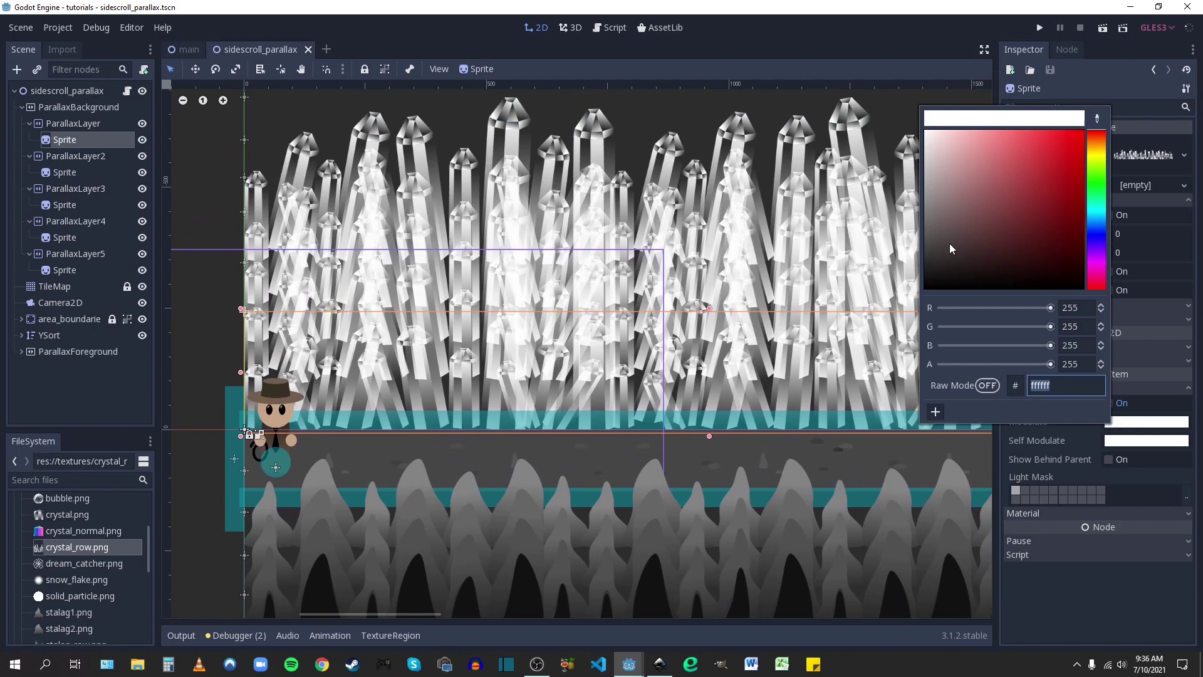
left_click_drag(1010, 149, 1023, 133)
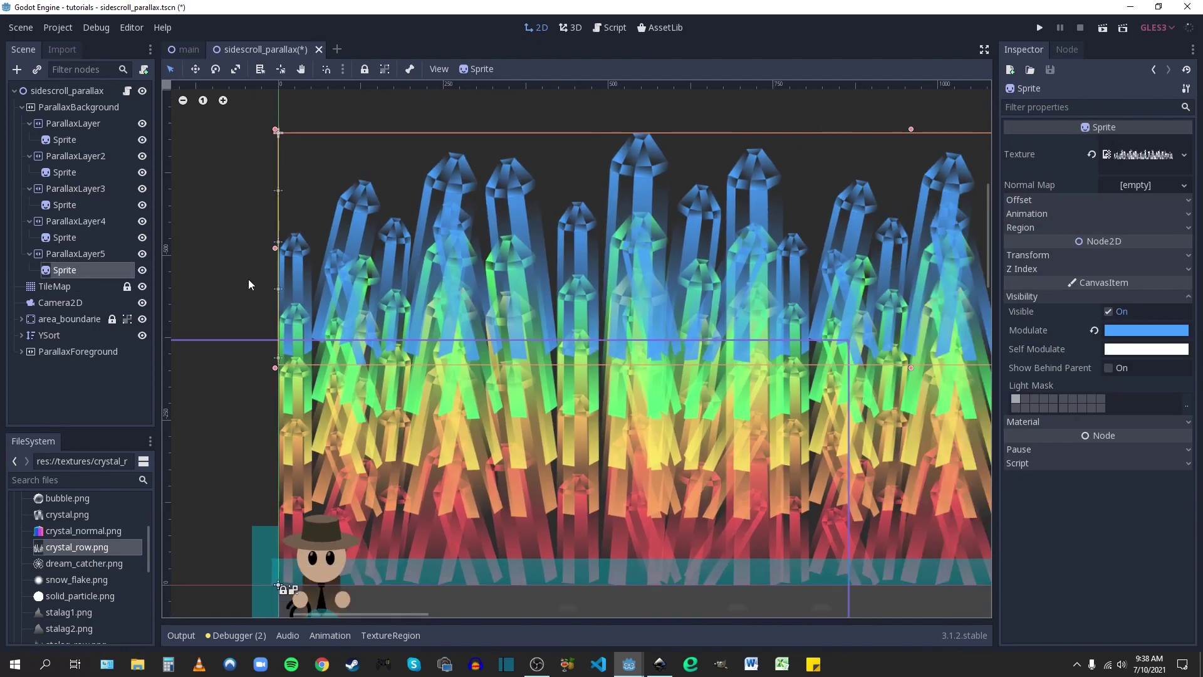
middle_click_drag(248, 284, 217, 246)
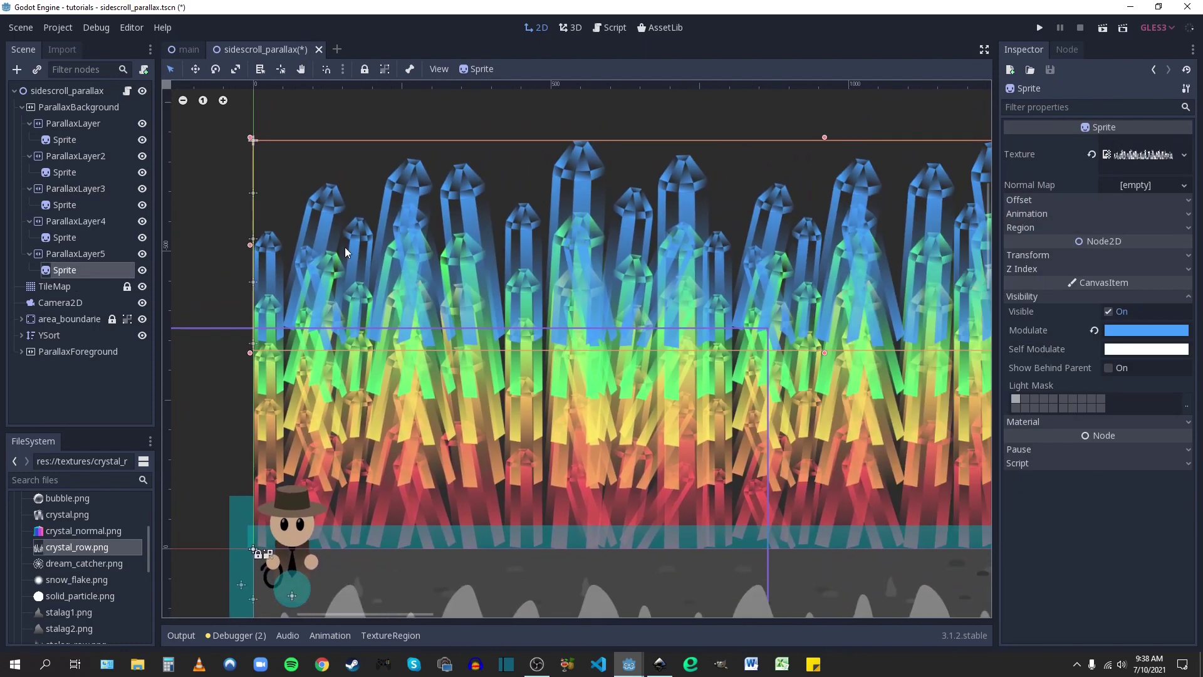
left_click_drag(69, 254, 69, 117)
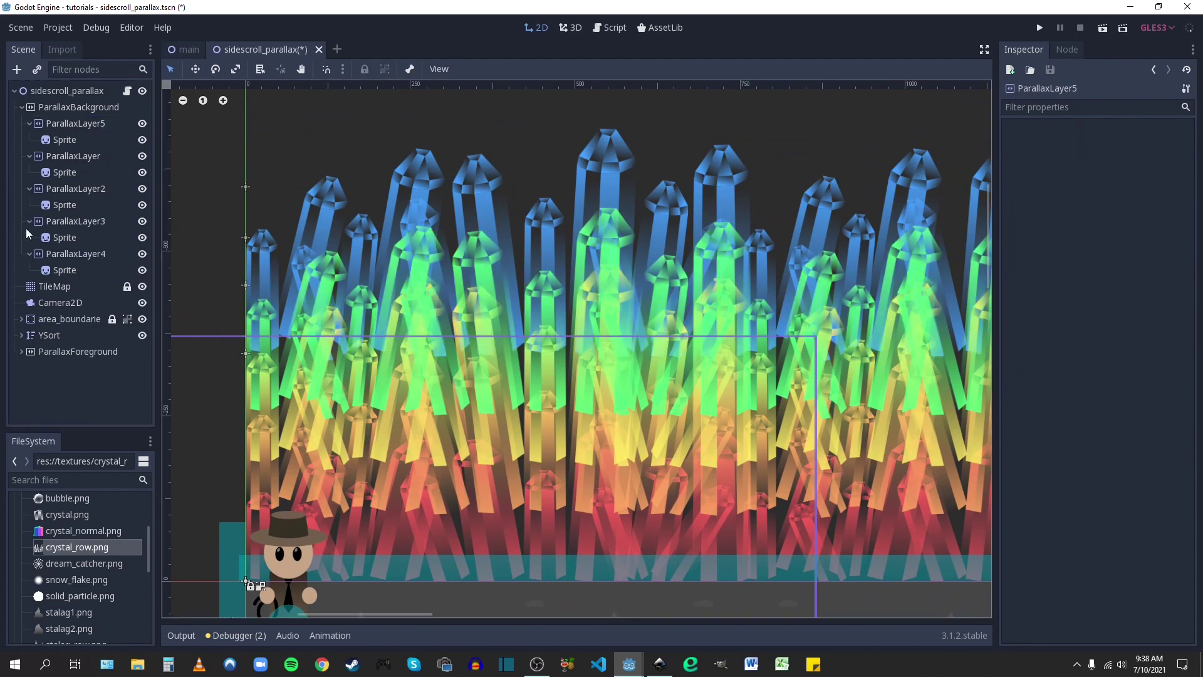
Place ParallaxLayer4 and ParallaxLayer3 below ParallaxLayer5 in descending order, then run the scene
left_click_drag(78, 260, 70, 152)
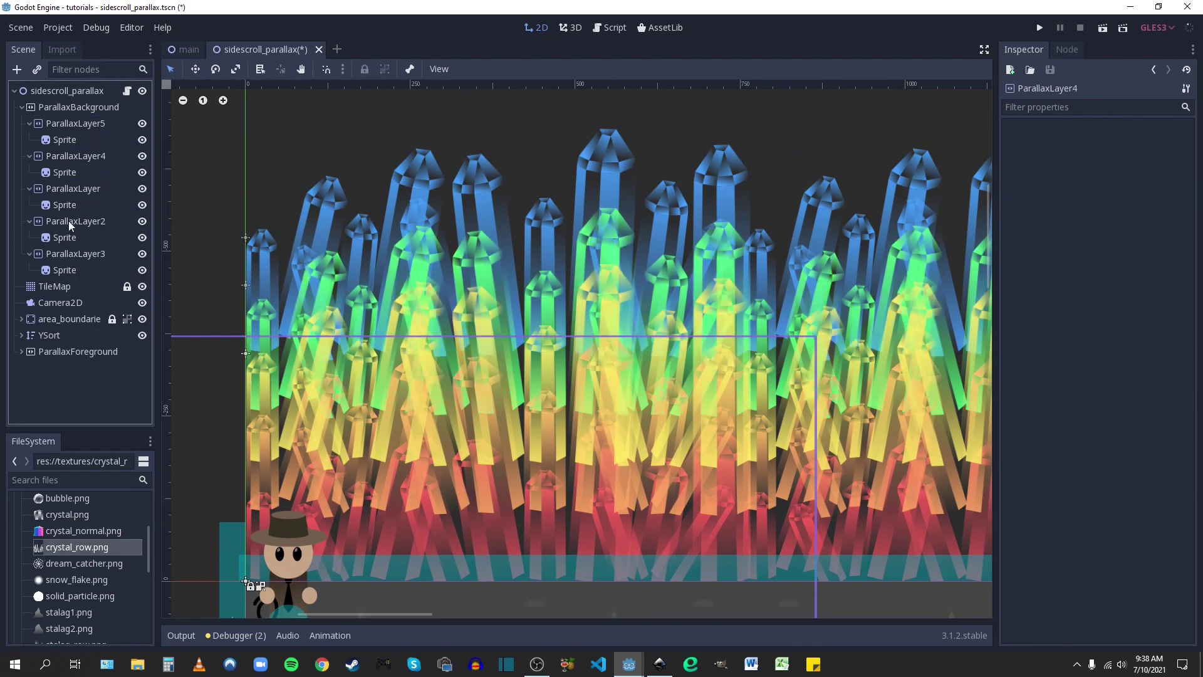
left_click_drag(66, 257, 71, 181)
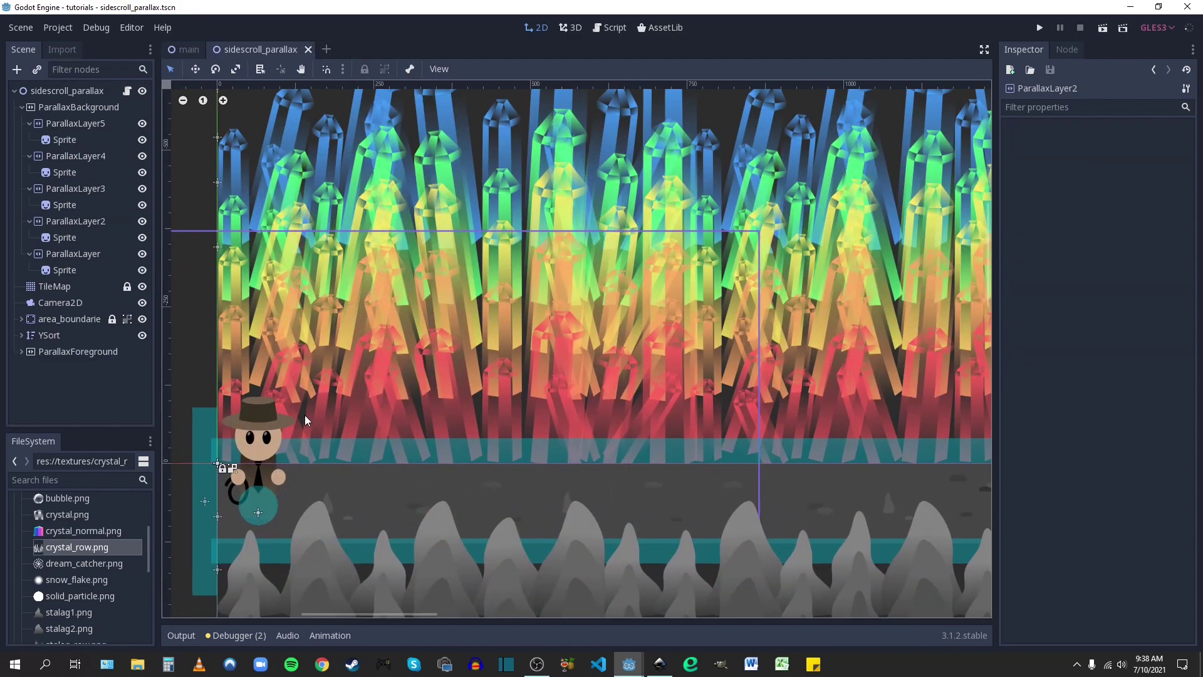
scroll(172, 143, "down", 1)
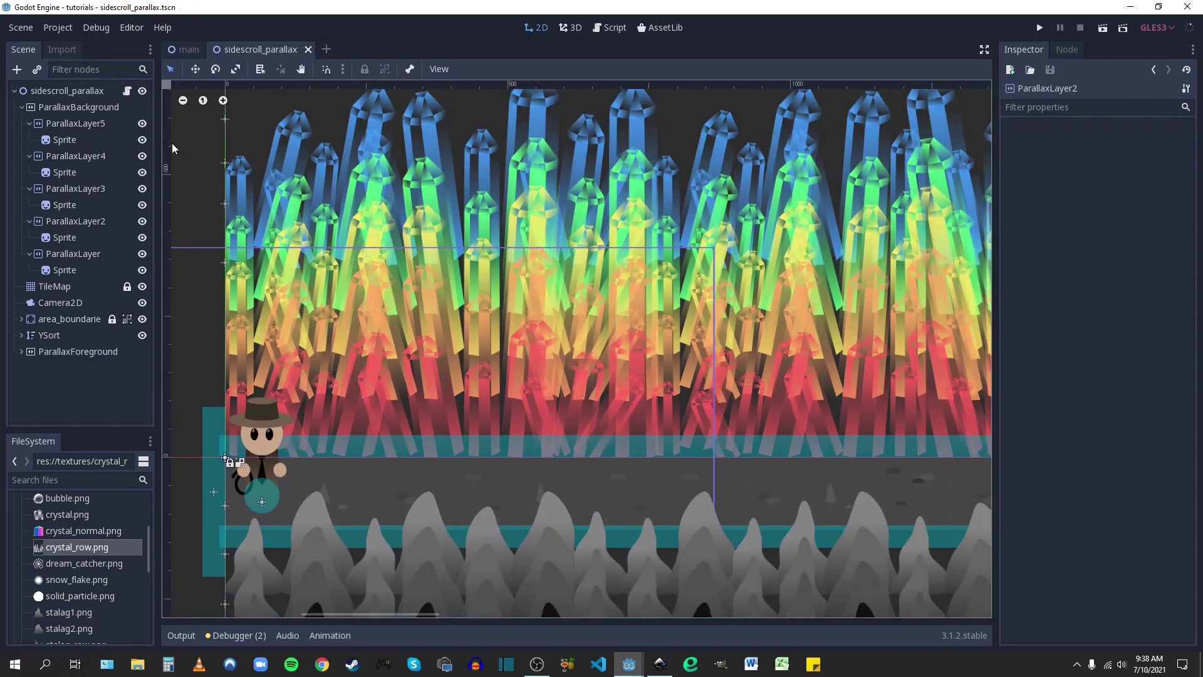
left_click(69, 125)
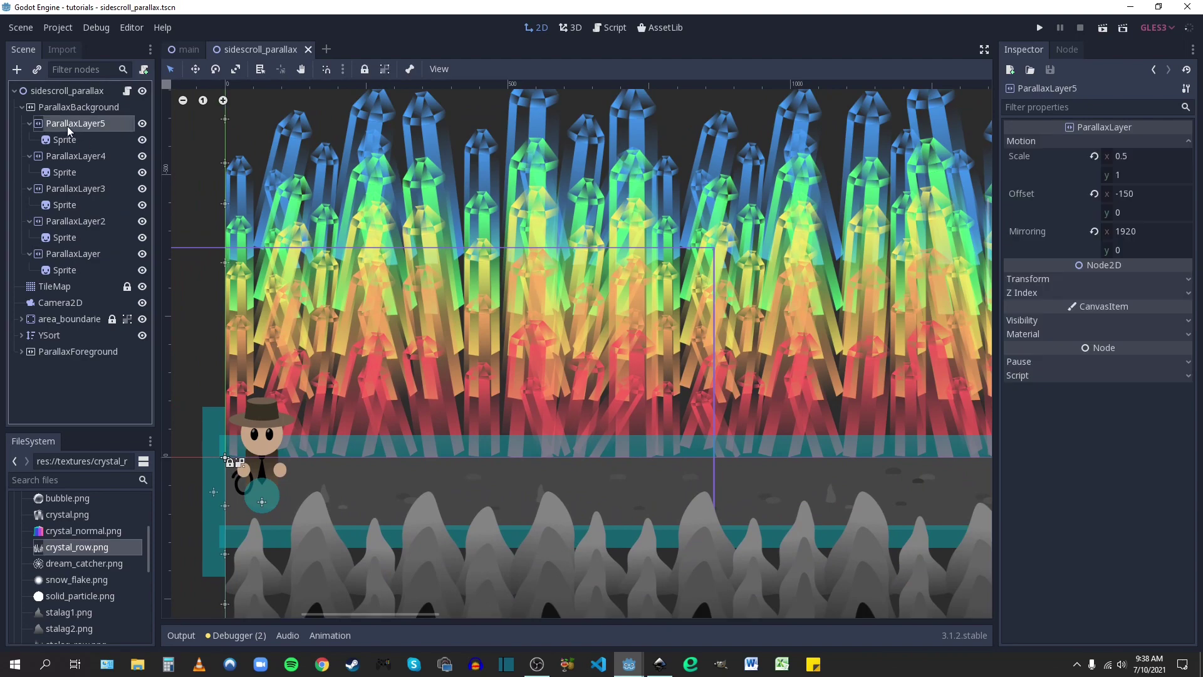
middle_click_drag(375, 291, 389, 294)
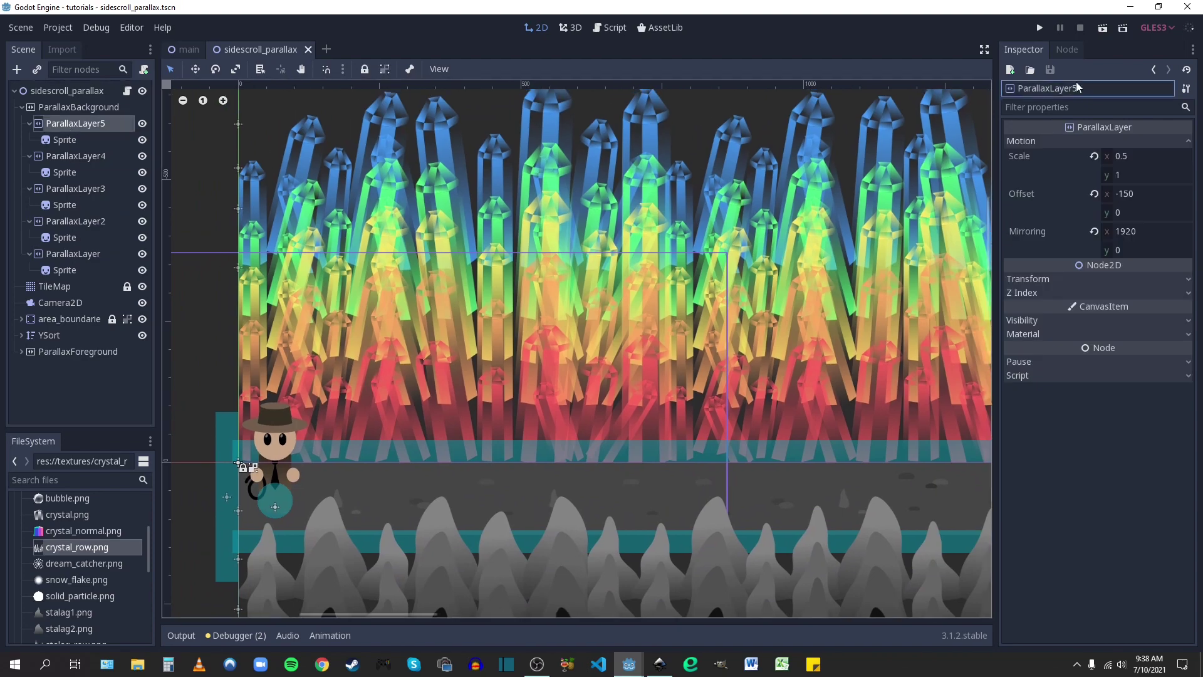
left_click(1103, 28)
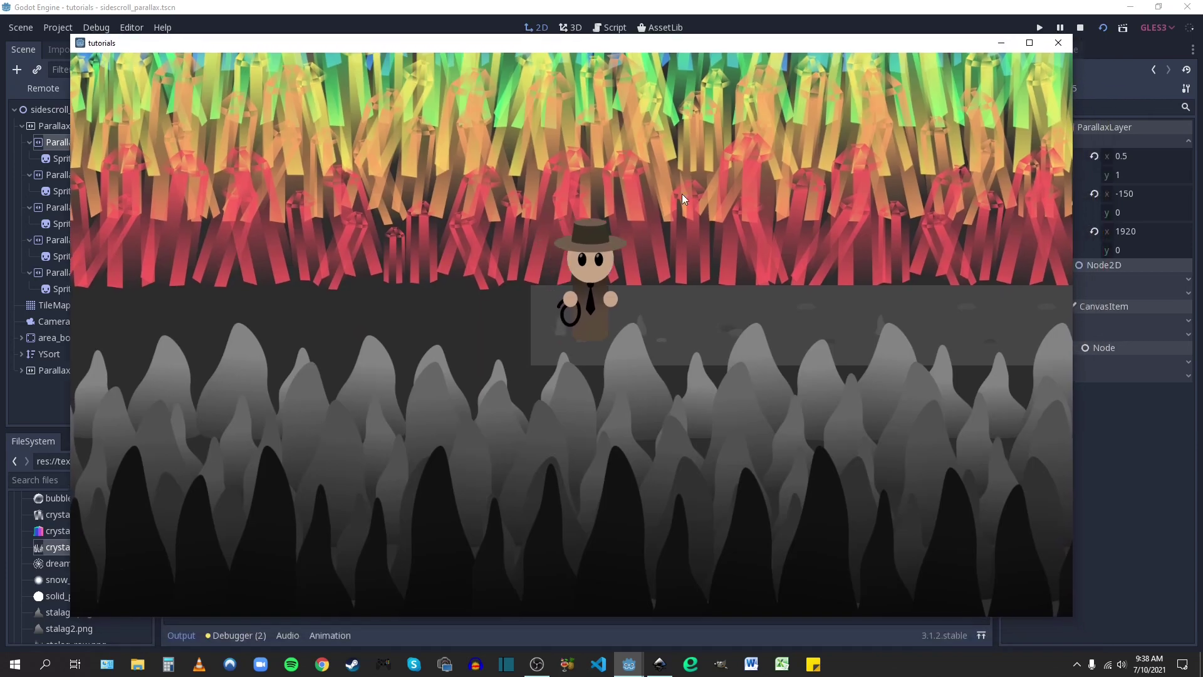
Walk the character right, down, up and left to watch the rainbow crystal rows scroll
key("Right")
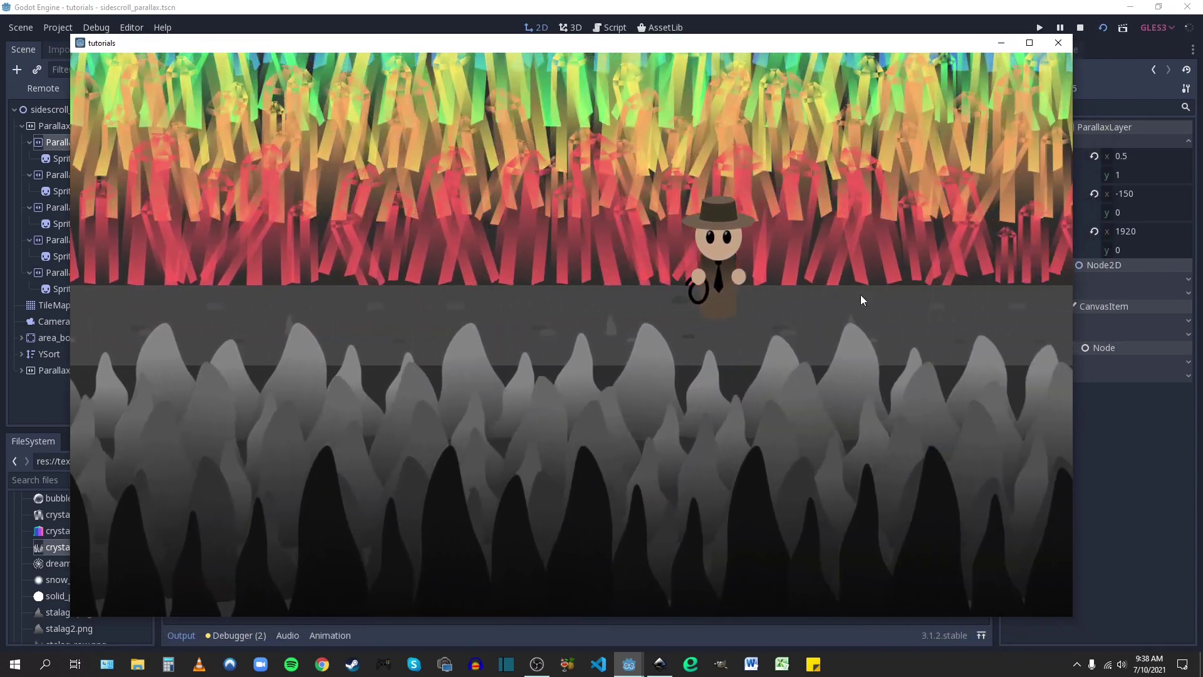
key("Down")
key("Left")
key("Left")
key("Up")
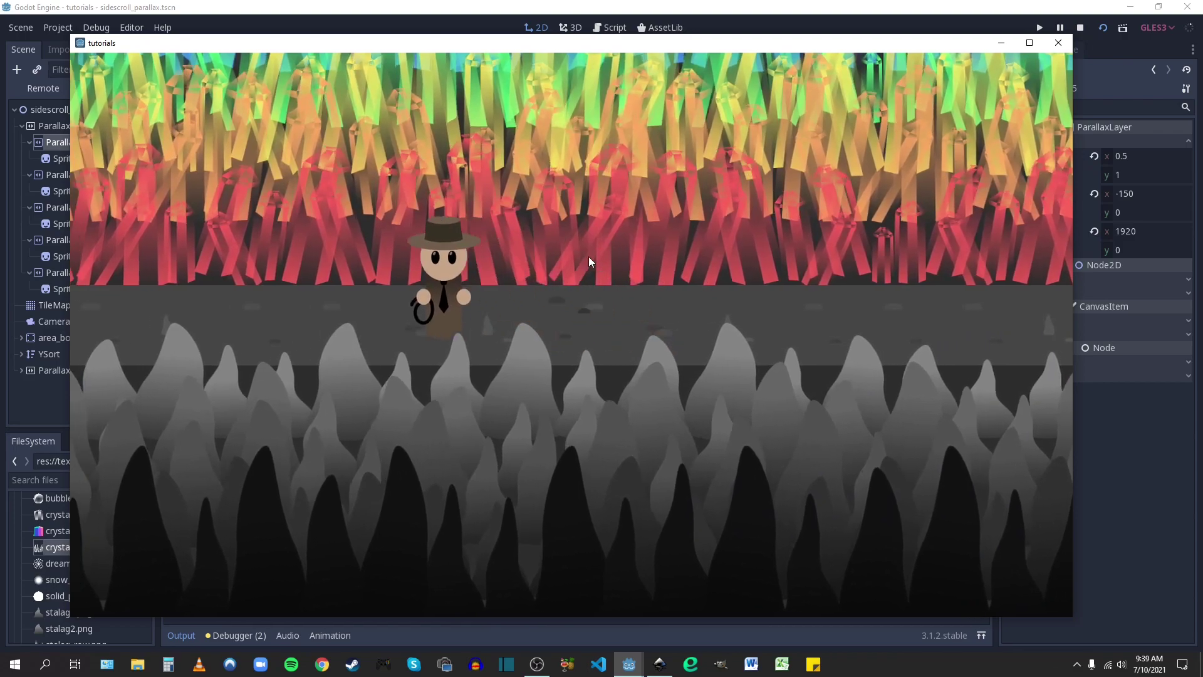
key("Left")
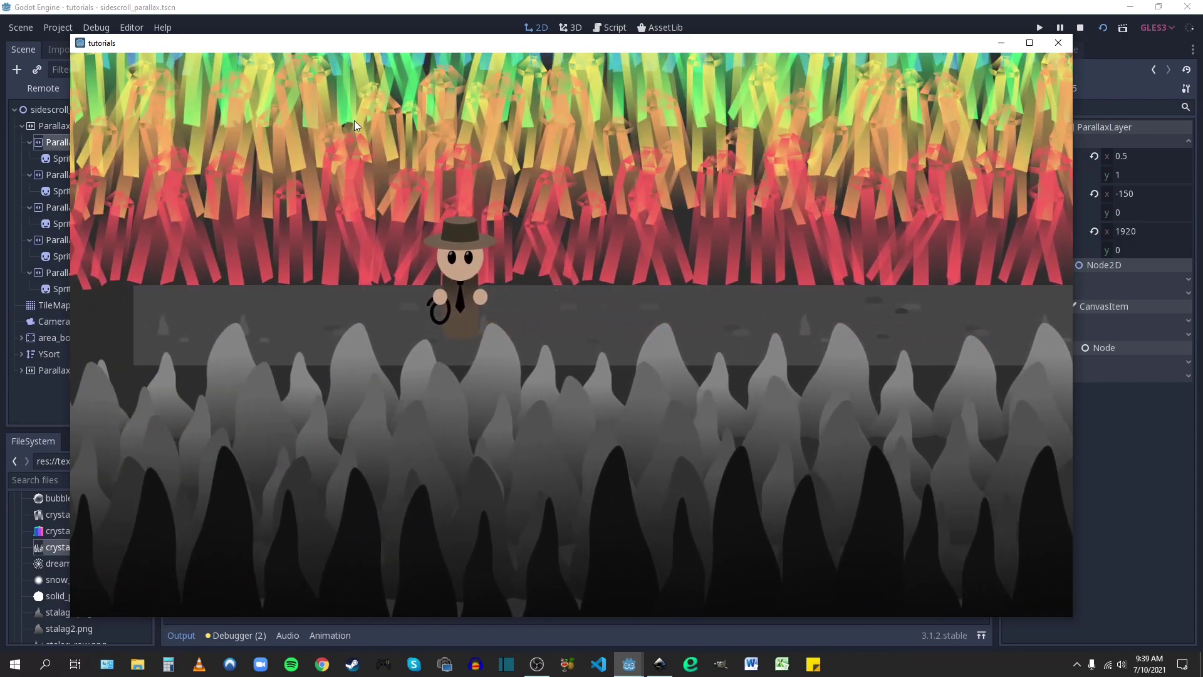
key("Left")
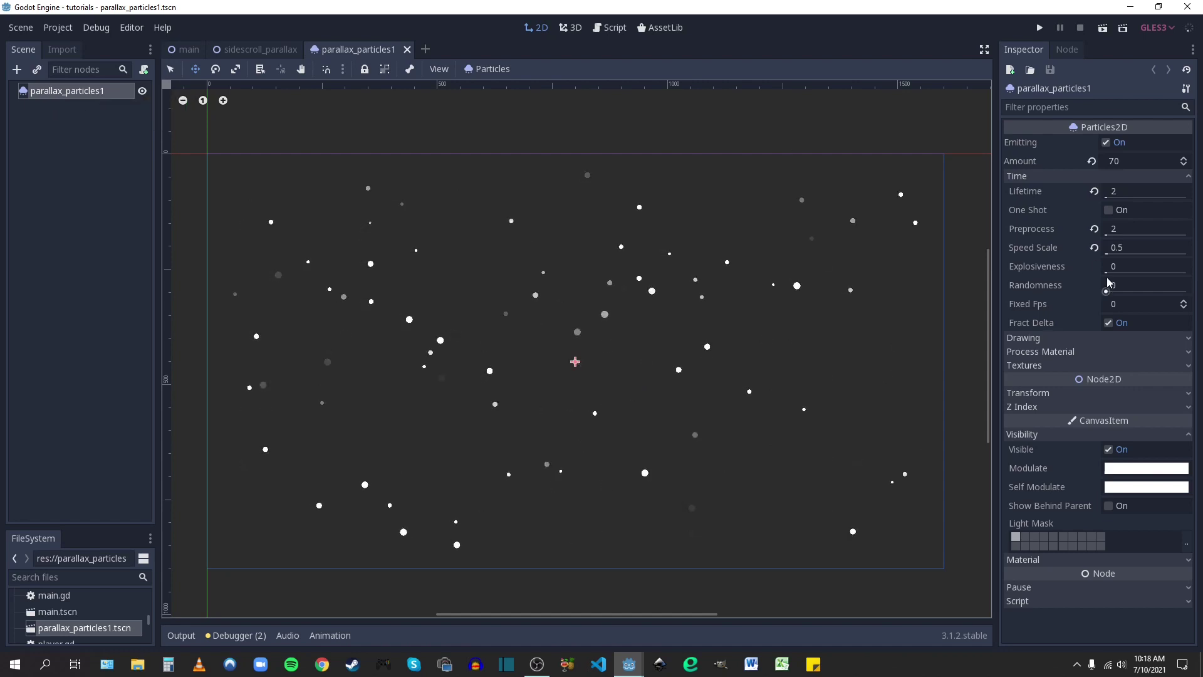
Collapse the Time and Textures sections and expand Drawing to show Visibility Rect -800, -450, 1600, 900
left_click(1028, 178)
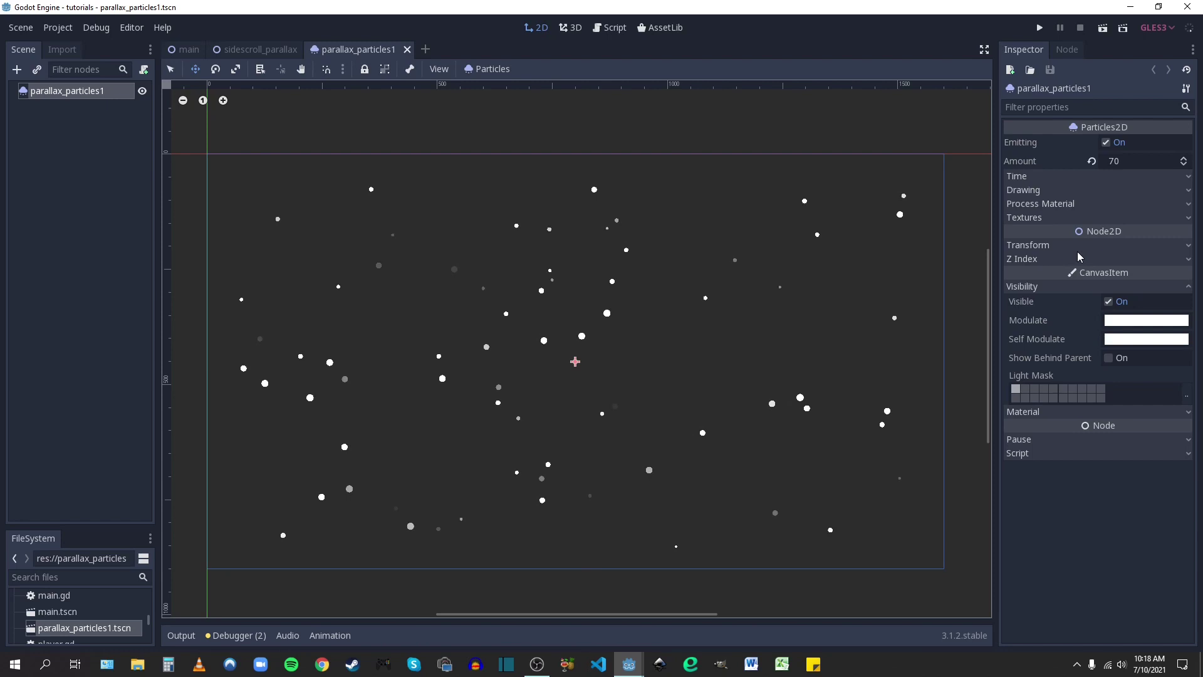
left_click(1023, 218)
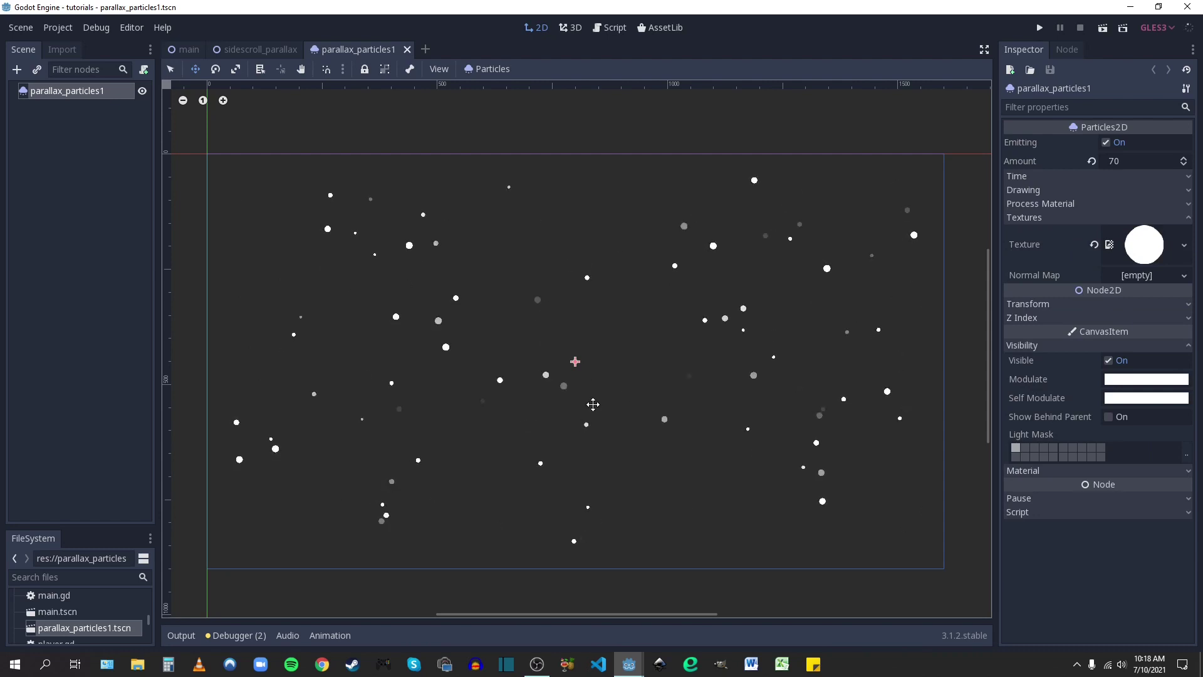
left_click(1031, 218)
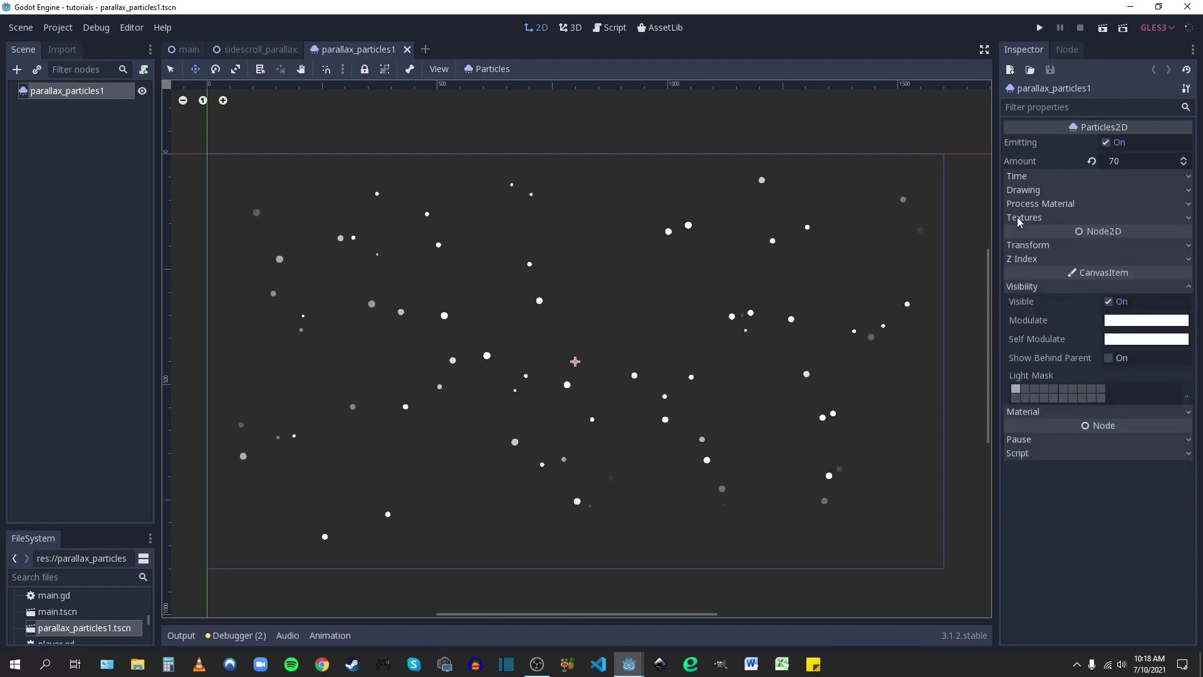
left_click(1016, 178)
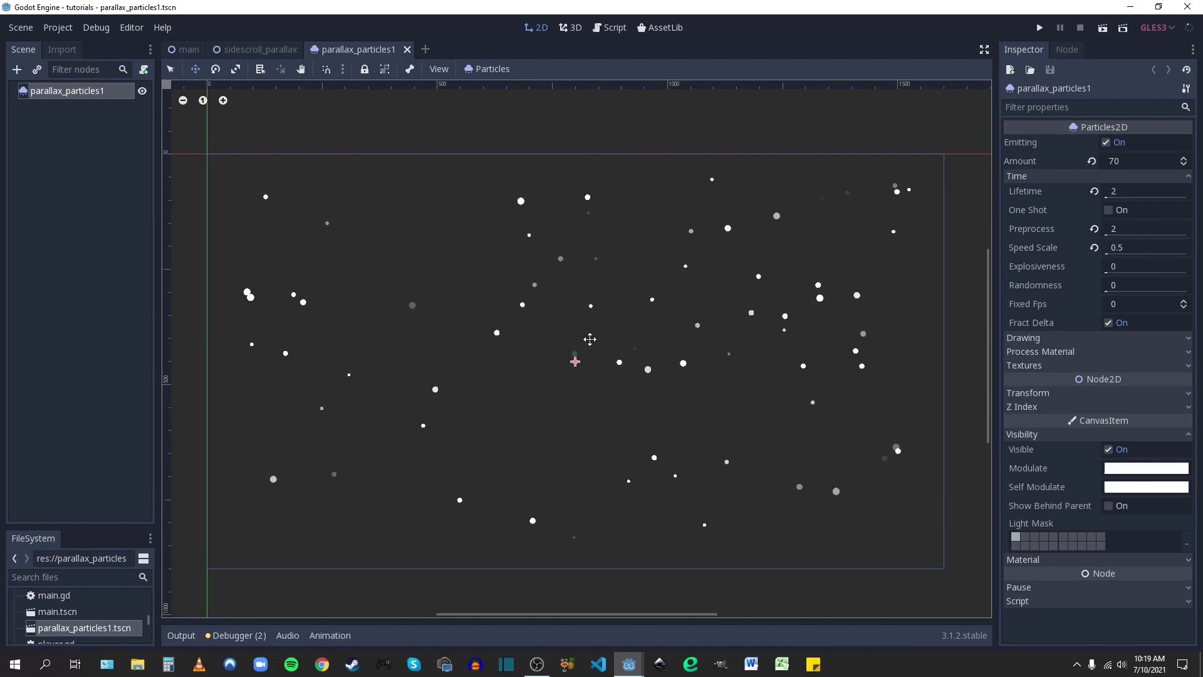
left_click(1029, 176)
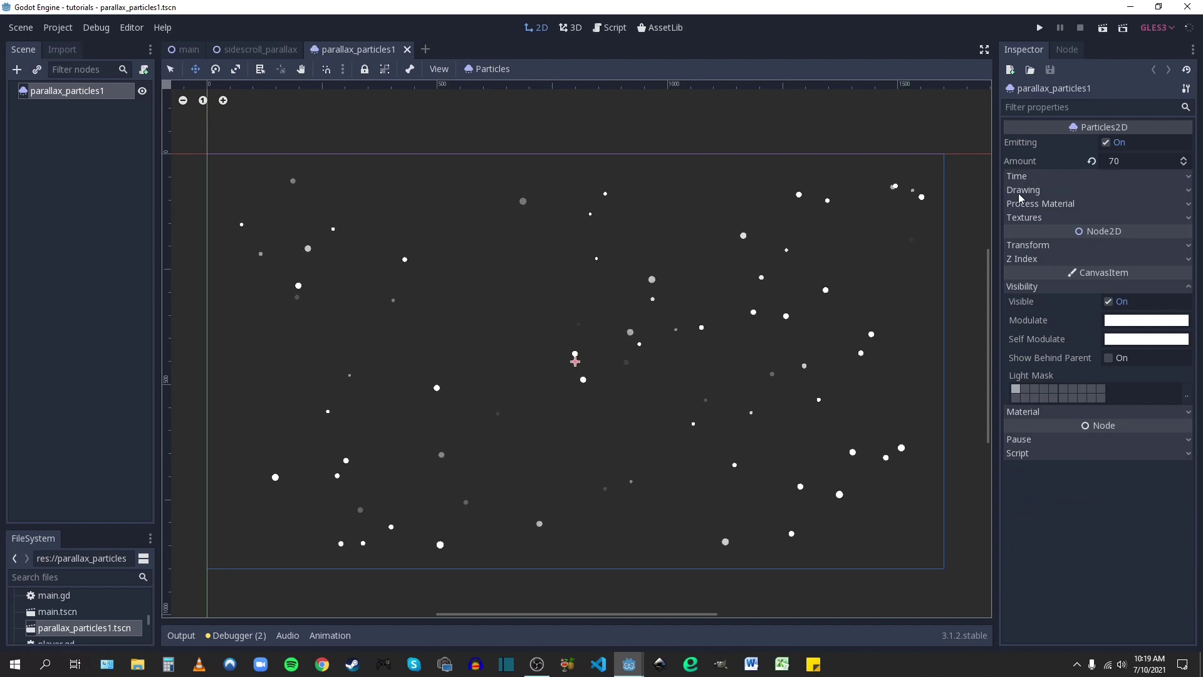
left_click(1020, 194)
scroll(674, 321, "down", 2)
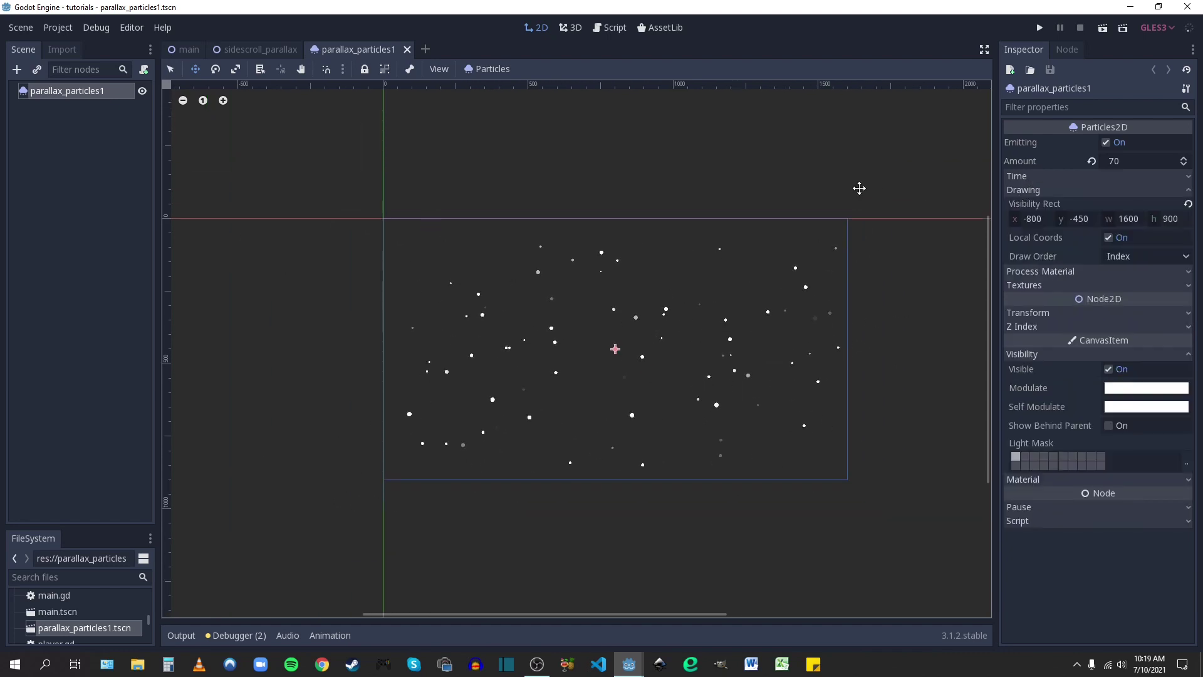
scroll(697, 373, "up", 2)
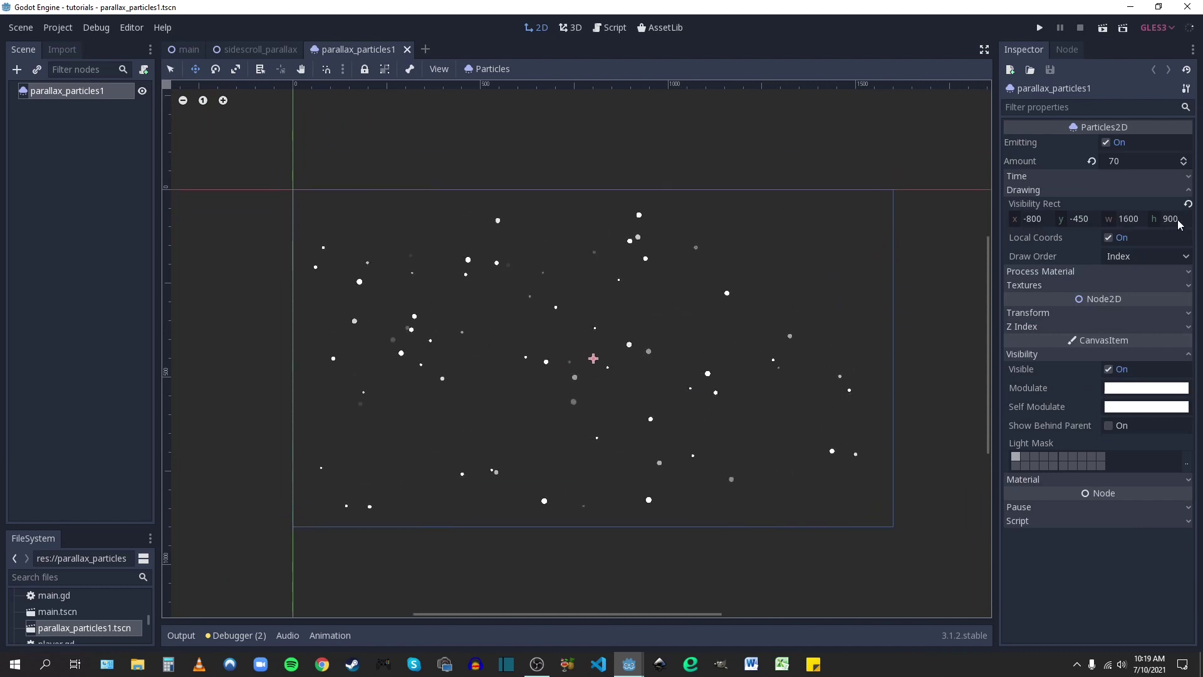
Expand the Process Material and review its Box emission shape of 750×400×1
left_click(1021, 191)
left_click(1022, 206)
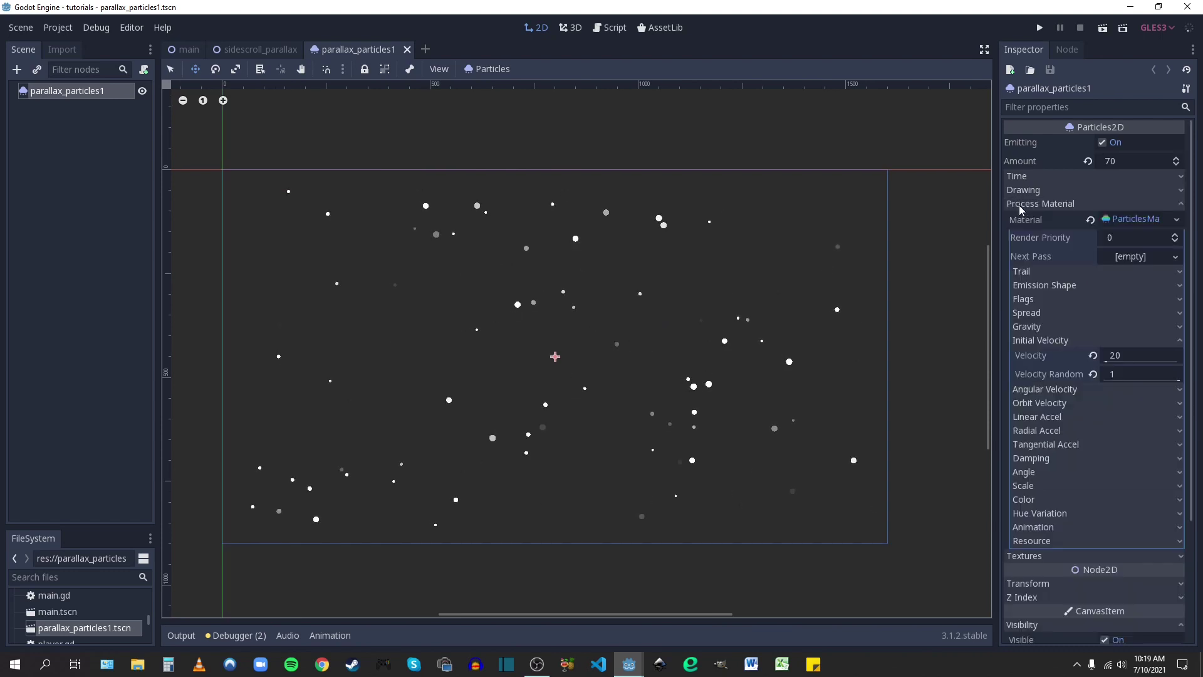
left_click(1134, 224)
left_click(1127, 224)
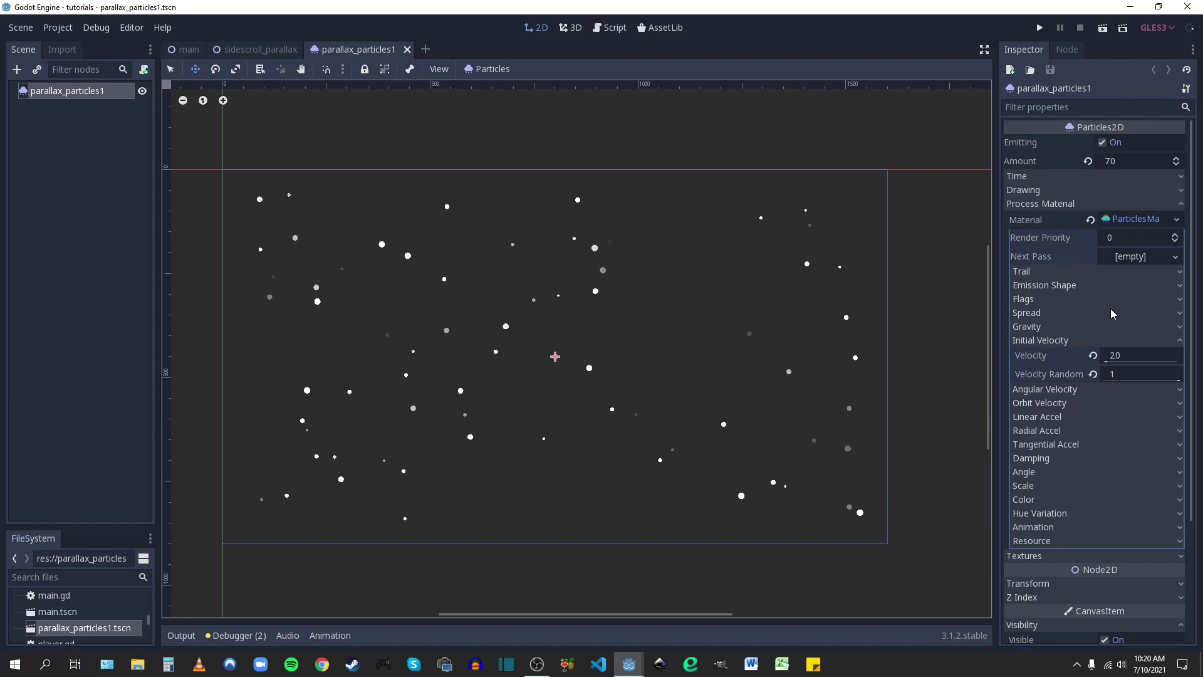
left_click(1044, 286)
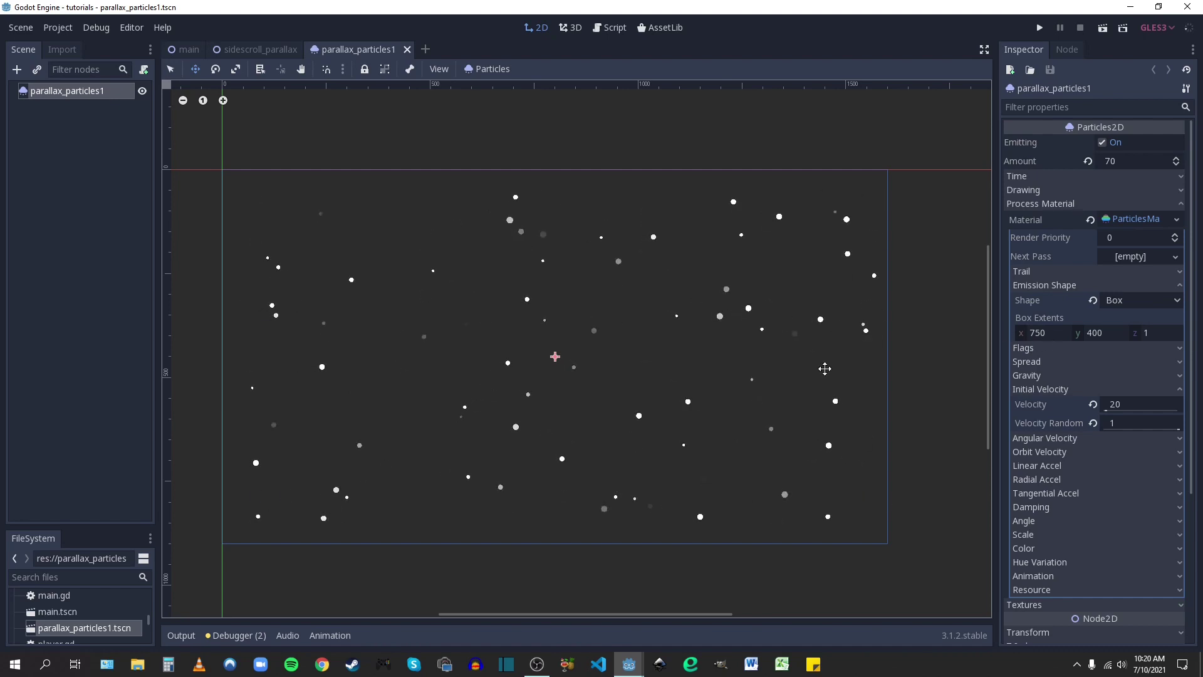
left_click(1045, 287)
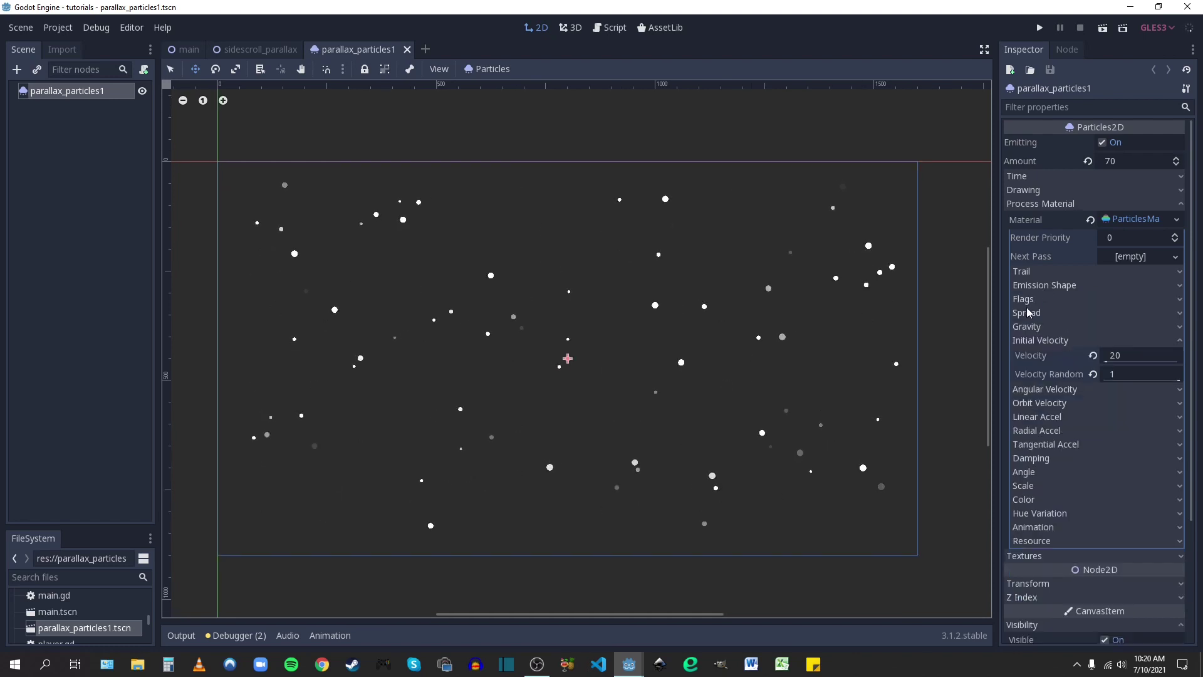
Review the material's zero gravity (0,0,0) and initial velocity of 20
left_click(1027, 327)
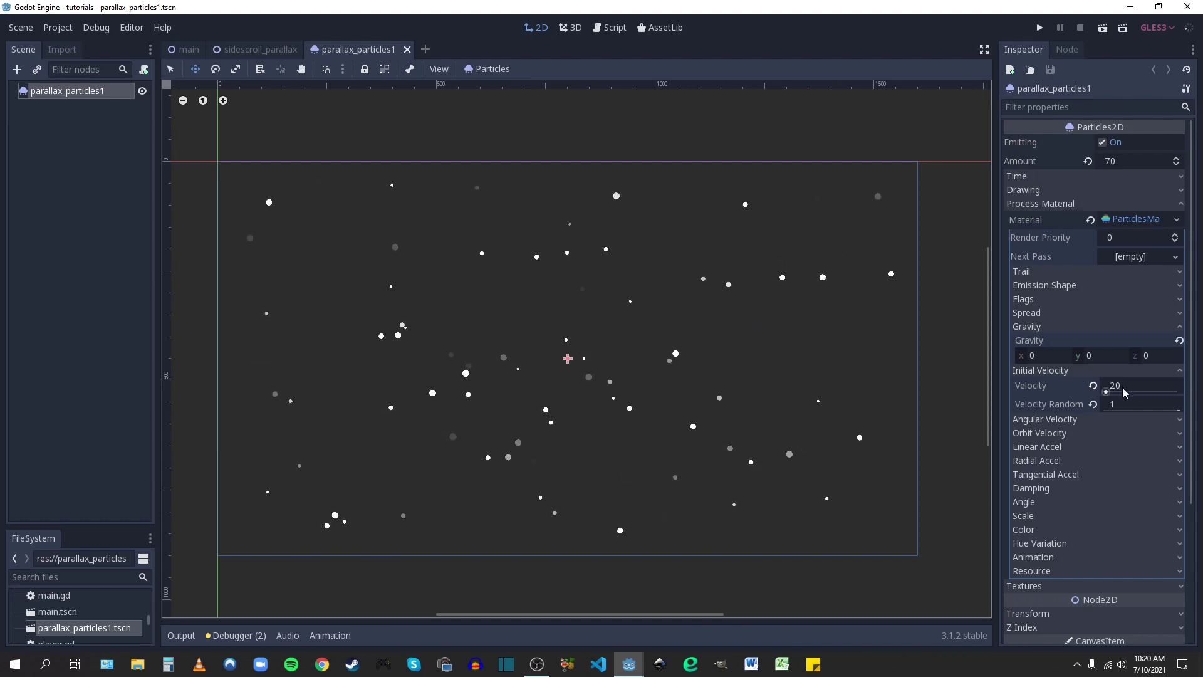
scroll(545, 368, "up", 1)
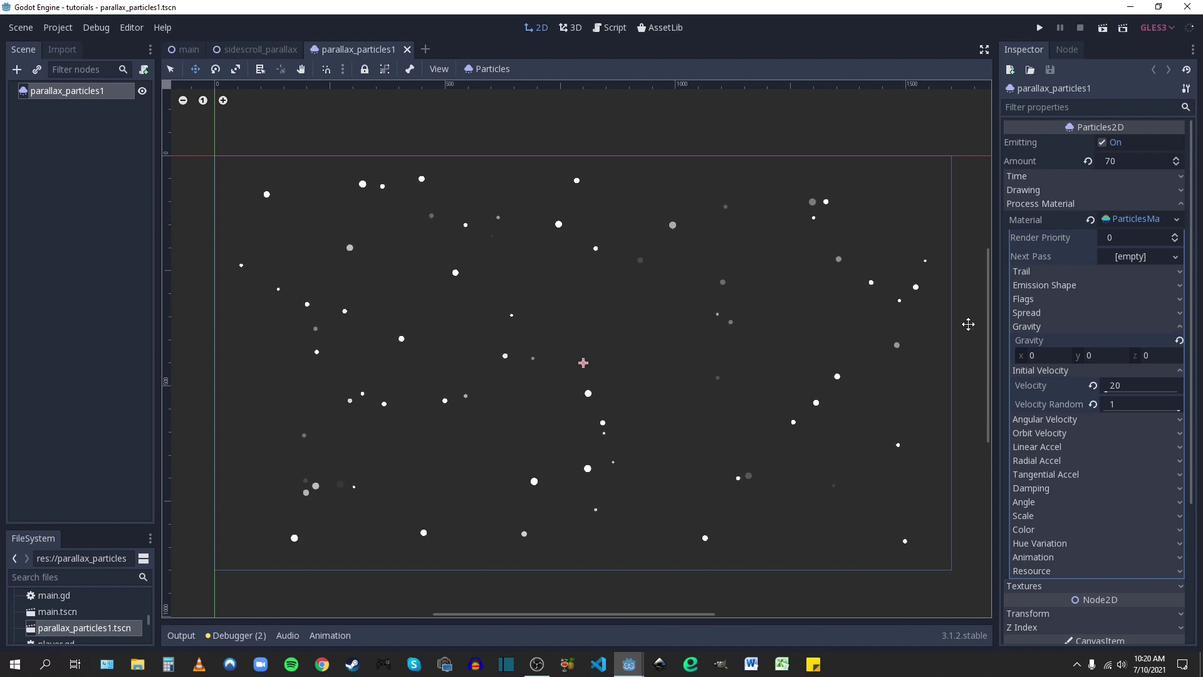
left_click(1031, 328)
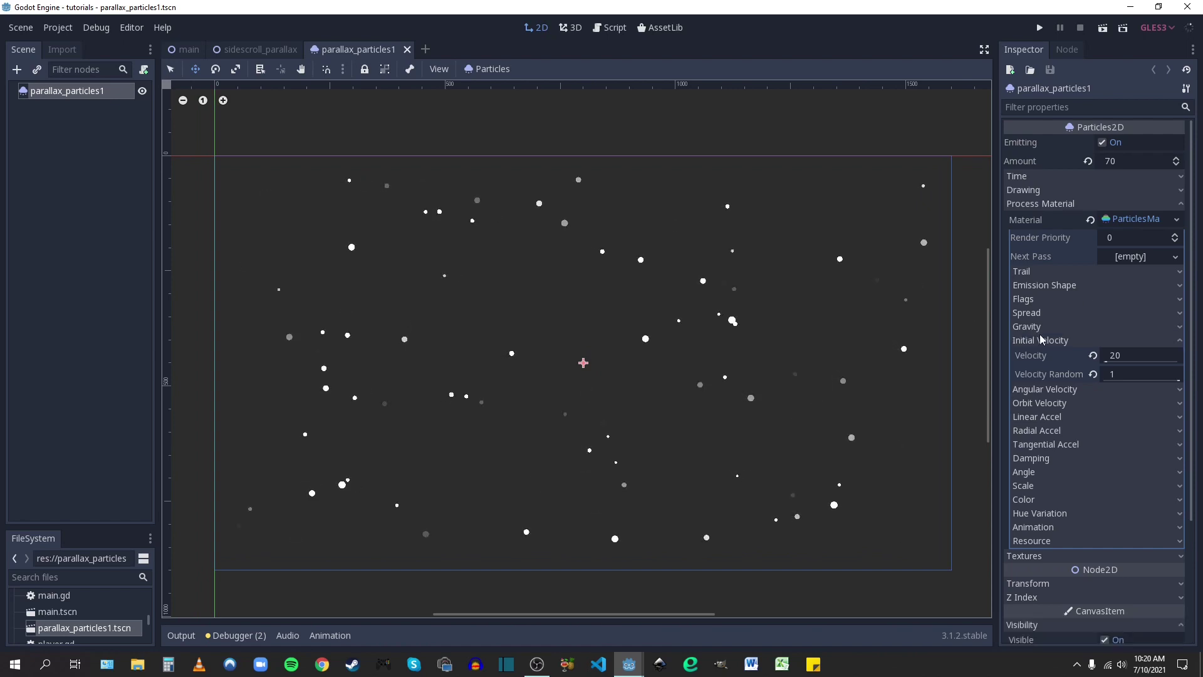
left_click(1043, 341)
scroll(1043, 342, "down", 4)
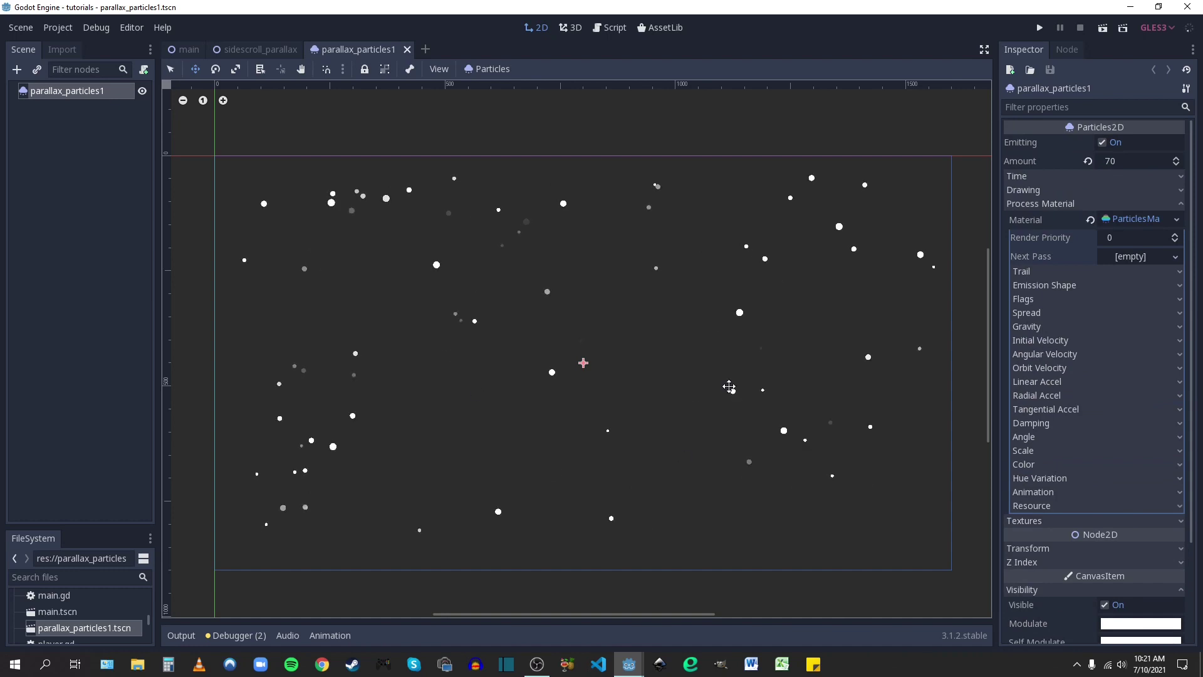
scroll(576, 301, "down", 1)
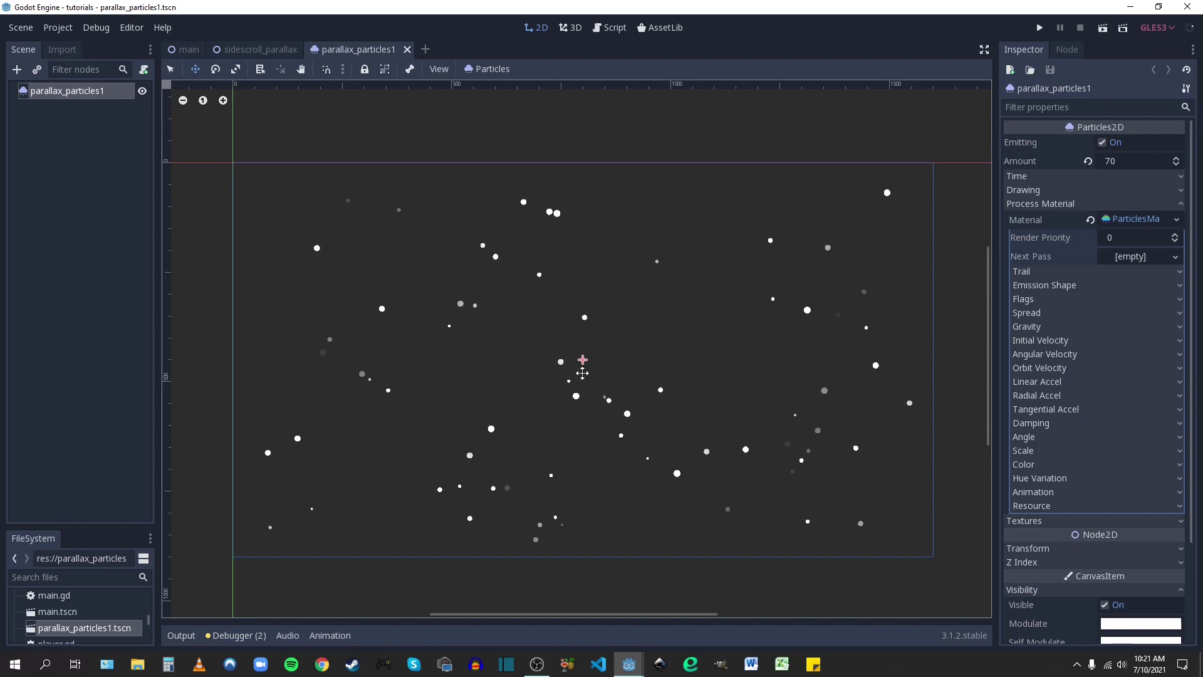
Switch to the sidescroll_parallax scene and select the first ParallaxLayer under ParallaxForeground
left_click(246, 51)
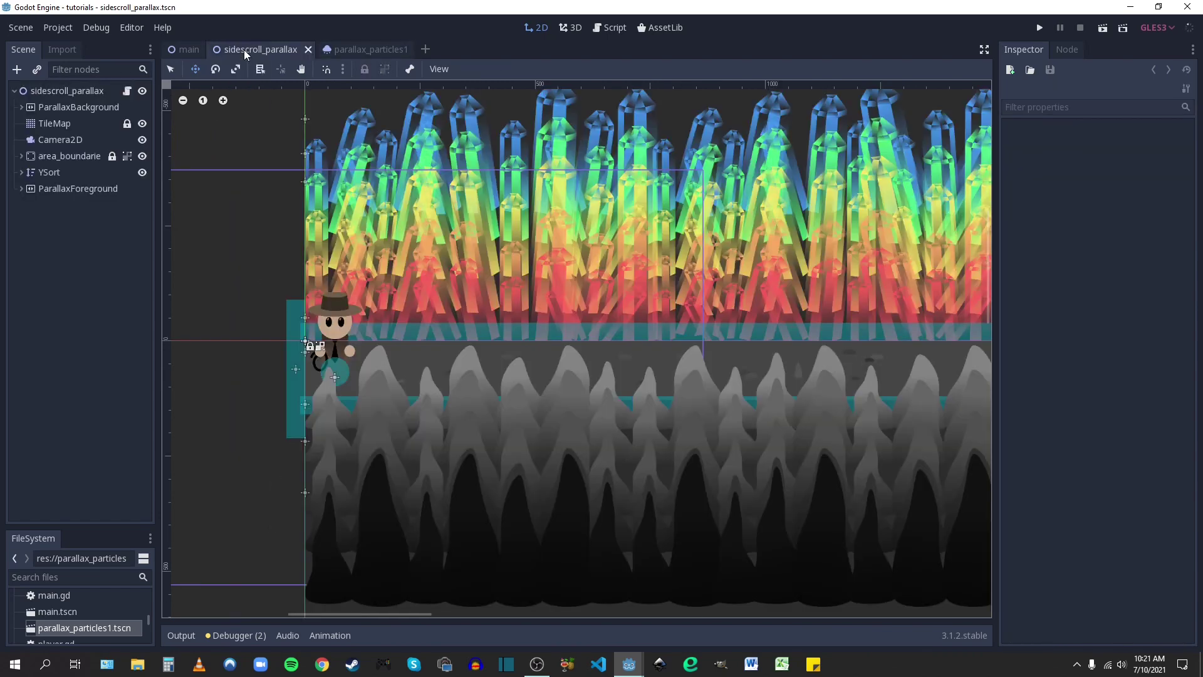
scroll(396, 204, "down", 1)
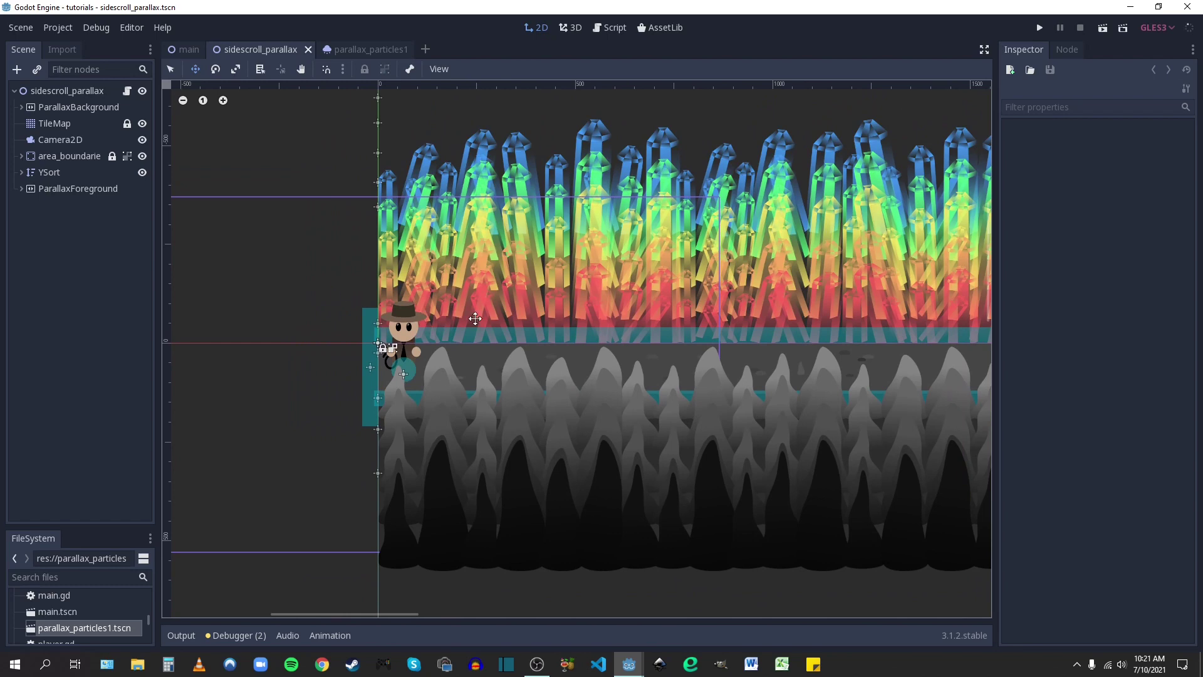
scroll(370, 348, "up", 4)
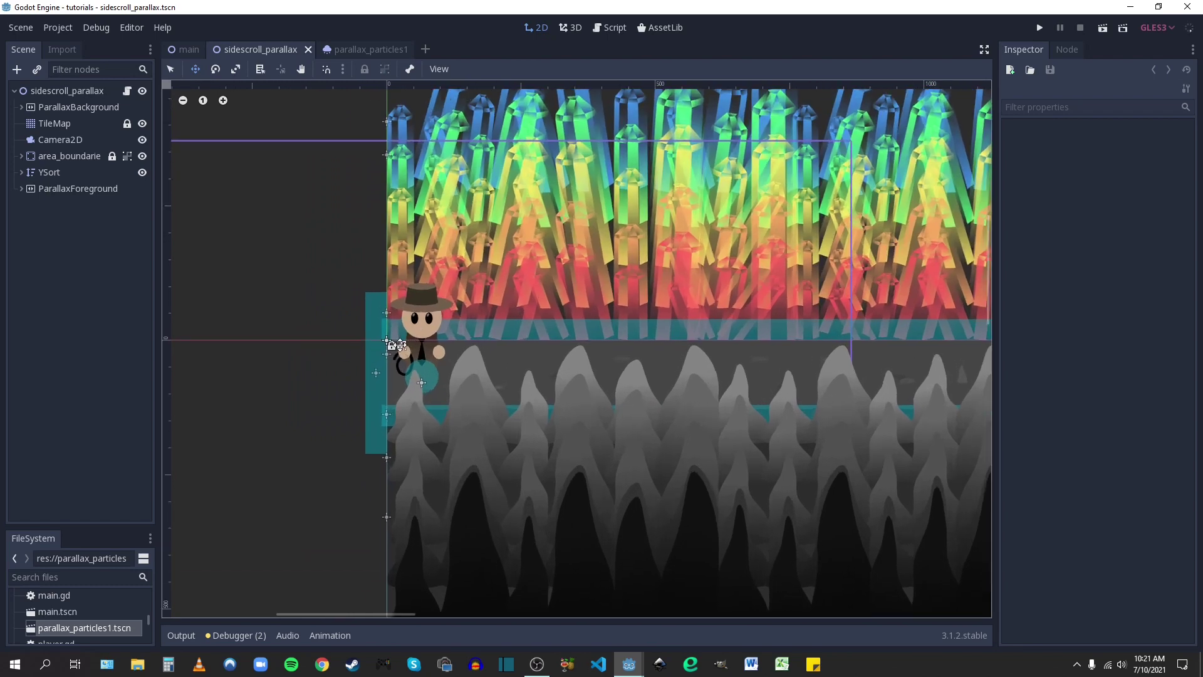
left_click(22, 188)
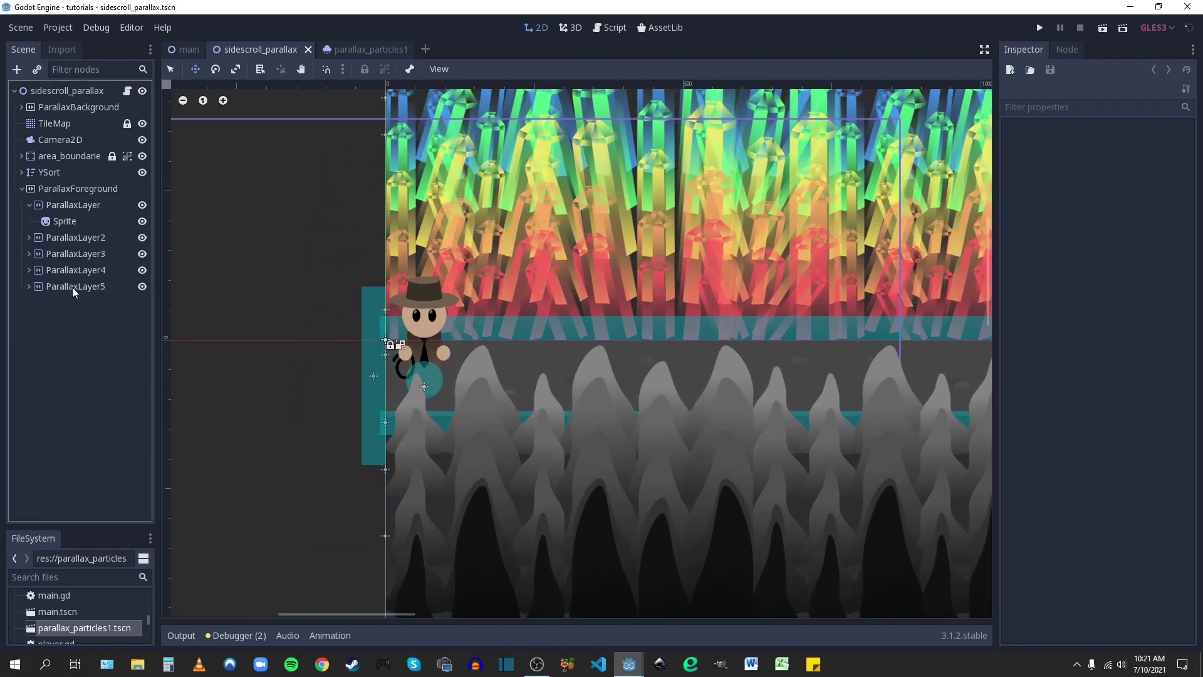
scroll(462, 312, "down", 1)
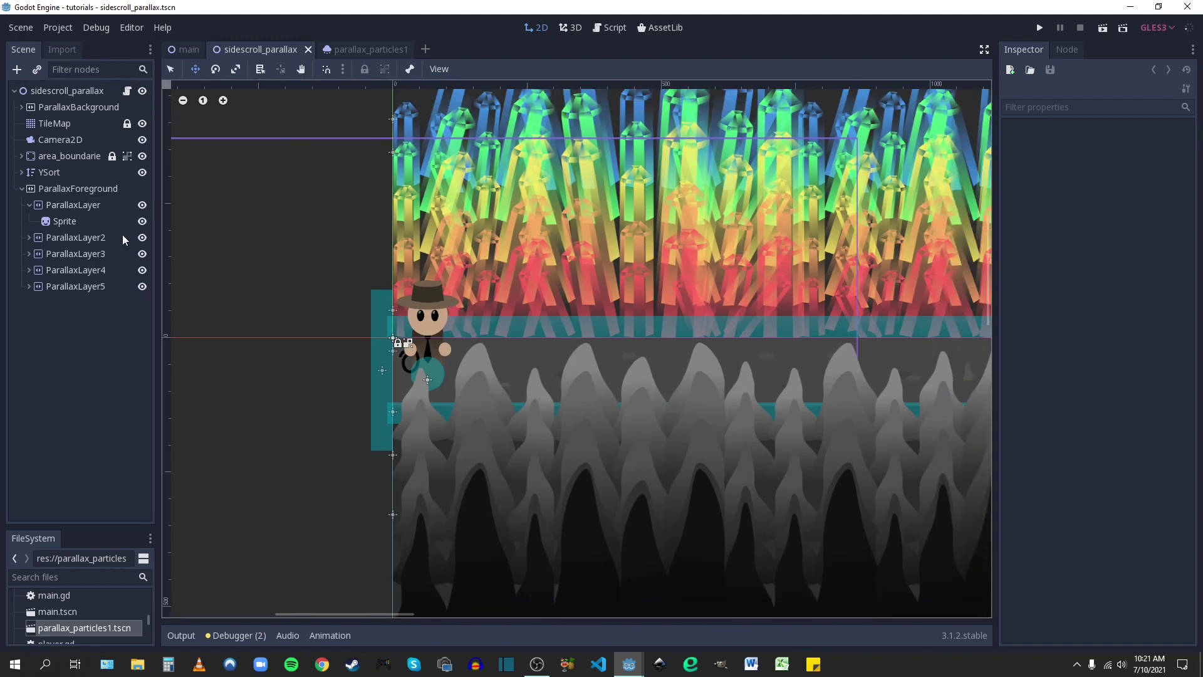
left_click(74, 206)
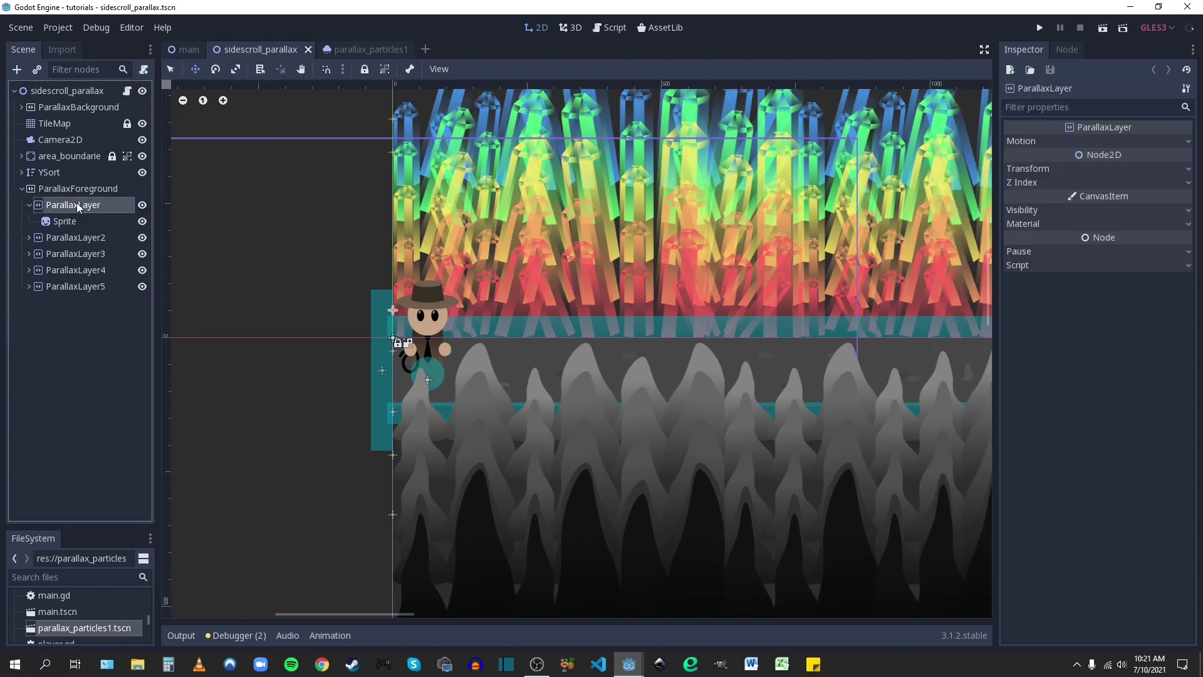
Expand the layer's Motion settings to view its Mirroring of 1920
left_click(1022, 142)
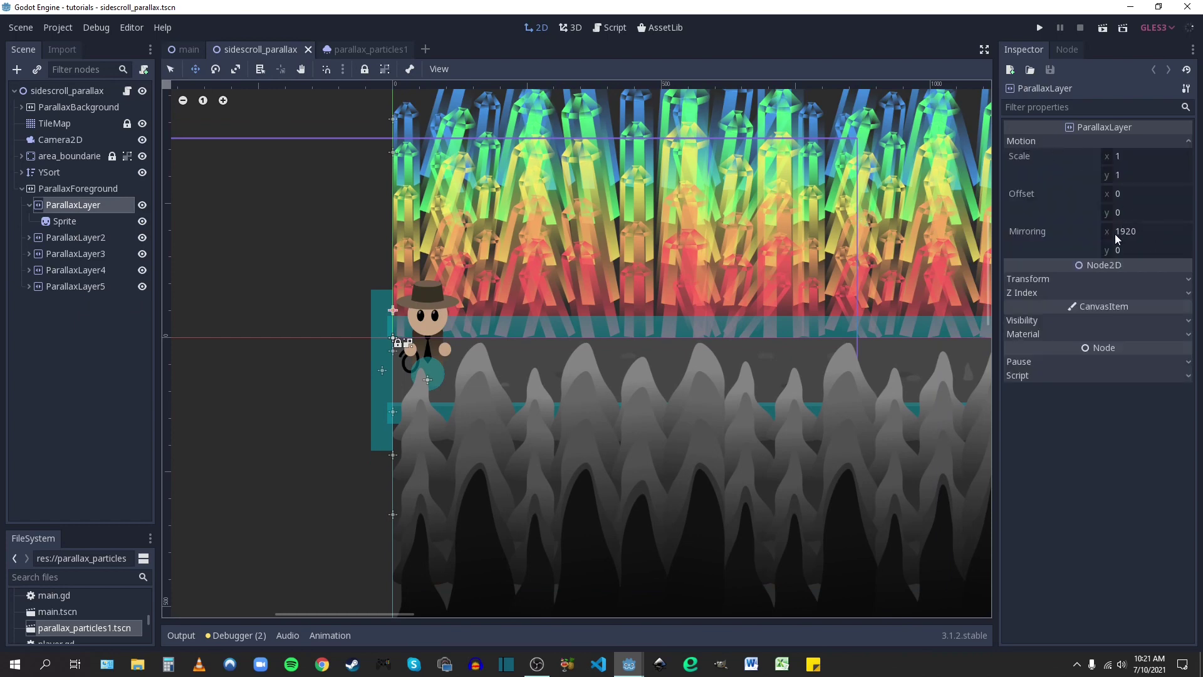
middle_click_drag(806, 307, 664, 317)
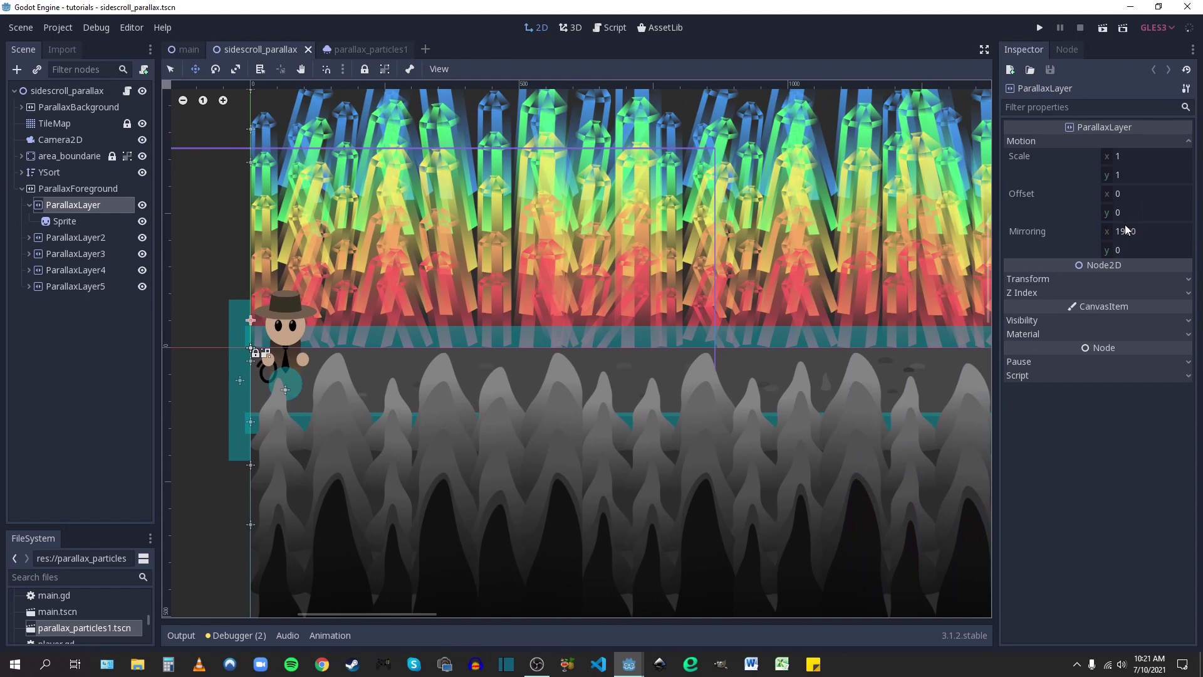
middle_click_drag(458, 381, 453, 312)
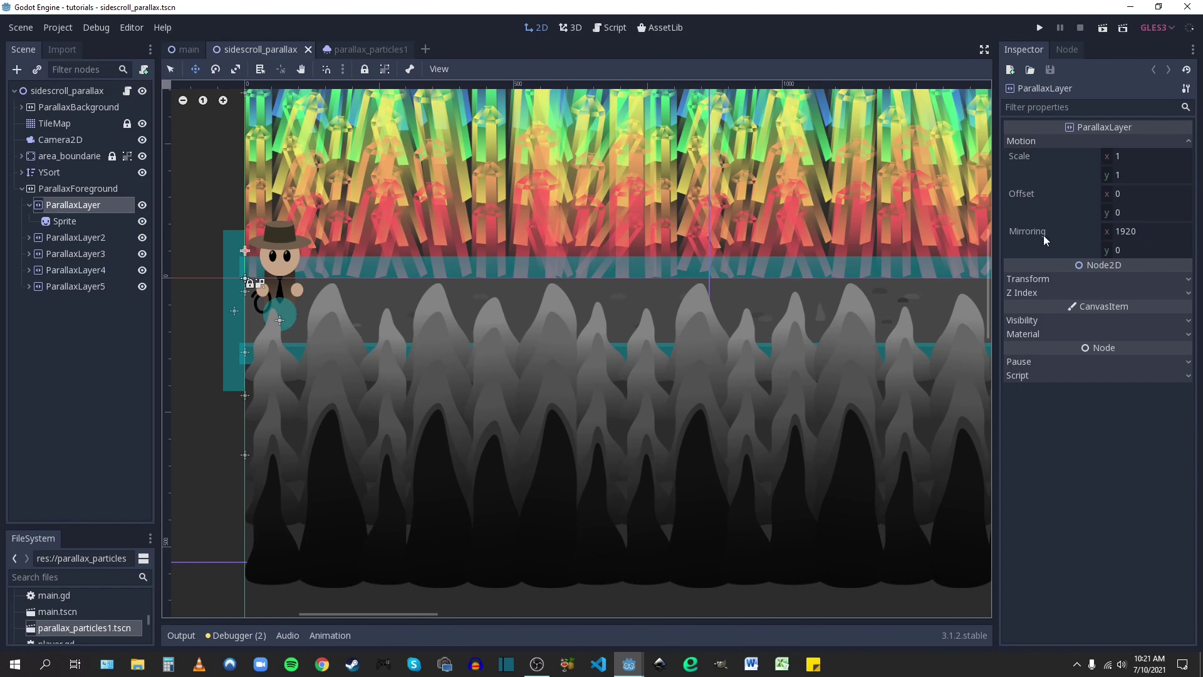
mouse_move(1044, 235)
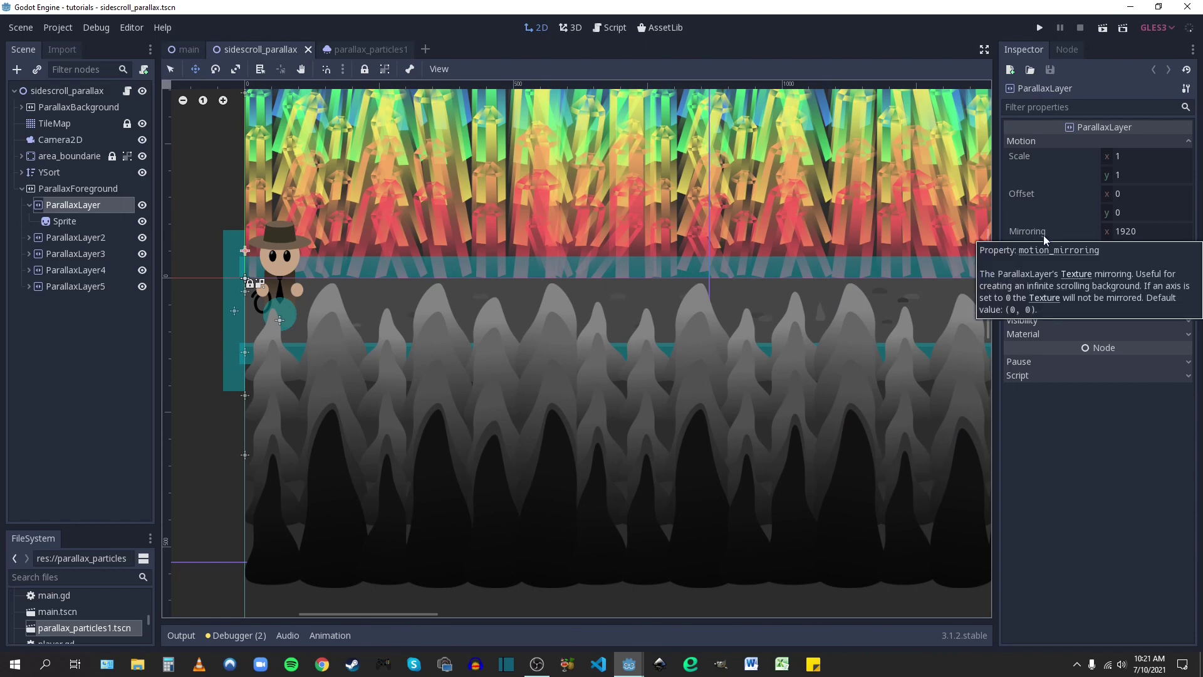
scroll(545, 341, "down", 4)
middle_click_drag(583, 294, 607, 353)
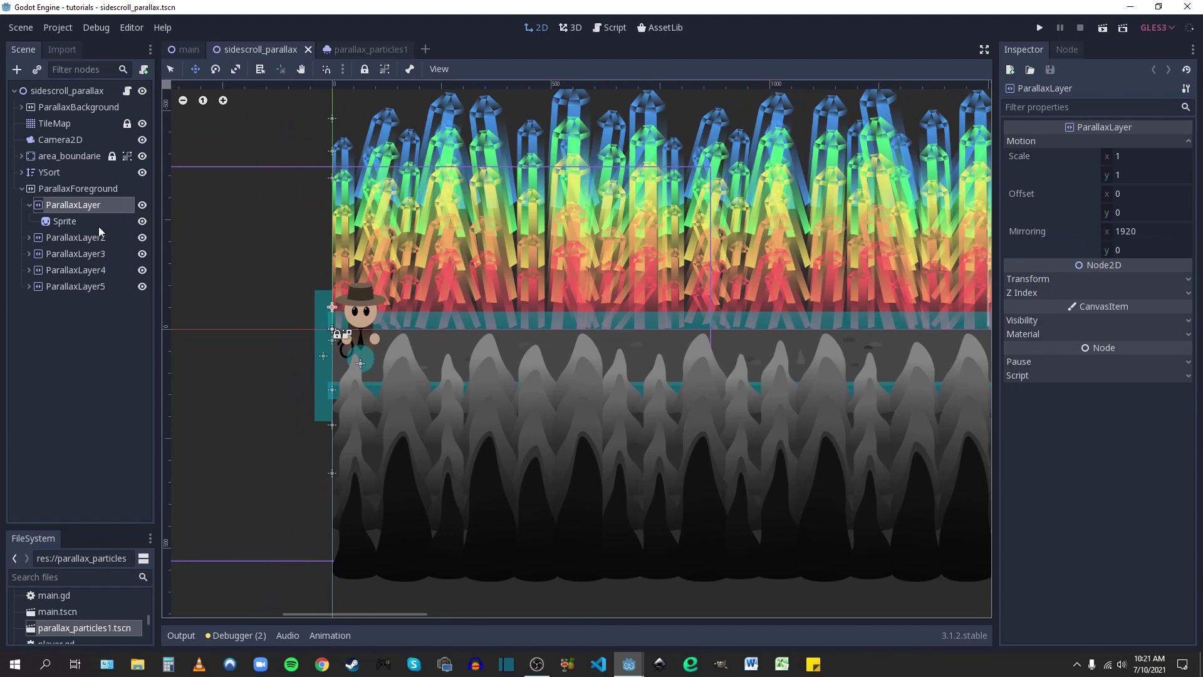
Create a new ParallaxBackground node as a child of the scene root
left_click(22, 189)
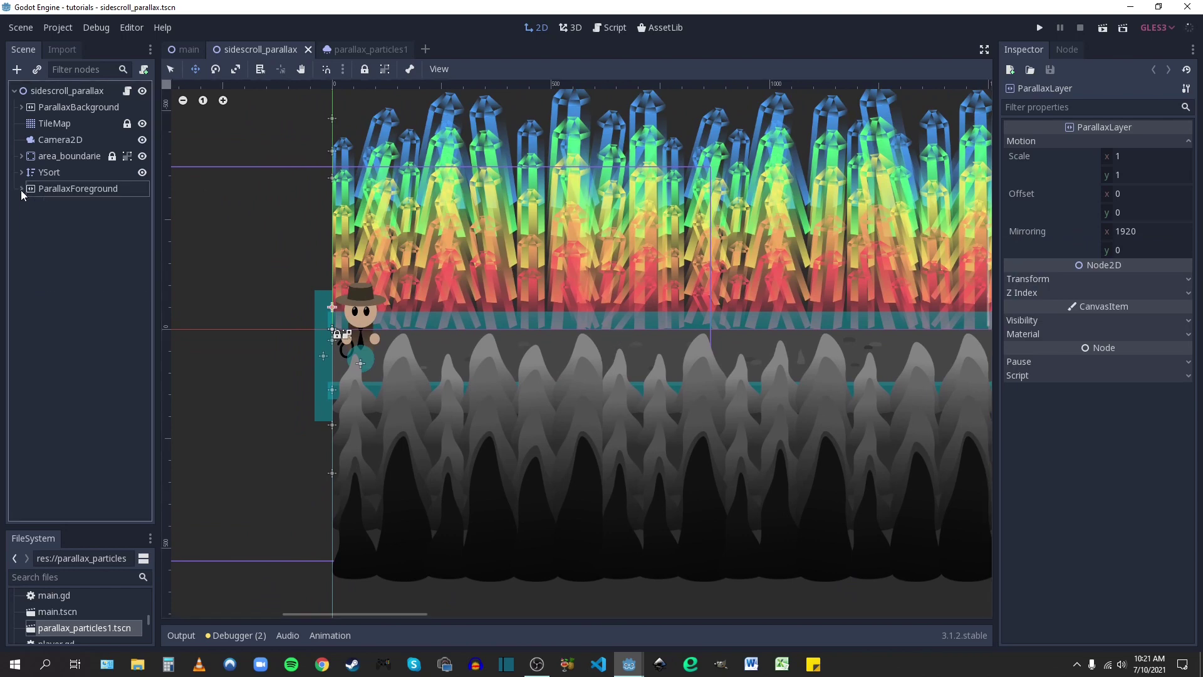
right_click(57, 91)
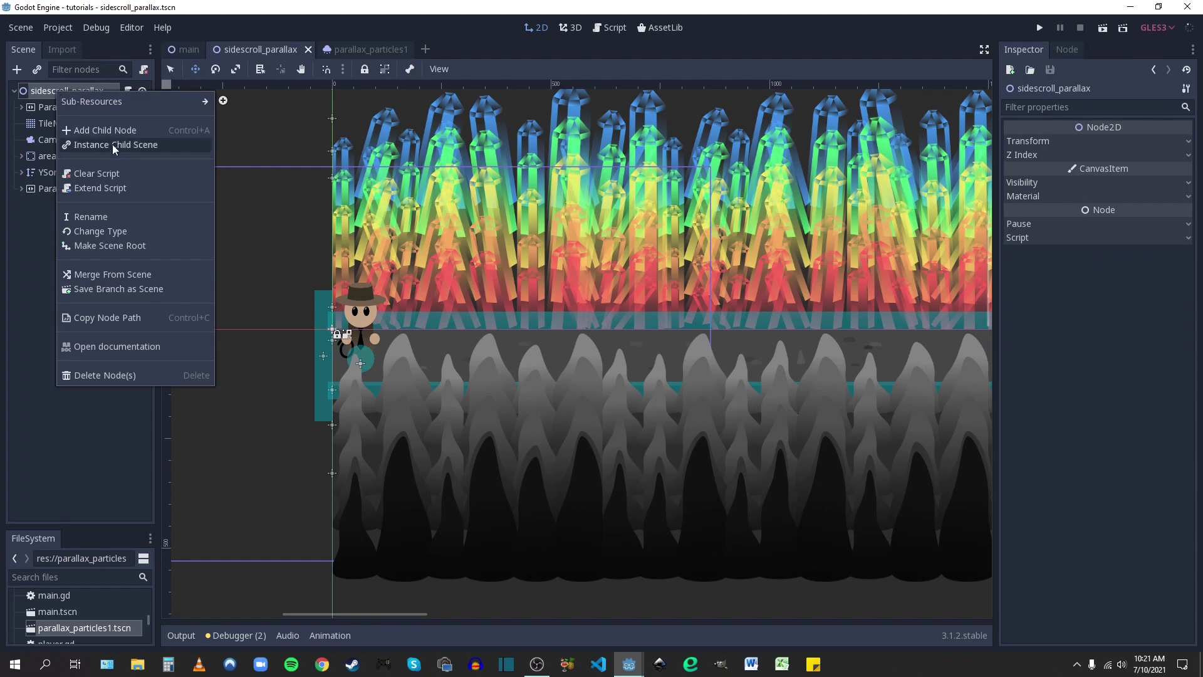
left_click(109, 130)
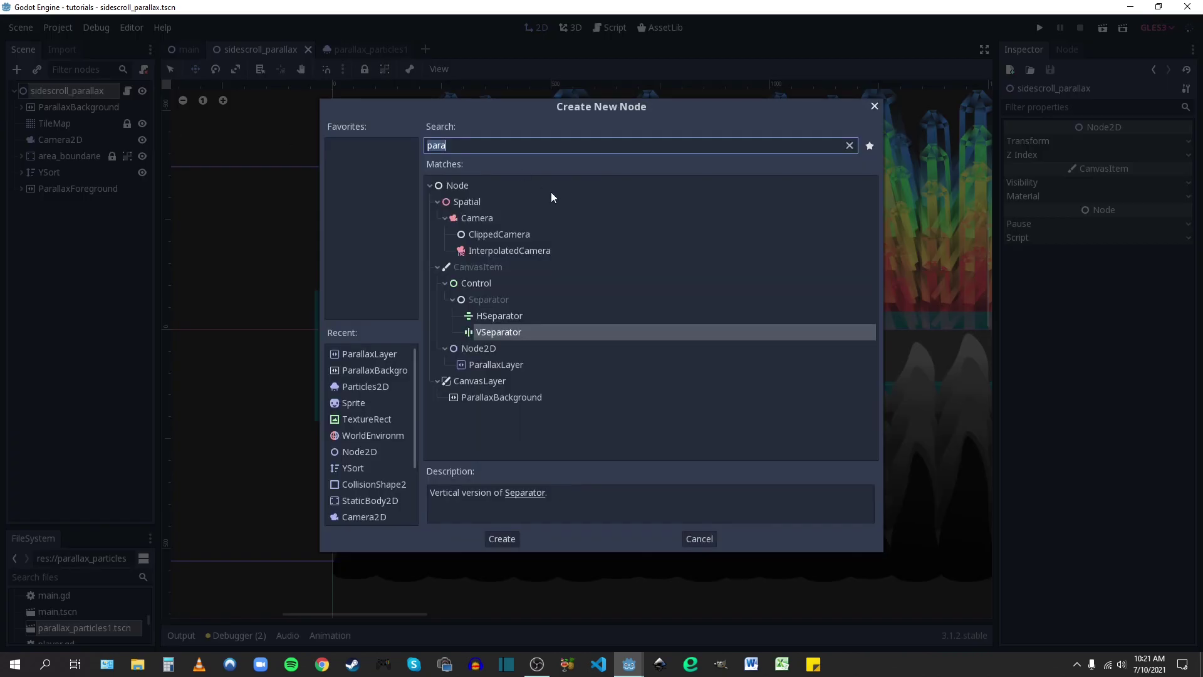
left_click(484, 397)
double_click(496, 397)
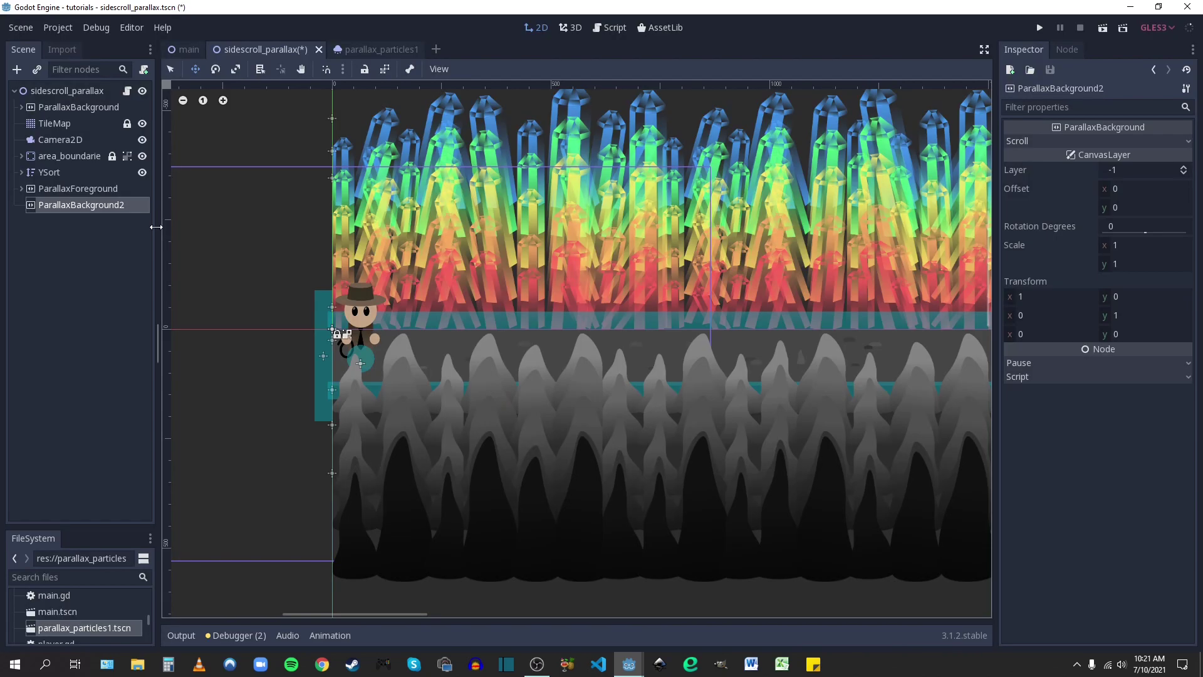
Rename it particle_parallax1 and move it between YSort and ParallaxForeground
double_click(123, 204)
type("particle_parallax1")
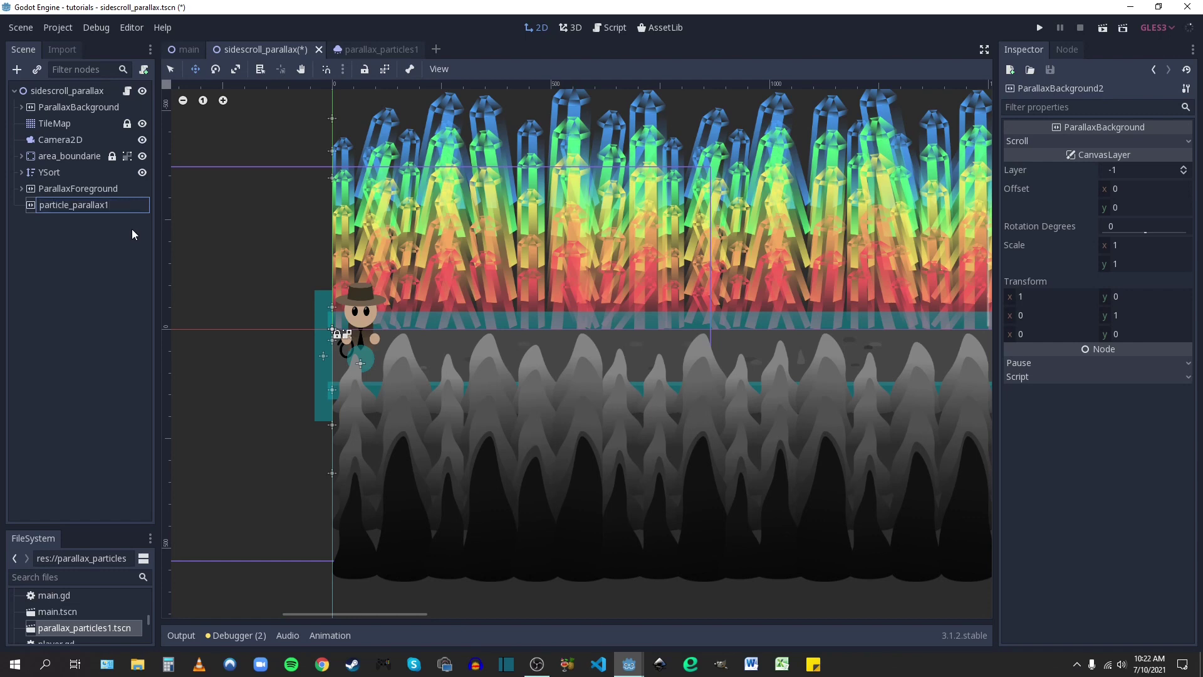
key("Return")
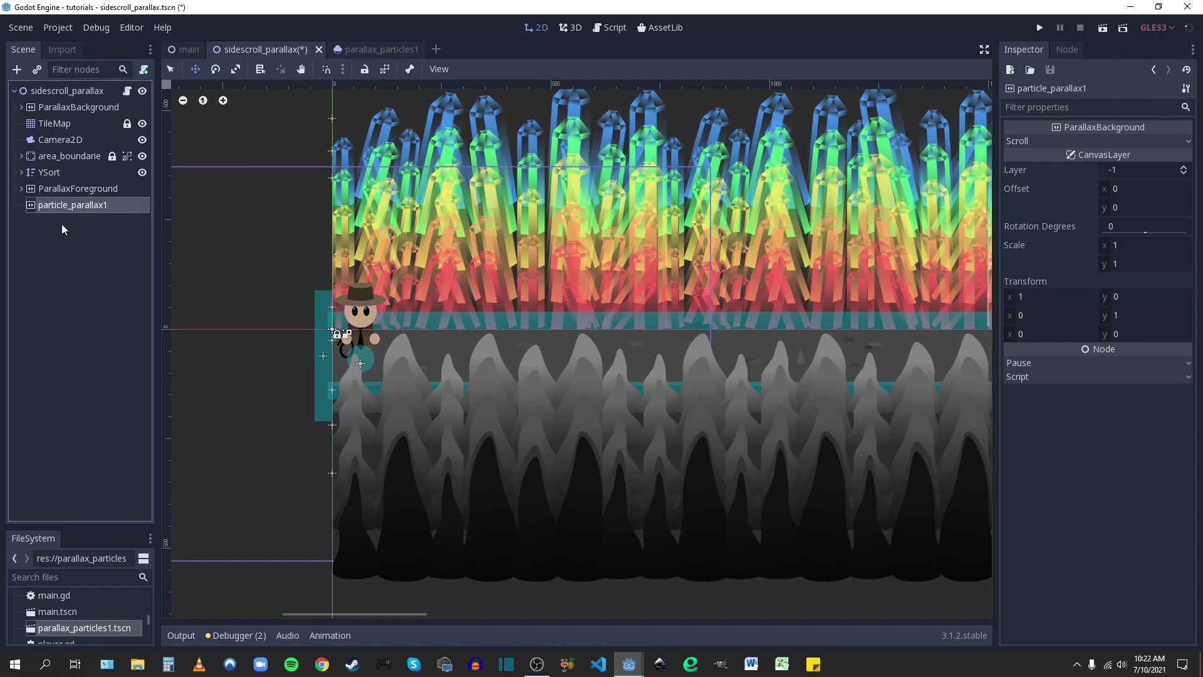
scroll(399, 328, "up", 1)
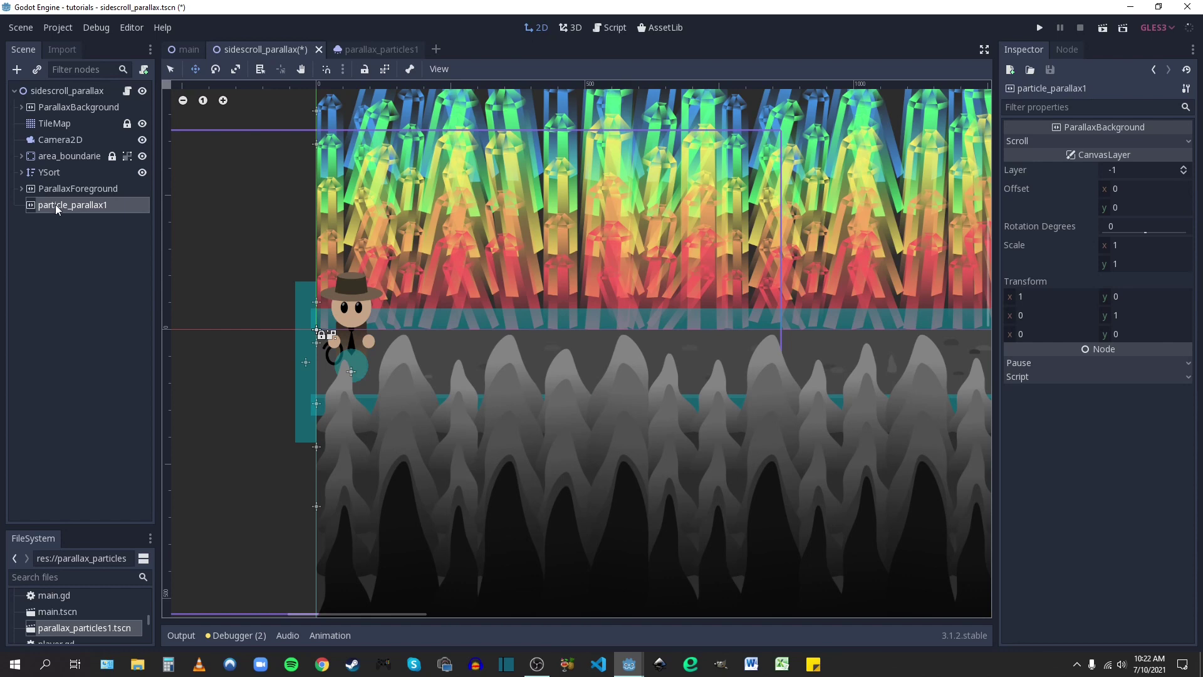
left_click_drag(61, 210, 56, 179)
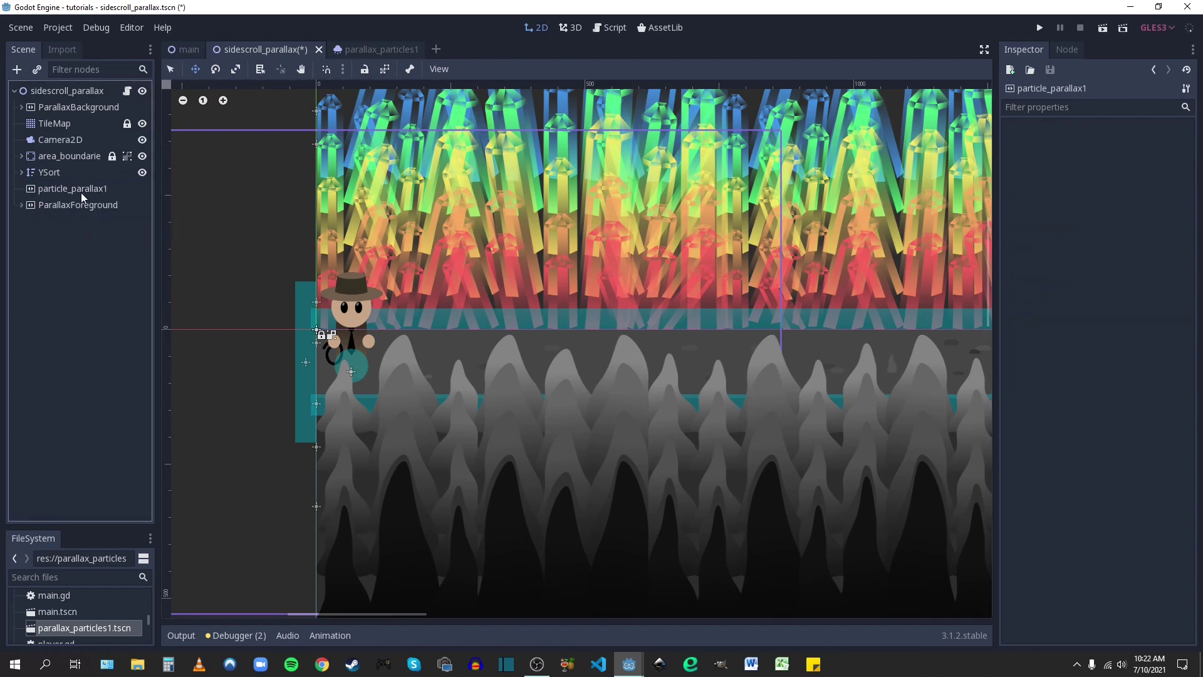
Add a ParallaxLayer under particle_parallax1 and instance parallax_particles1.tscn inside it
left_click(80, 189)
right_click(80, 189)
left_click(193, 200)
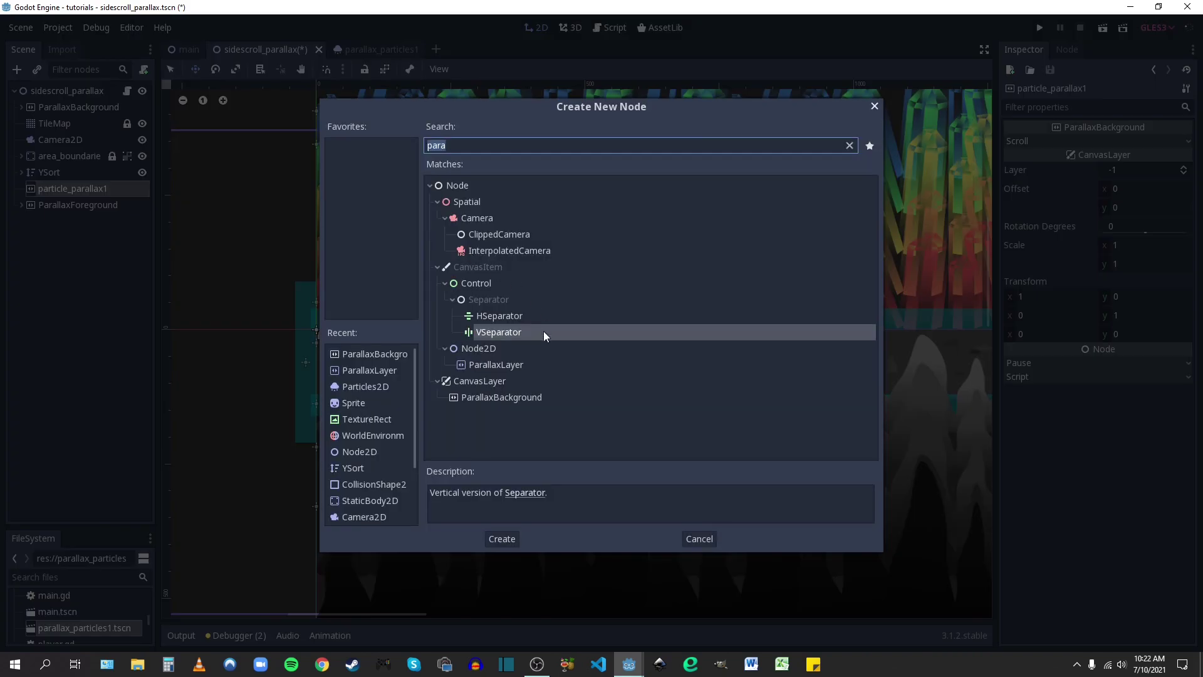
double_click(489, 365)
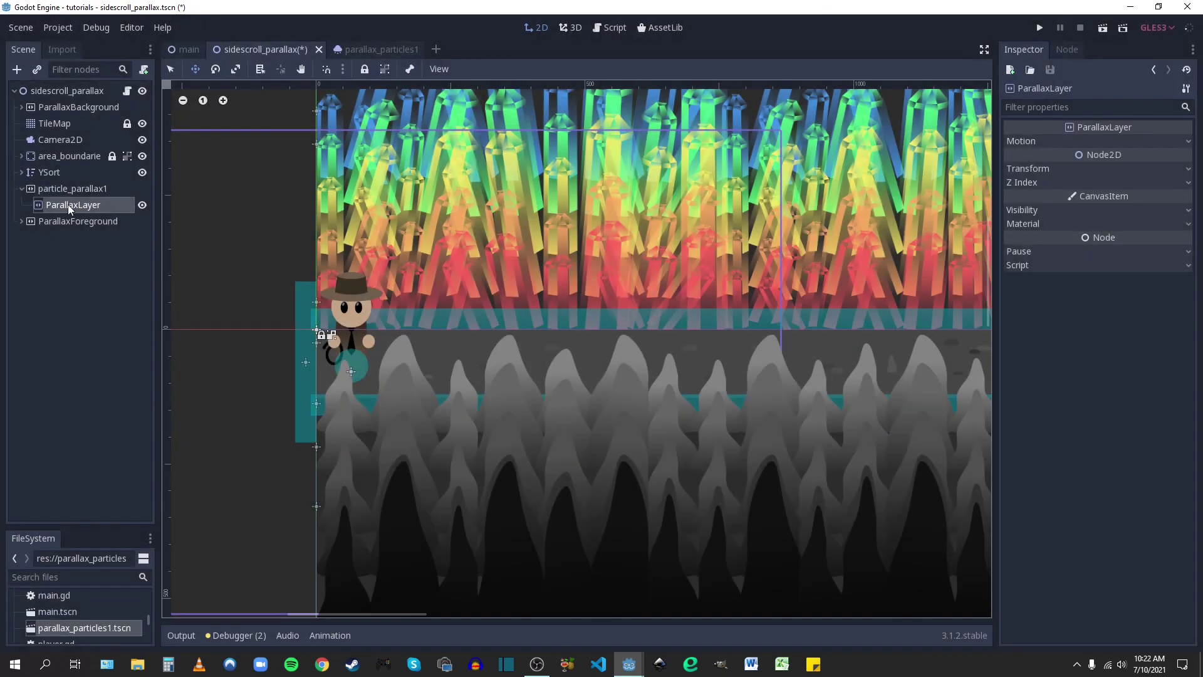
right_click(62, 206)
left_click(100, 232)
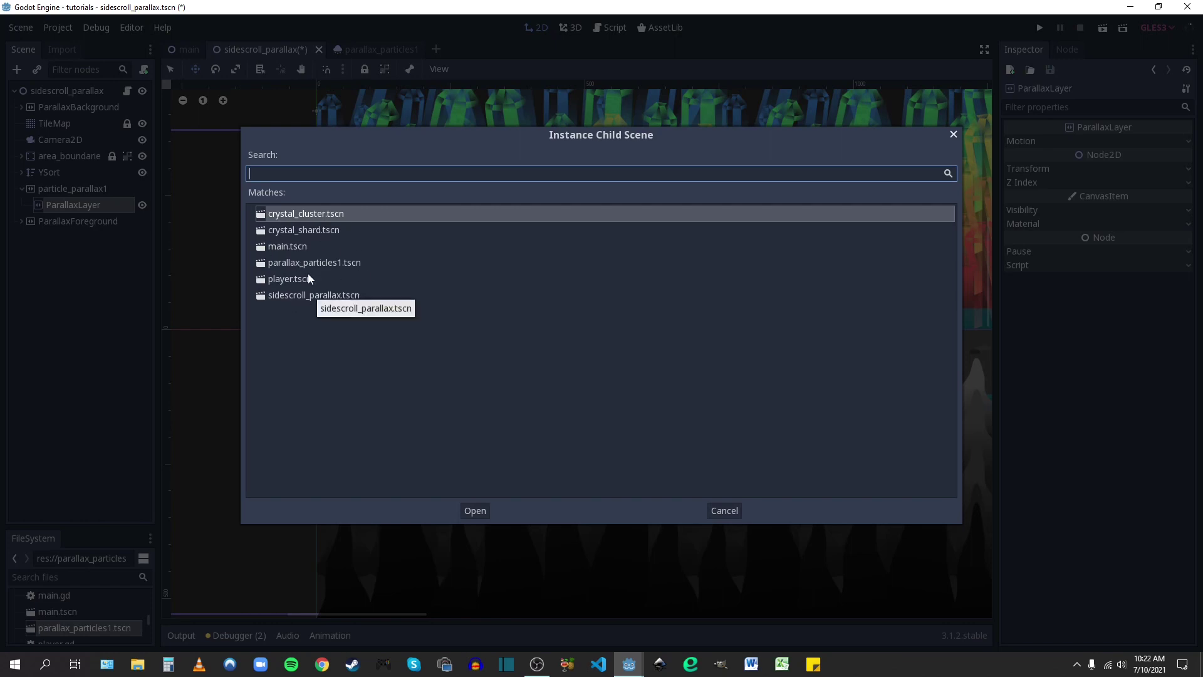
left_click(285, 262)
left_click(474, 510)
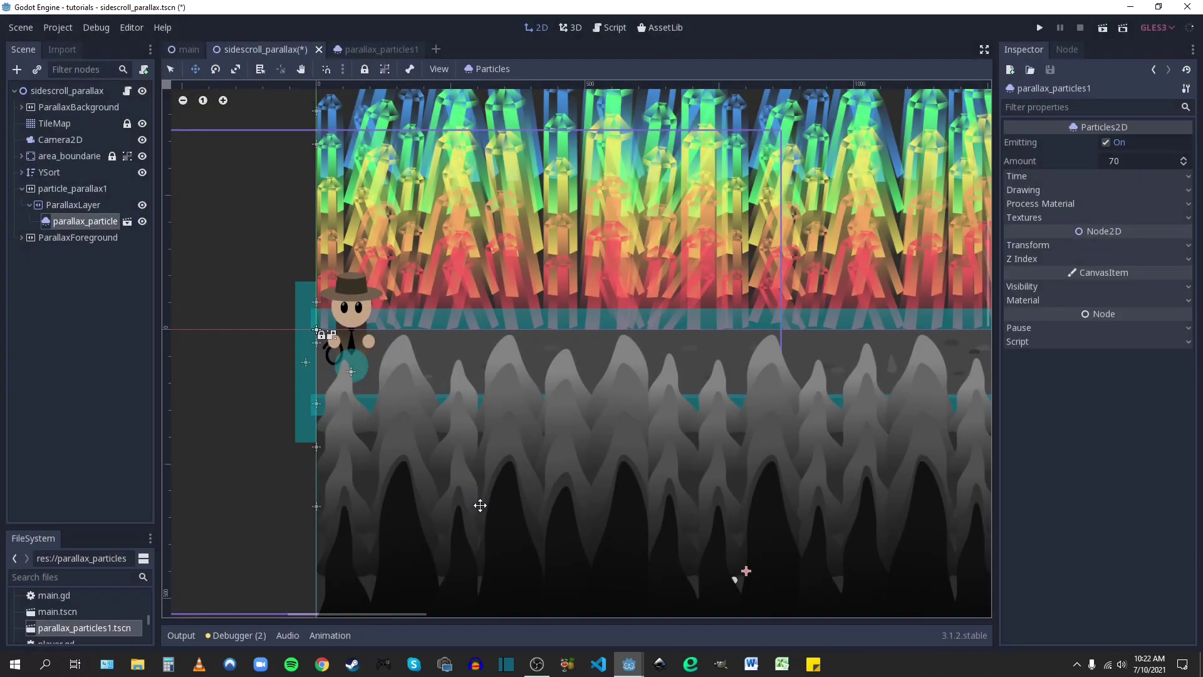
Move the particle ParallaxLayer up so the white dots sit over the crystals
scroll(419, 366, "down", 6)
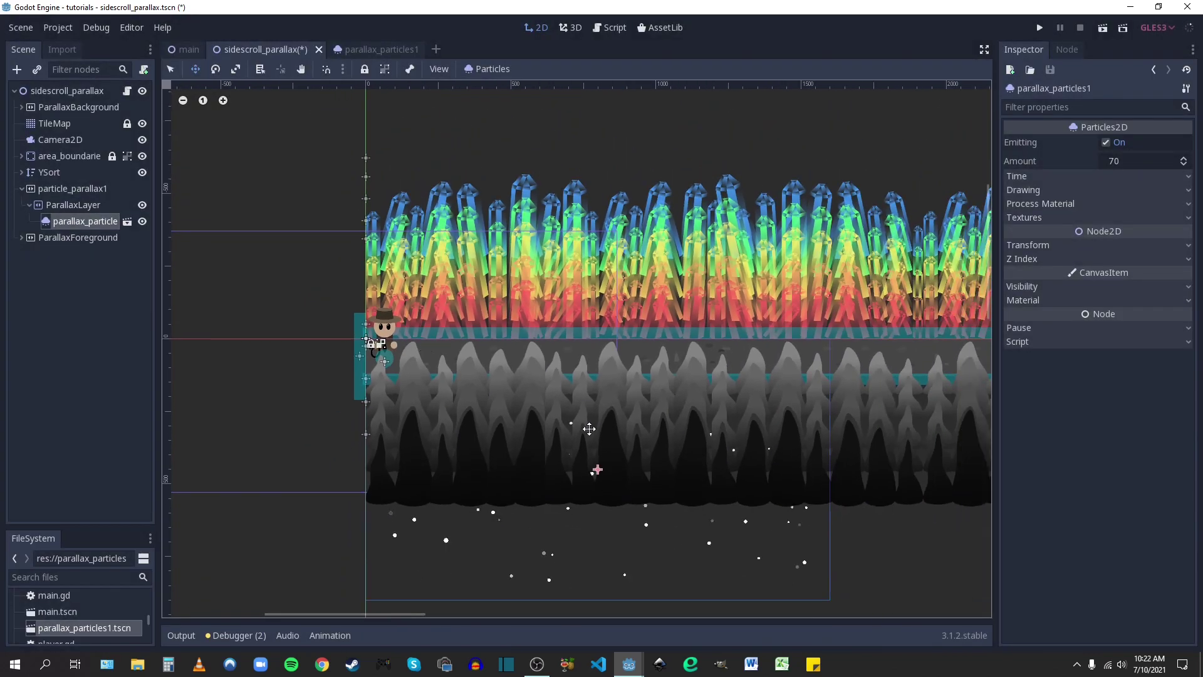
middle_click_drag(602, 462, 598, 431)
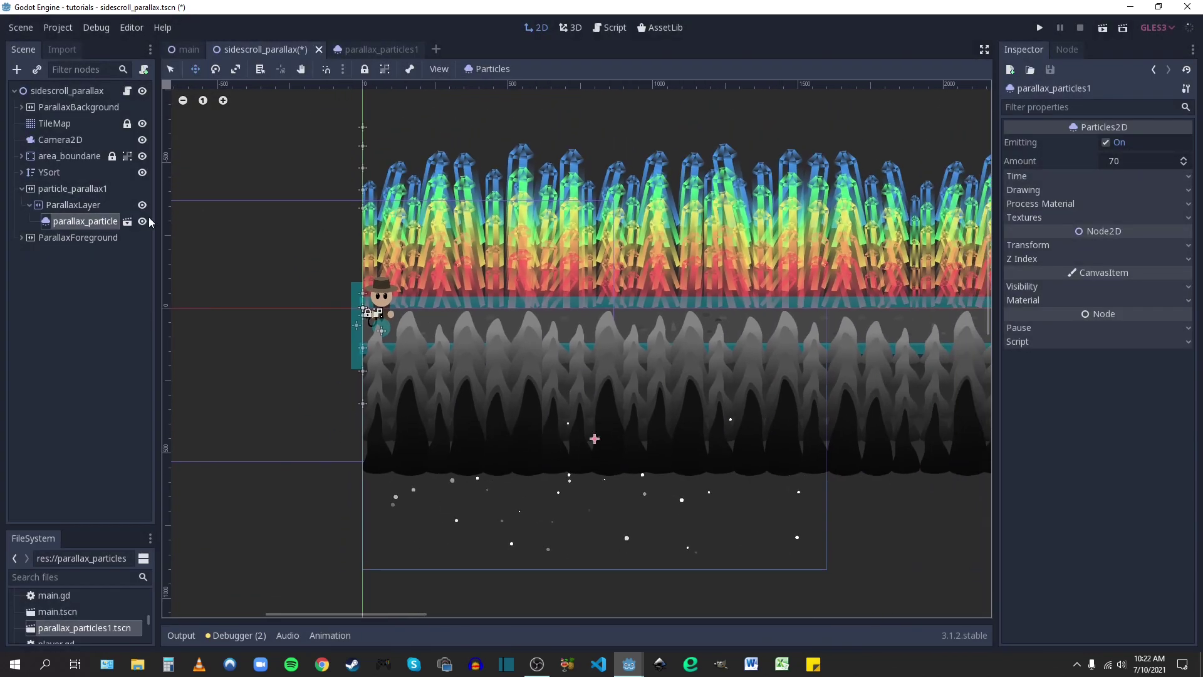
left_click(79, 208)
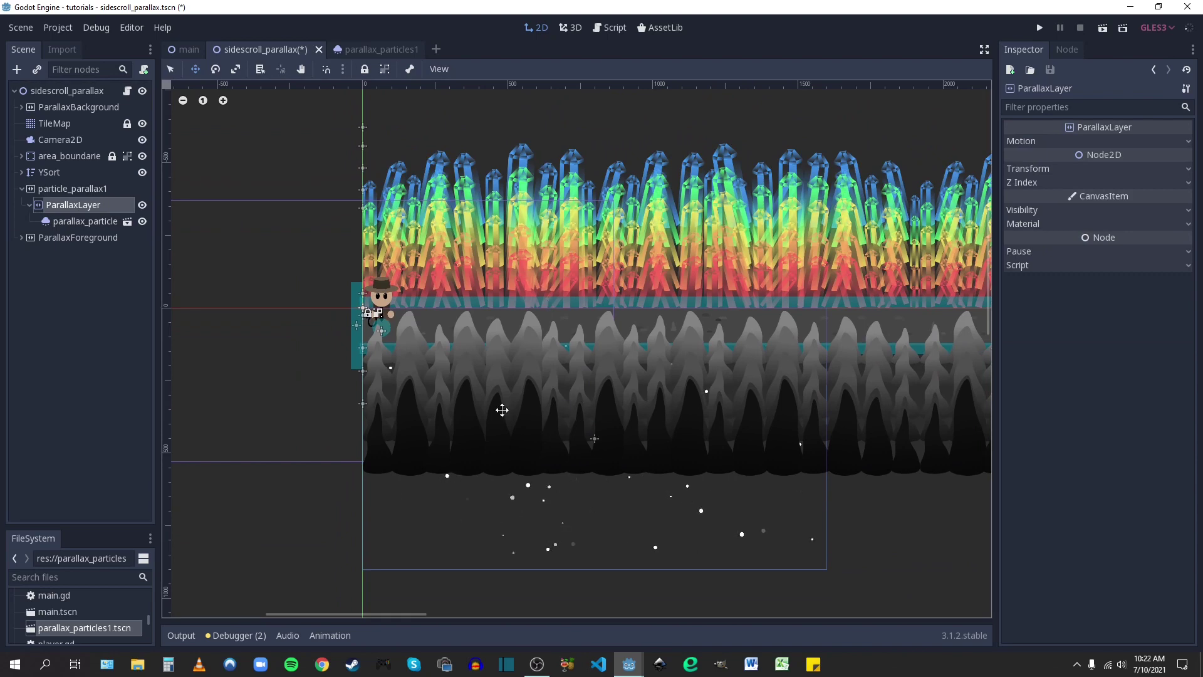
mouse_move(609, 491)
left_mouse_down()
mouse_move(597, 368)
mouse_move(594, 394)
left_mouse_up()
scroll(490, 347, "up", 5)
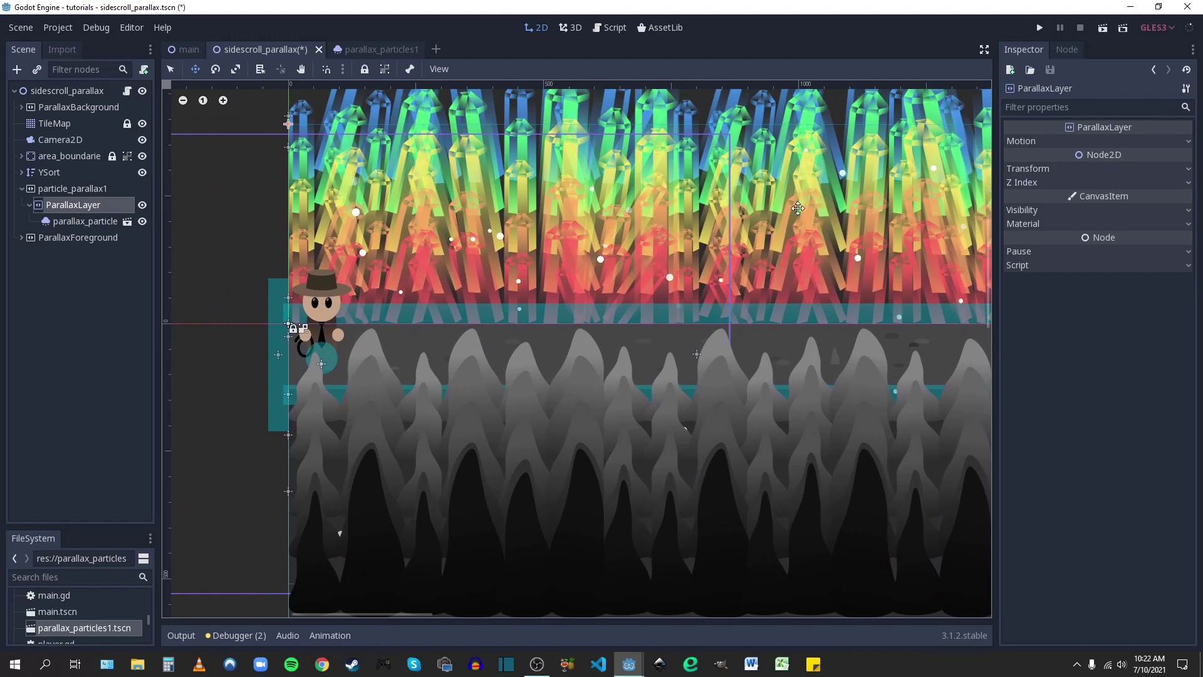
left_click(1033, 142)
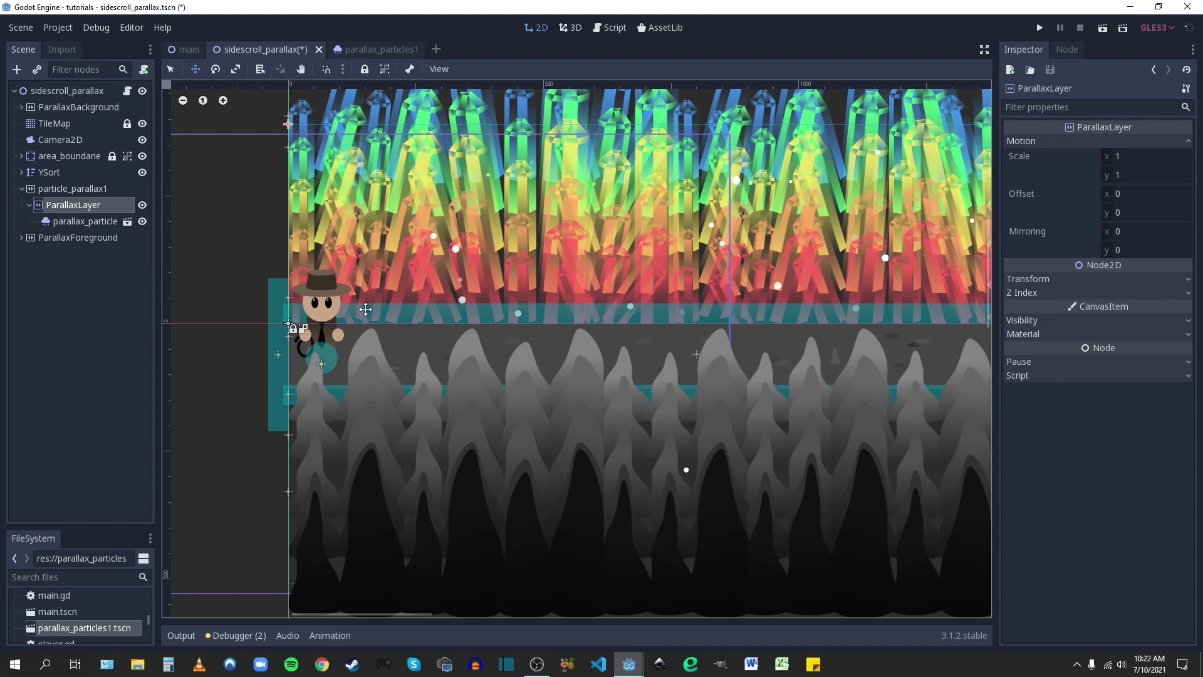
Set the particle ParallaxLayer's horizontal mirroring to 1600
left_click(1135, 232)
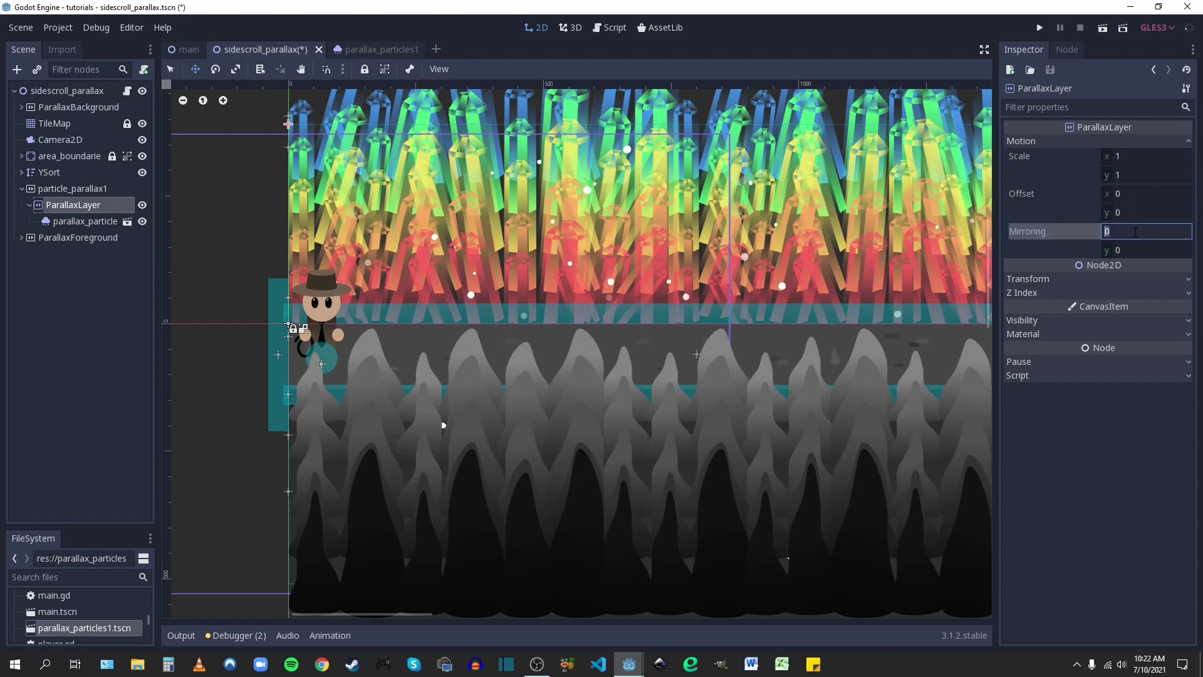
type("1600")
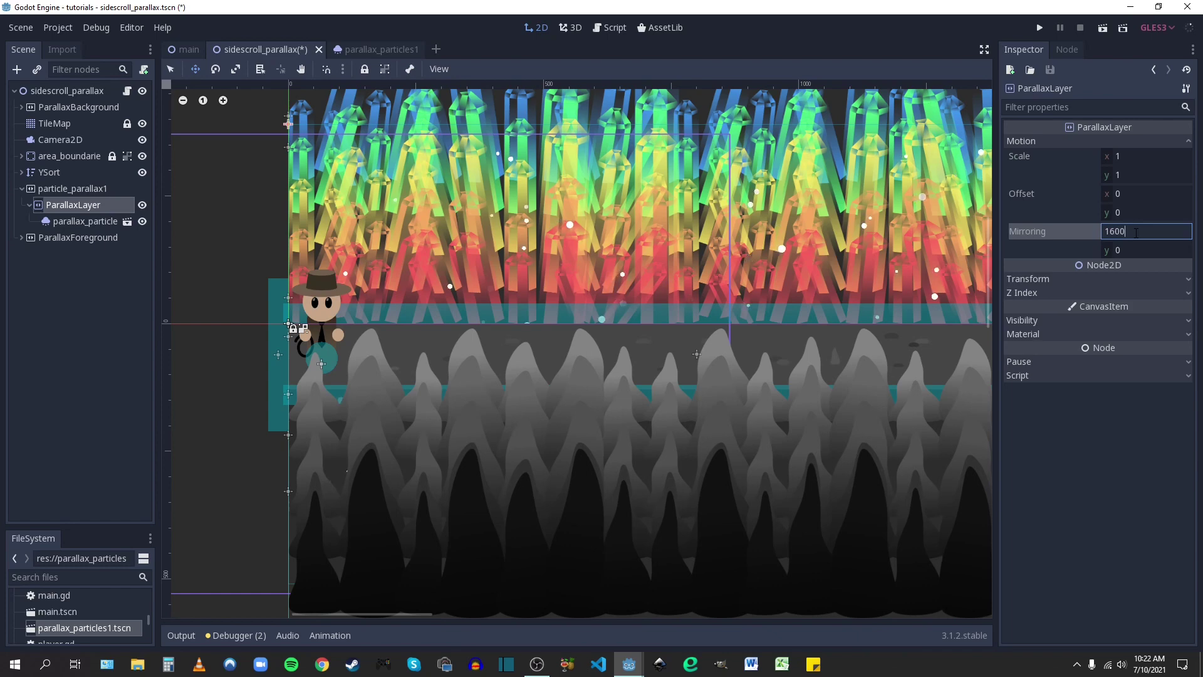
key("Return")
scroll(761, 307, "down", 1)
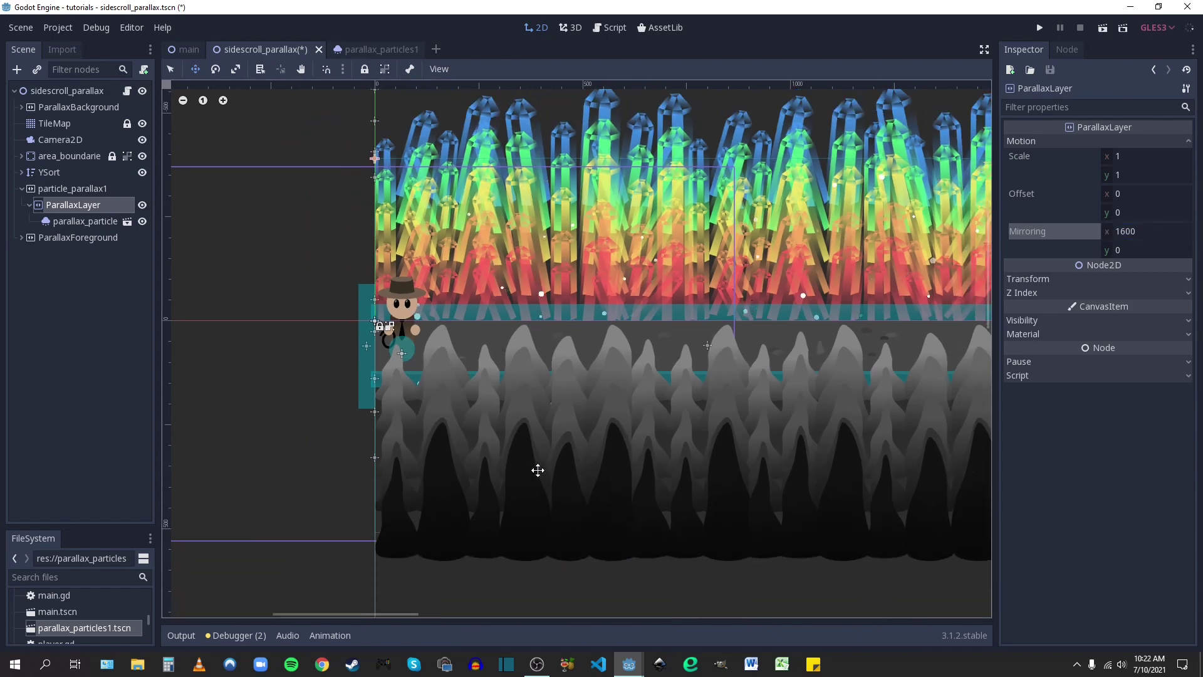
middle_click_drag(813, 366, 712, 349)
key("F5")
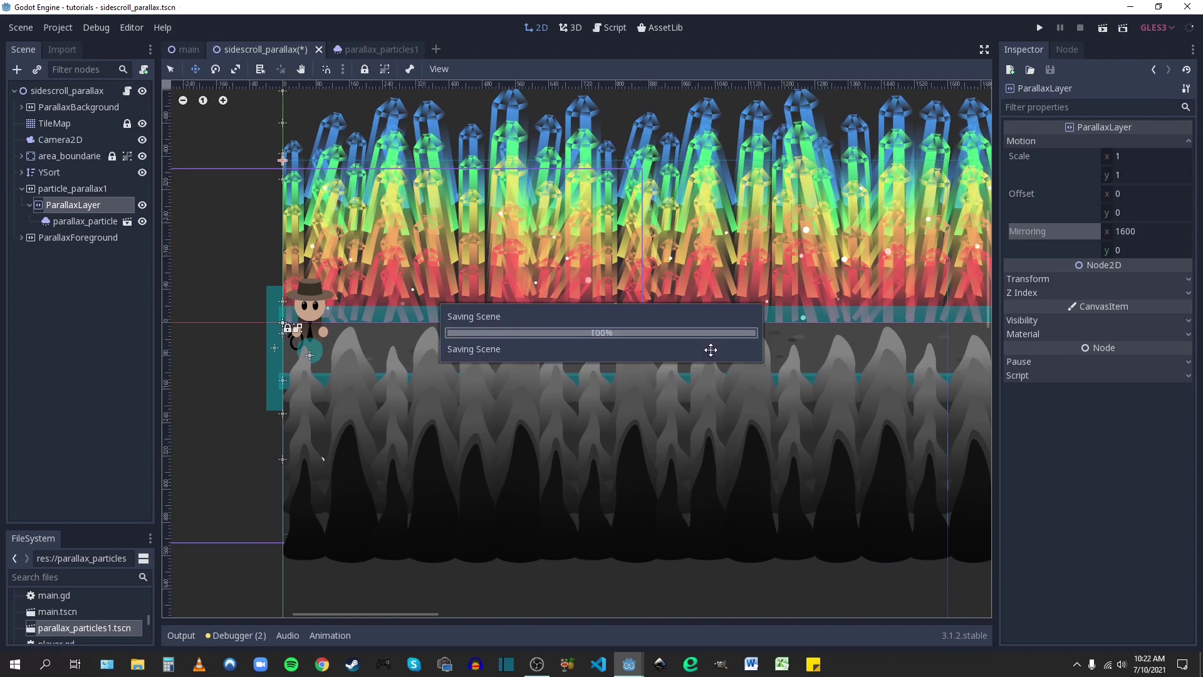
Set particle_parallax1's Layer to 0, compare the other parallax layers, and hide Output
left_click(1140, 171)
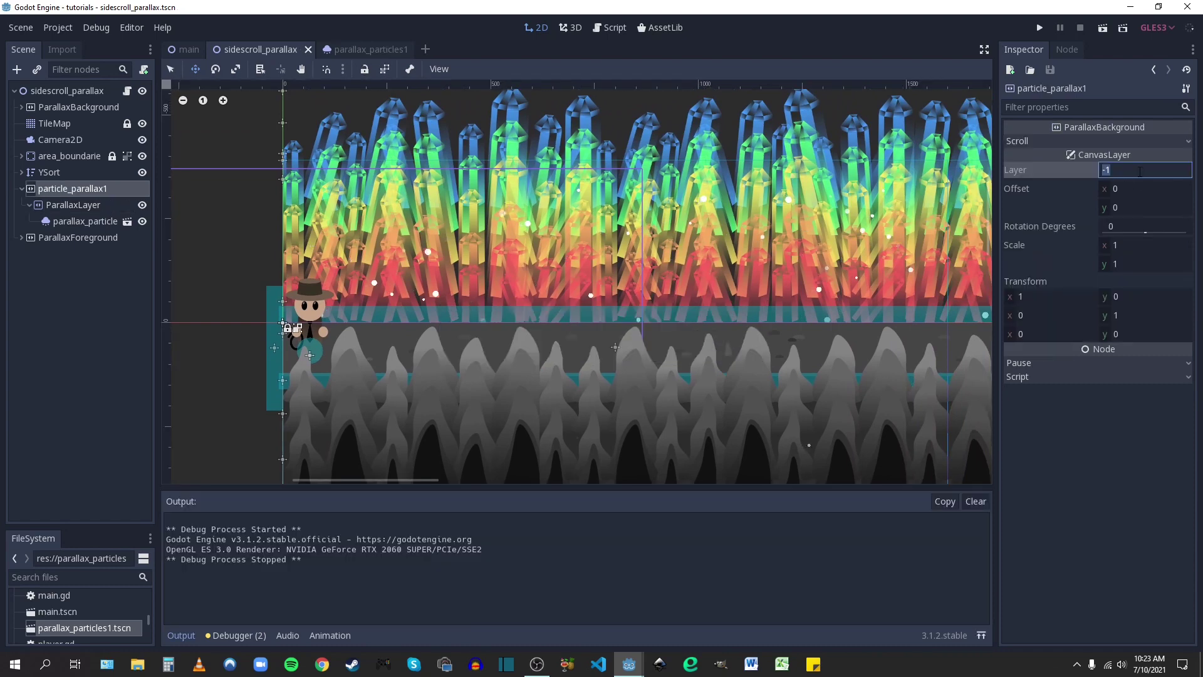
key("Return")
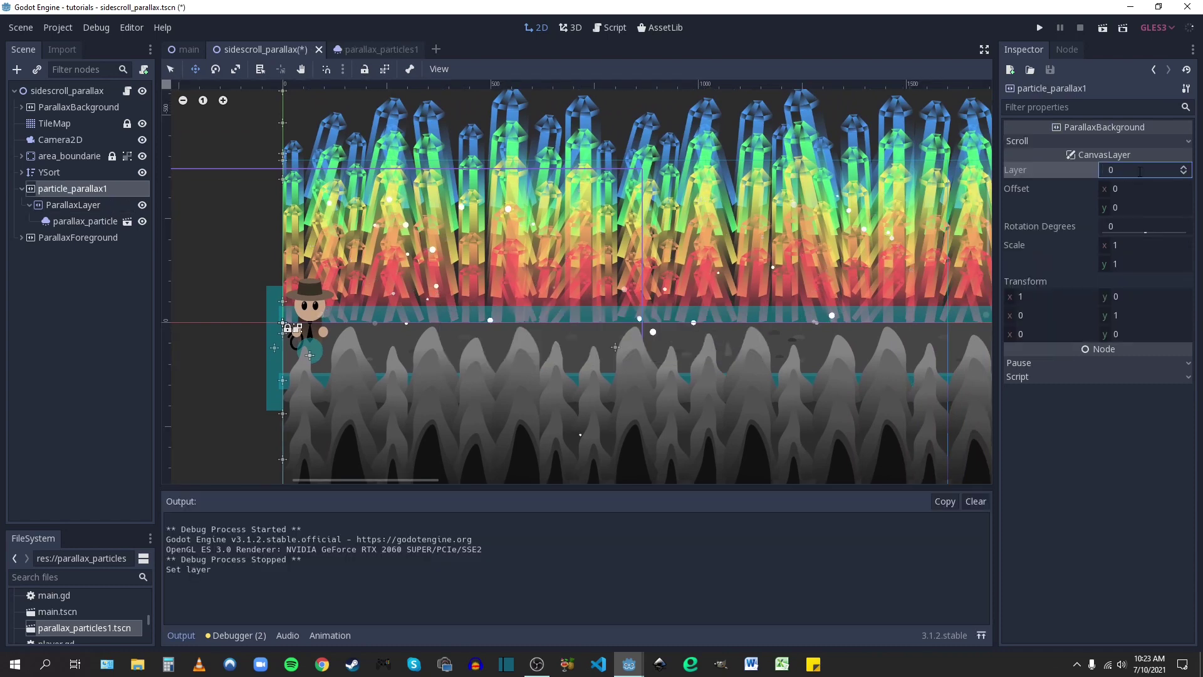
middle_click_drag(692, 310, 651, 257)
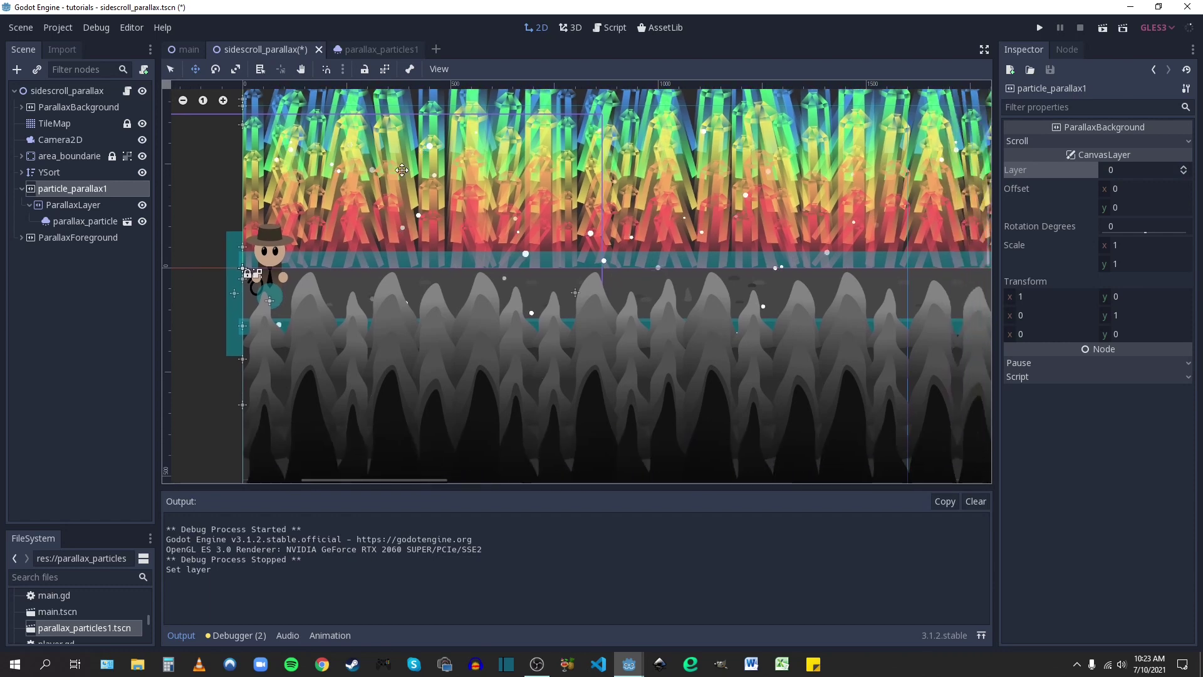
left_click(72, 237)
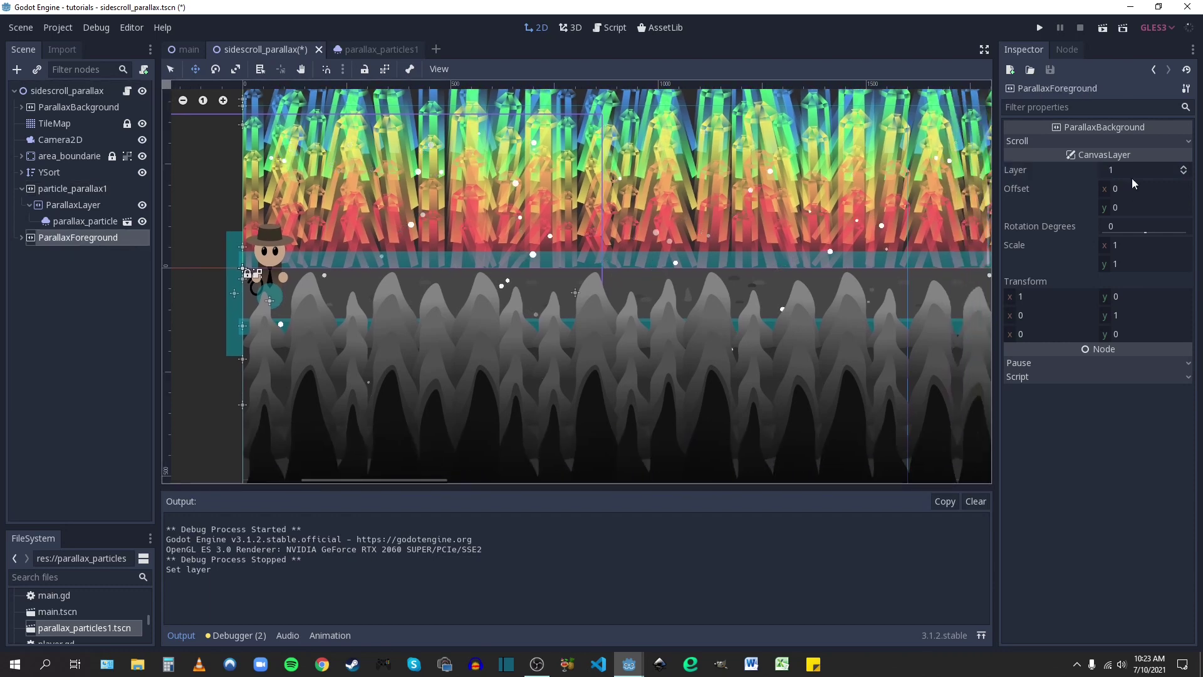
left_click(92, 107)
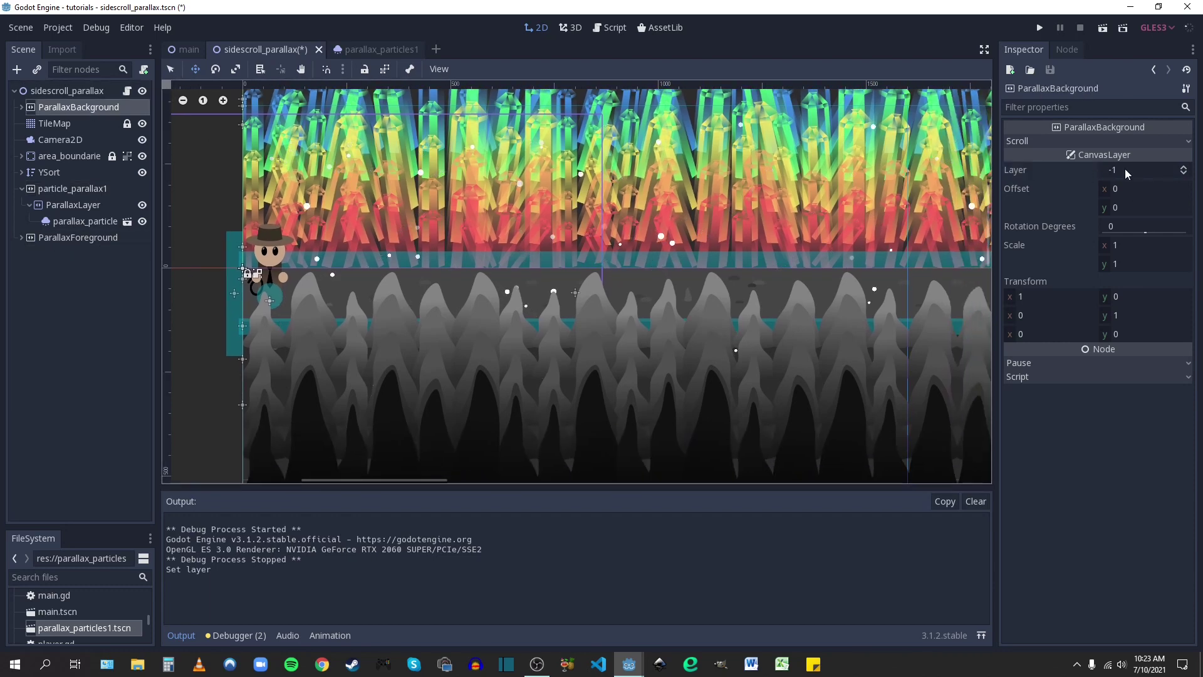
left_click(86, 191)
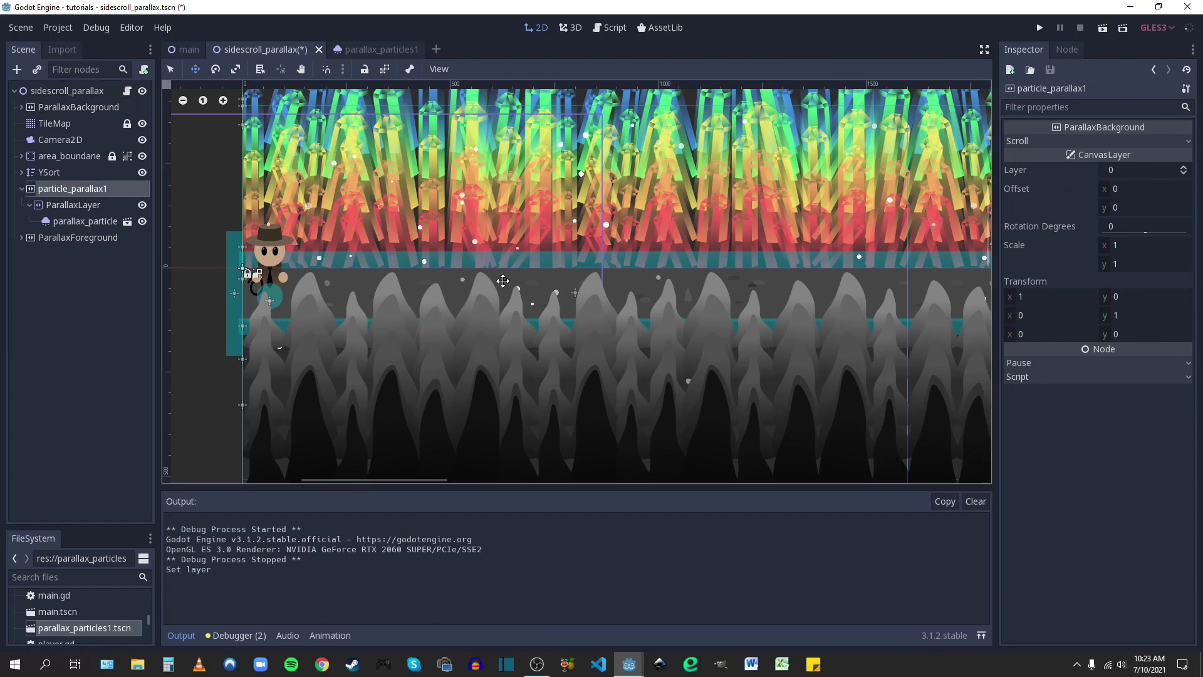
left_click(181, 636)
Save the scene, run the game, and walk the character right through the level
middle_click_drag(334, 268, 378, 349)
key("ctrl+s")
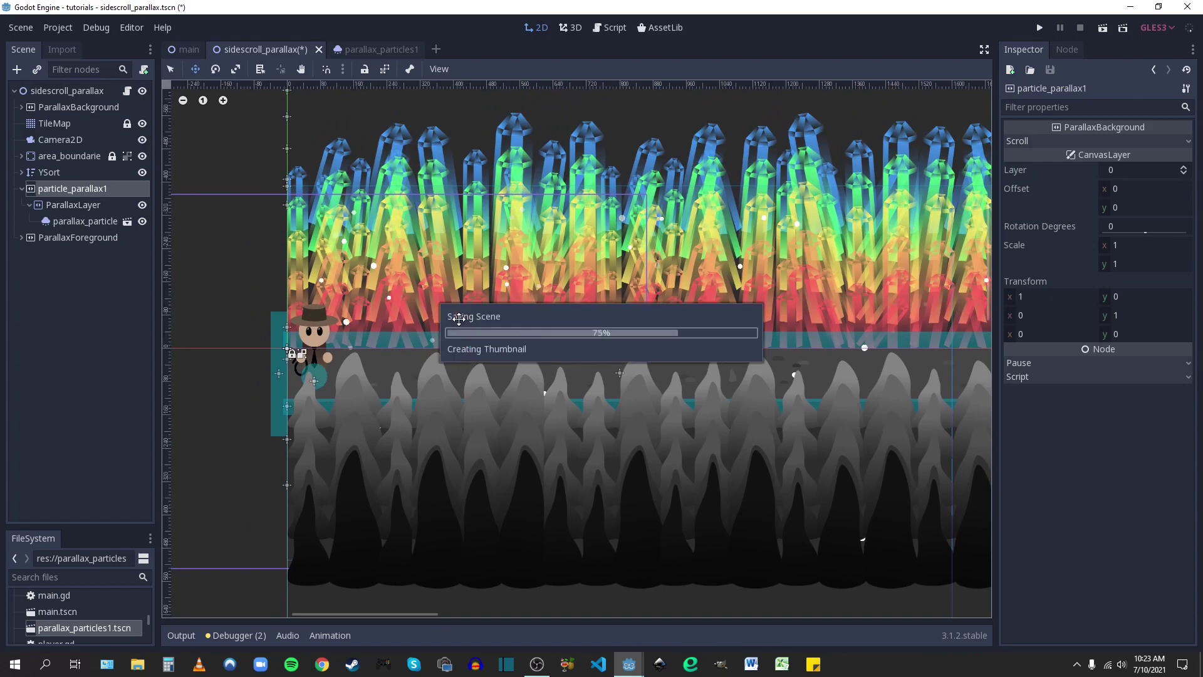
left_click(1102, 28)
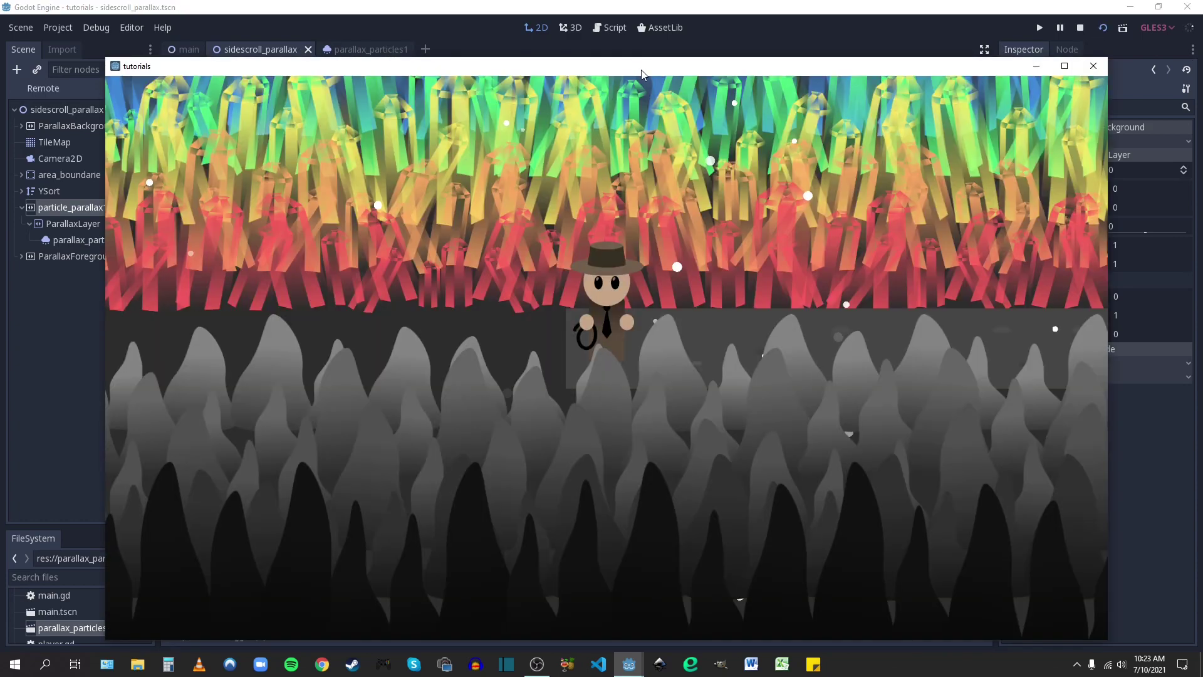
key("Right")
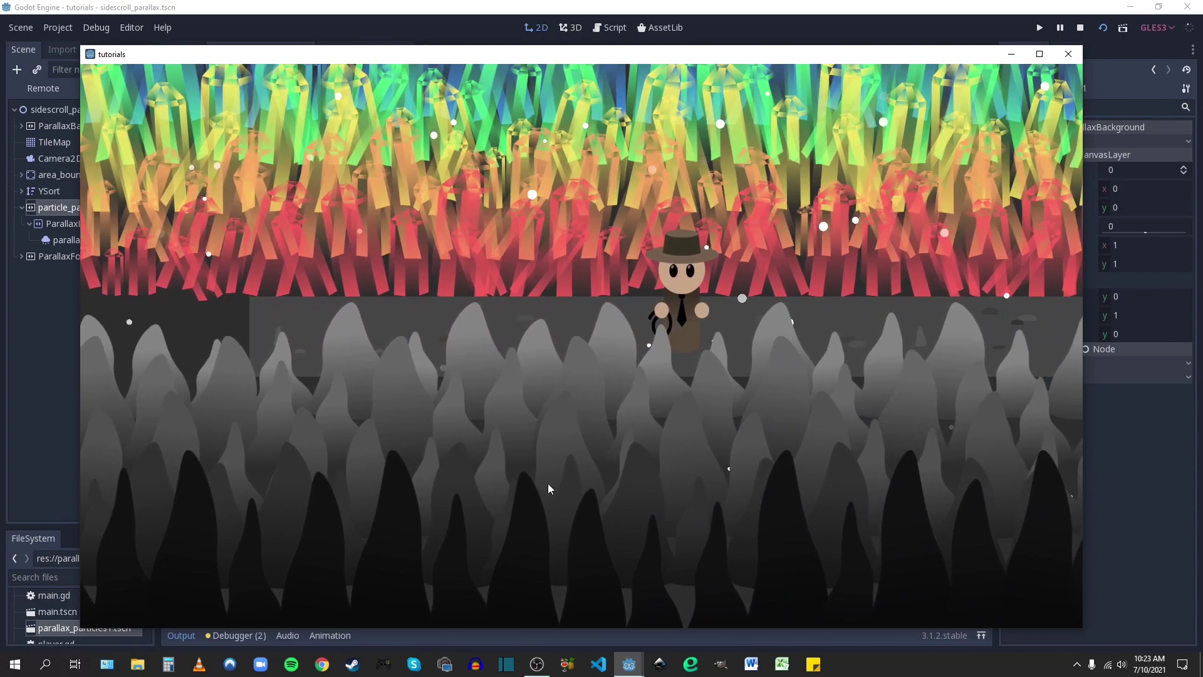
key("Right")
key("Right")
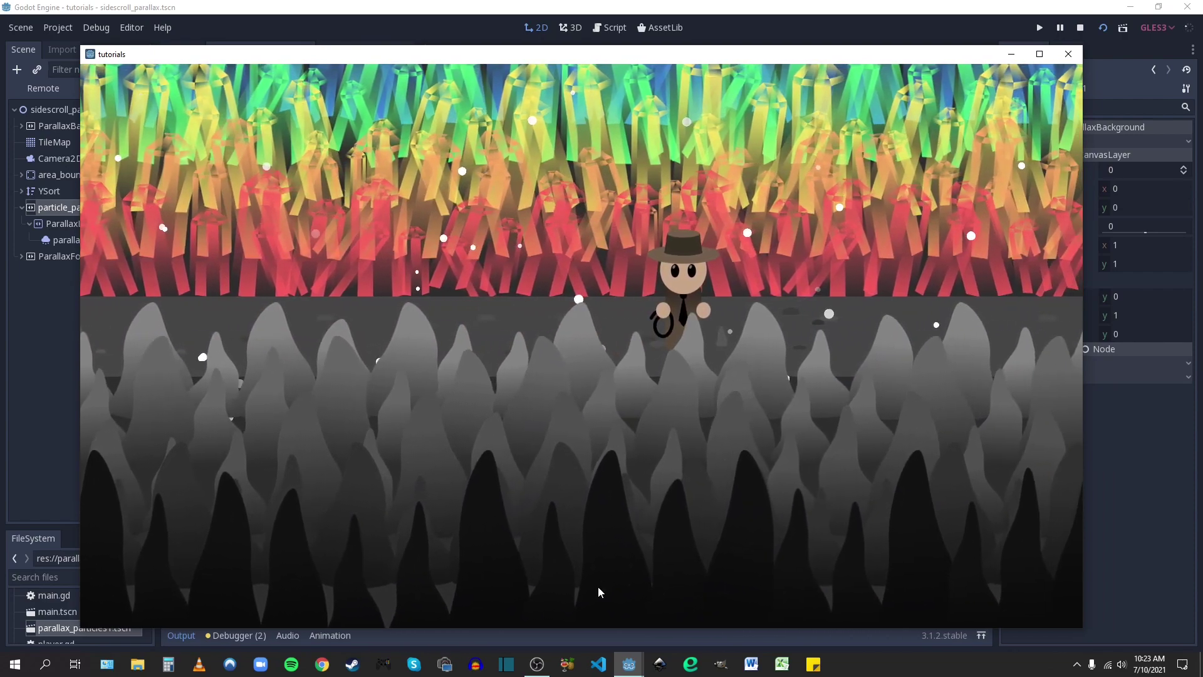
key("Right")
key("Right")
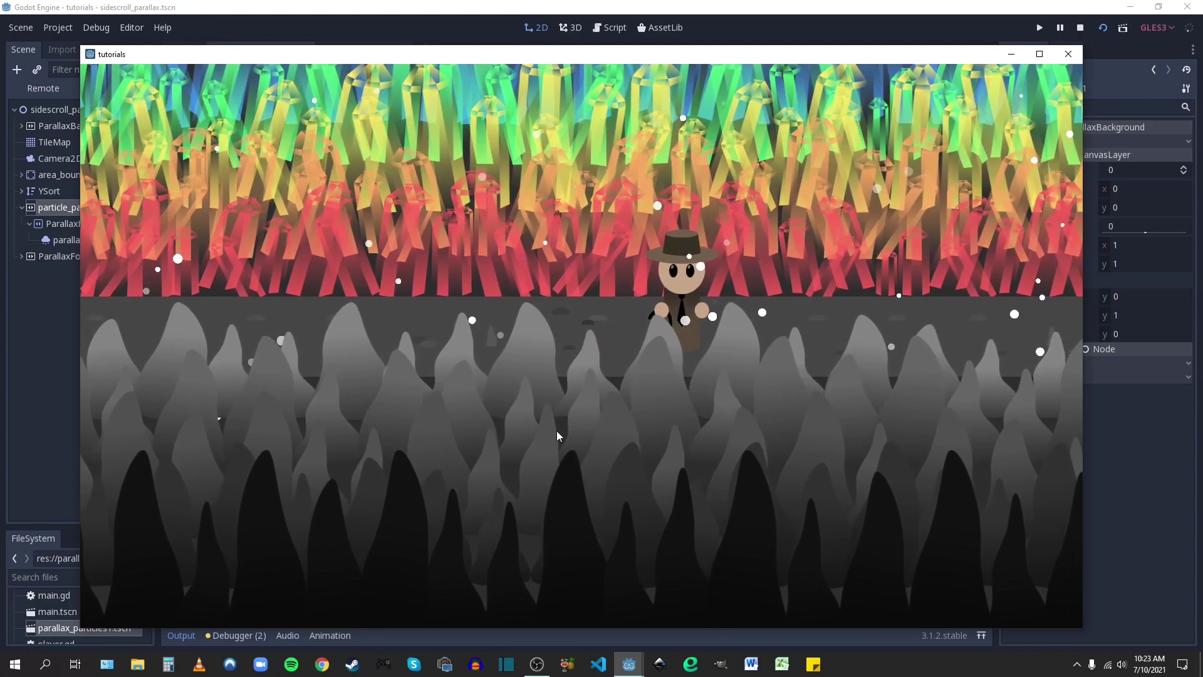
key("Right")
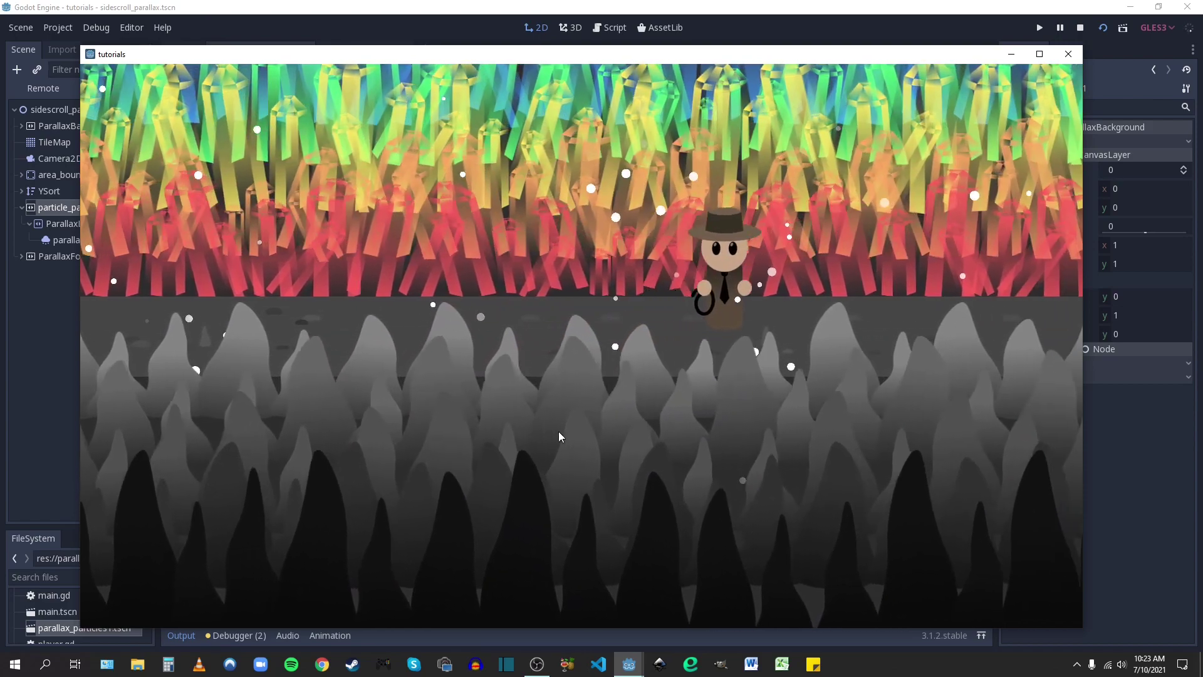
Move the character up, right, then back left and right to watch the white dots scroll
key("Up")
key("Right")
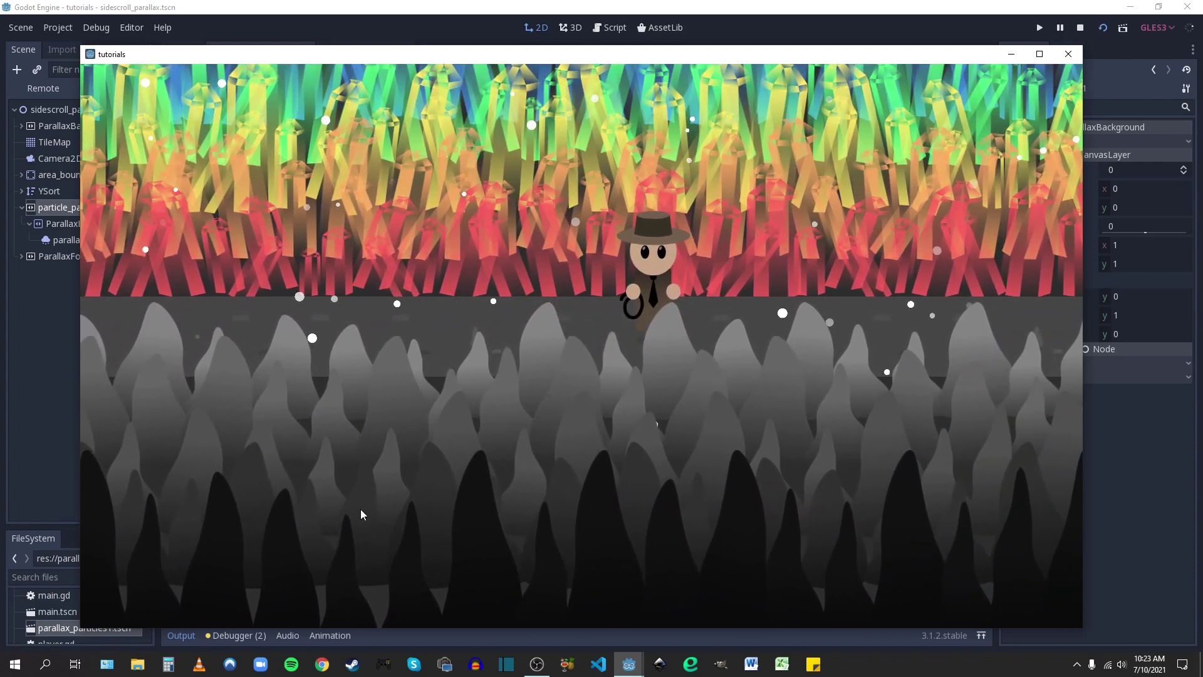
key("Right")
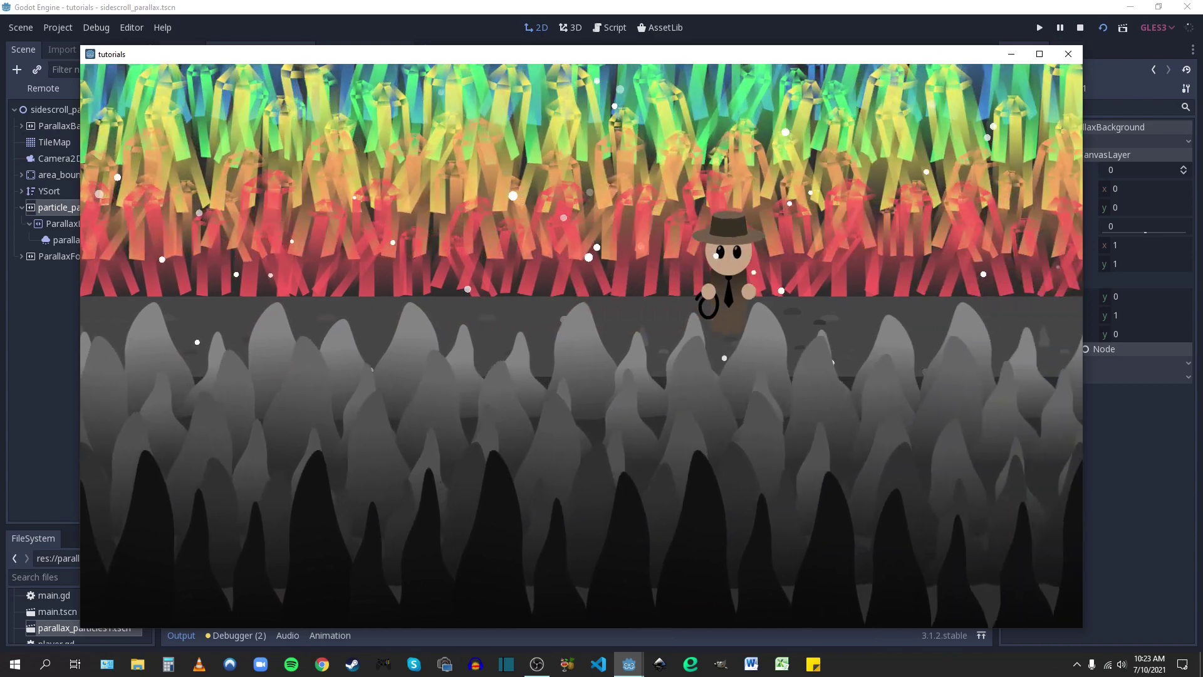
key("Left")
key("Left")
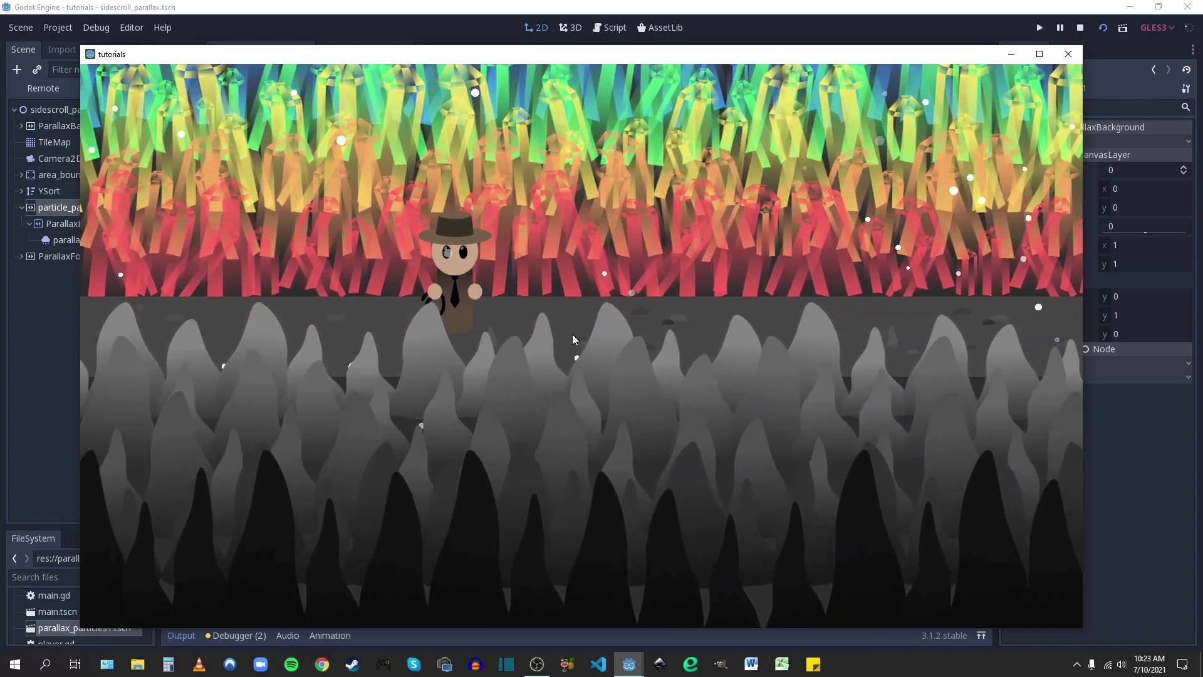
key("Left")
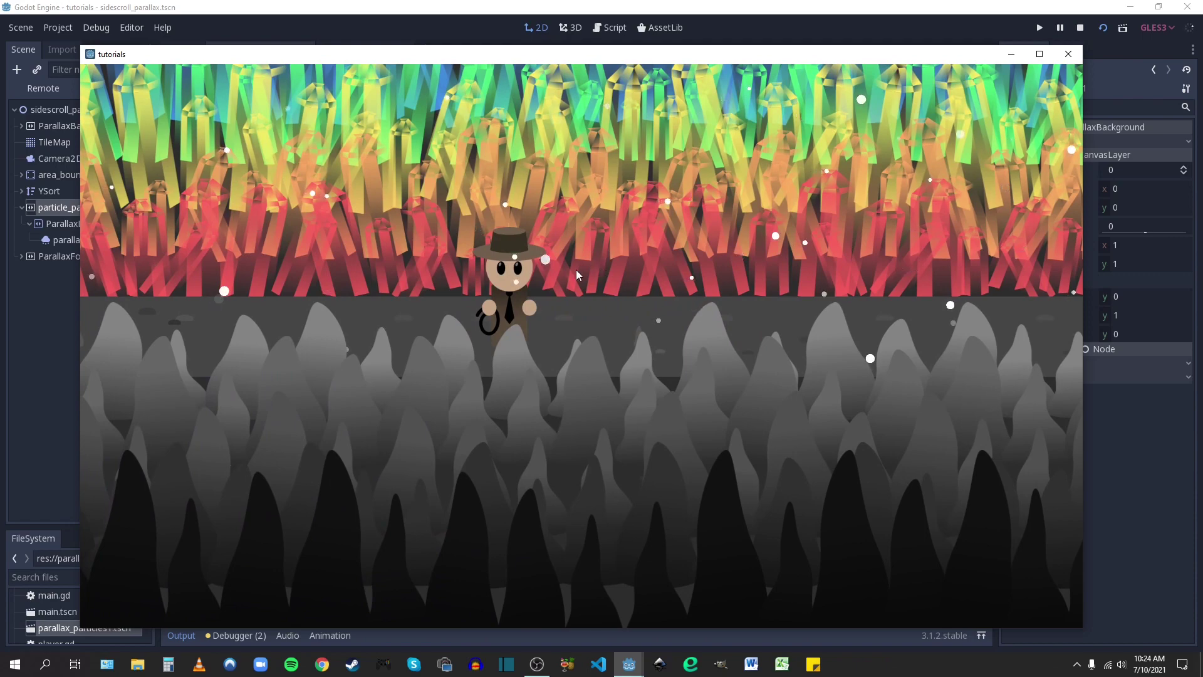
key("Left")
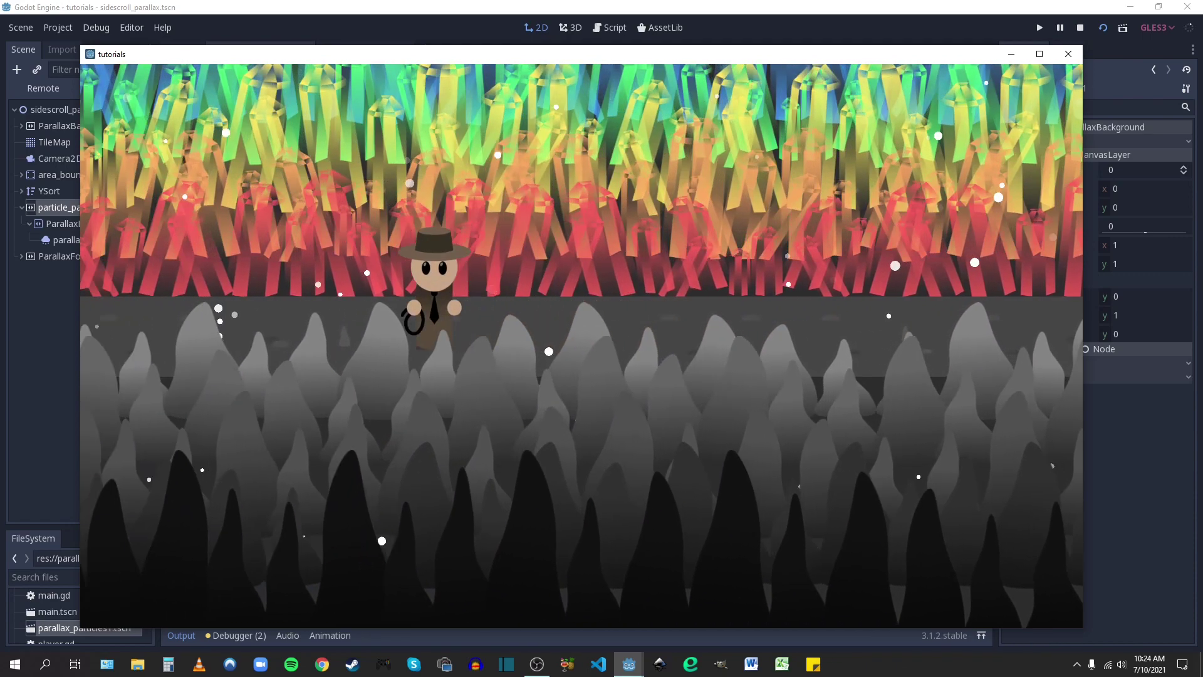
key("Right")
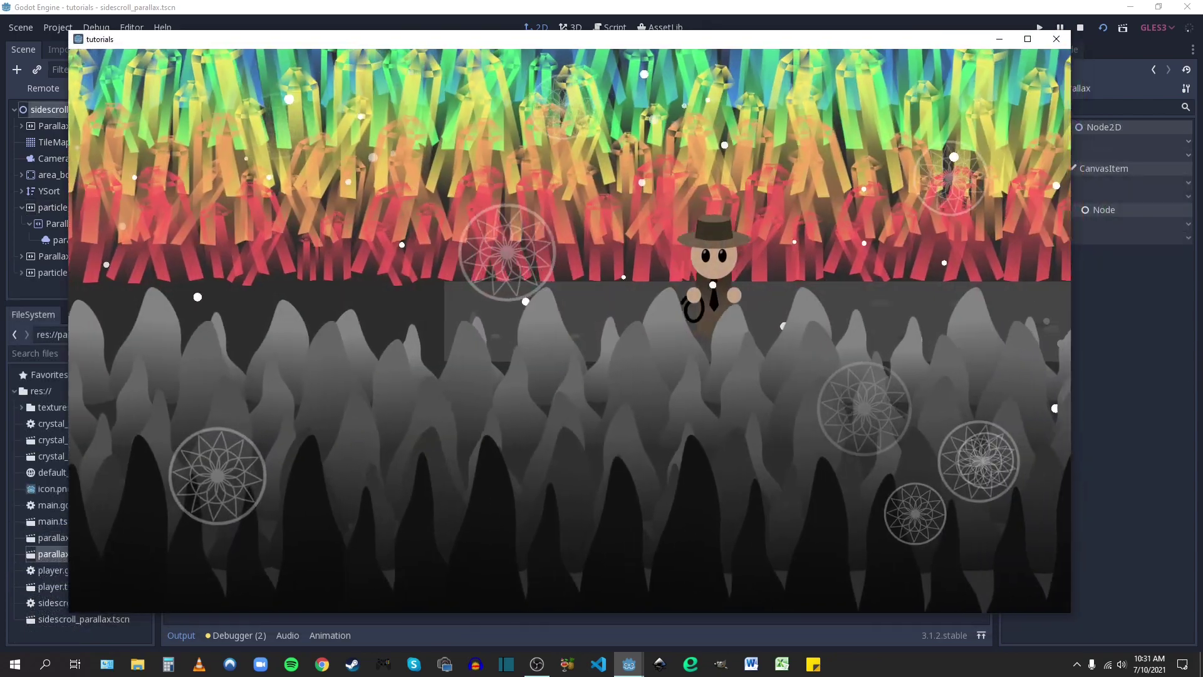
Walk the character right past the mandala particles, then back to the left
key("Right")
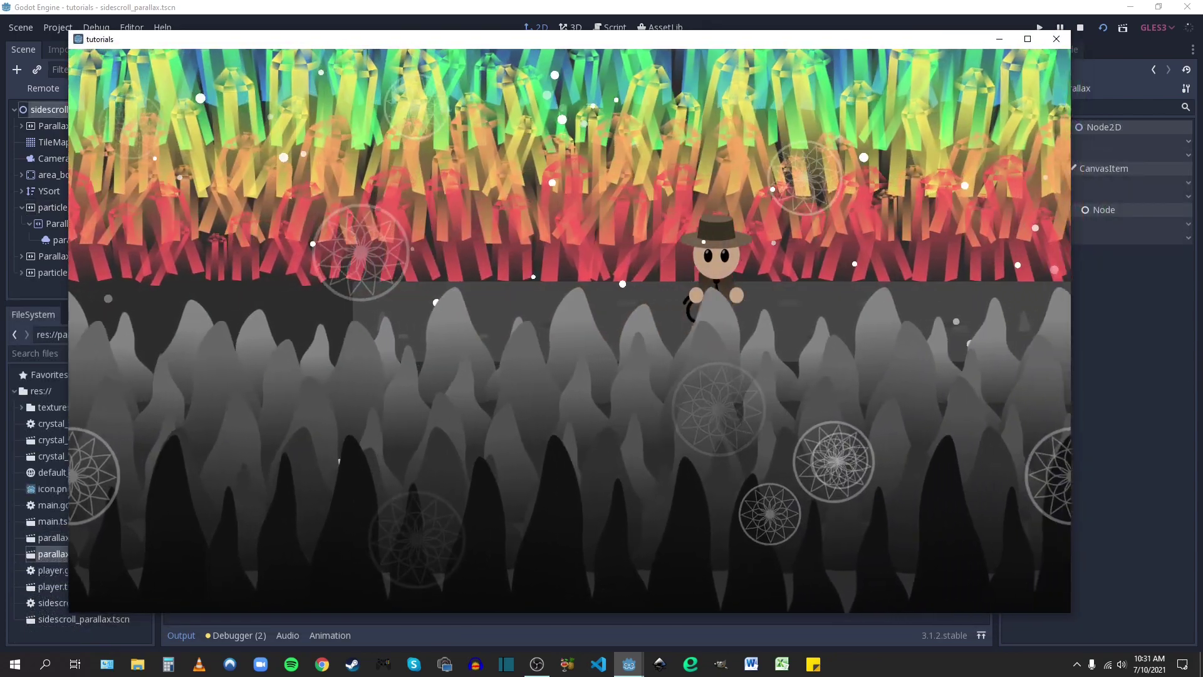
key("Right")
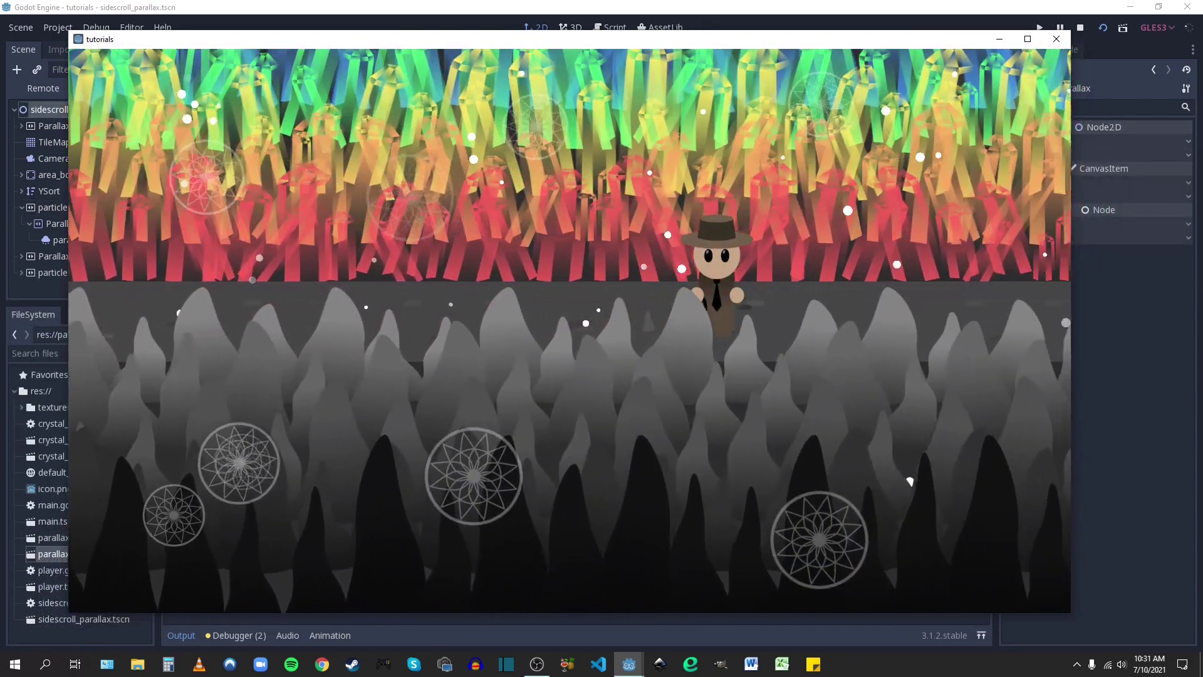
key("Right")
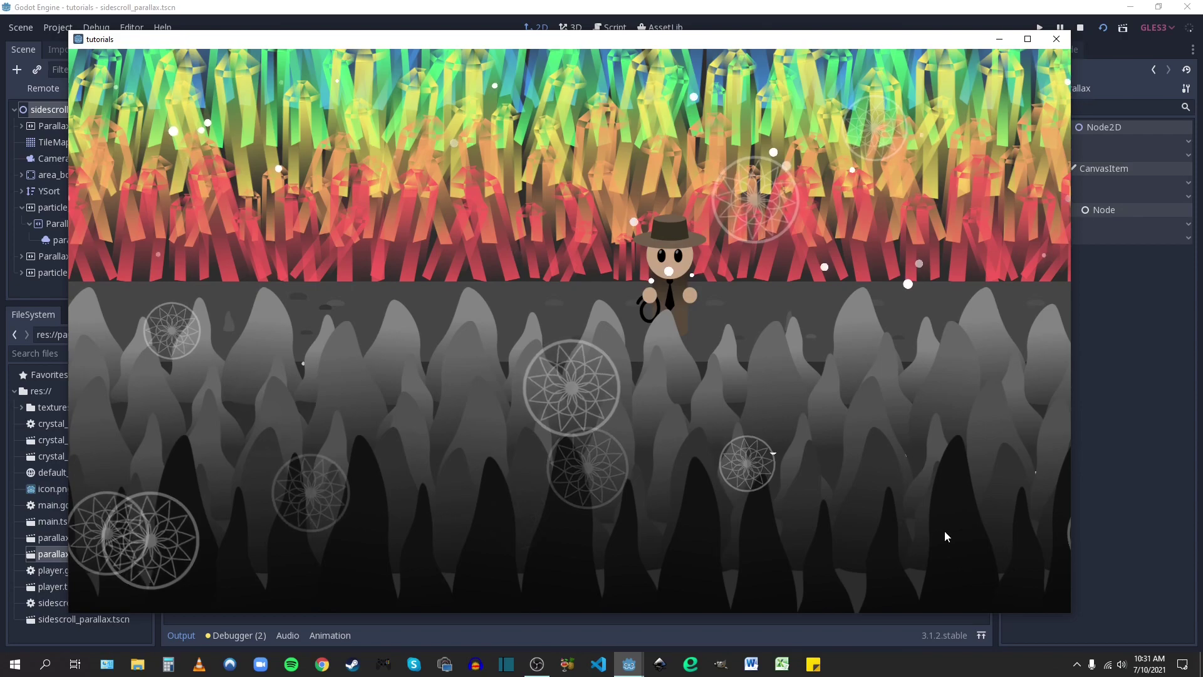
key("Left")
key("Left")
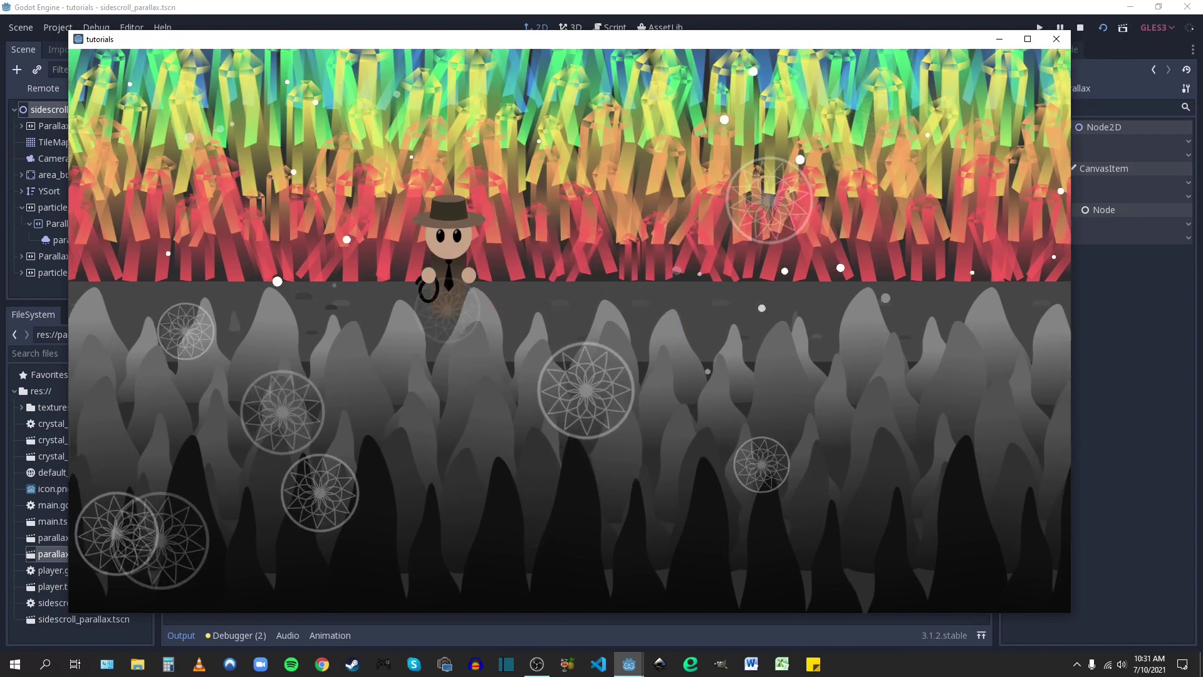
key("Left")
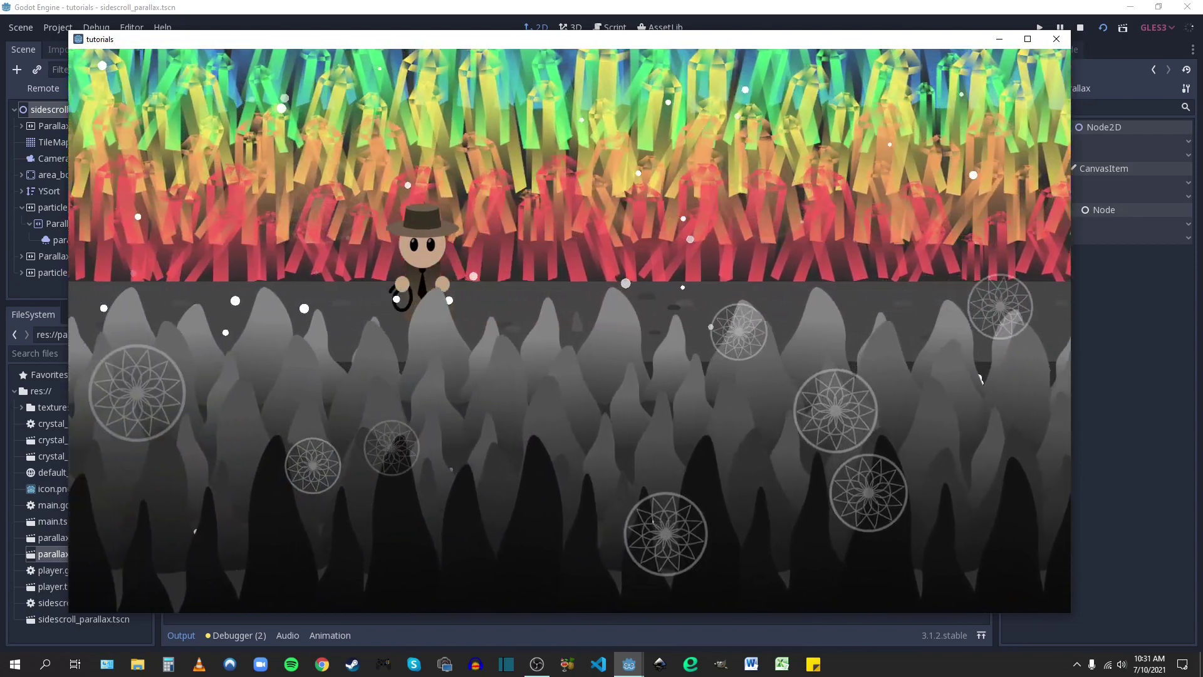
key("Left")
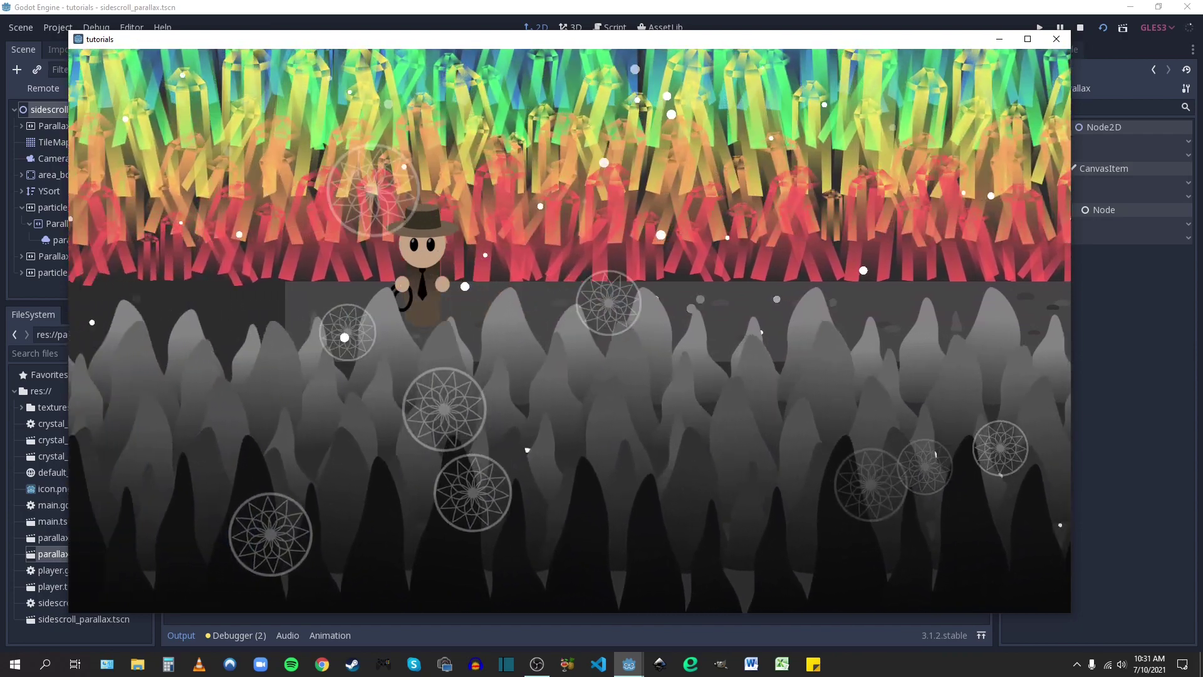
Walk far right through the level, then left and right again, watching the mandala layer's parallax
key("Right")
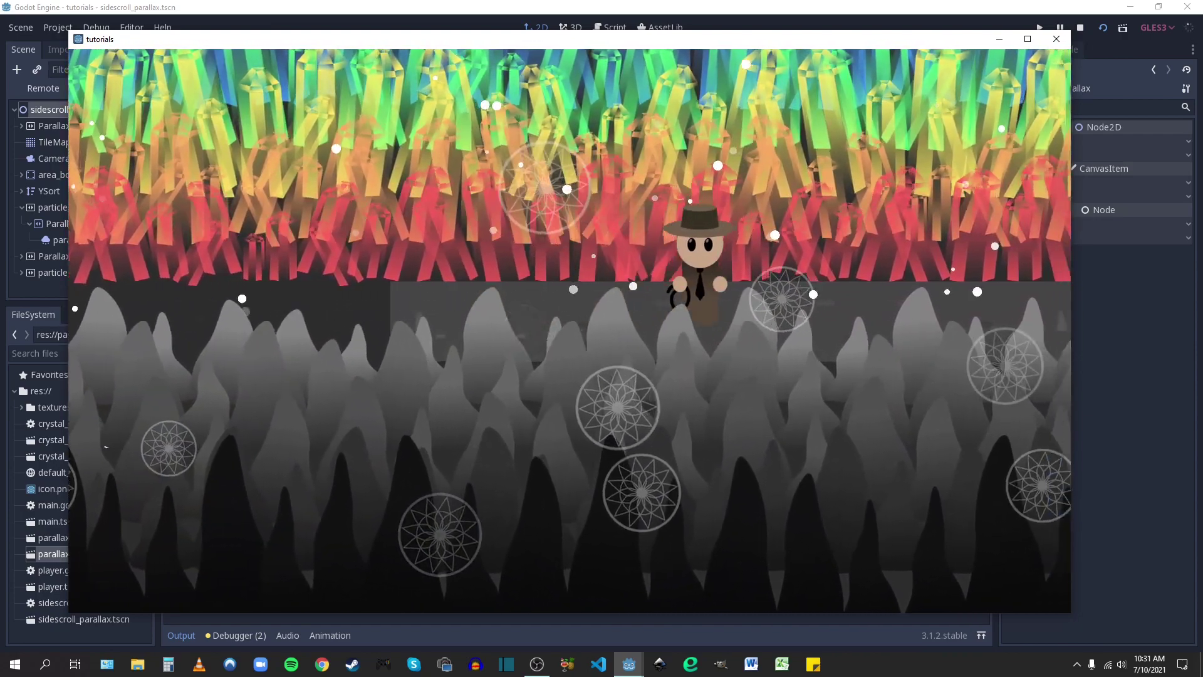
key("Right")
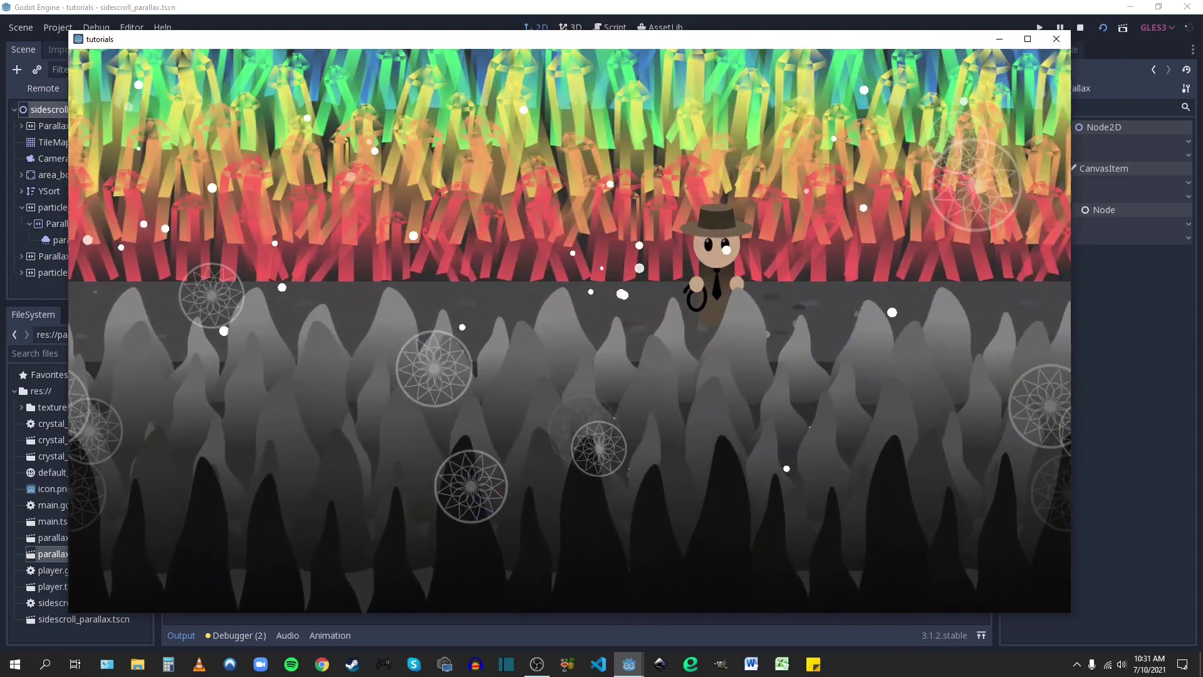
key("Right")
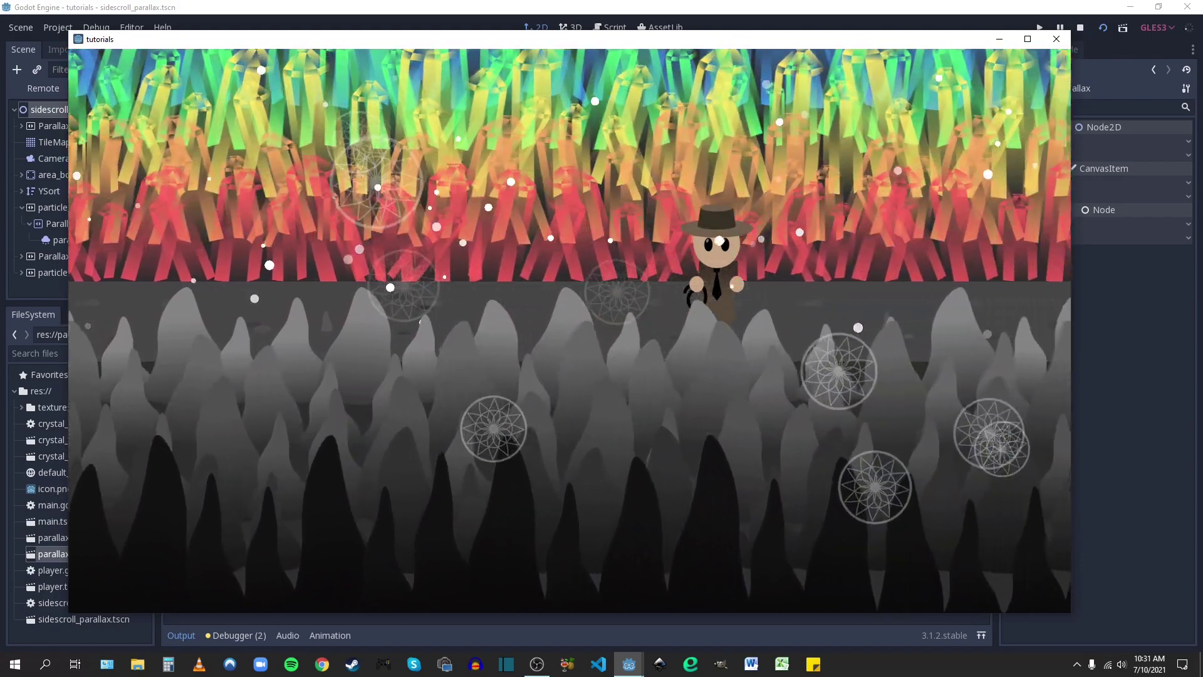
key("Right")
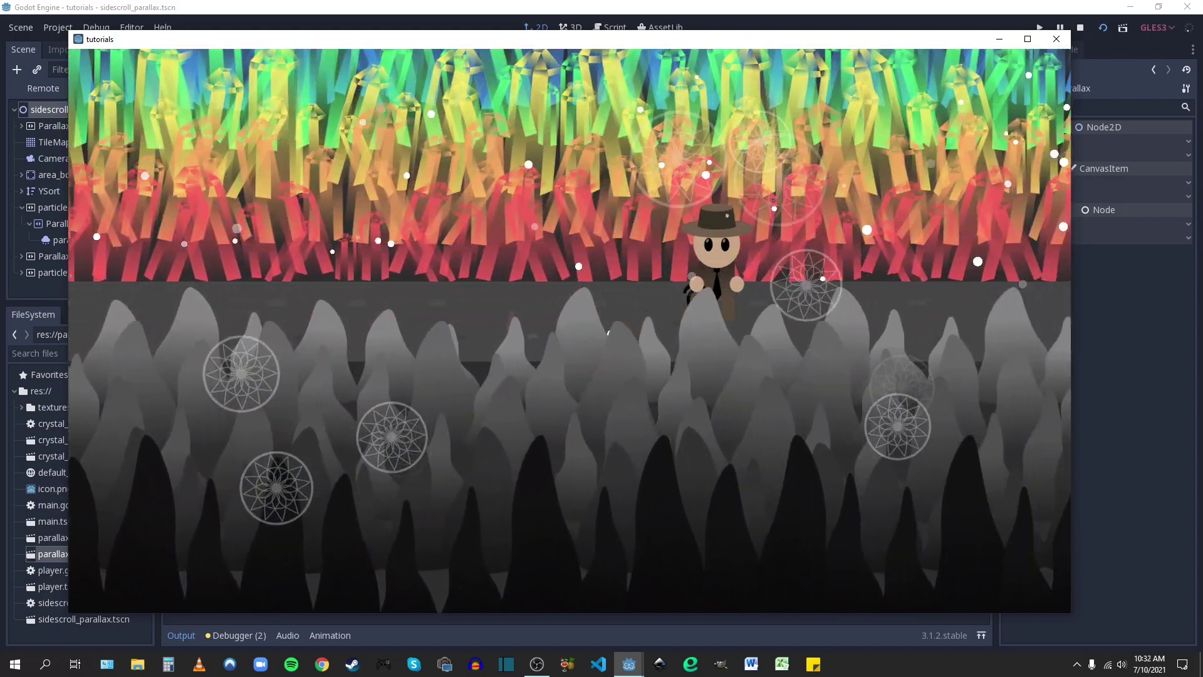
key("Right")
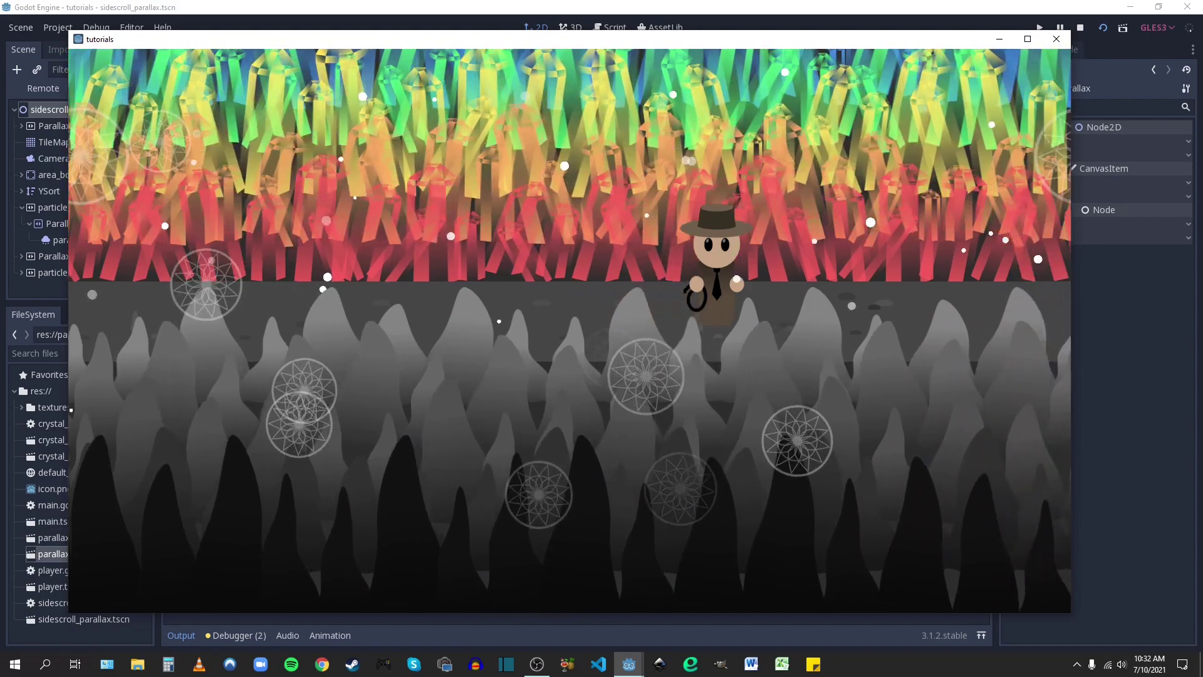
key("Right")
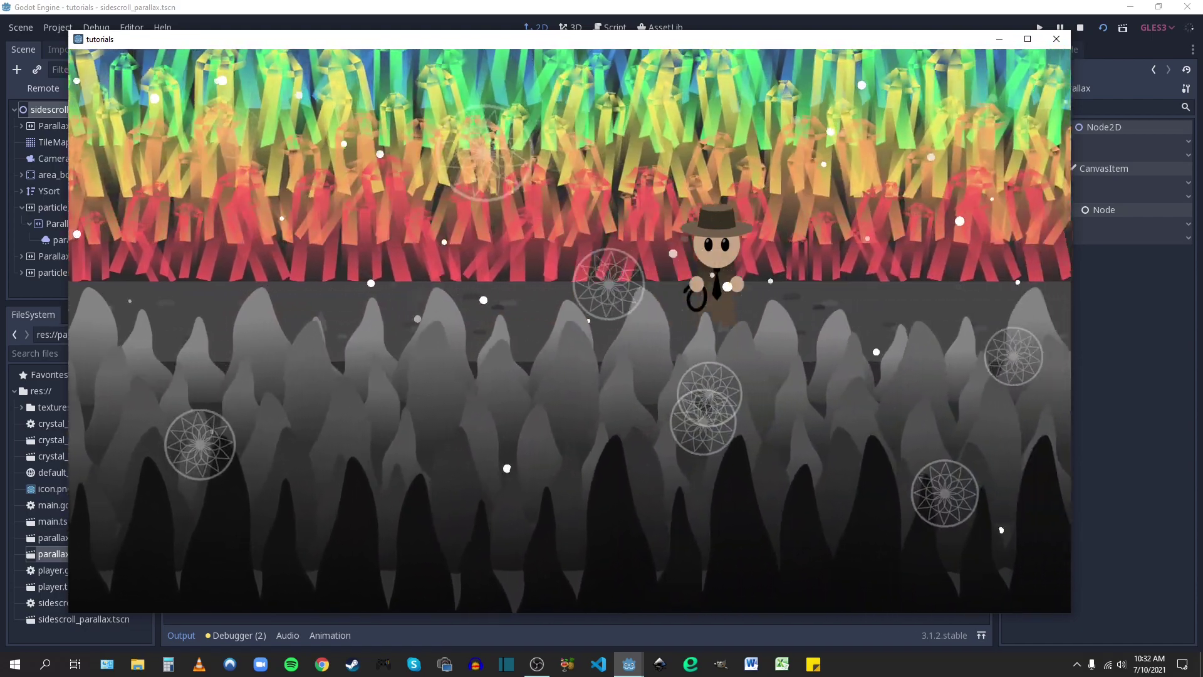
key("Right")
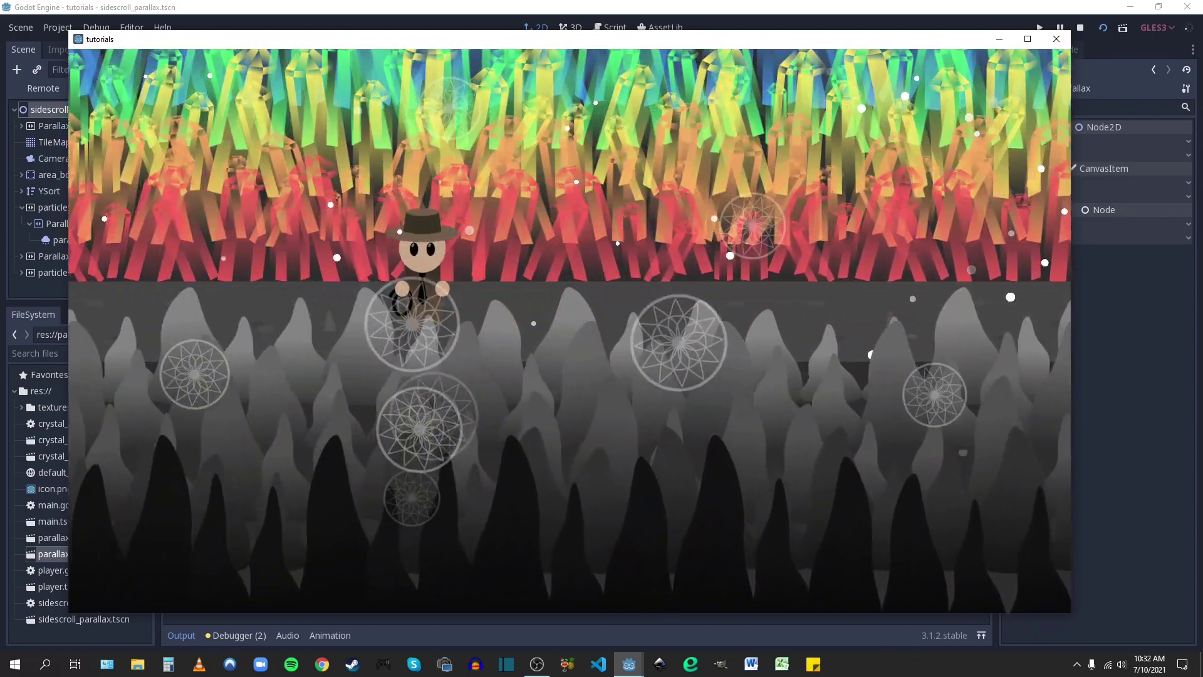
key("Left")
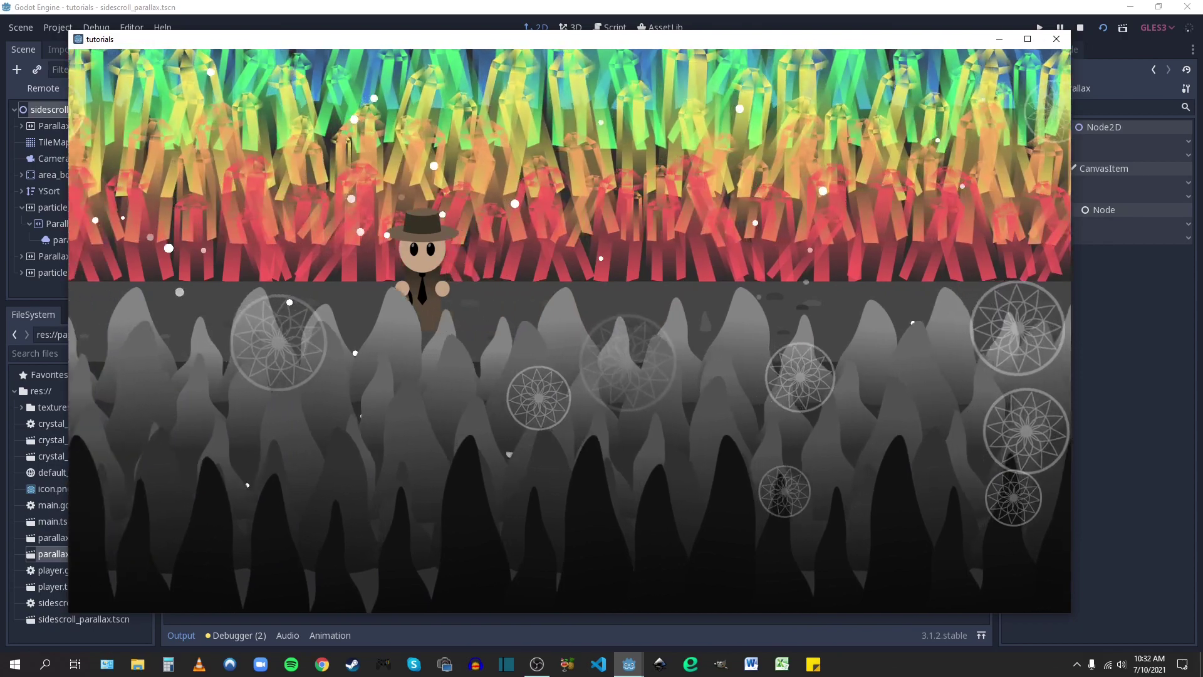
key("Left")
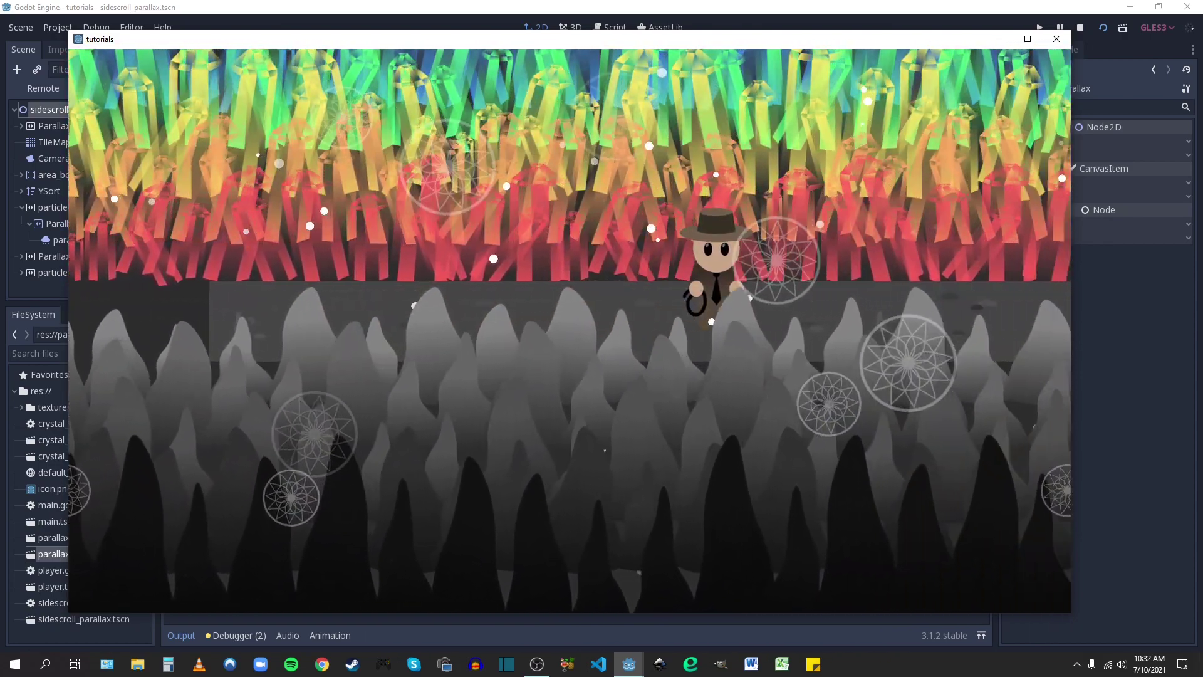
key("Right")
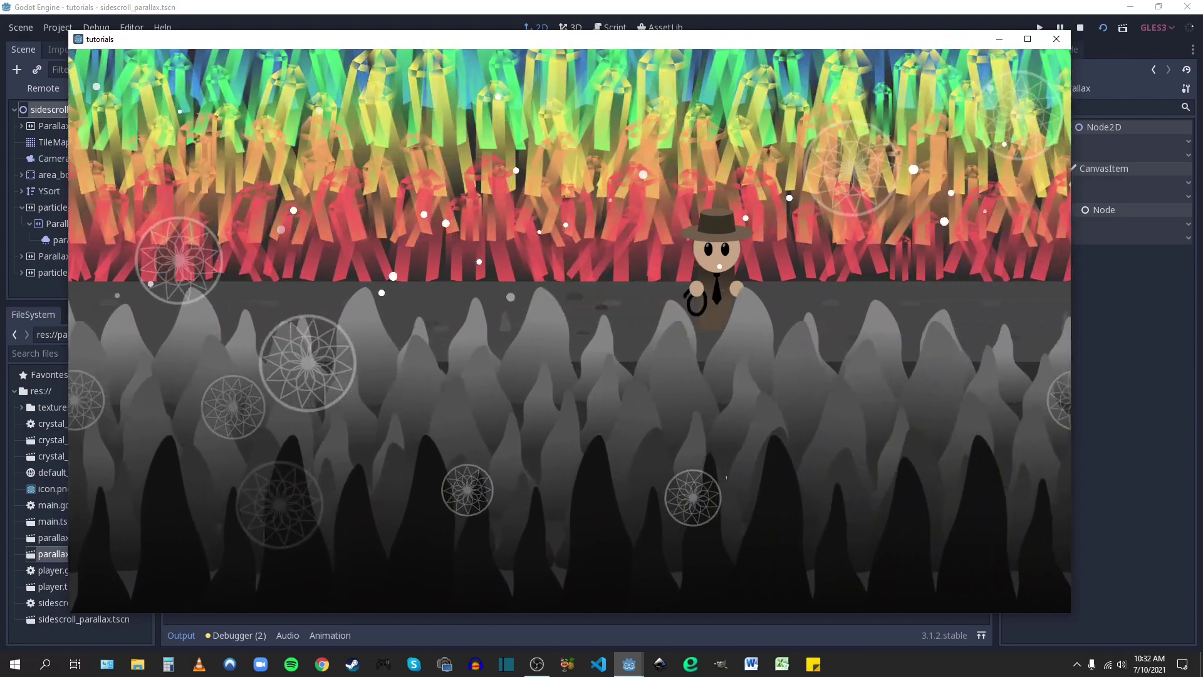